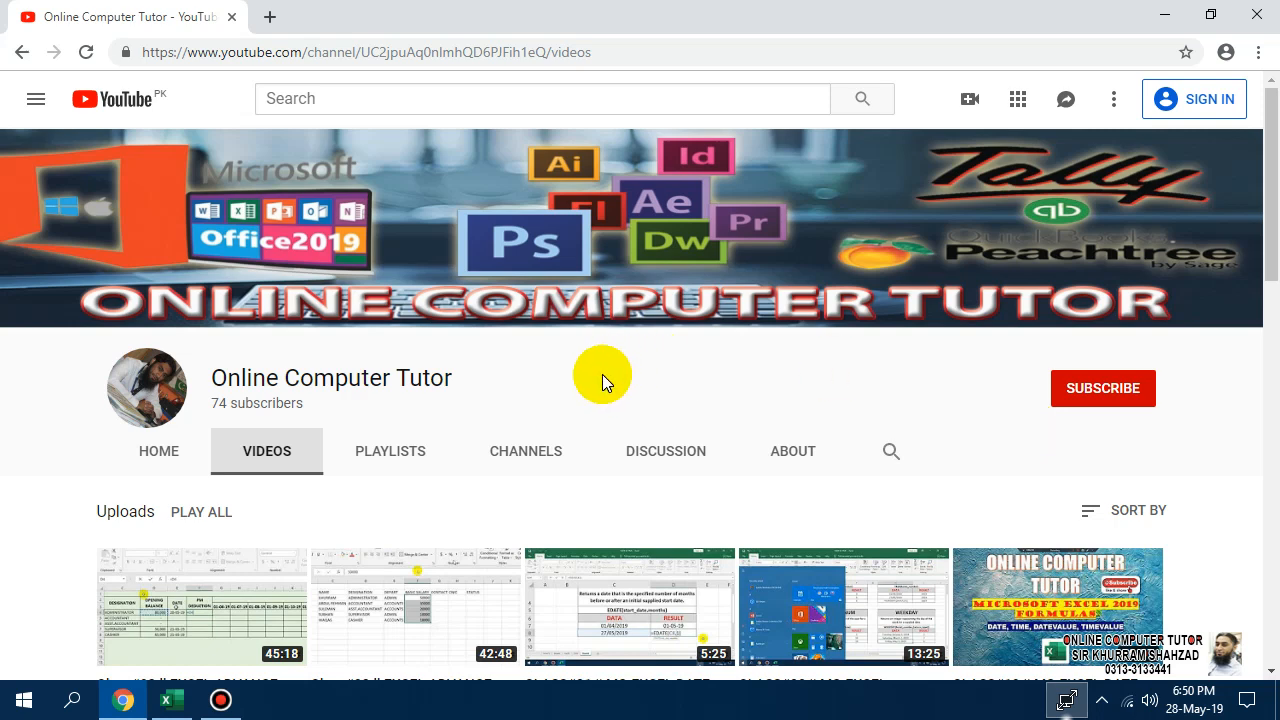
# Step: Switch from the browser to the DATE & TIME workbook in Excel and show its WORKDAY sheet
pyautogui.click(1163, 9)
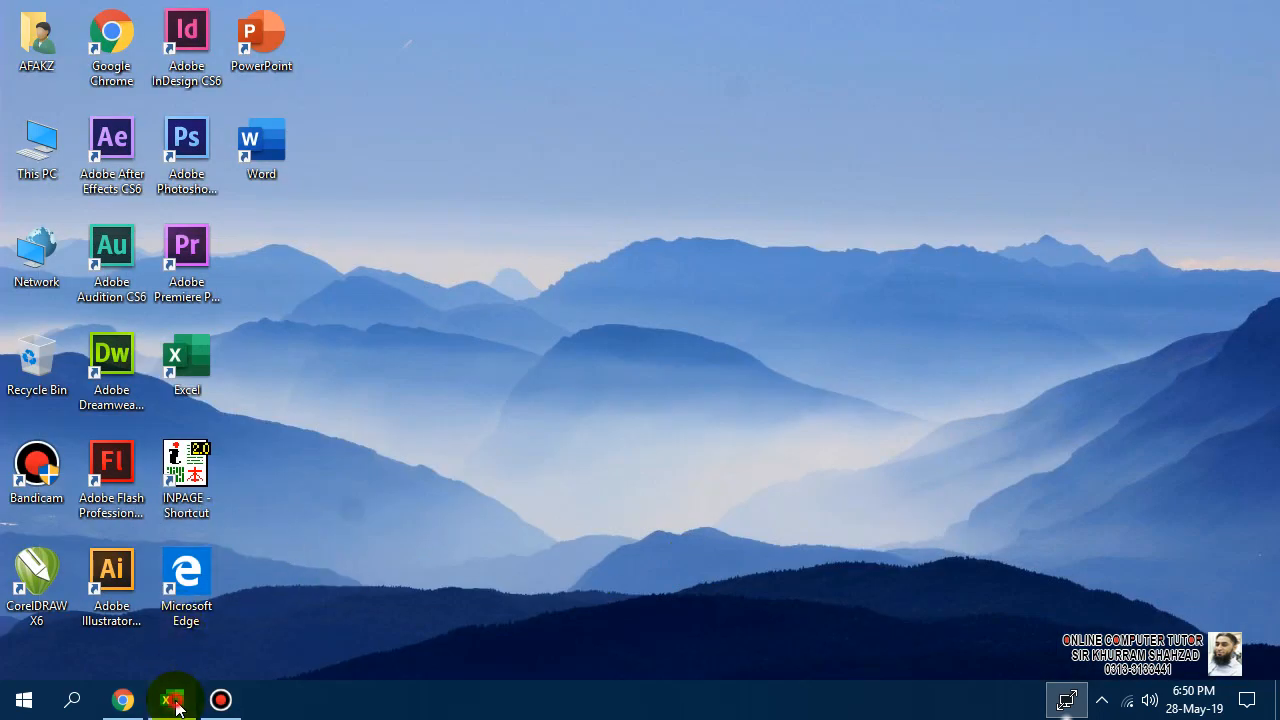
pyautogui.click(168, 700)
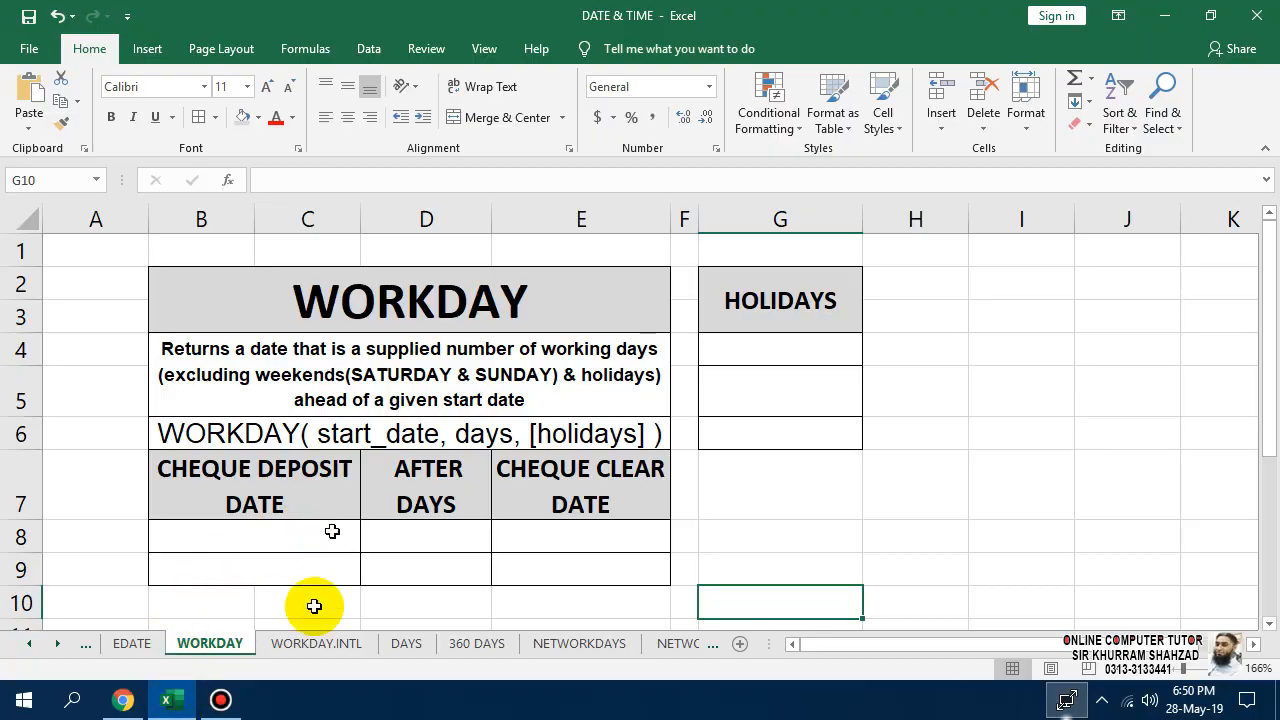
pyautogui.click(112, 640)
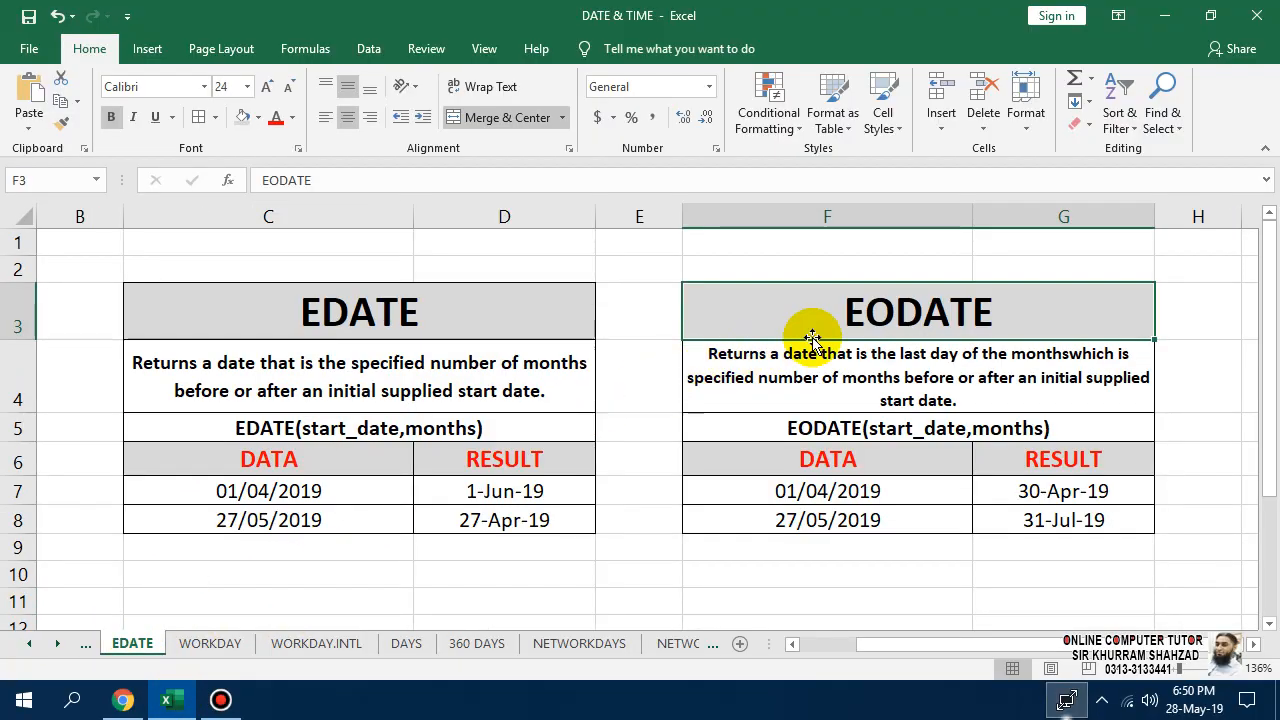
pyautogui.click(203, 645)
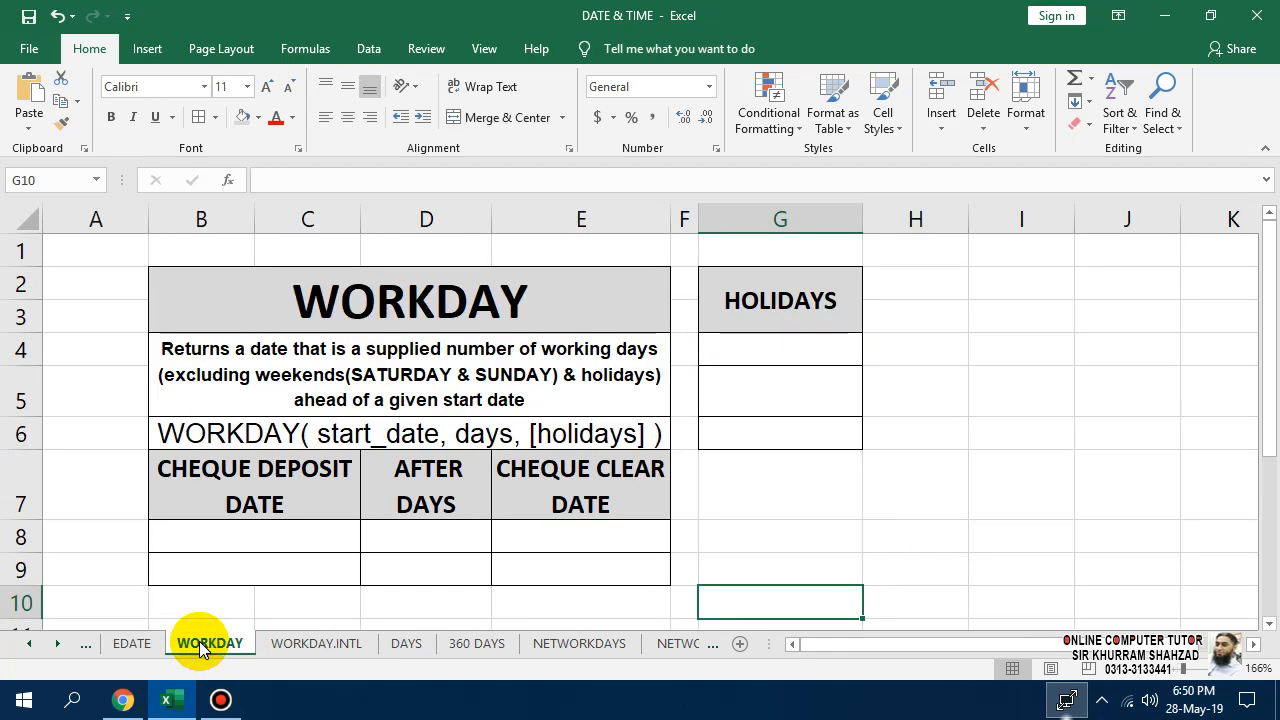
# Step: Examine the WORKDAY description, its syntax and the deposit date and after days columns of the cheque table
pyautogui.click(686, 517)
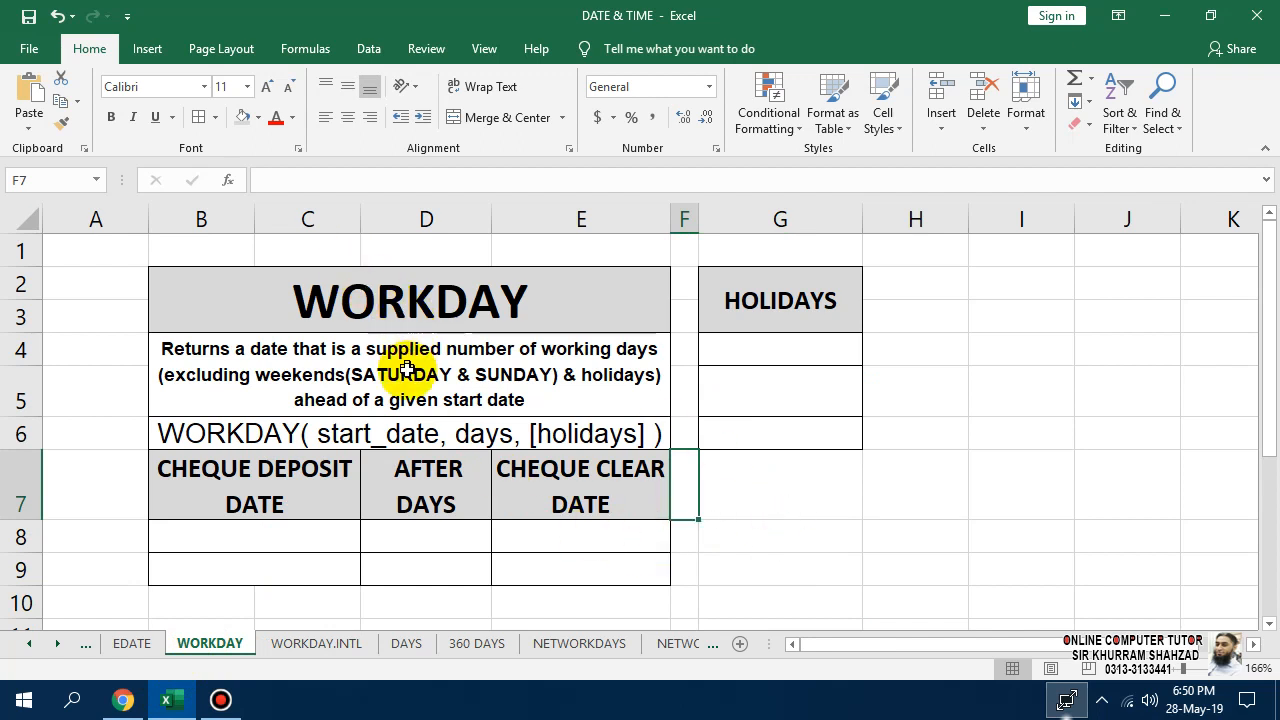
pyautogui.click(418, 300)
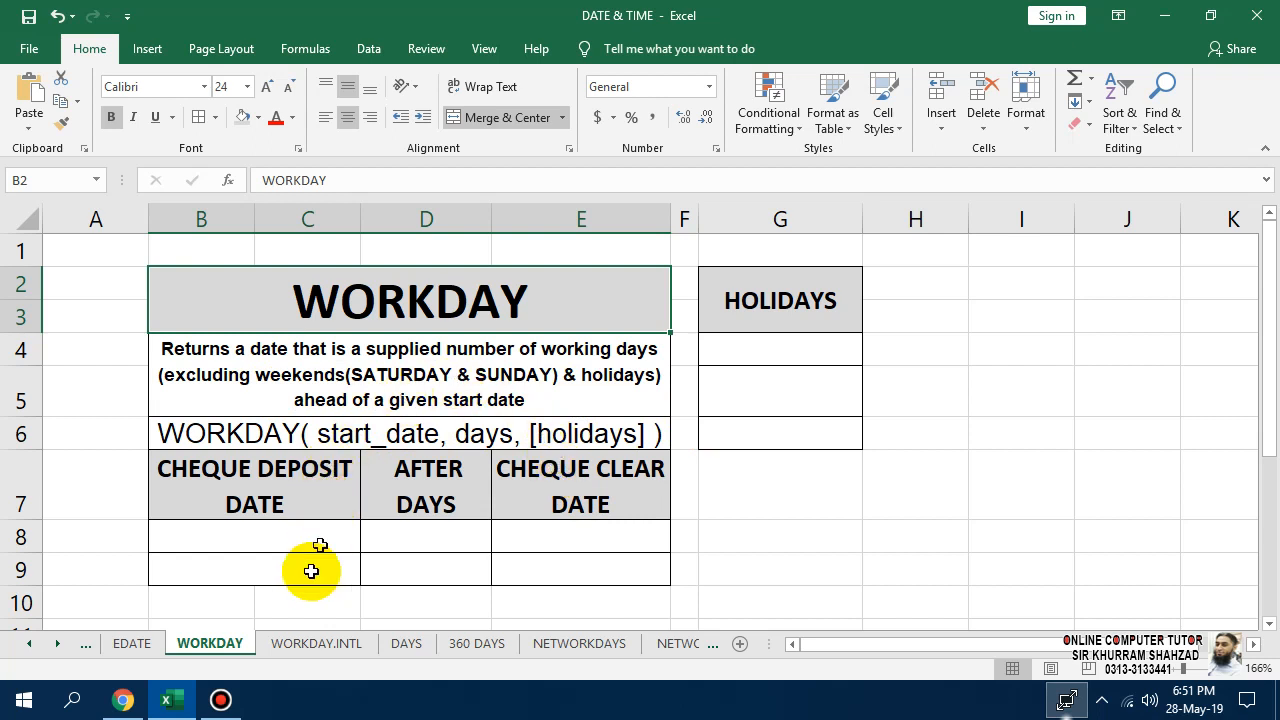
pyautogui.click(303, 514)
pyautogui.click(305, 524)
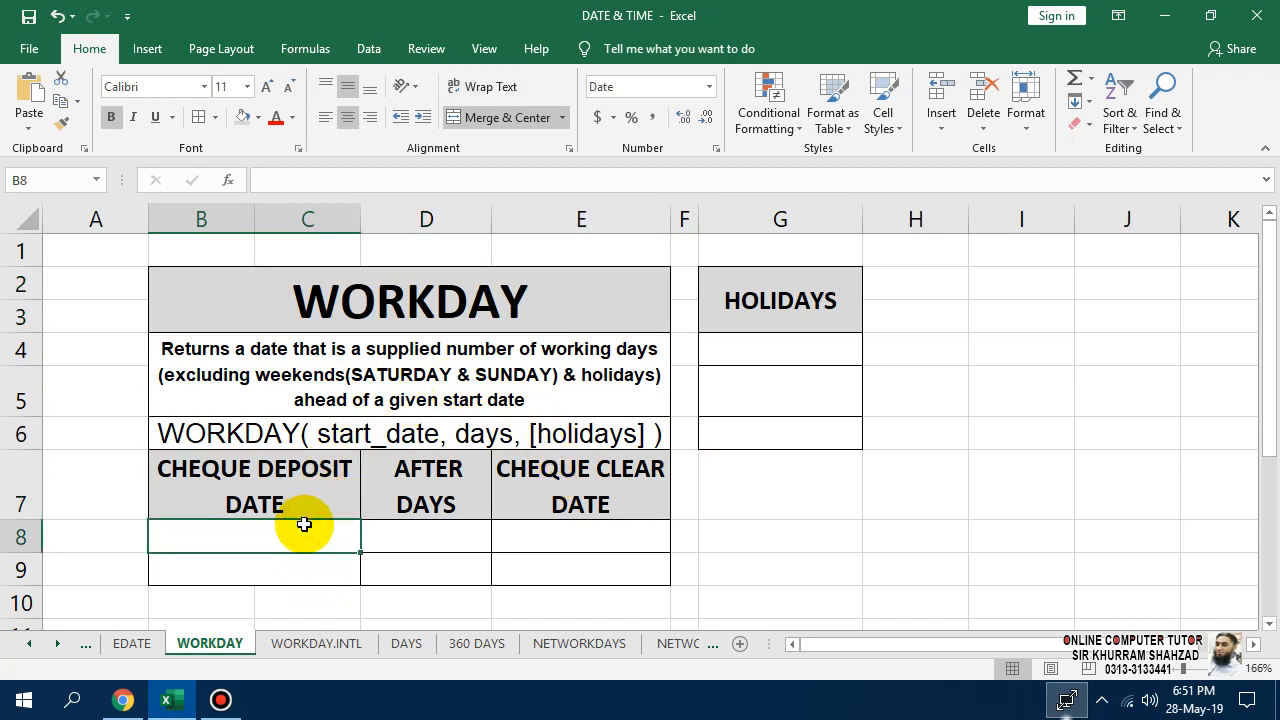
pyautogui.click(421, 540)
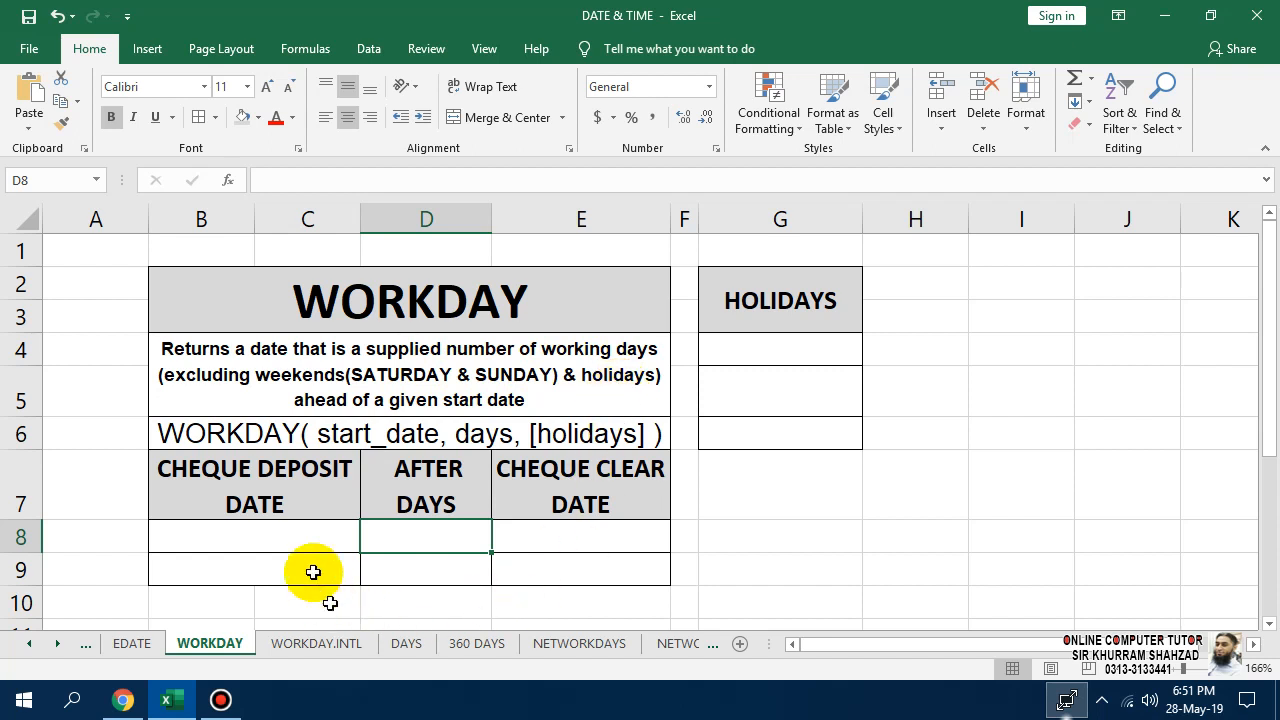
pyautogui.click(298, 542)
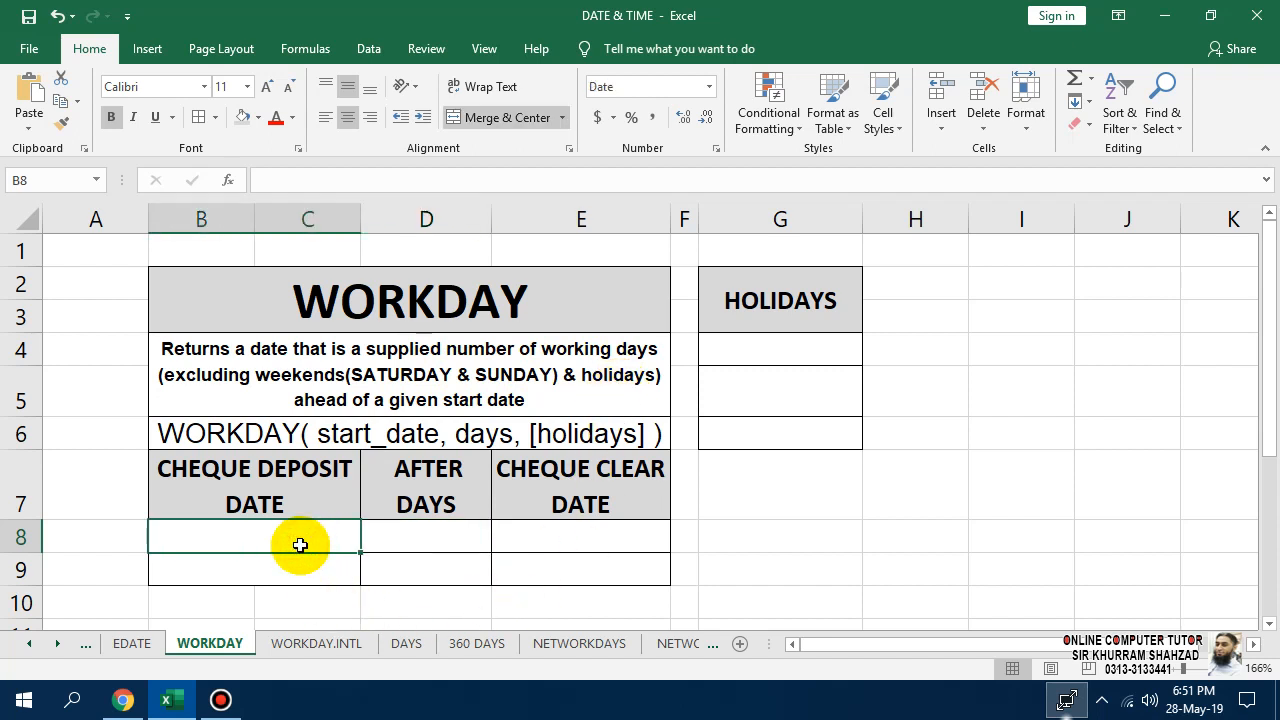
pyautogui.click(216, 440)
pyautogui.click(426, 516)
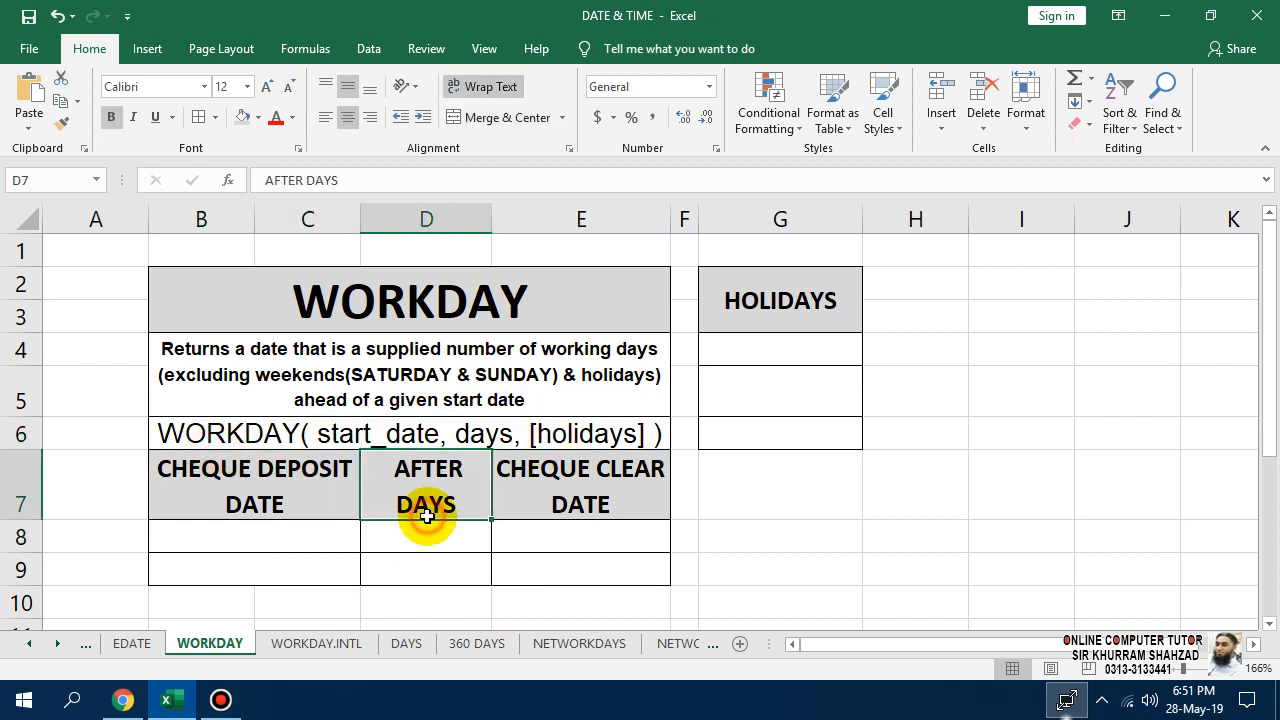
# Step: Enter 28-05-2019 as the cheque deposit date in the table's first row, cell B8
pyautogui.click(231, 535)
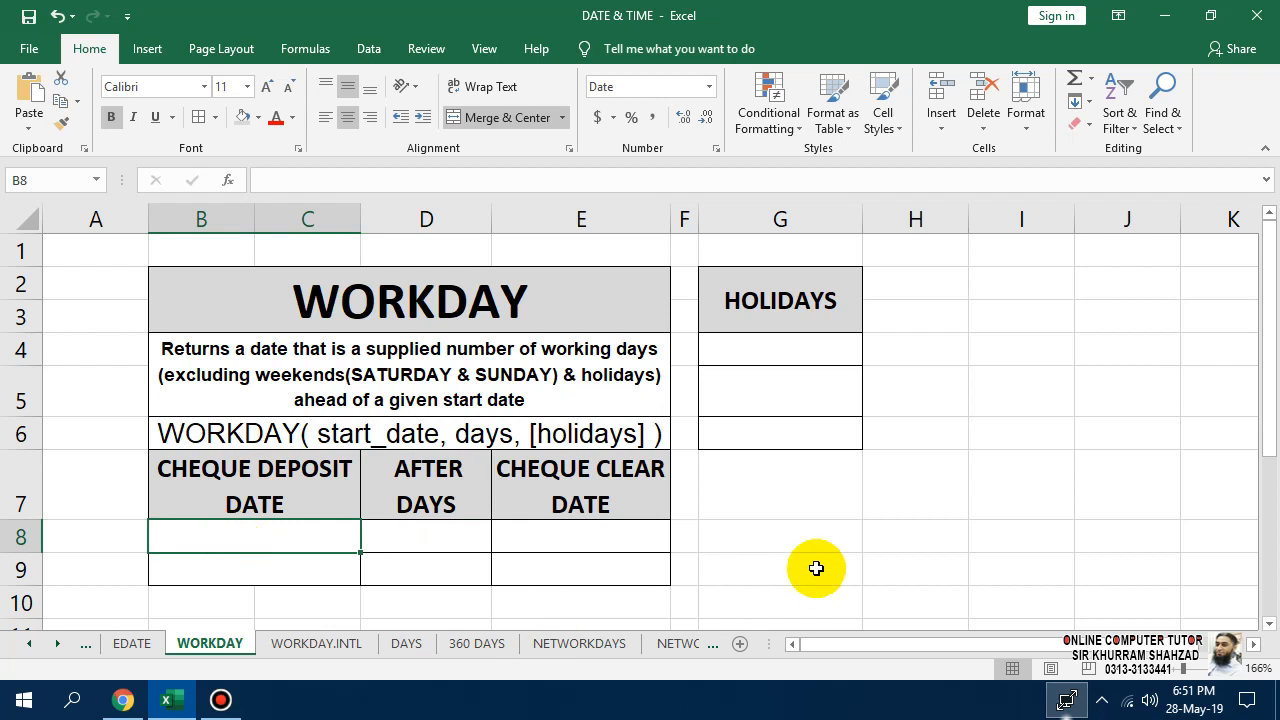
pyautogui.write('2')
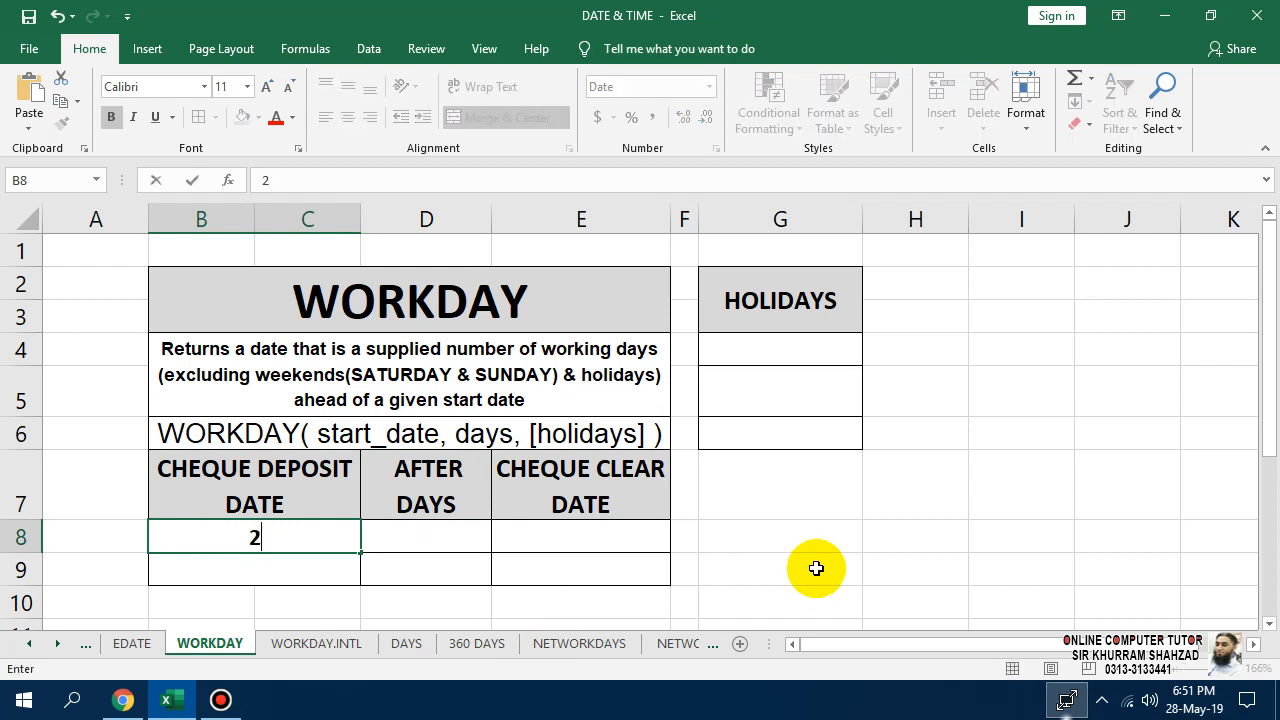
pyautogui.write('8-05-2019')
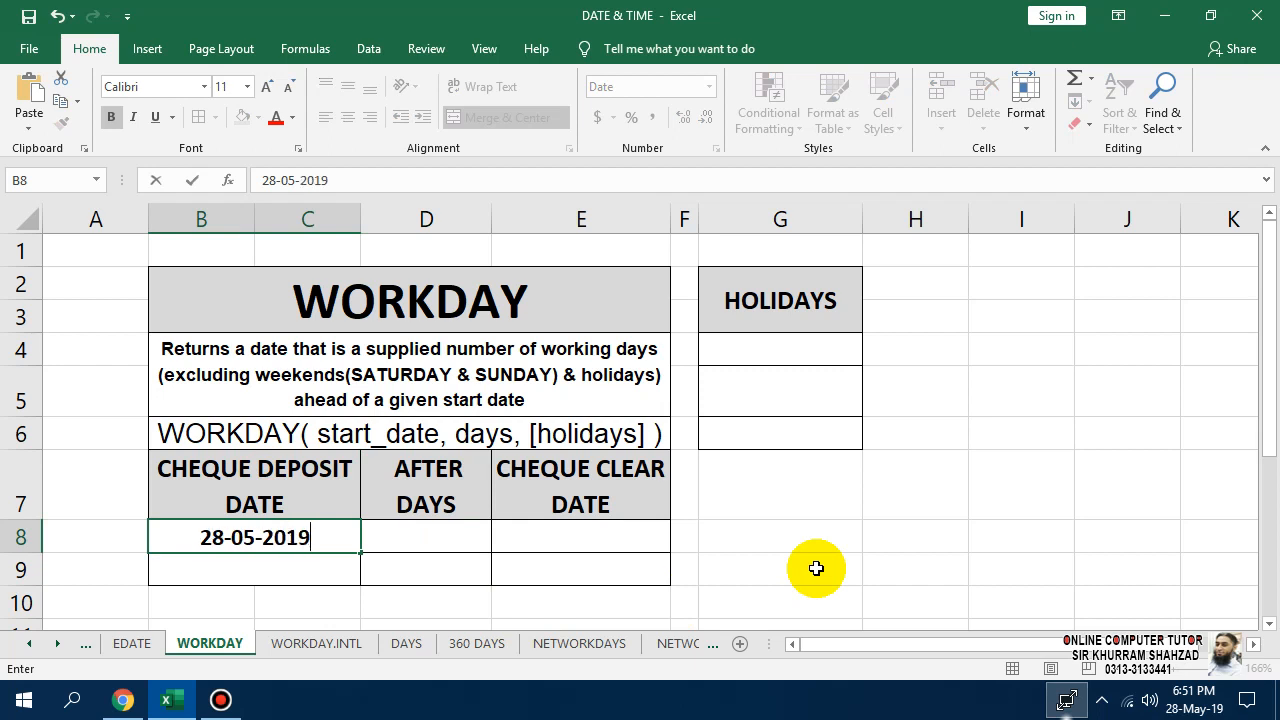
pyautogui.press('Return')
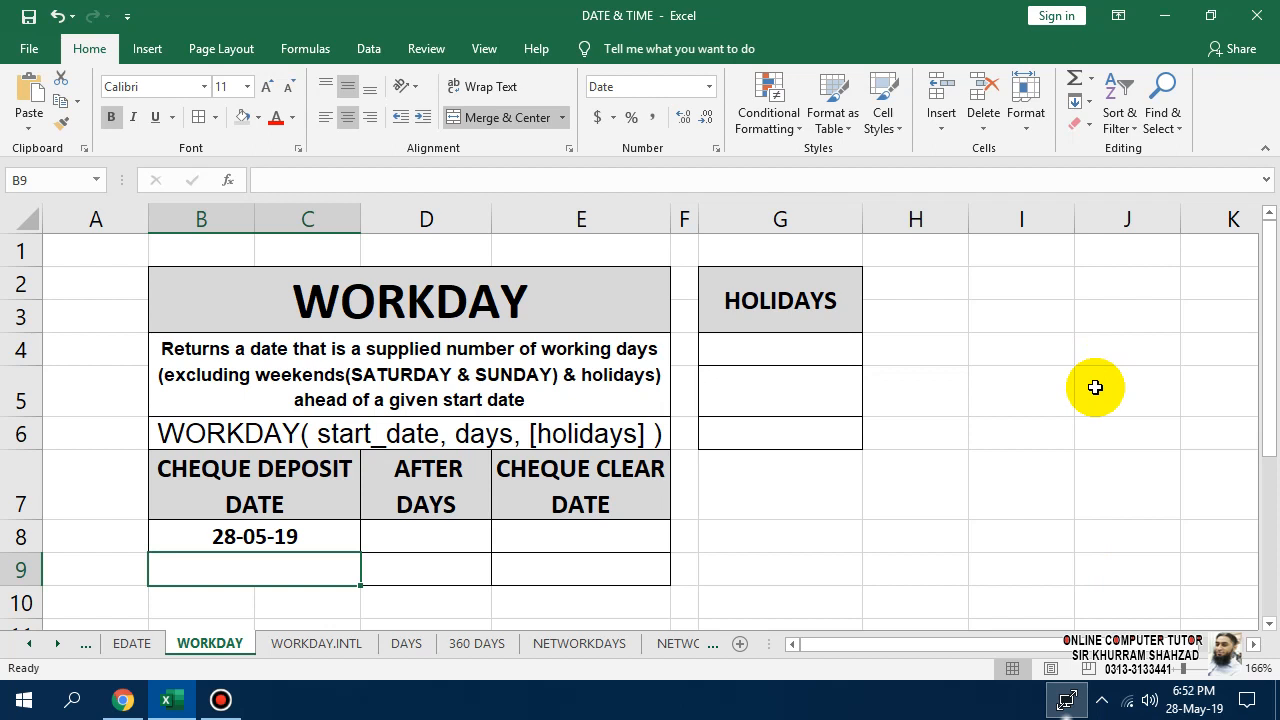
# Step: Enter 2 as the number of after days for the first cheque in cell D8
pyautogui.click(420, 536)
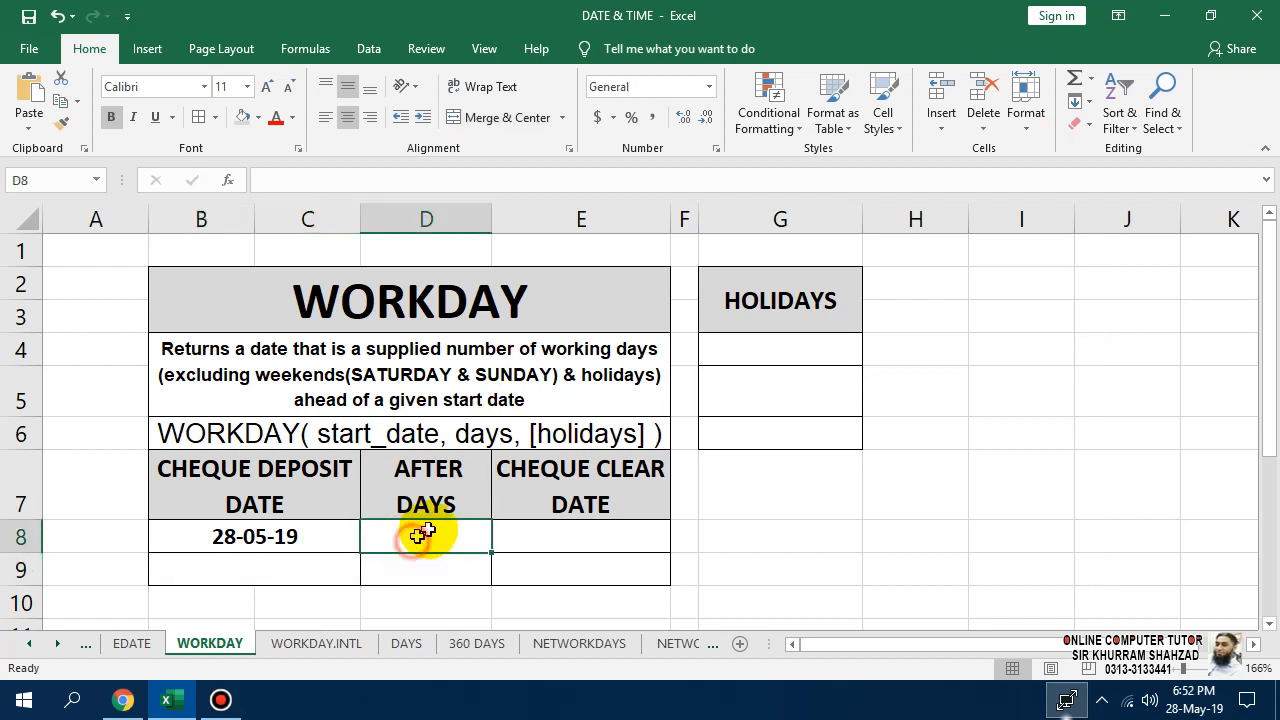
pyautogui.write('2')
pyautogui.press('Return')
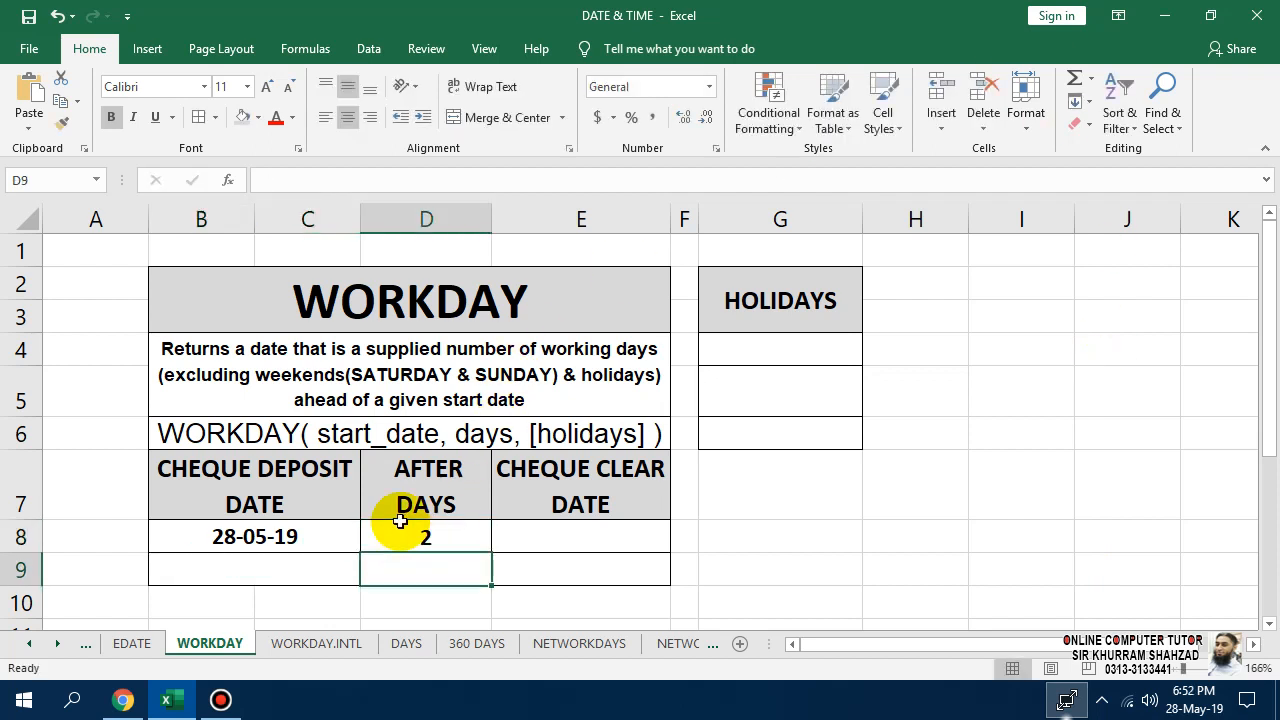
pyautogui.press('Right')
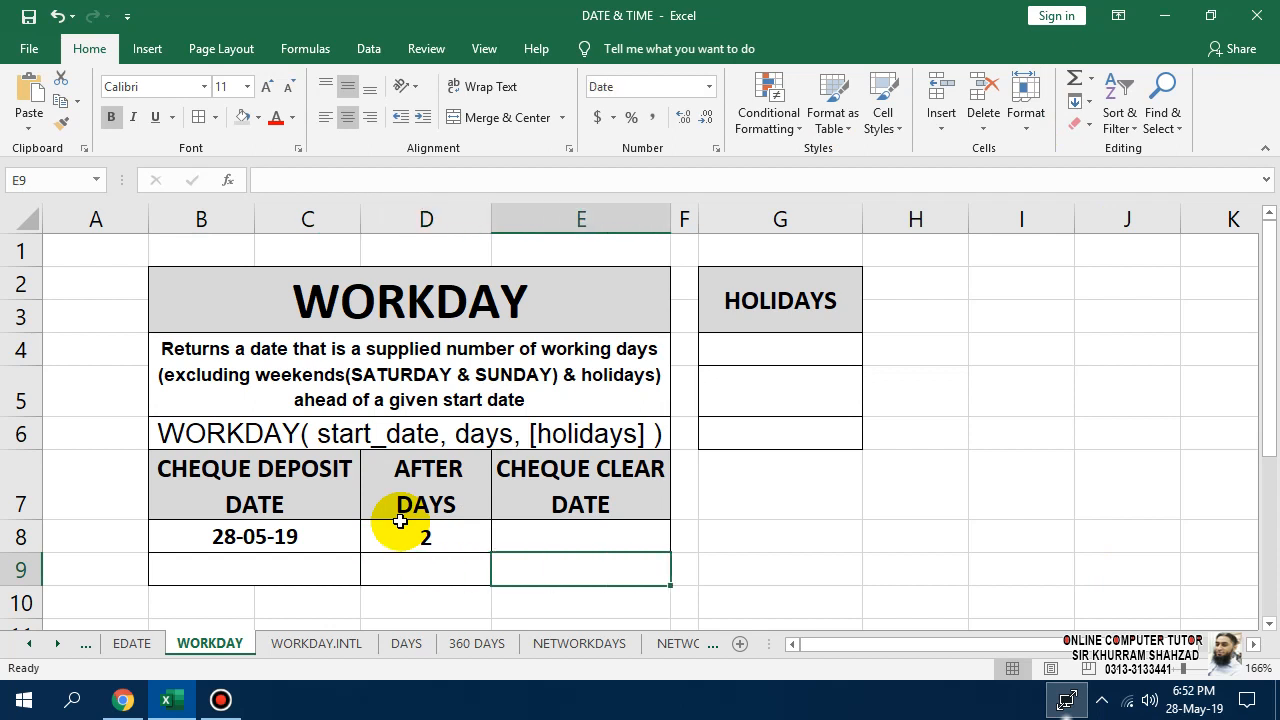
pyautogui.press('Up')
pyautogui.press('Left')
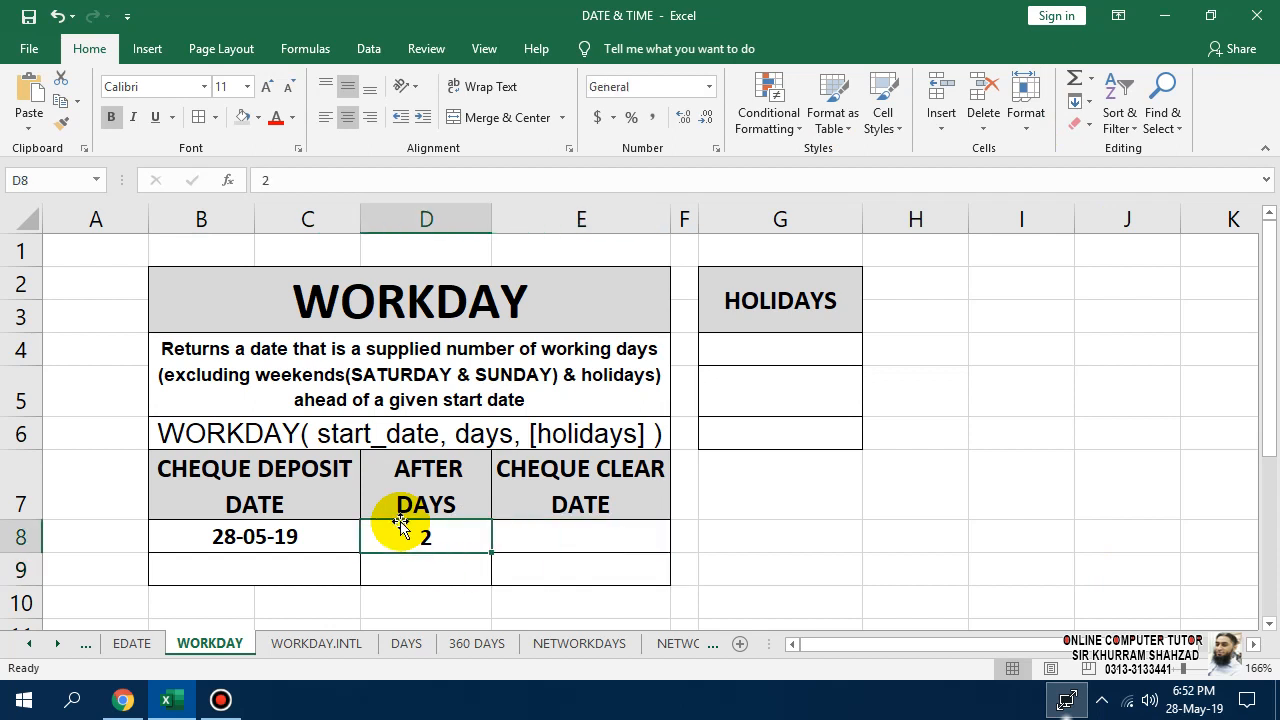
# Step: Calculate the first cheque's clear date in cell E8 with the formula =WORKDAY(B8,D8)
pyautogui.click(540, 539)
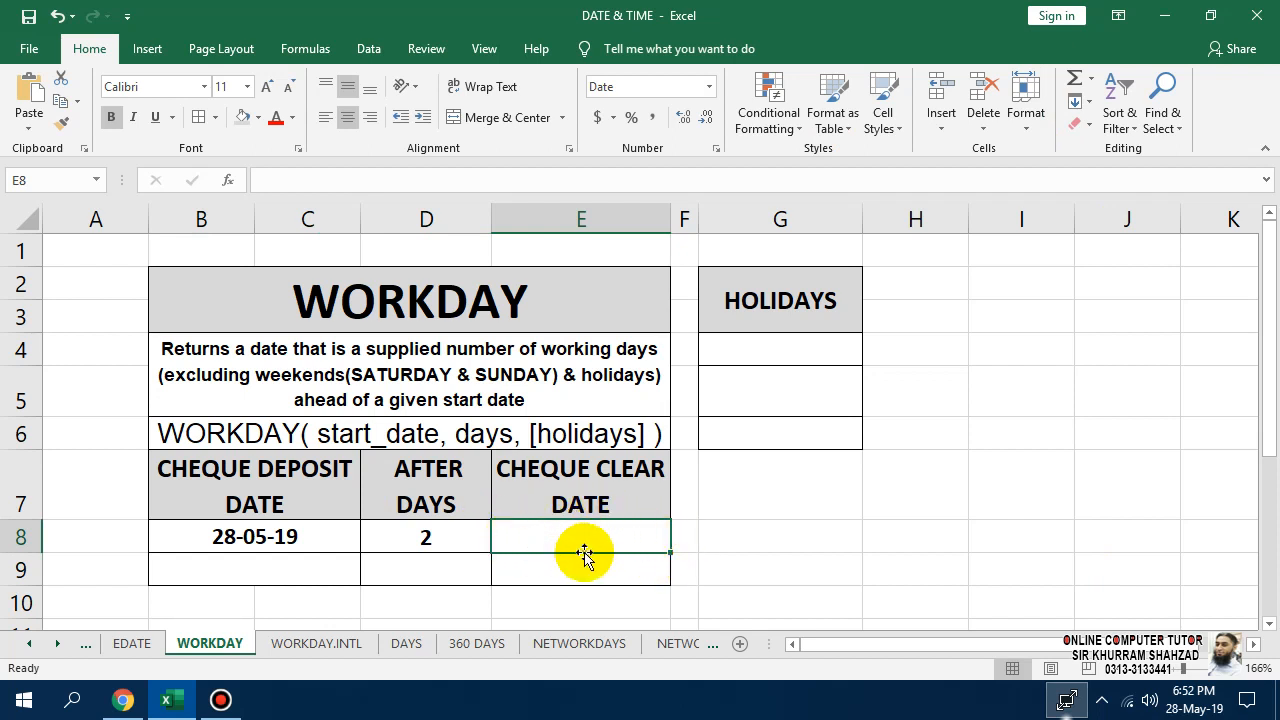
pyautogui.write('=')
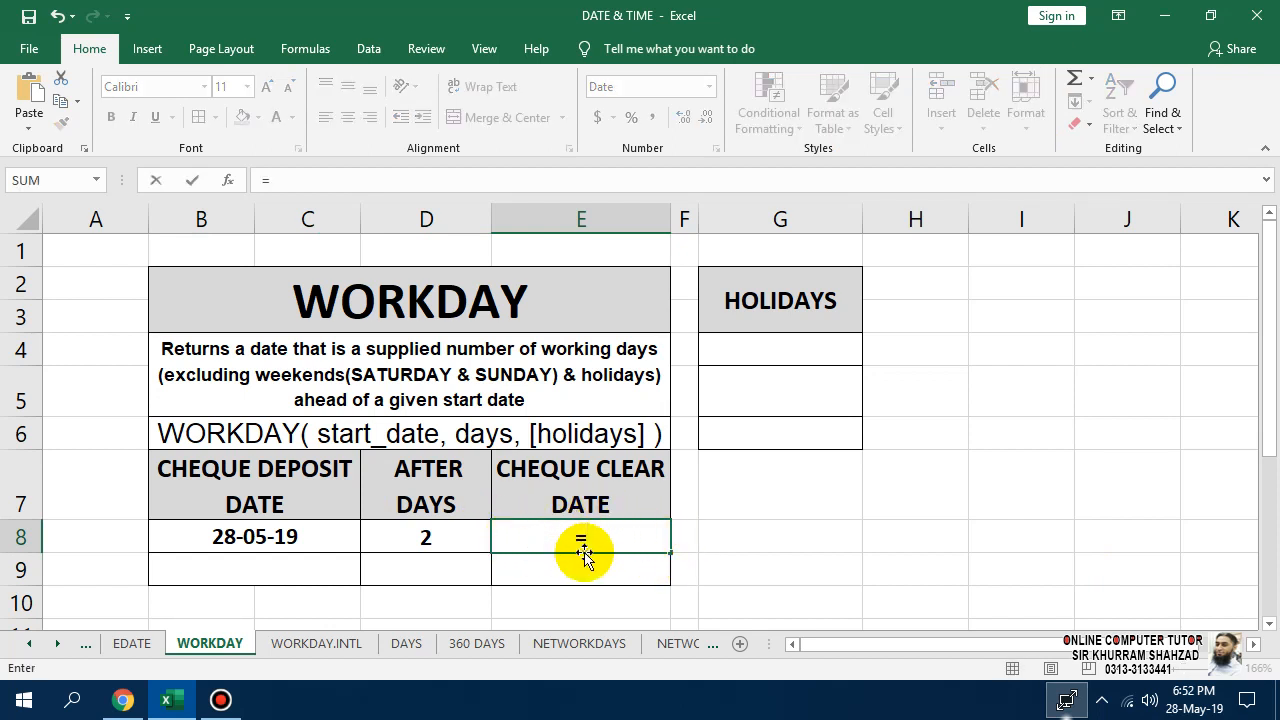
pyautogui.write('work')
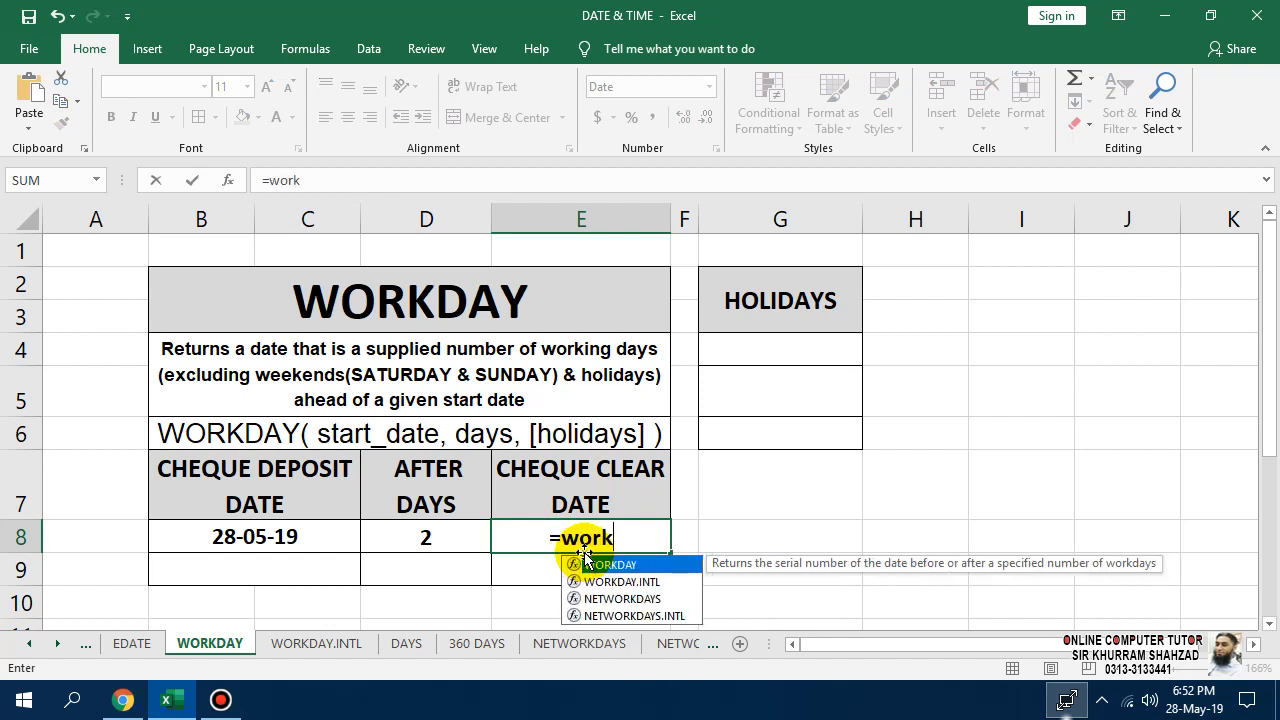
pyautogui.write('da')
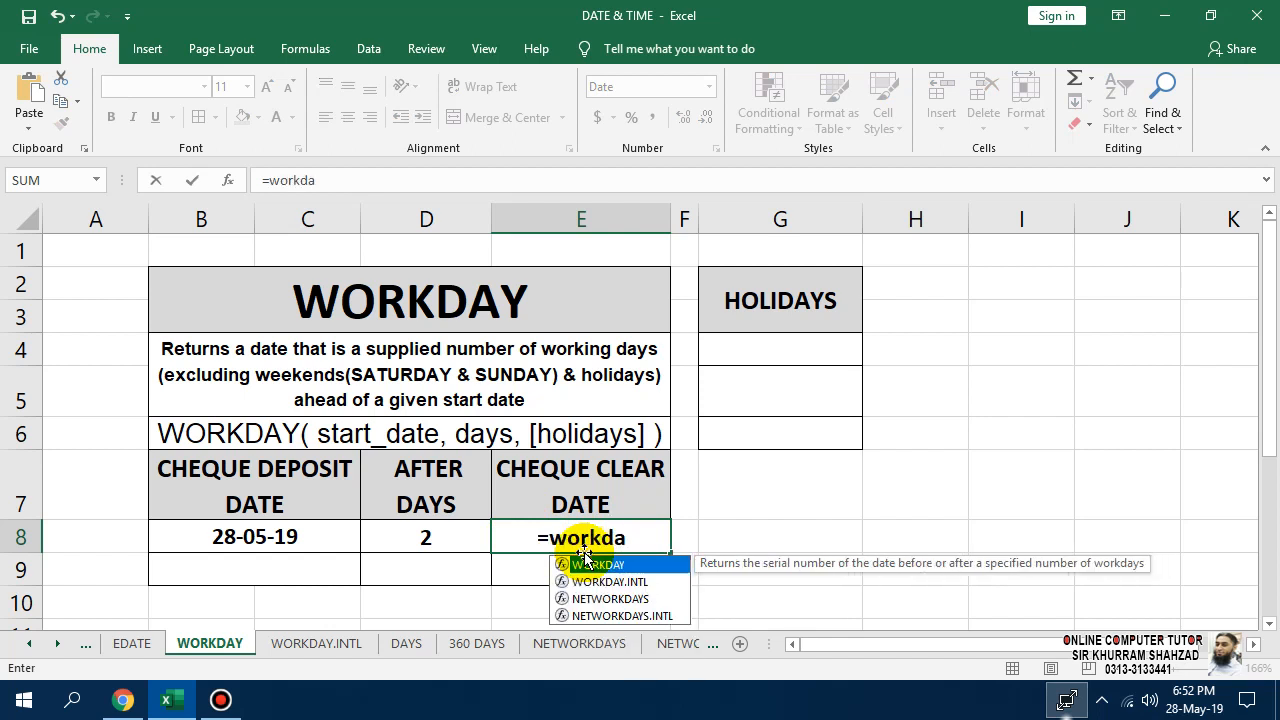
pyautogui.press('Tab')
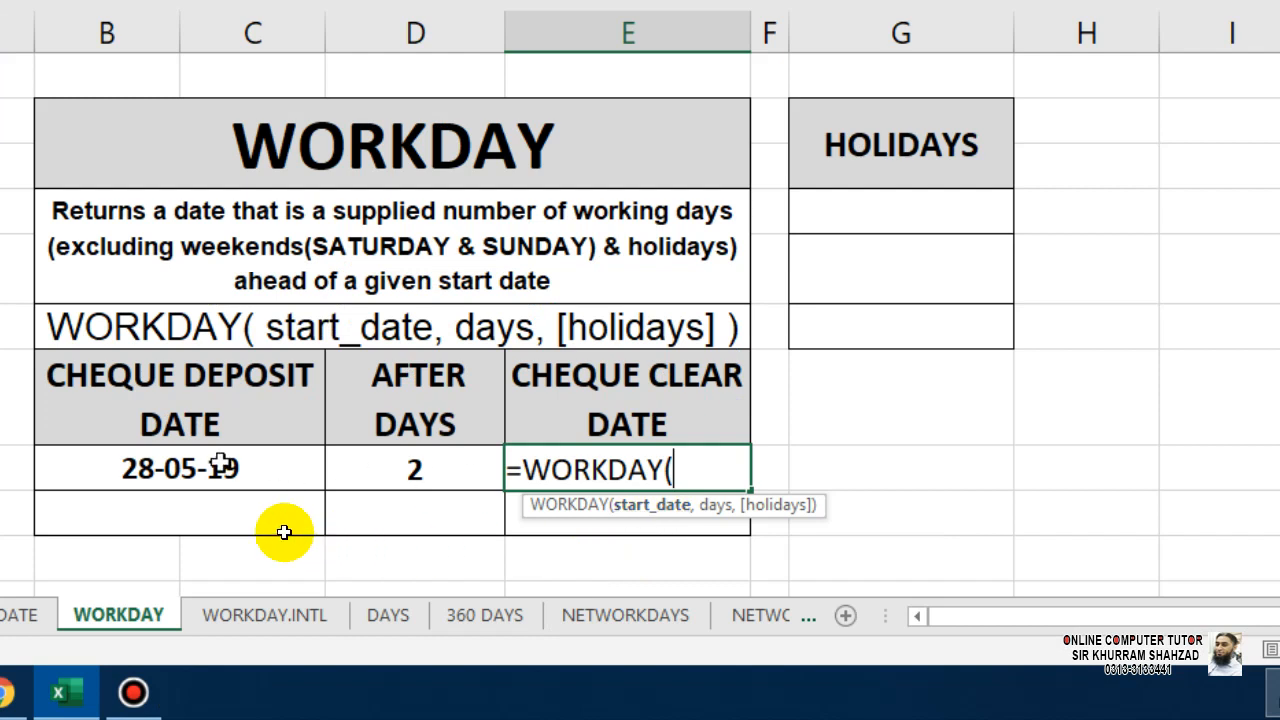
pyautogui.click(222, 466)
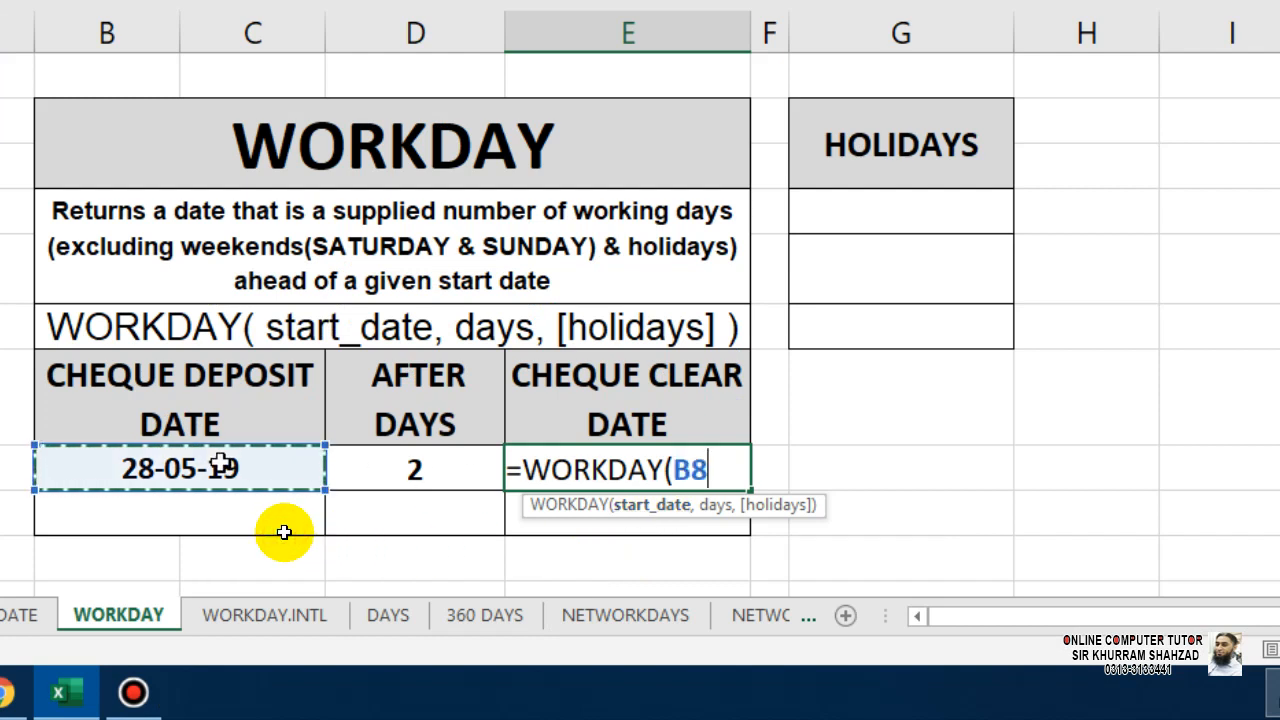
pyautogui.write(',')
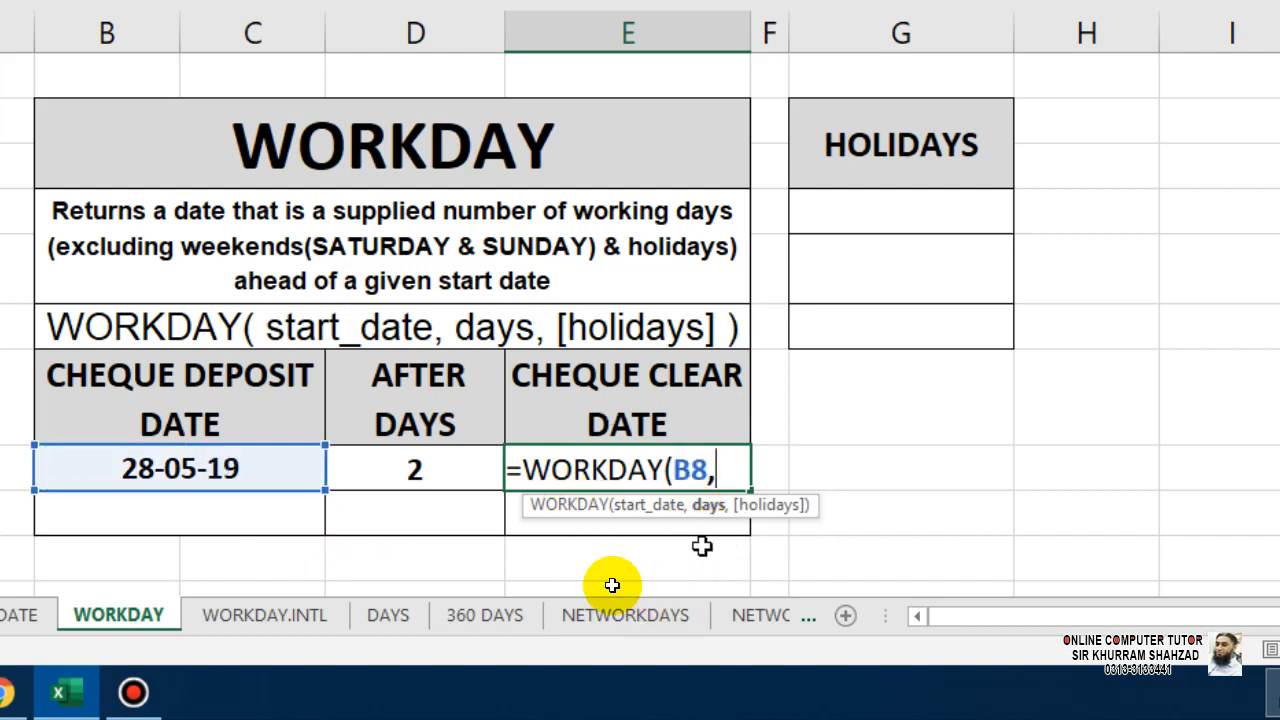
pyautogui.click(475, 473)
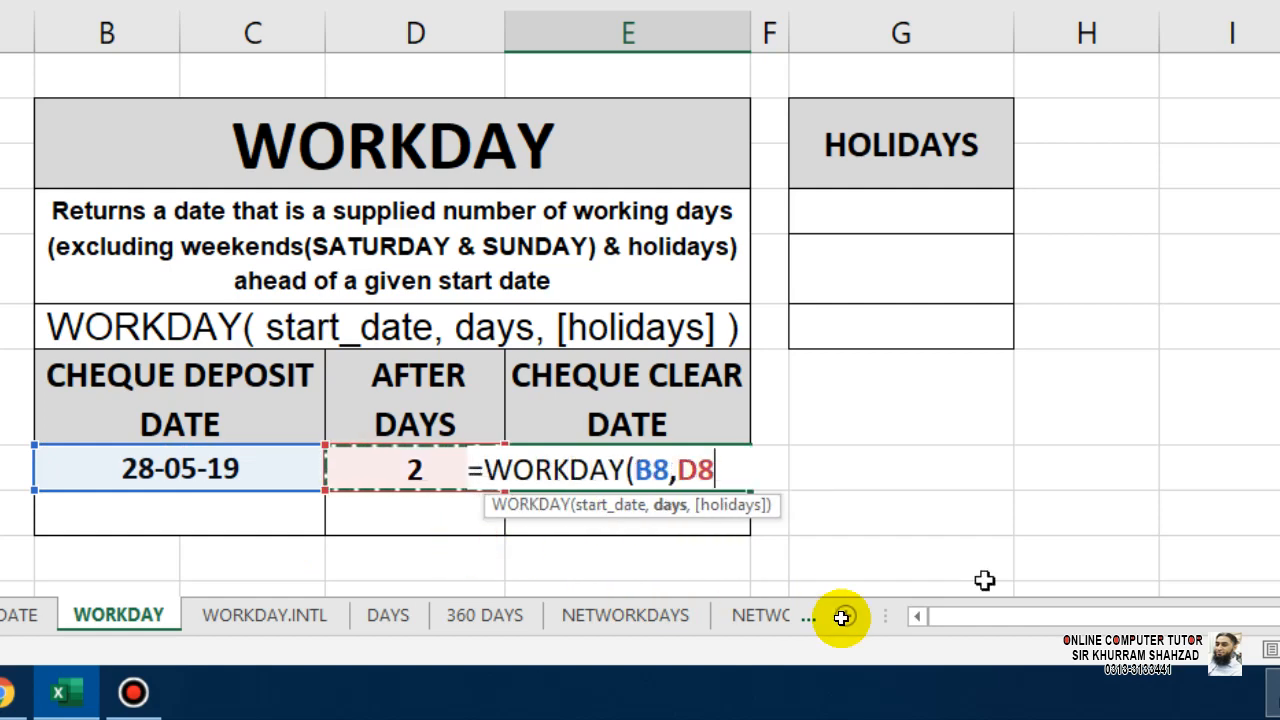
pyautogui.write(')')
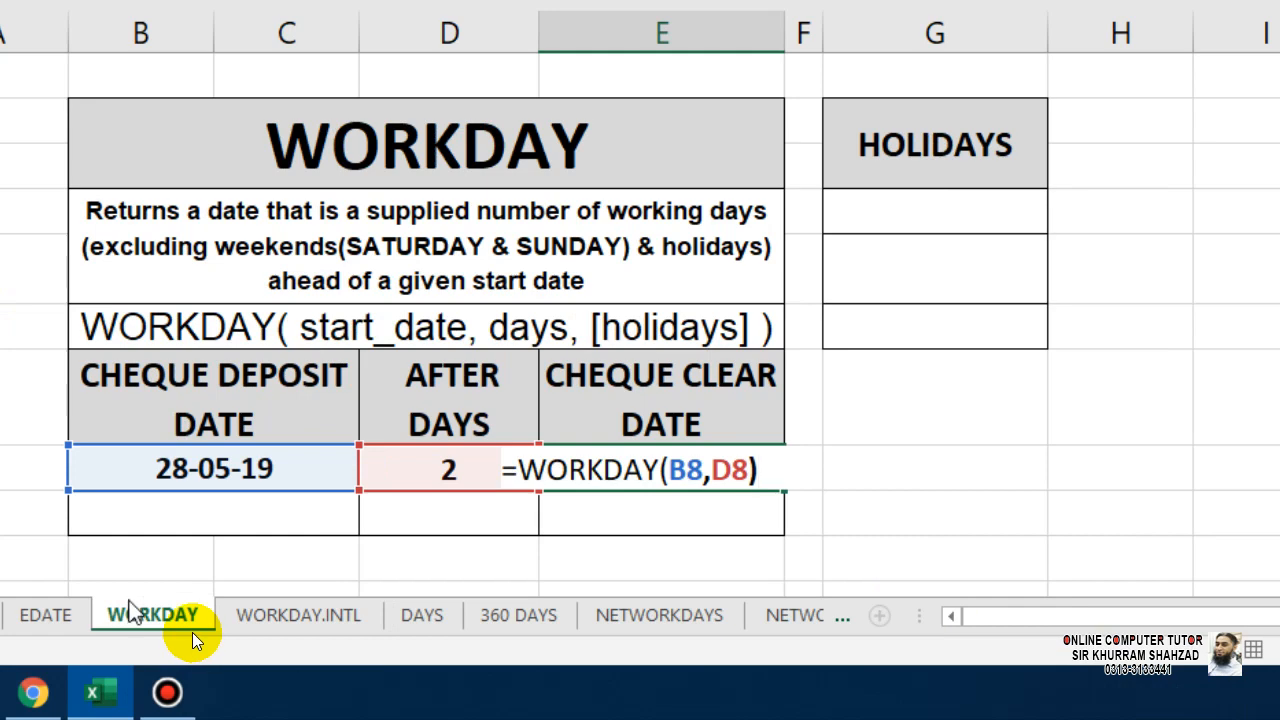
pyautogui.press('Return')
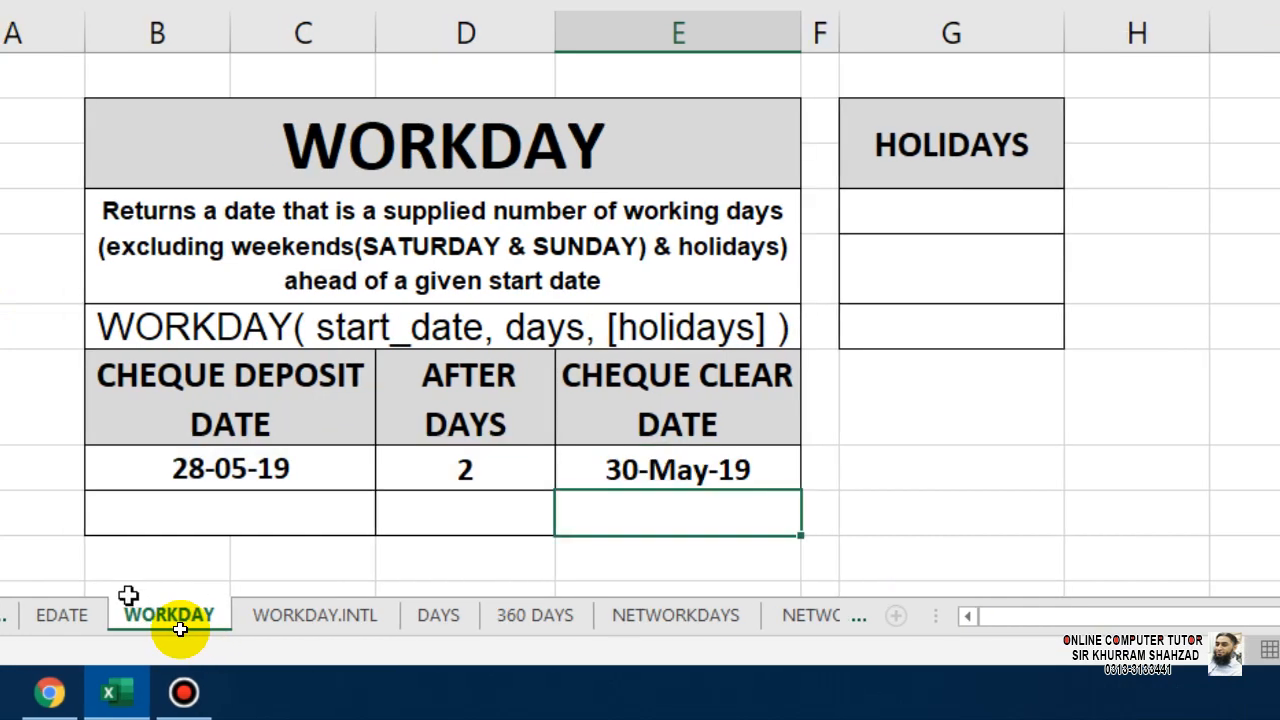
# Step: Select the calculated clear date and open the system calendar to check the May 2019 weekdays
pyautogui.click(693, 471)
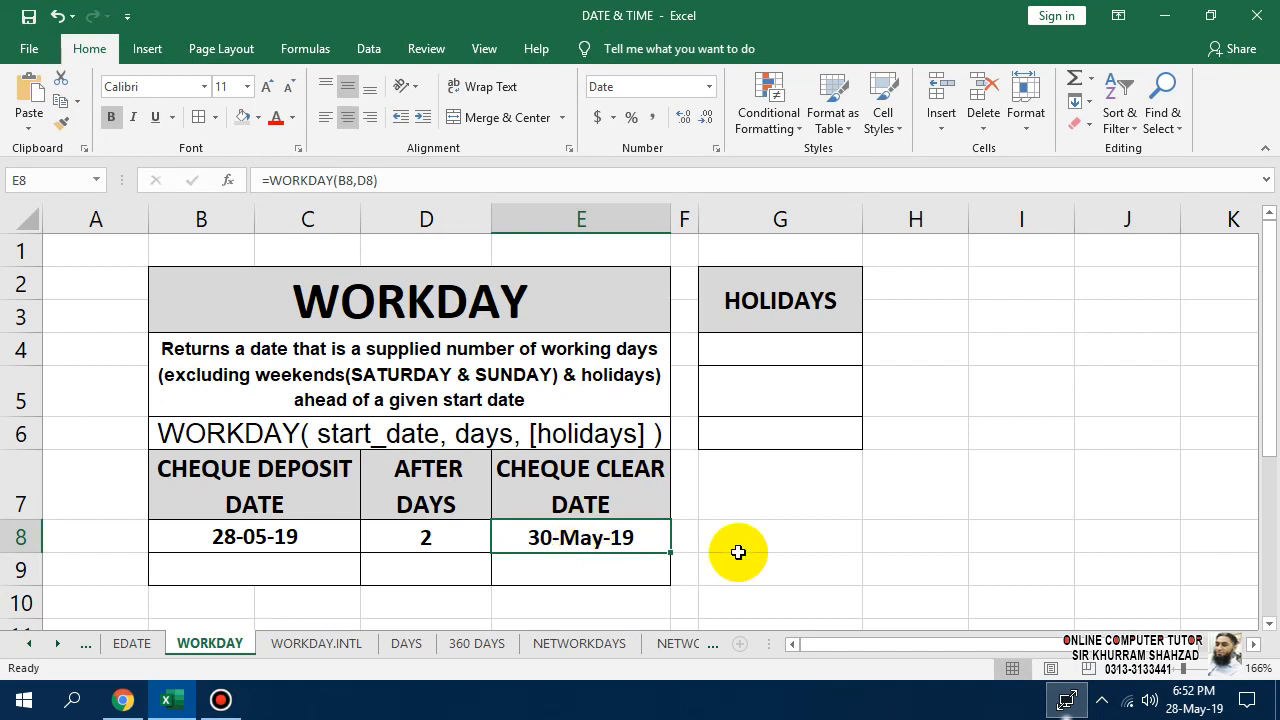
pyautogui.click(1203, 699)
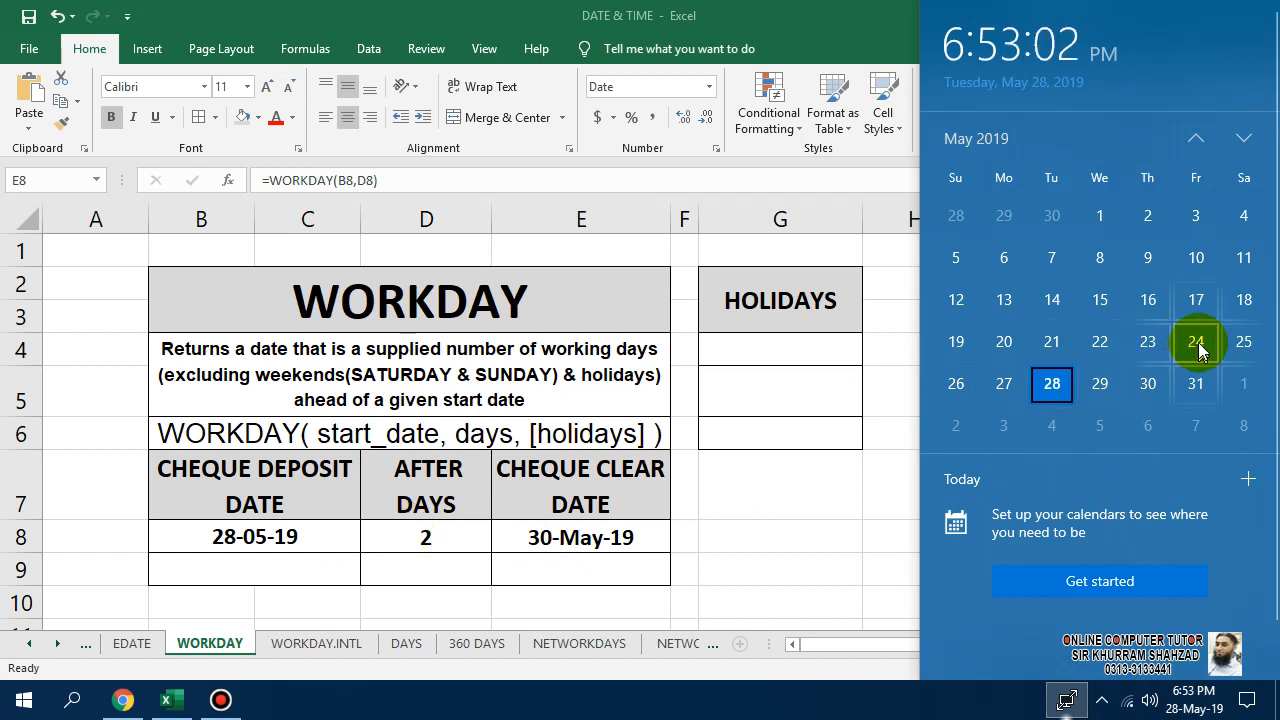
pyautogui.doubleClick(255, 526)
pyautogui.click(240, 527)
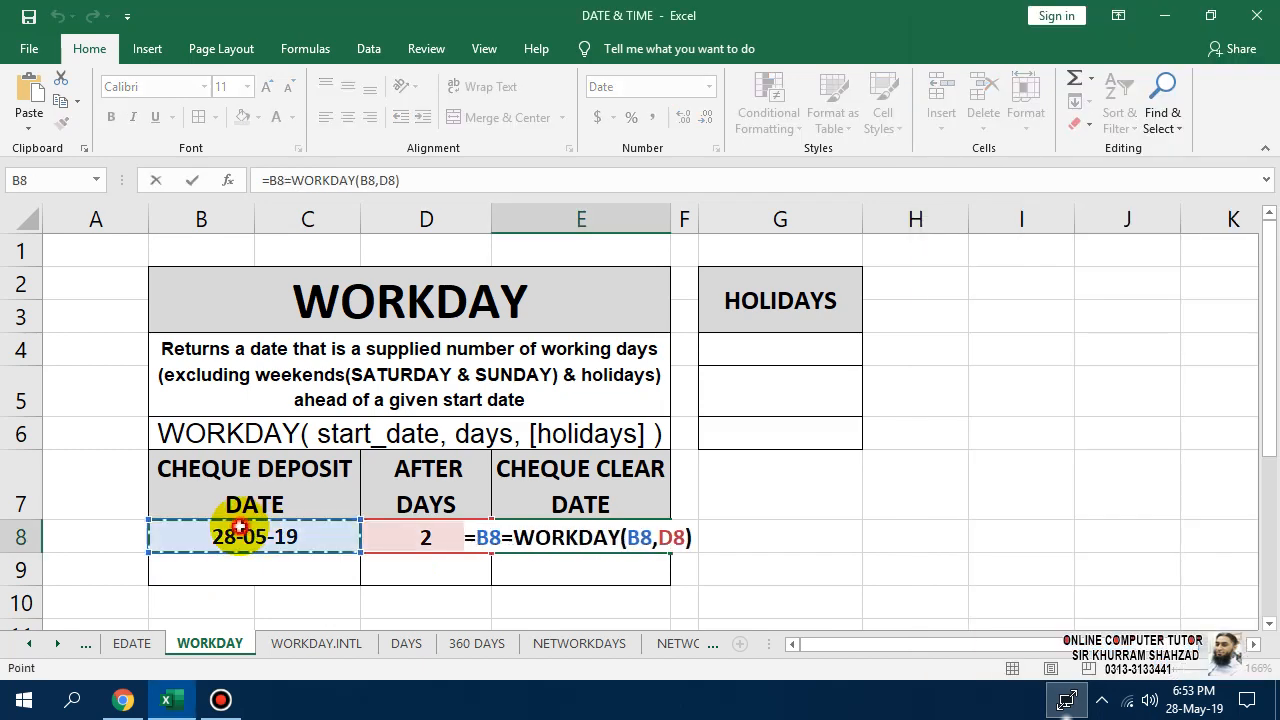
pyautogui.press('Escape')
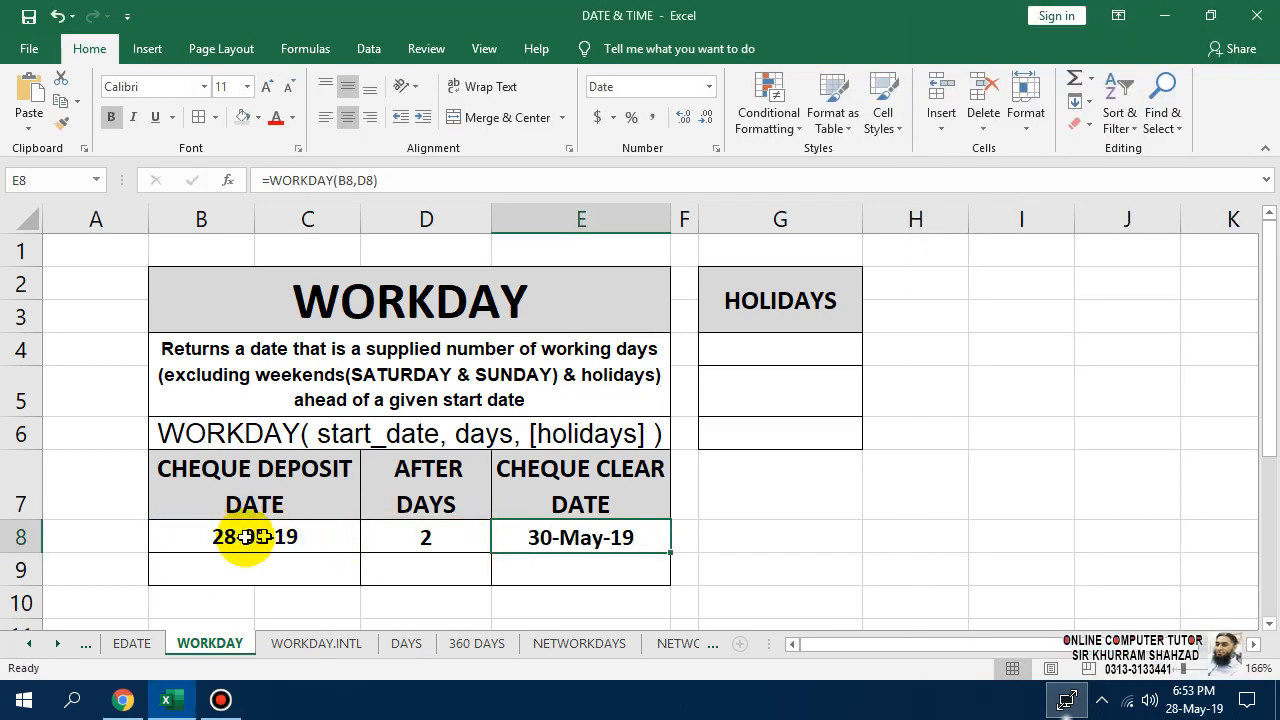
# Step: Change the first cheque's deposit date in cell B8 to 24-05-2019
pyautogui.press('F2')
pyautogui.click(285, 538)
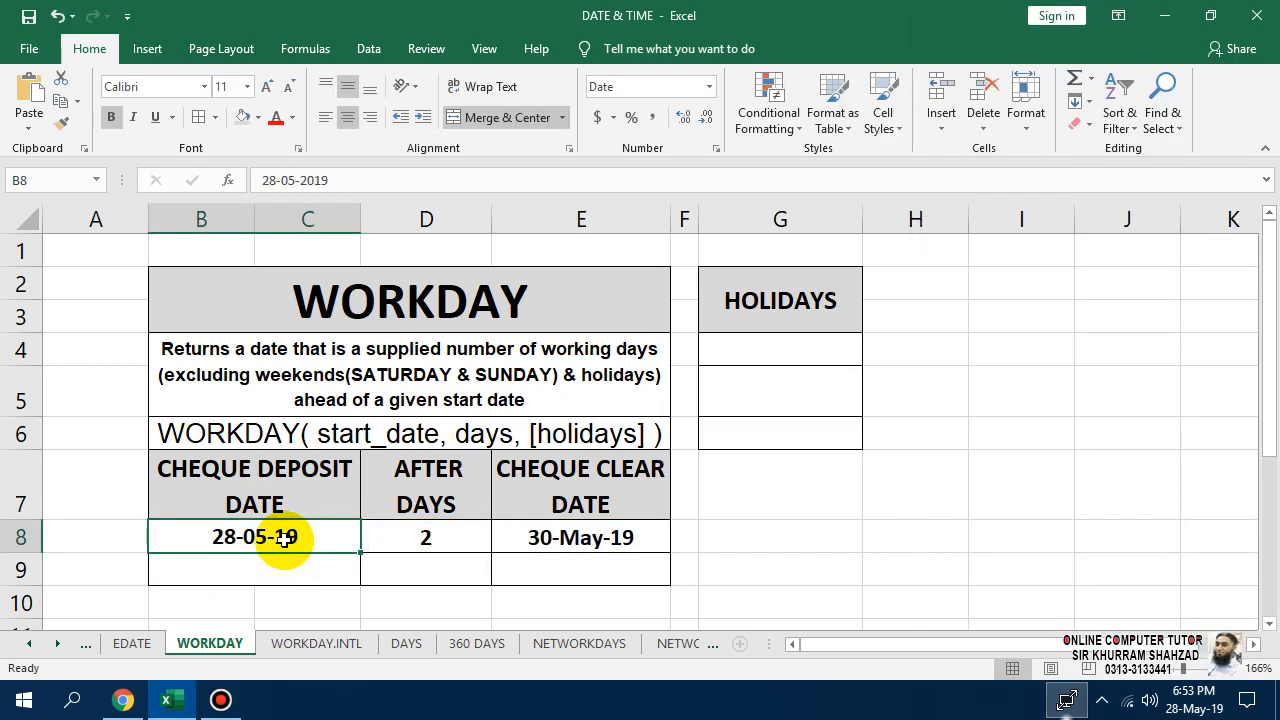
pyautogui.press('F2')
pyautogui.click(212, 537)
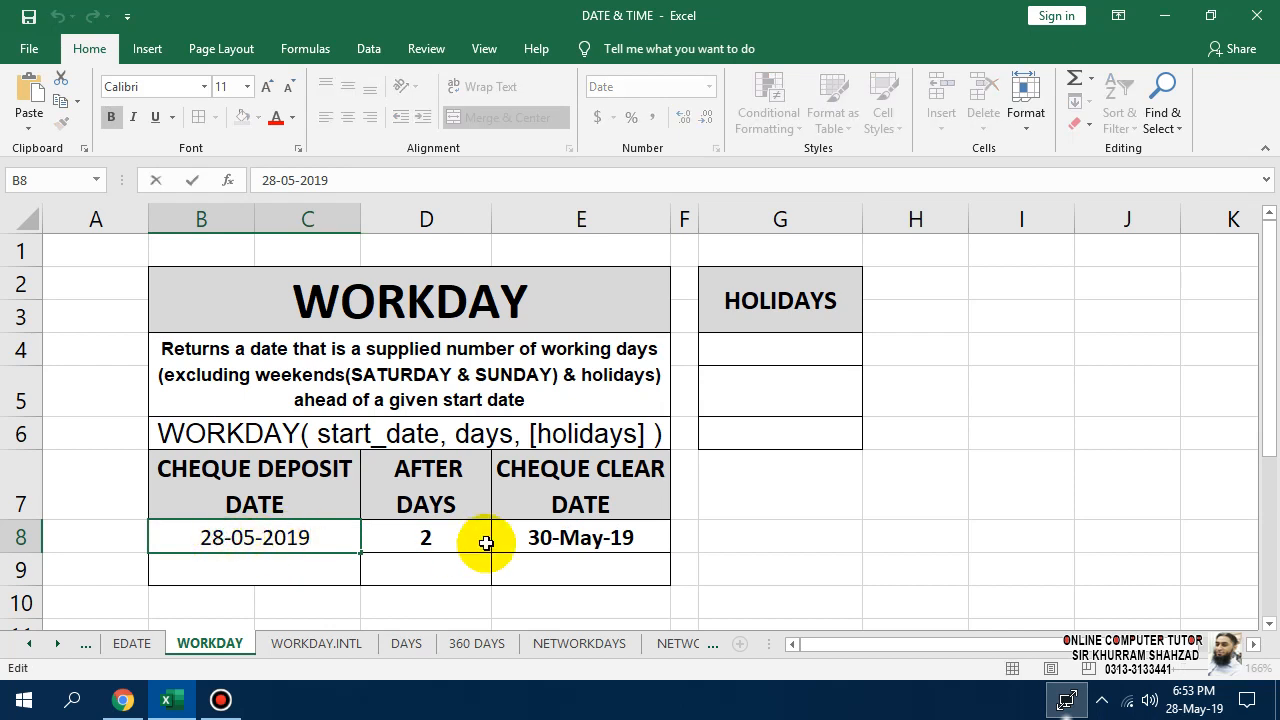
pyautogui.press('Delete')
pyautogui.write('4')
pyautogui.press('Return')
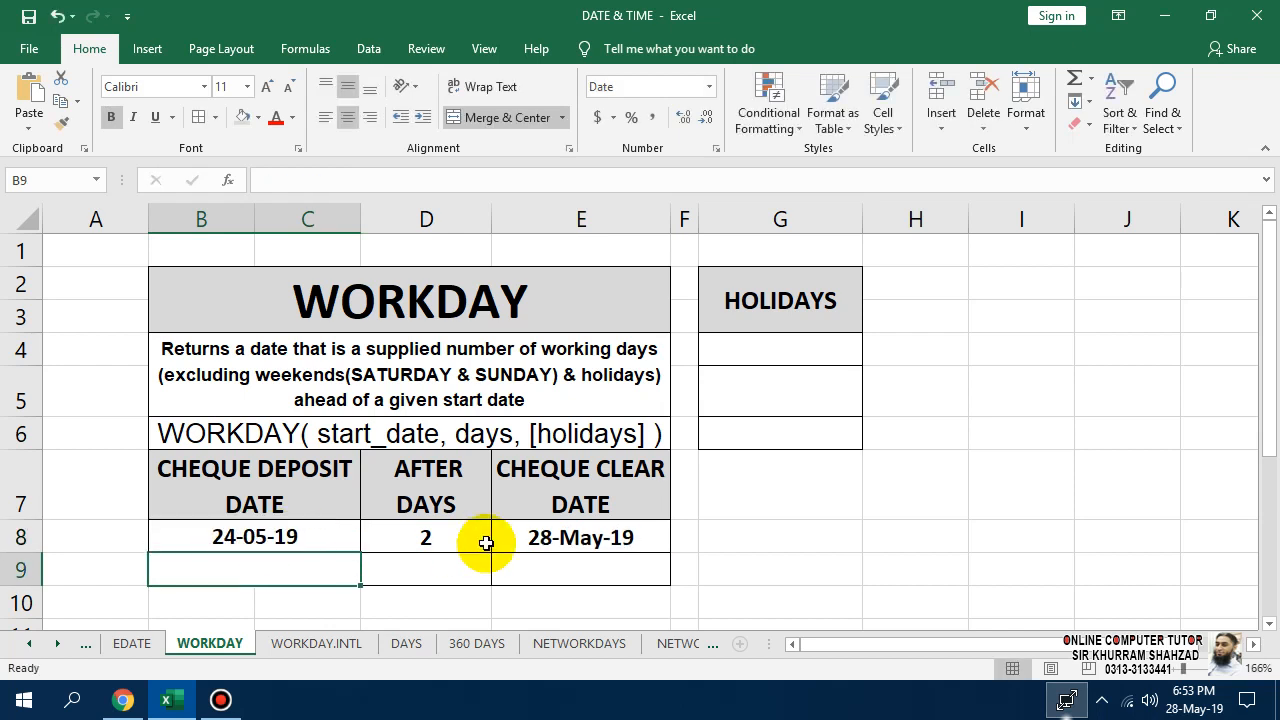
# Step: Check the first cheque's after days and clear date against the weekdays in the system calendar for May 2019
pyautogui.click(465, 539)
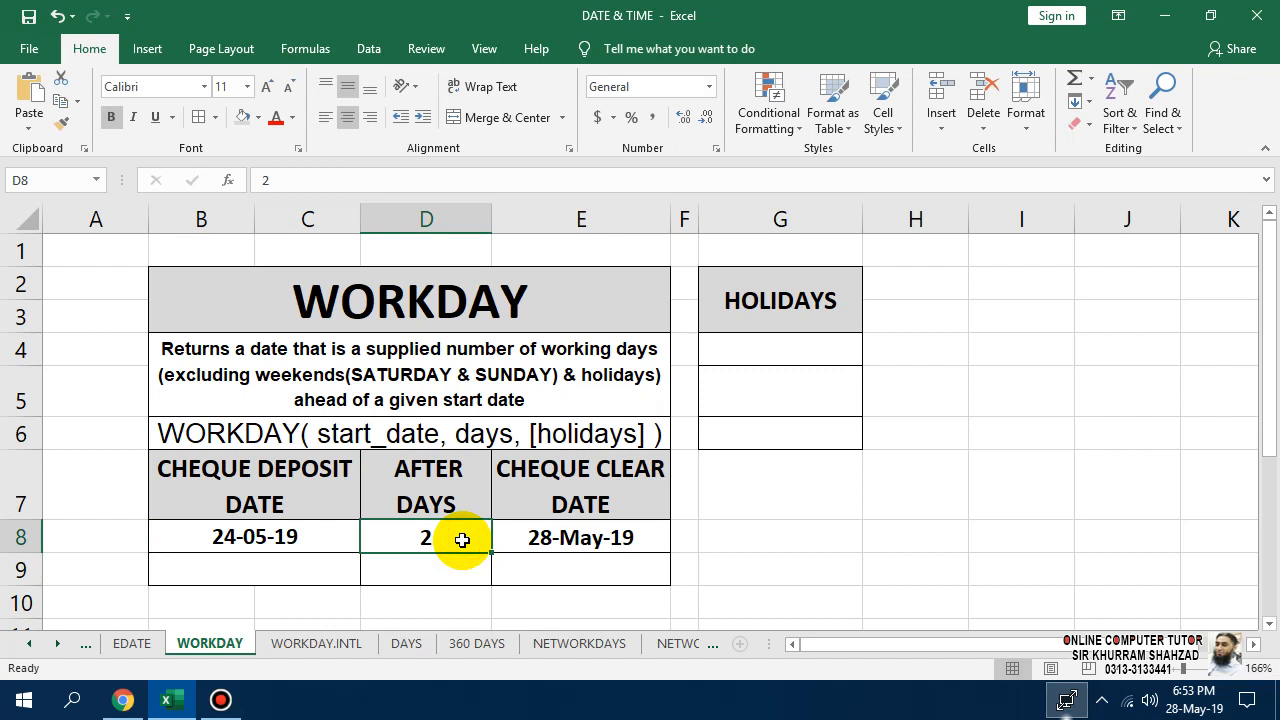
pyautogui.click(586, 557)
pyautogui.click(586, 548)
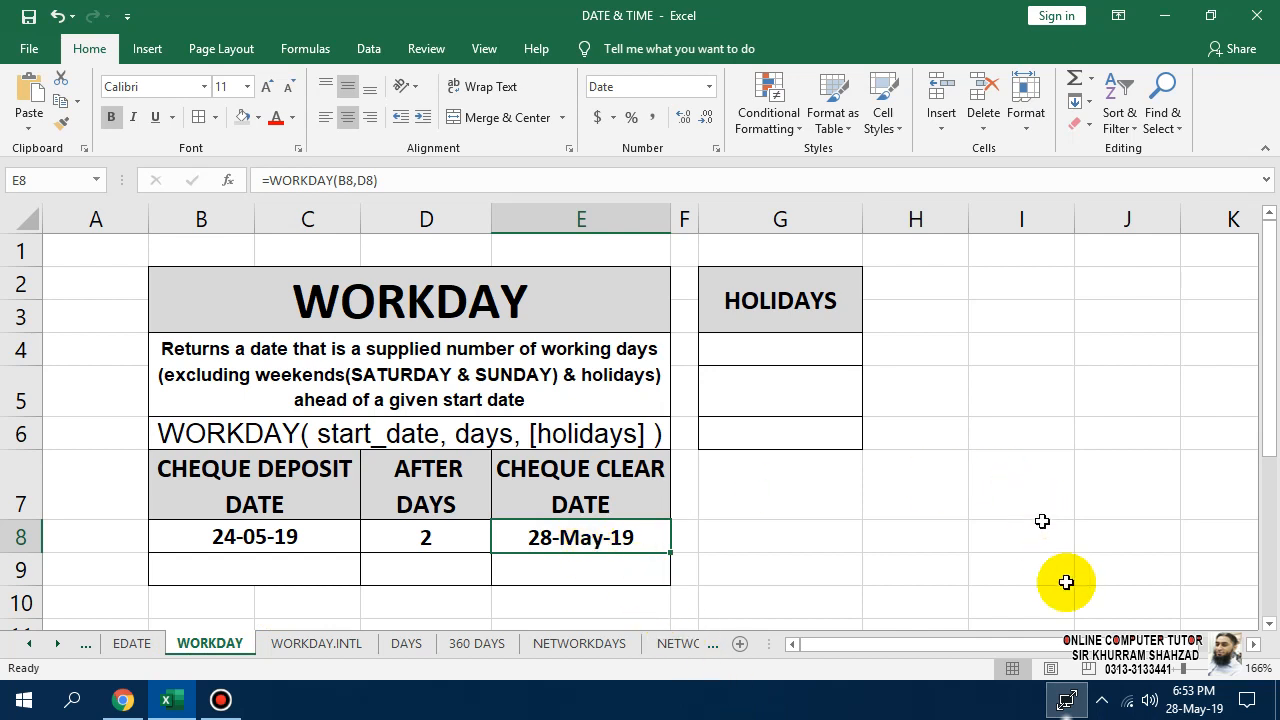
pyautogui.click(1160, 695)
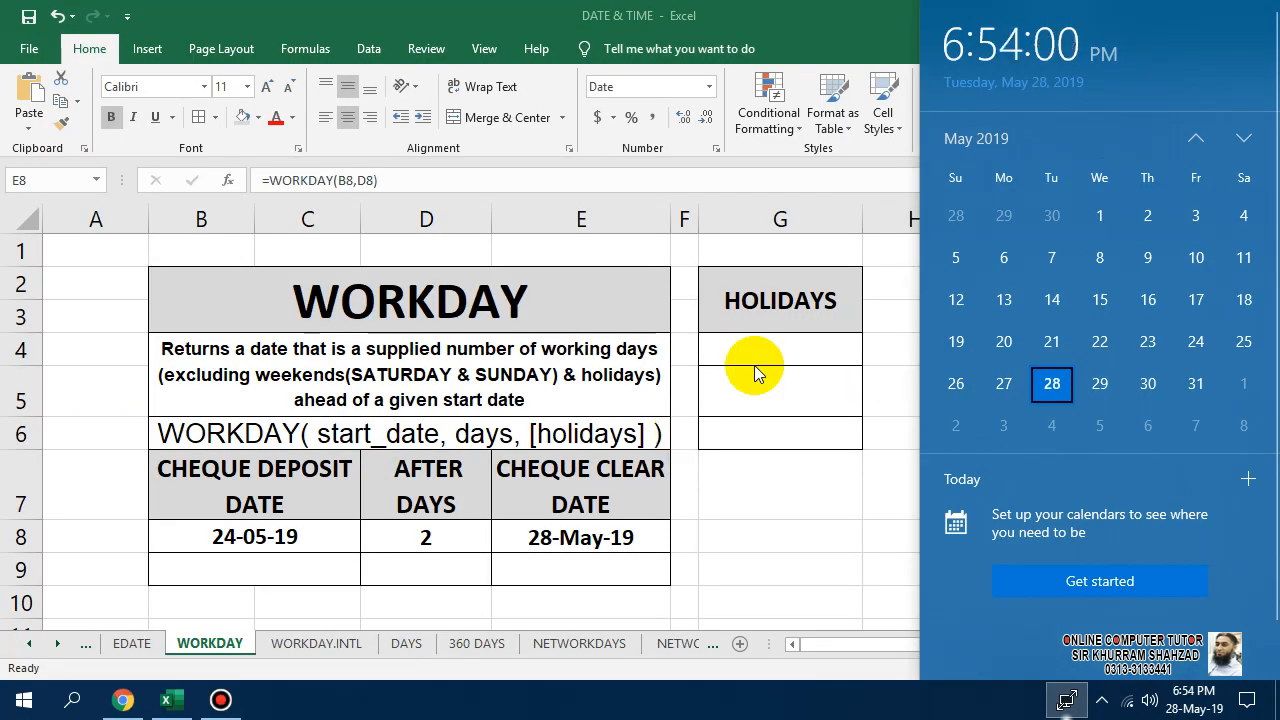
pyautogui.click(850, 347)
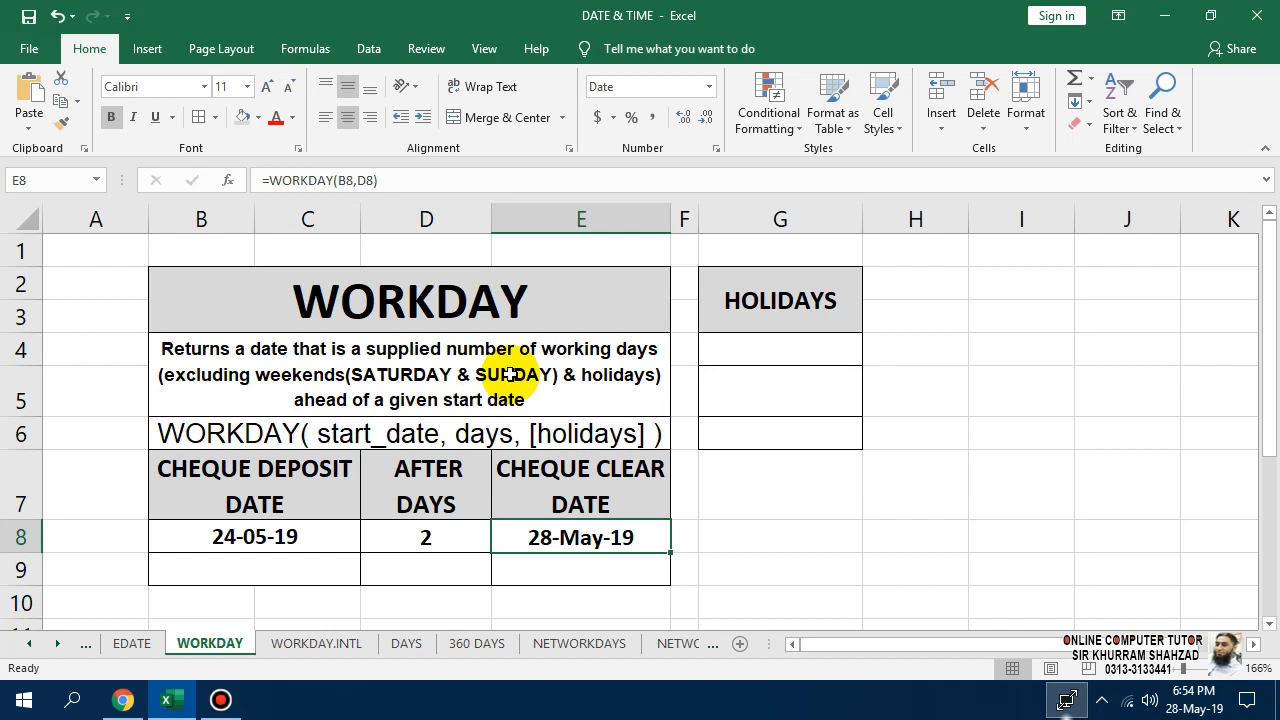
# Step: Copy the first cheque's deposit date and after days from row 8 into row 9 for the second cheque
pyautogui.click(310, 544)
pyautogui.moveTo(375, 544); pyautogui.dragTo(380, 541)
pyautogui.hotkey('ctrl', 'c')
pyautogui.click(317, 569)
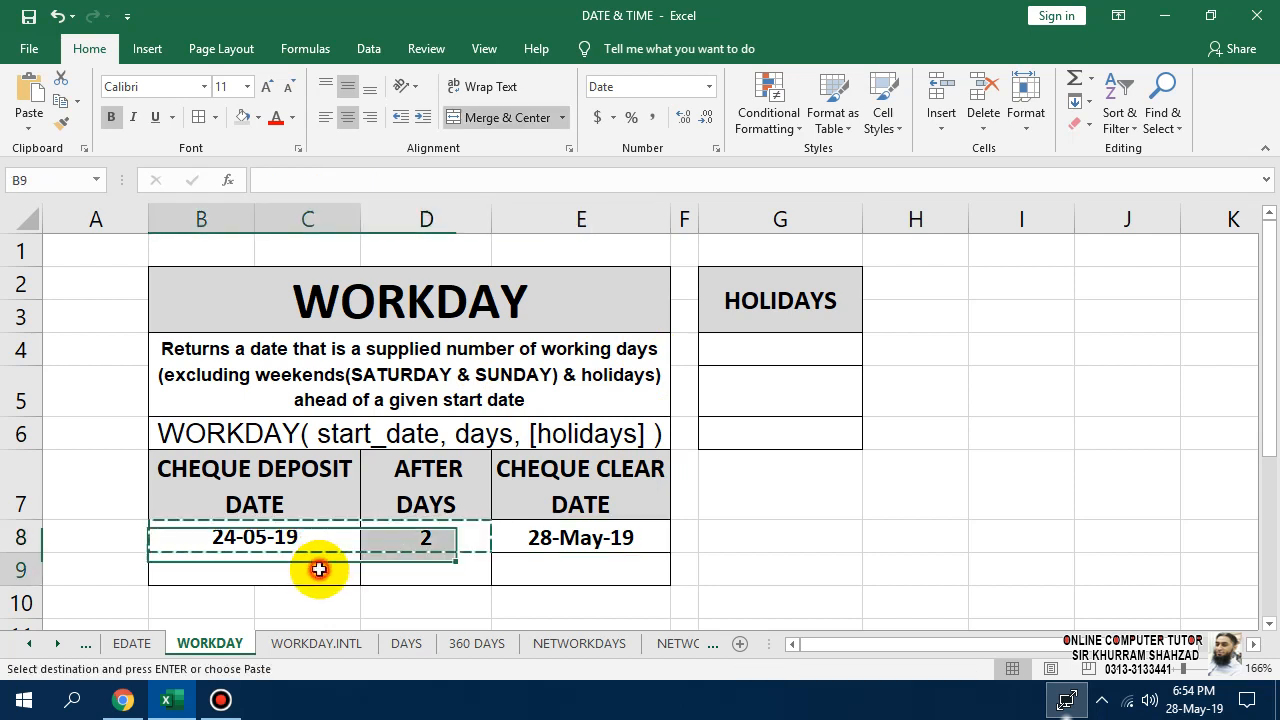
pyautogui.hotkey('ctrl', 'v')
pyautogui.press('Escape')
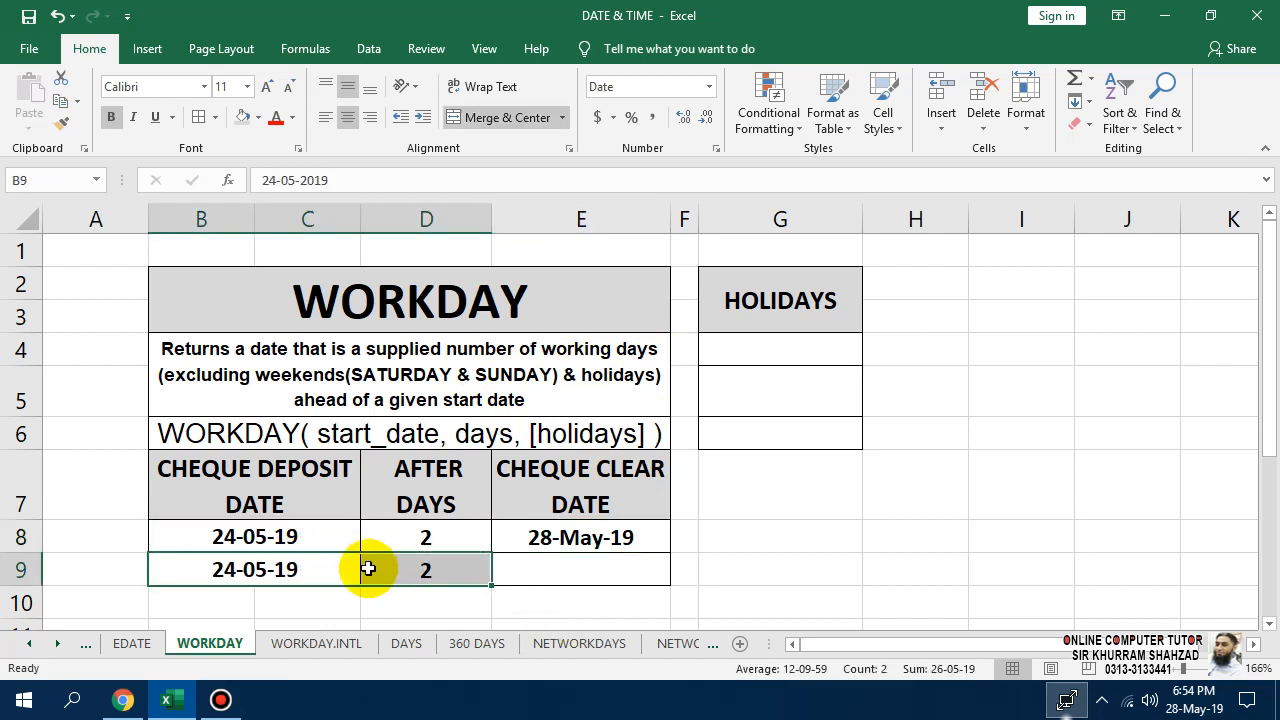
# Step: Enter 27-05-2019 as a holiday in cell G4 and centre it horizontally and vertically
pyautogui.click(762, 357)
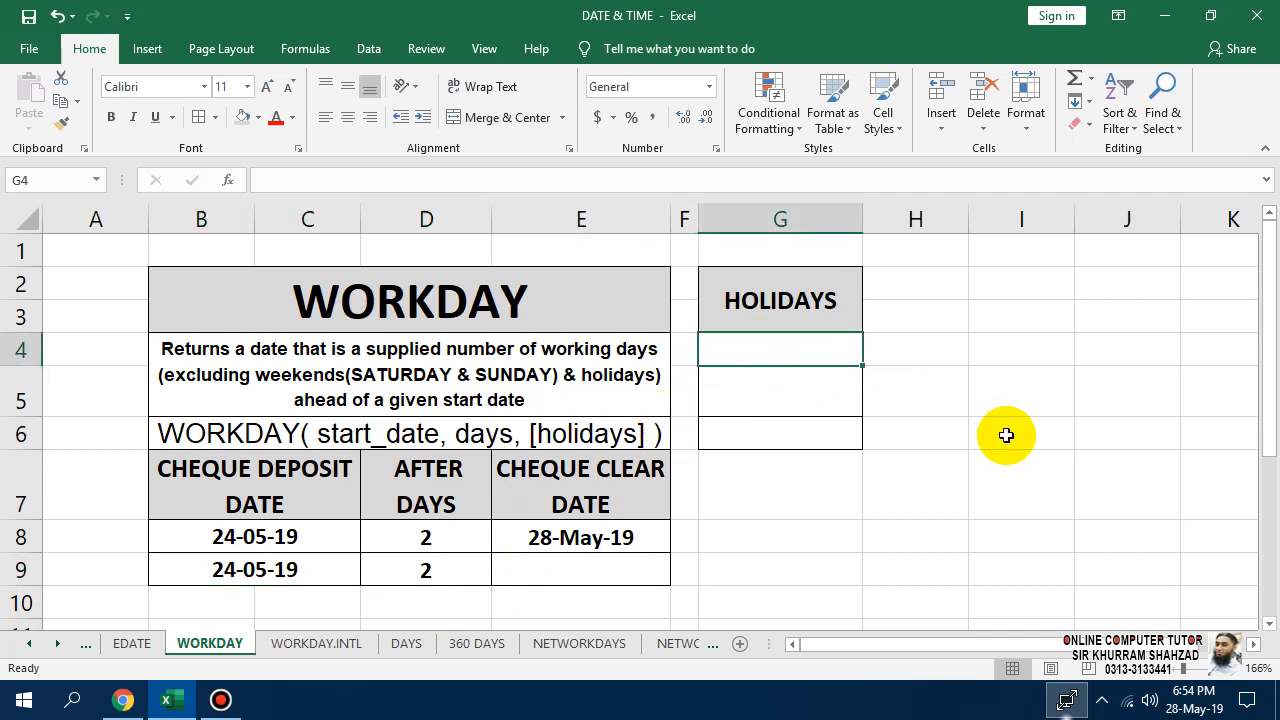
pyautogui.write('27-05-2019')
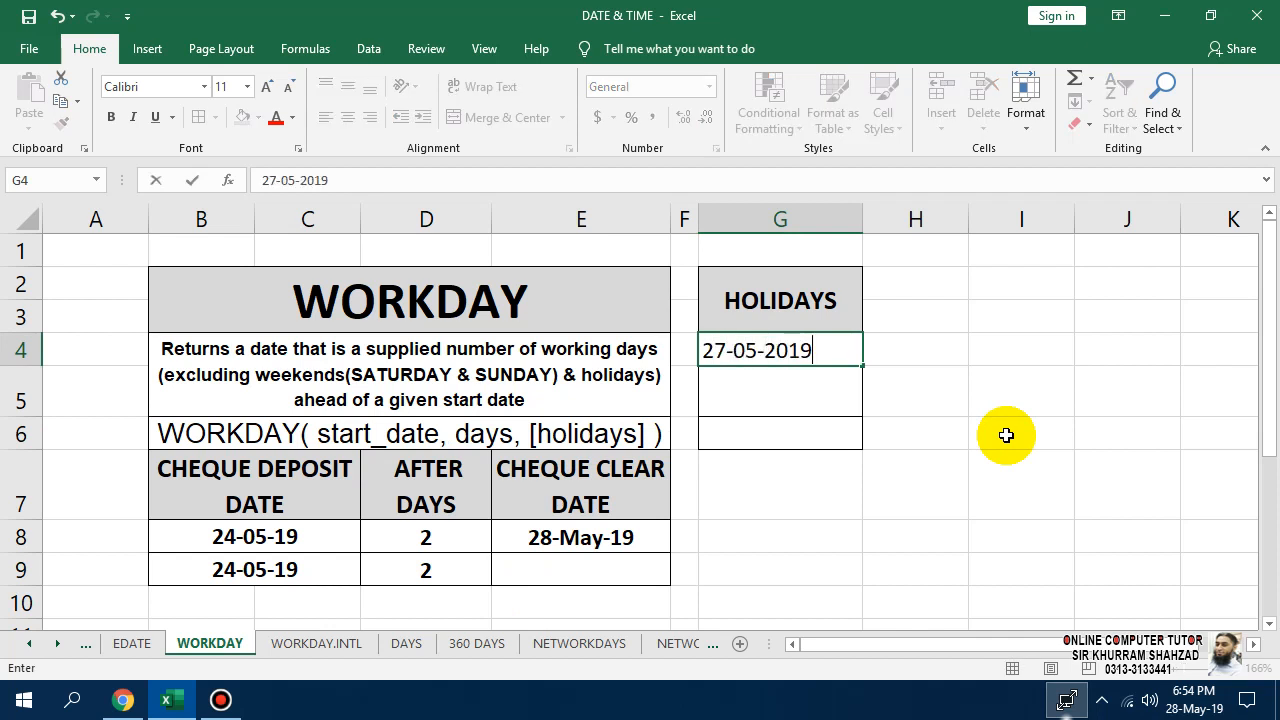
pyautogui.press('Return')
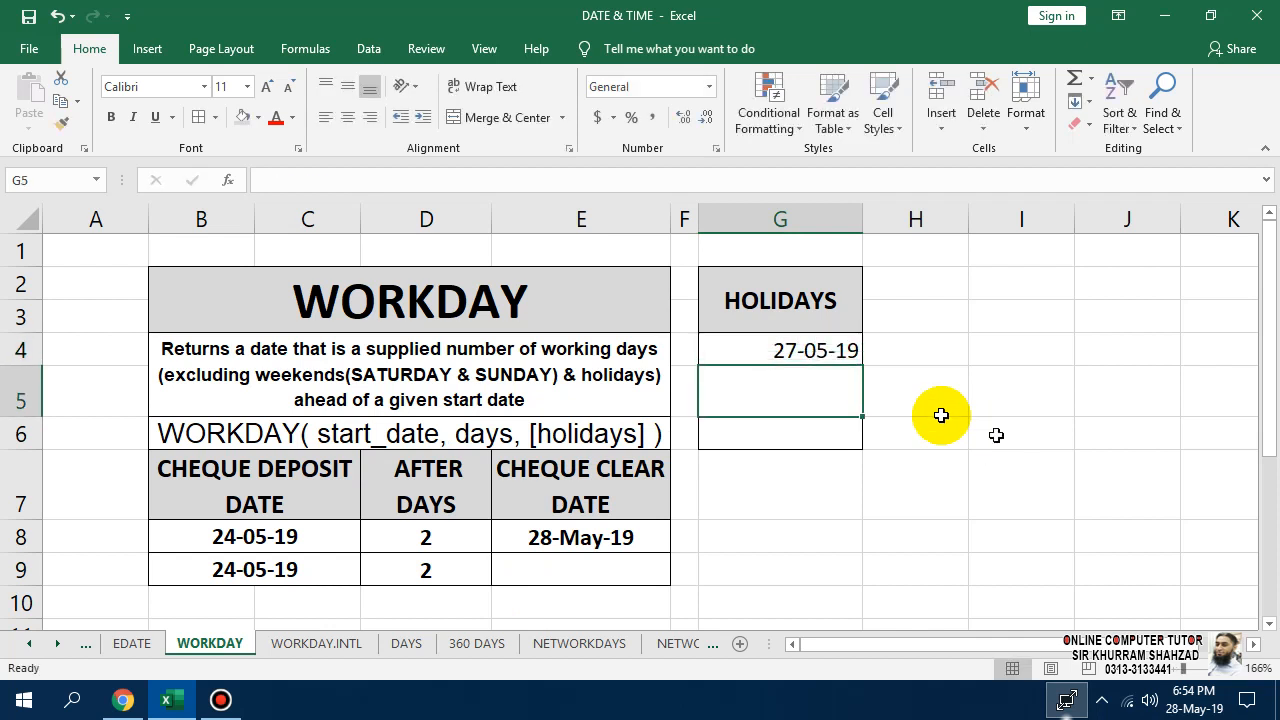
pyautogui.click(809, 349)
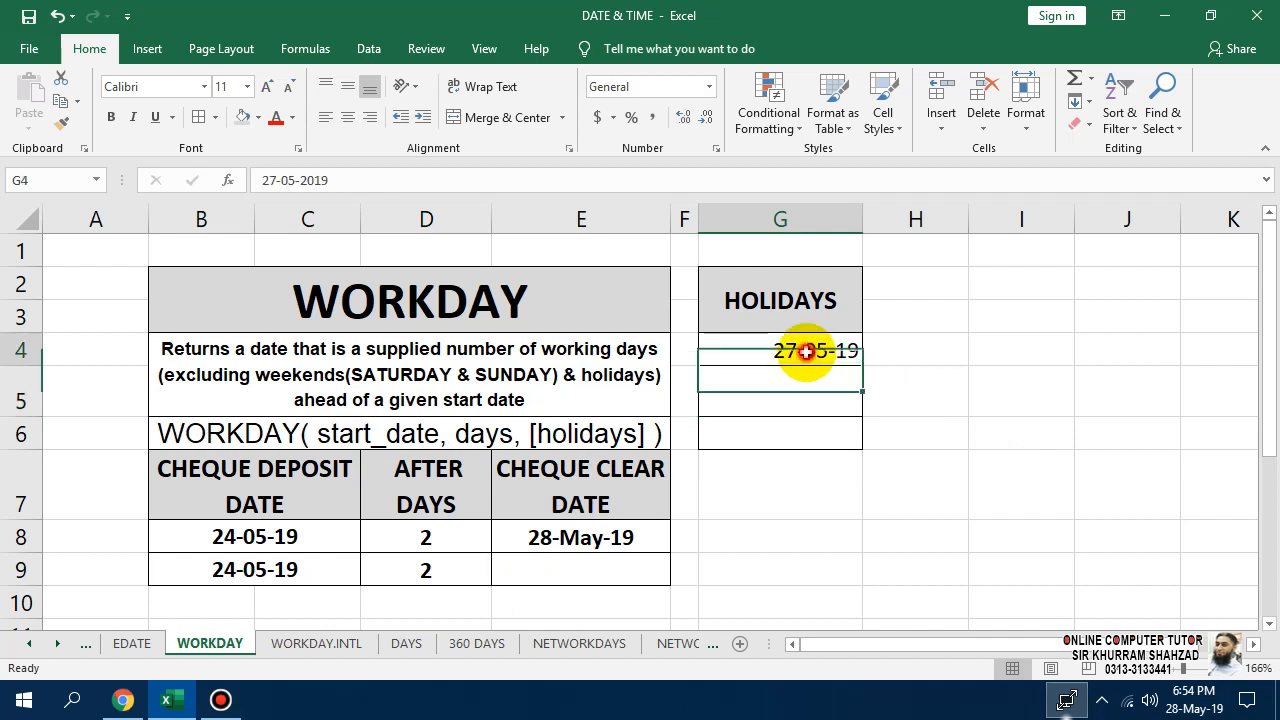
pyautogui.click(347, 117)
pyautogui.click(347, 87)
# Step: Calculate the second cheque's clear date in cell E9 with the formula =WORKDAY(B9,D9,G4)
pyautogui.click(560, 562)
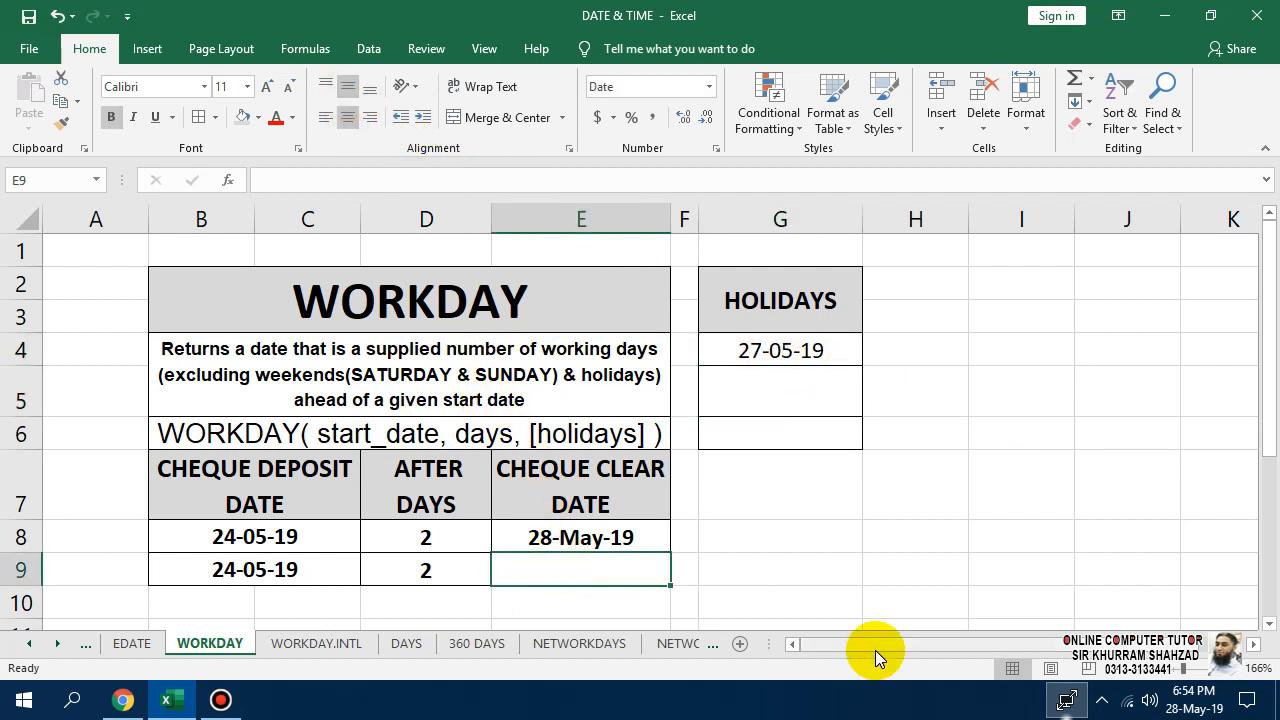
pyautogui.write('=')
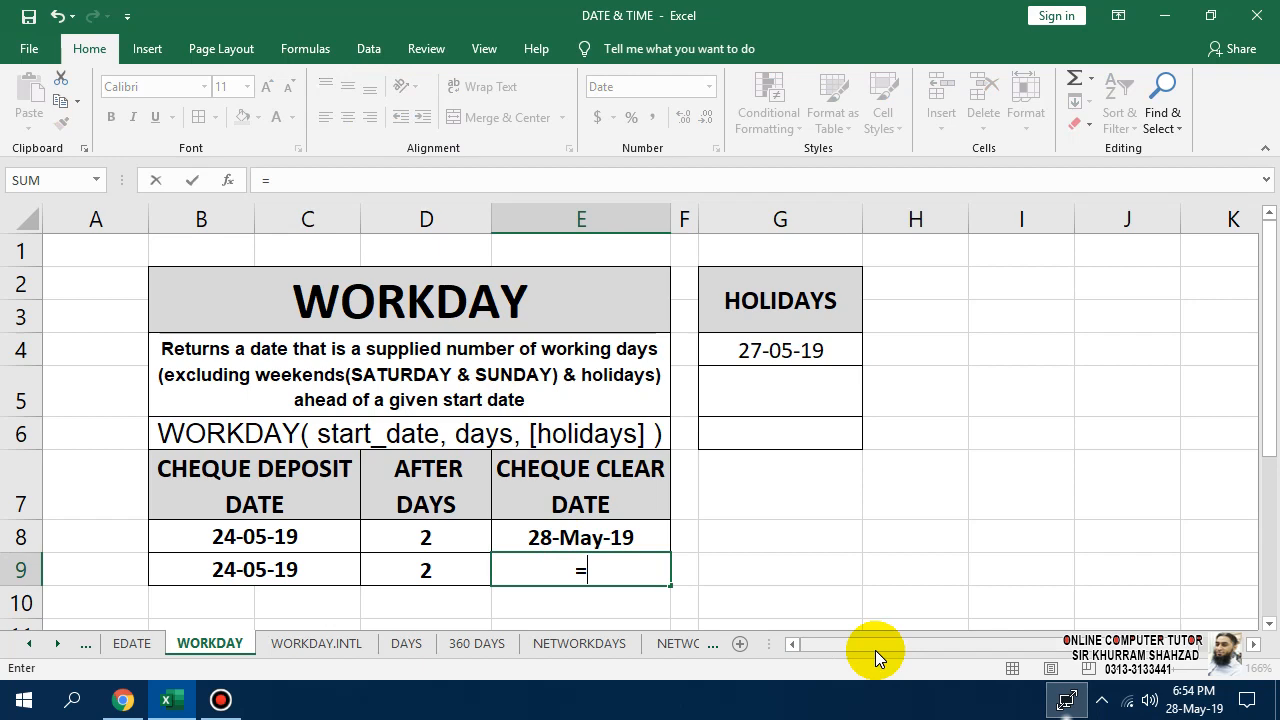
pyautogui.write('wor')
pyautogui.press('Tab')
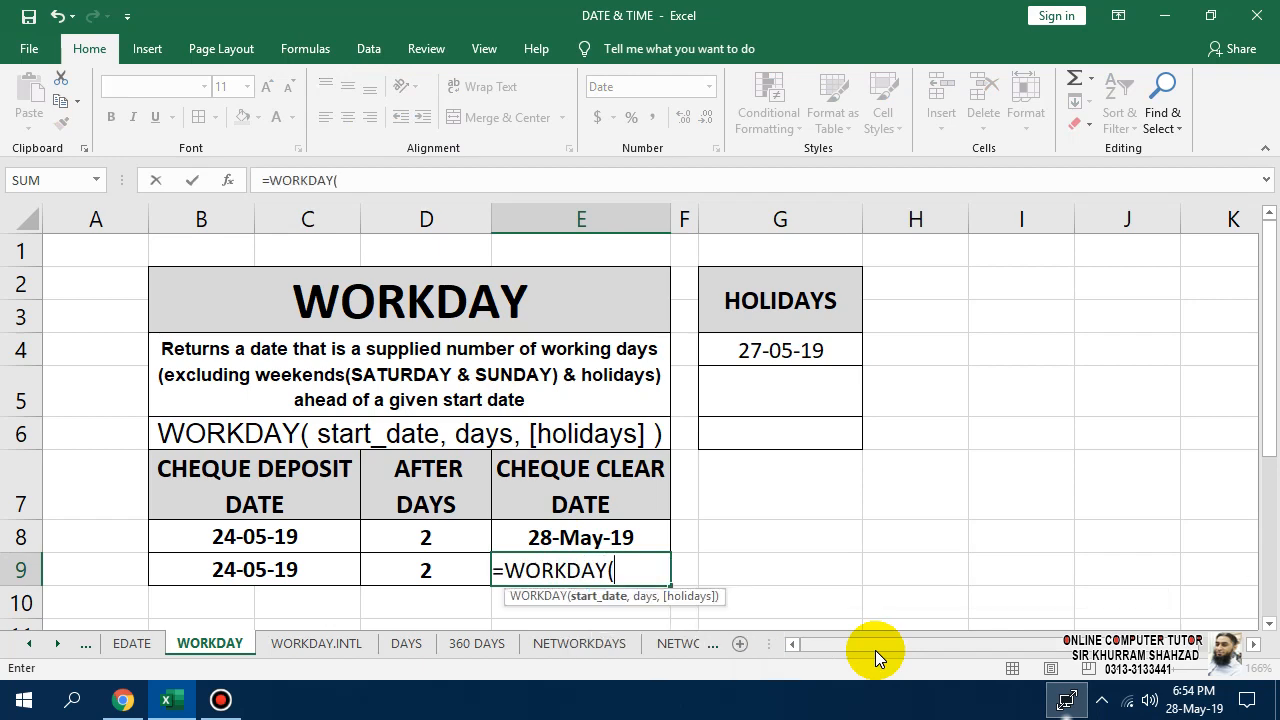
pyautogui.press('Left')
pyautogui.press('Left')
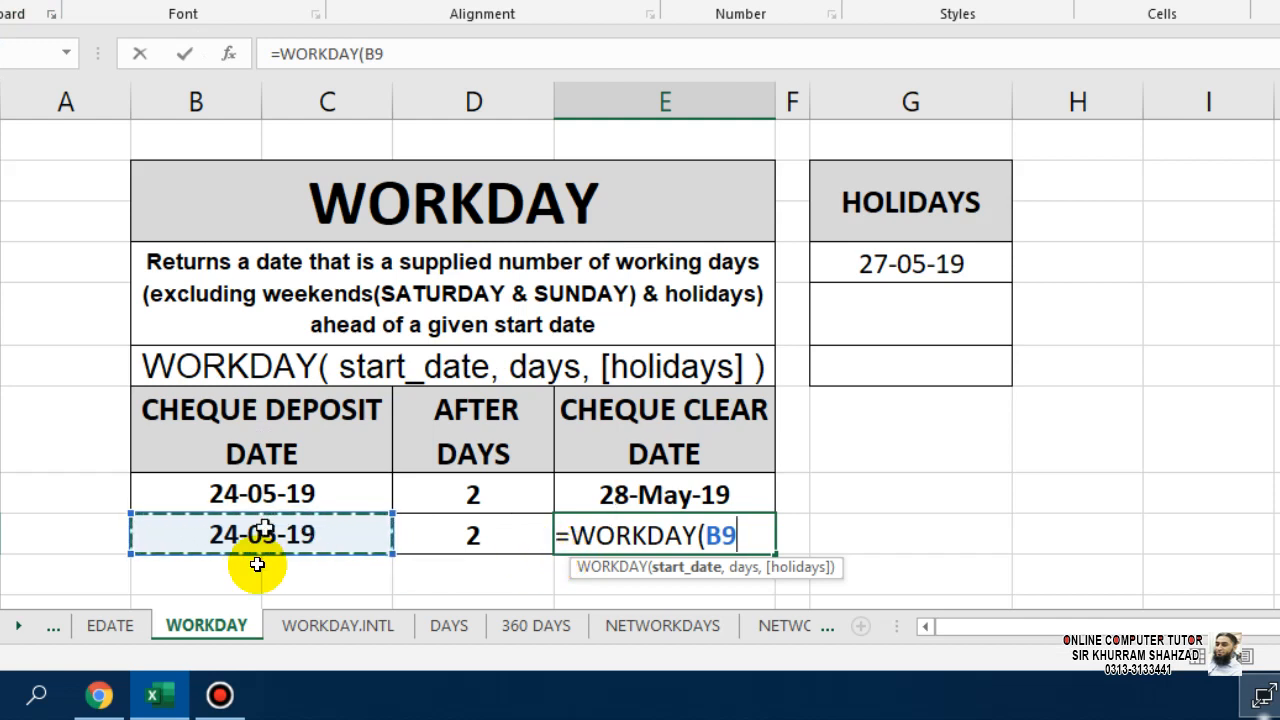
pyautogui.write(',')
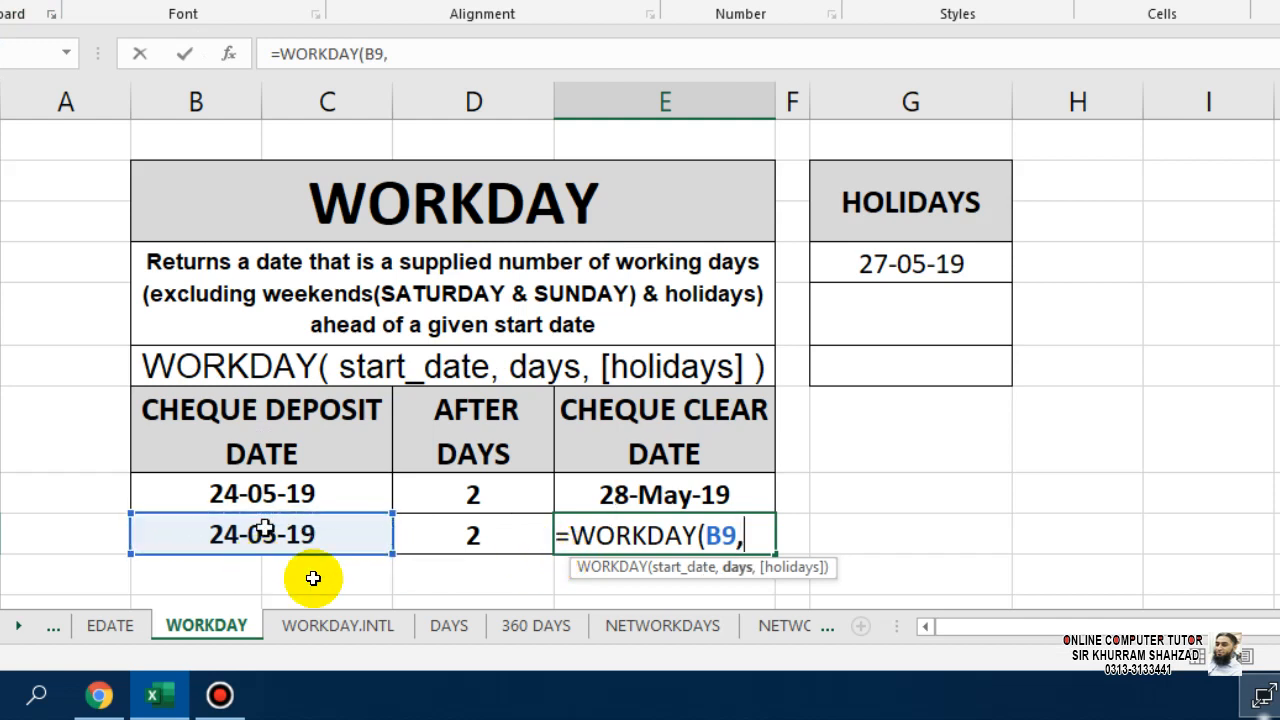
pyautogui.click(449, 535)
pyautogui.write(',')
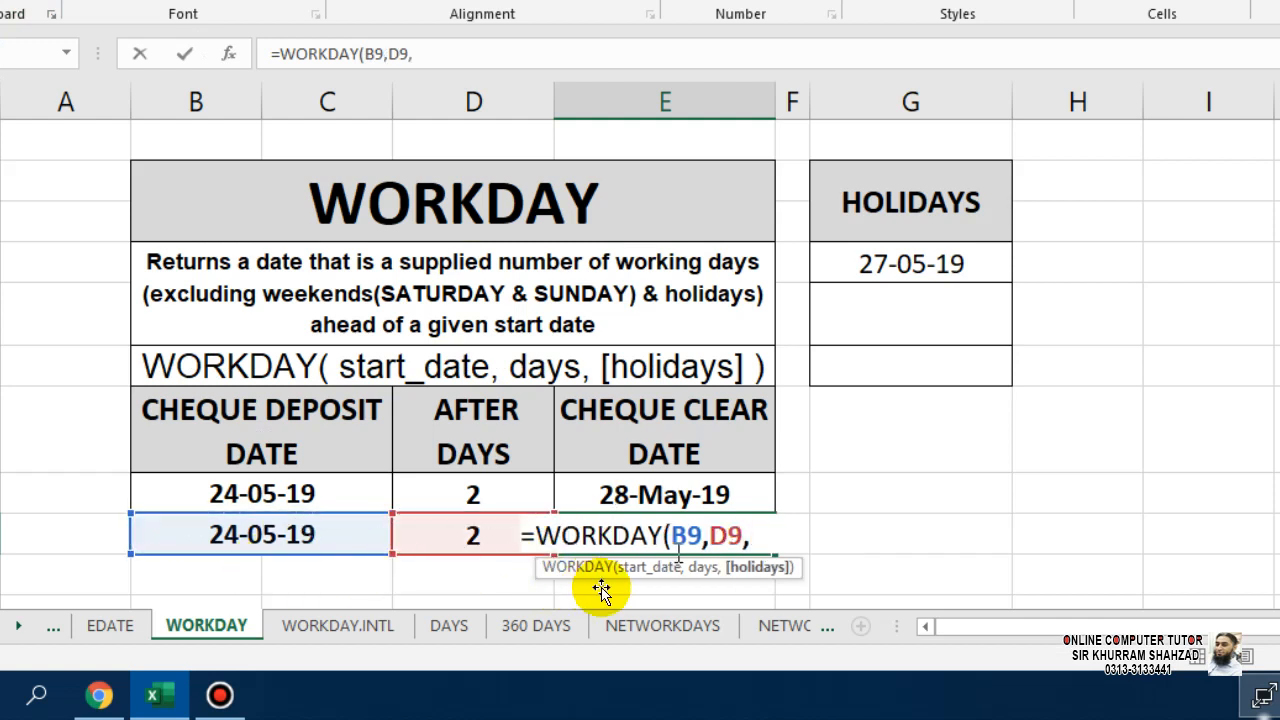
pyautogui.click(866, 268)
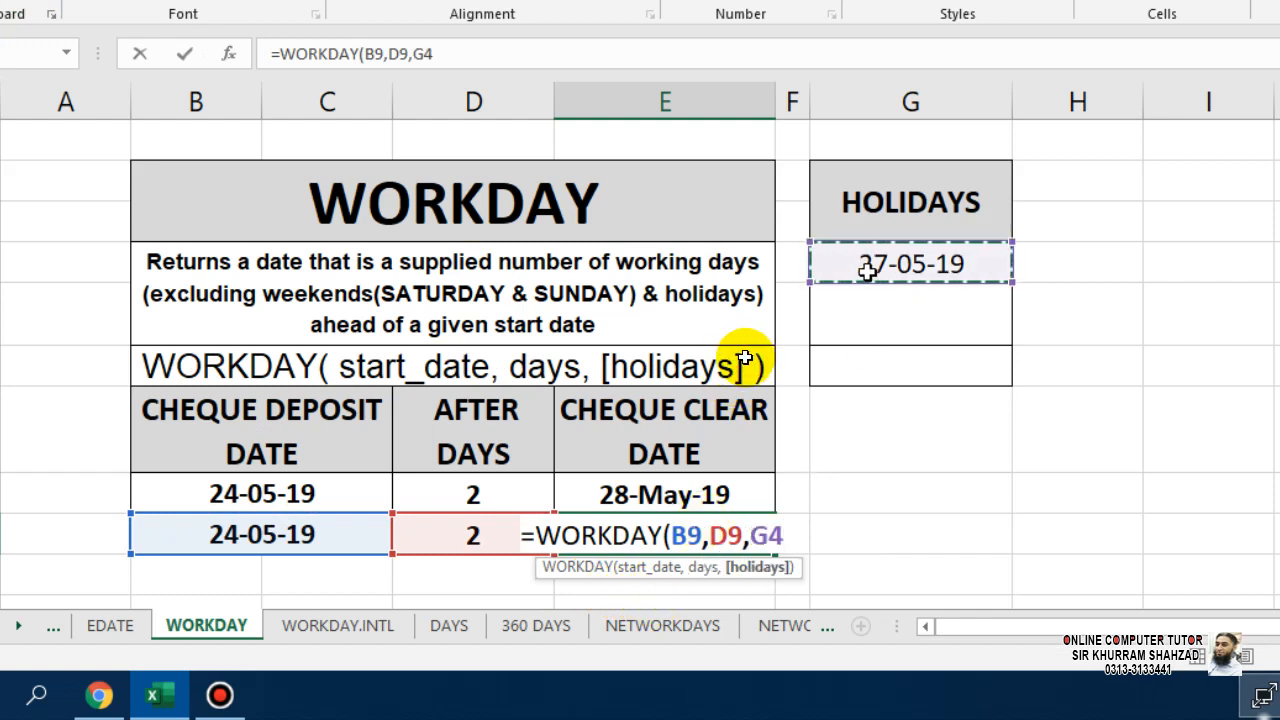
pyautogui.write(')')
pyautogui.press('Return')
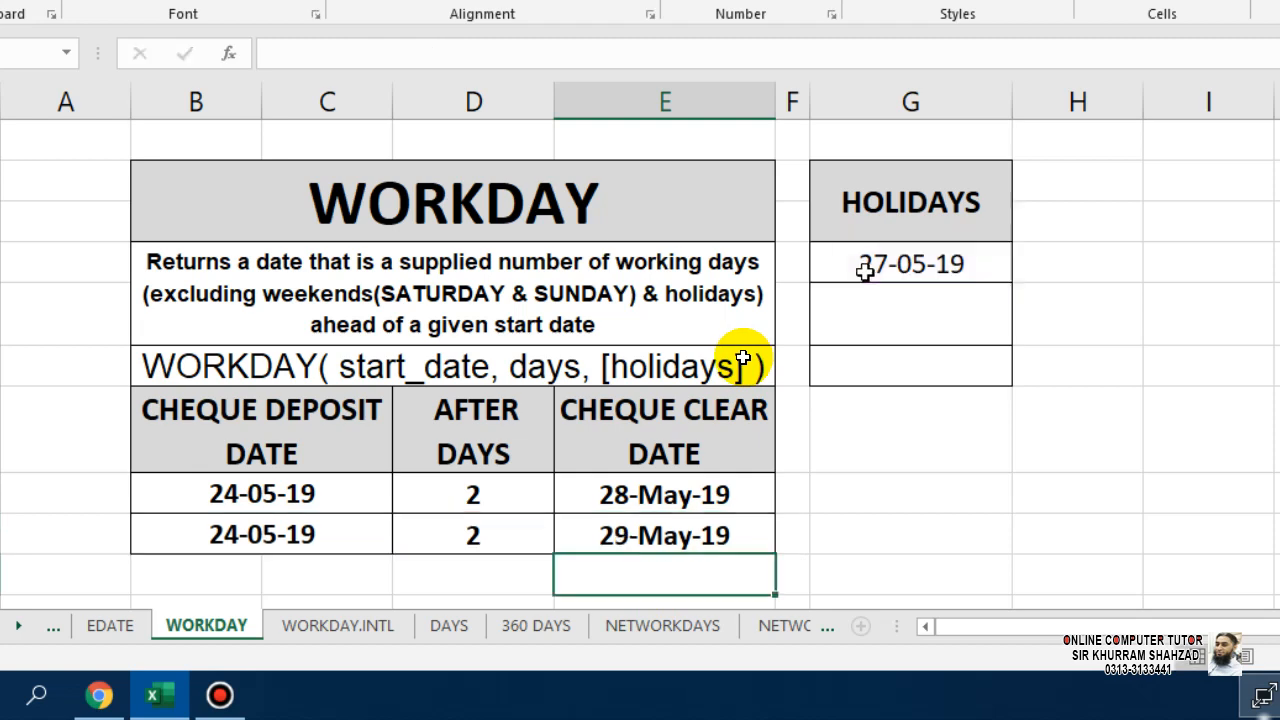
# Step: Compare the second cheque's clear date and the listed holiday with the system calendar for May 2019
pyautogui.click(660, 538)
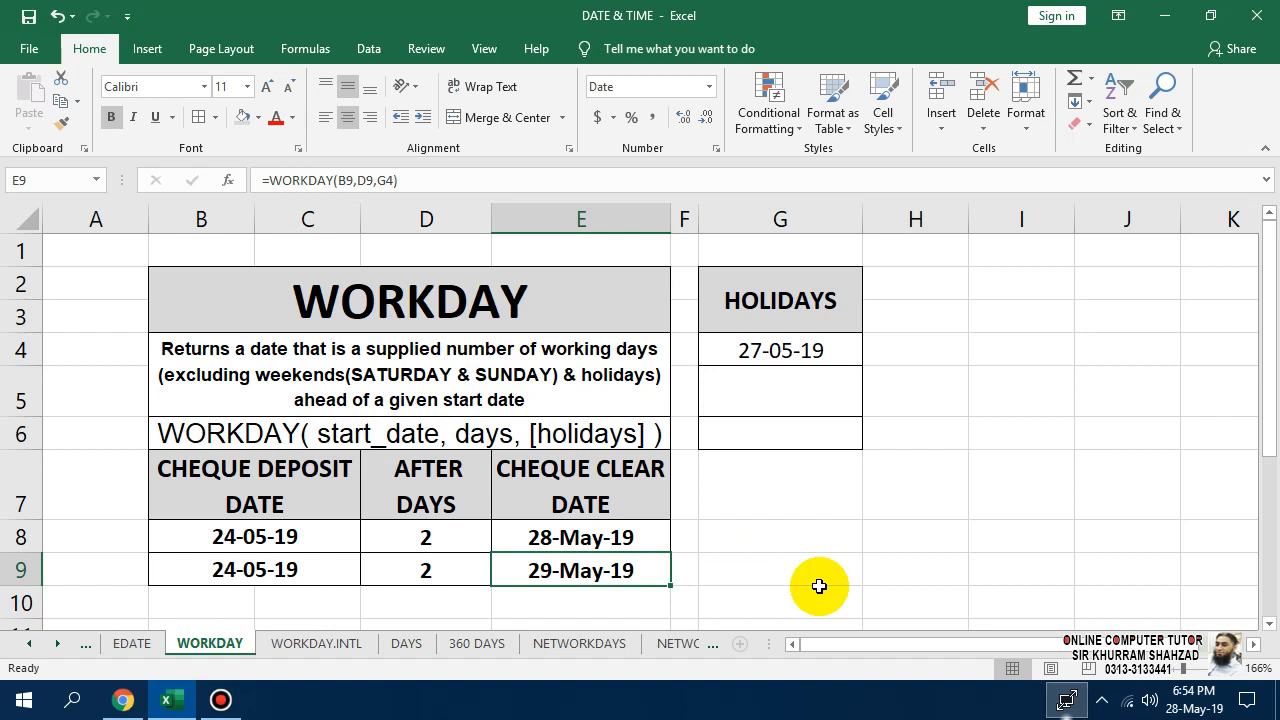
pyautogui.click(1175, 700)
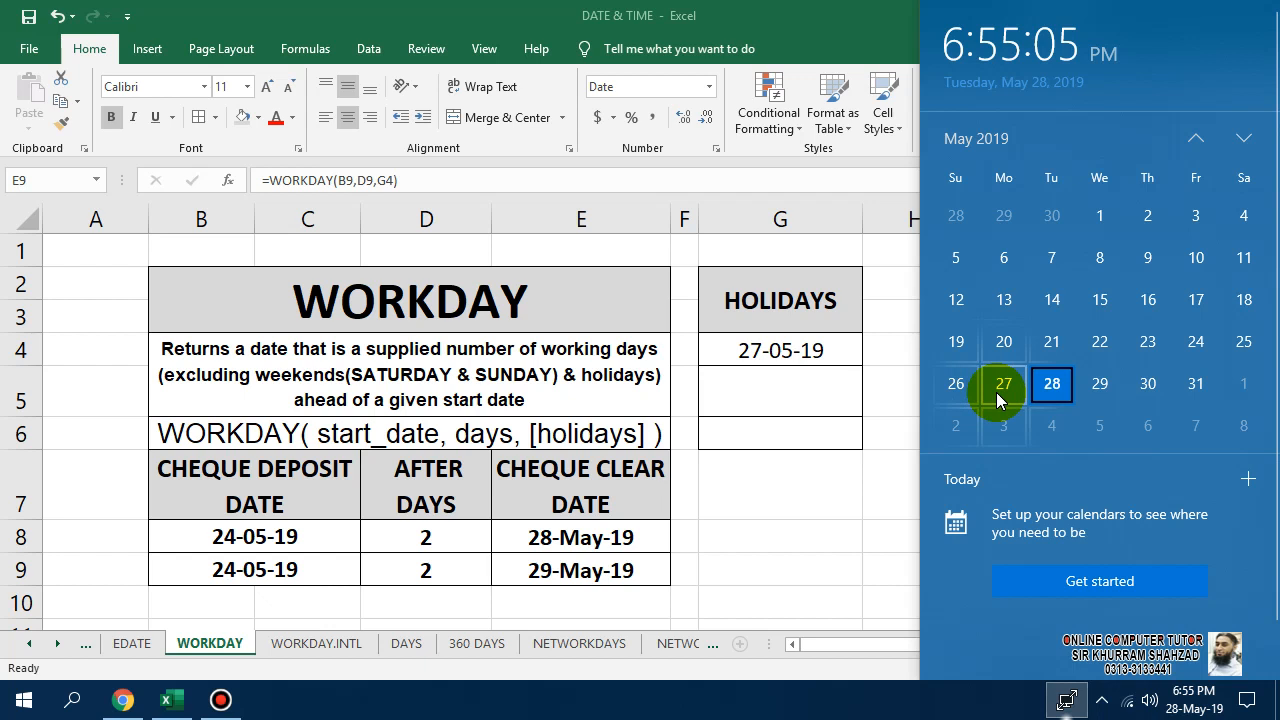
pyautogui.click(765, 253)
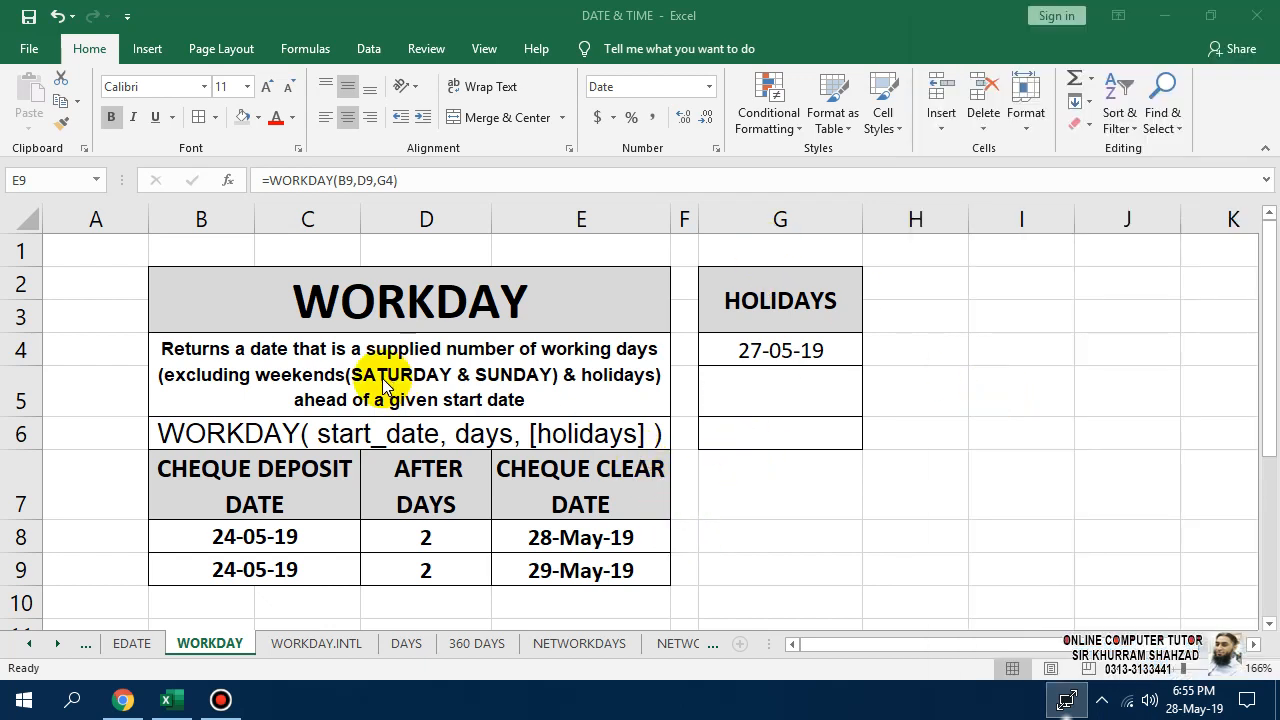
pyautogui.click(737, 350)
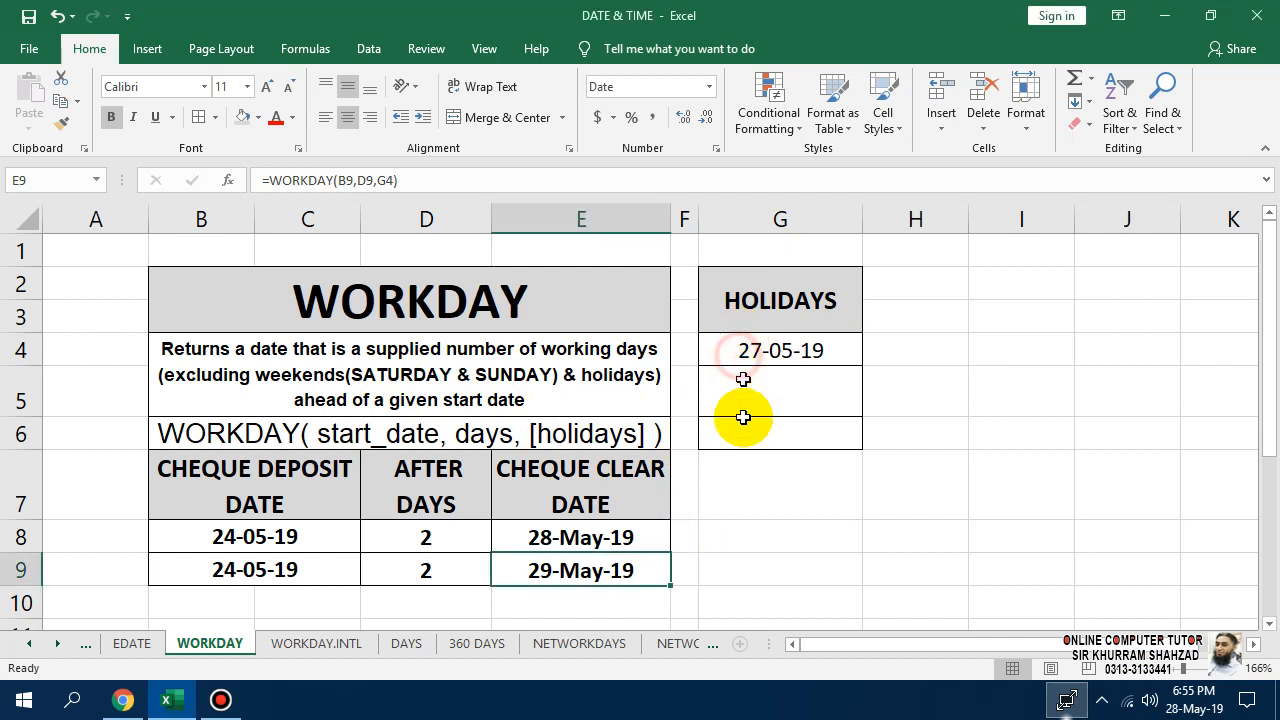
# Step: Review the formula in cell E9 and the holiday cells it can refer to
pyautogui.doubleClick(628, 572)
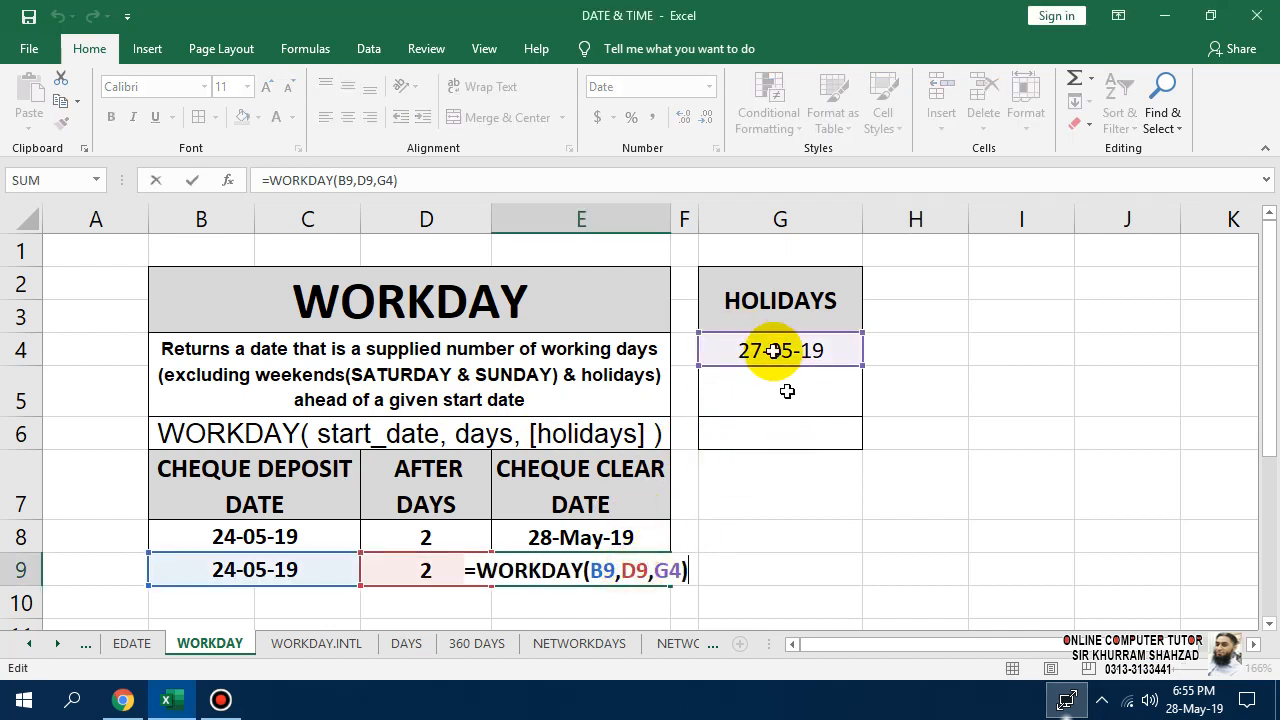
pyautogui.moveTo(770, 348); pyautogui.dragTo(762, 402)
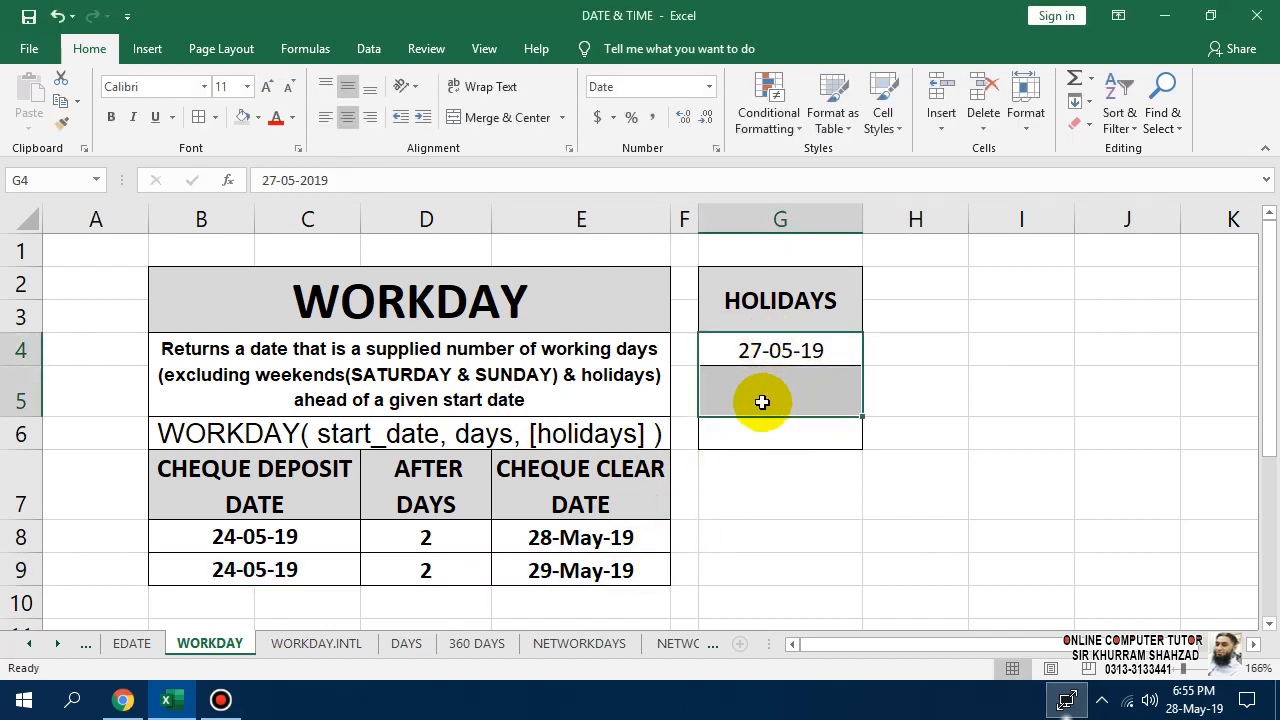
pyautogui.click(765, 569)
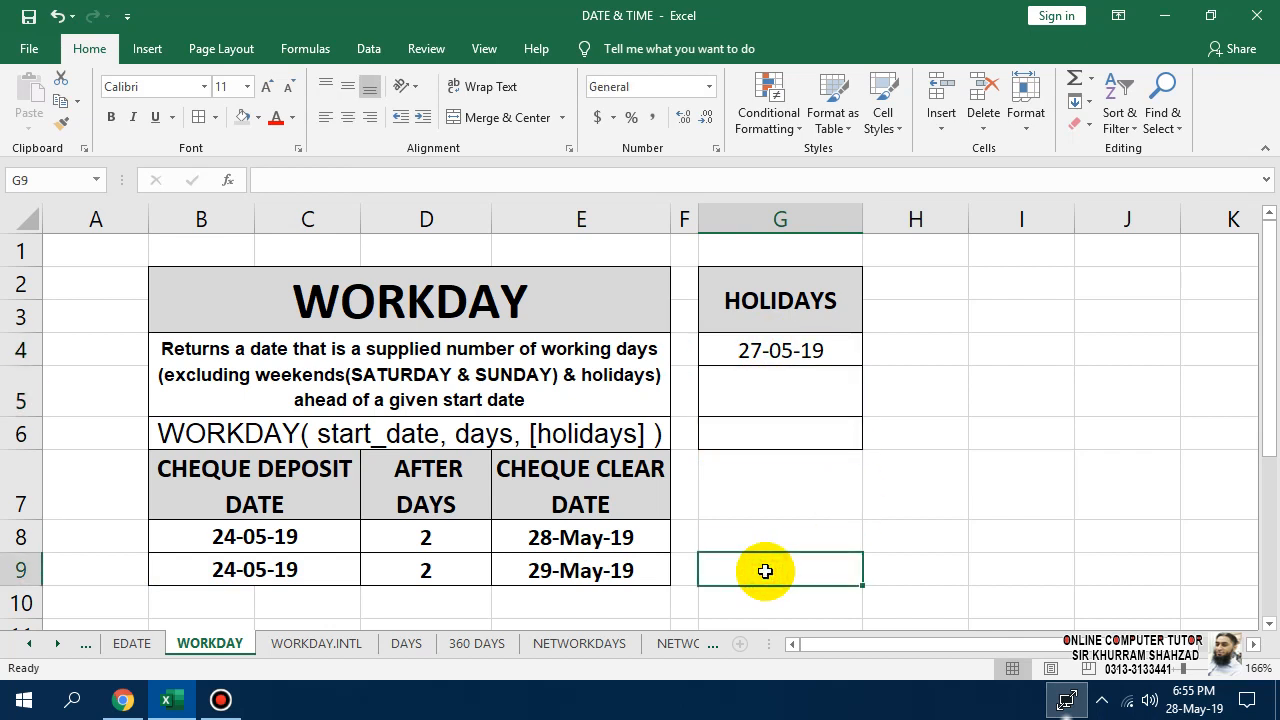
pyautogui.click(315, 645)
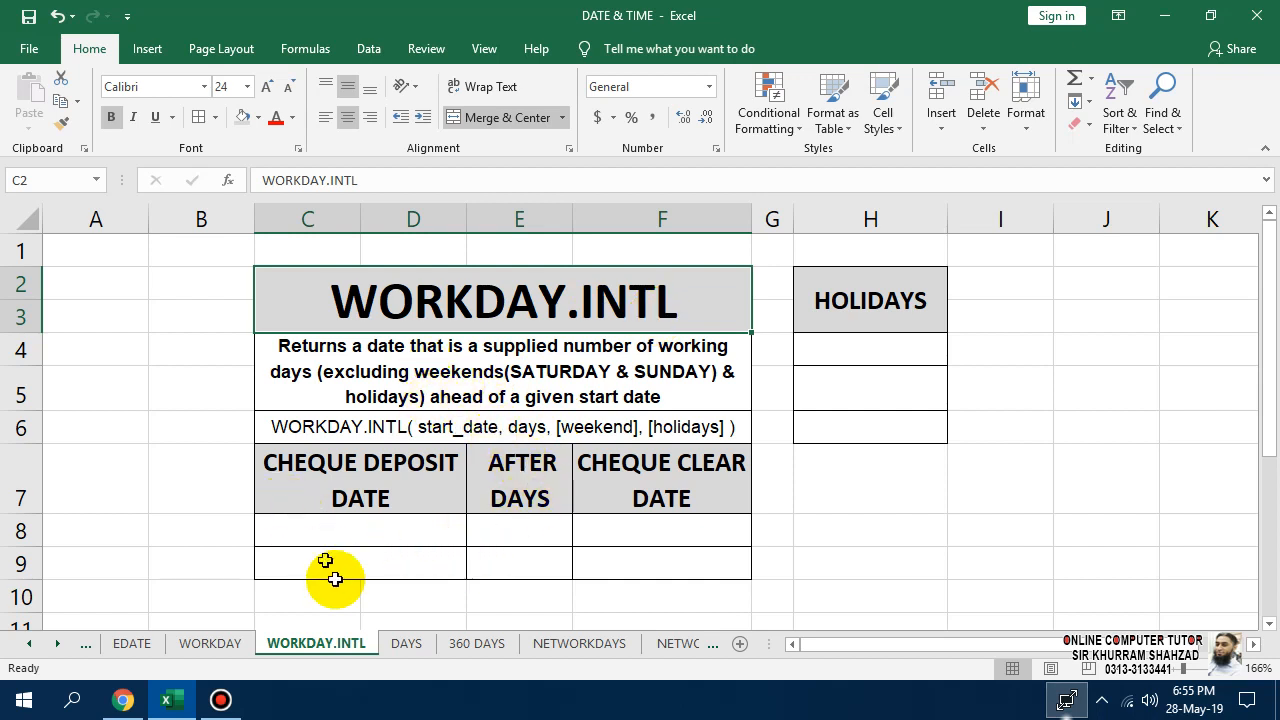
pyautogui.click(410, 645)
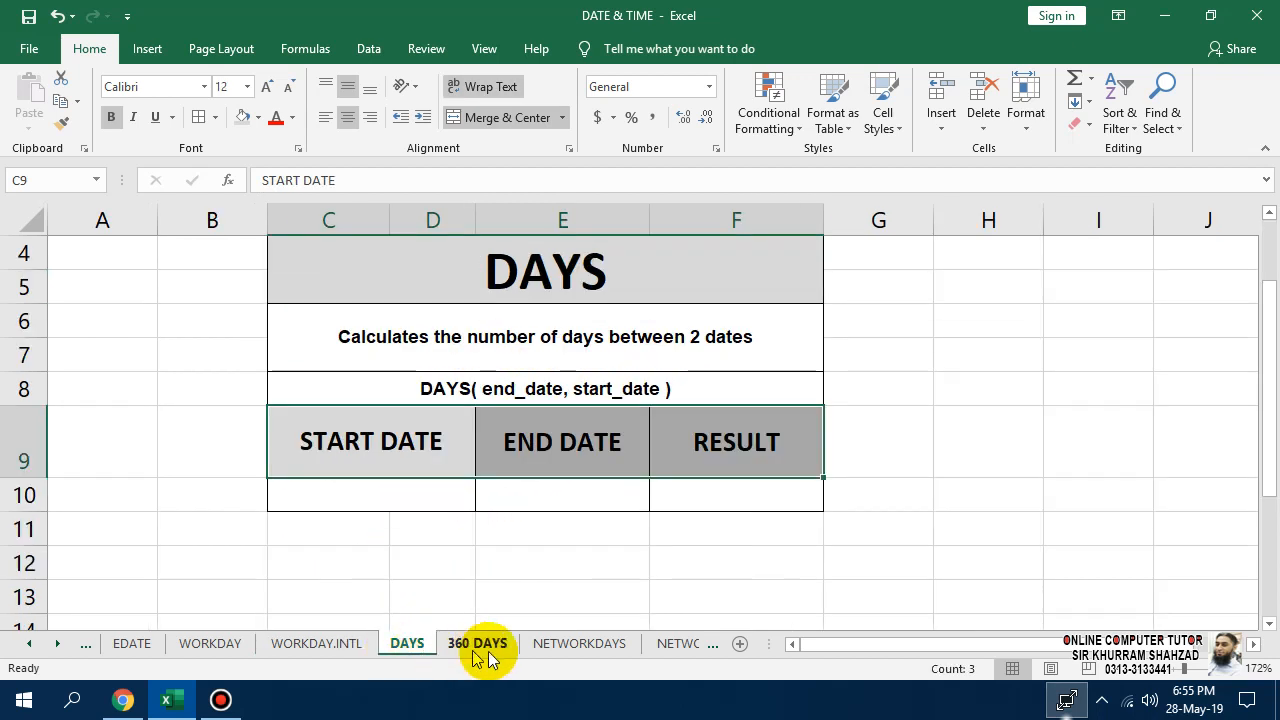
pyautogui.click(222, 640)
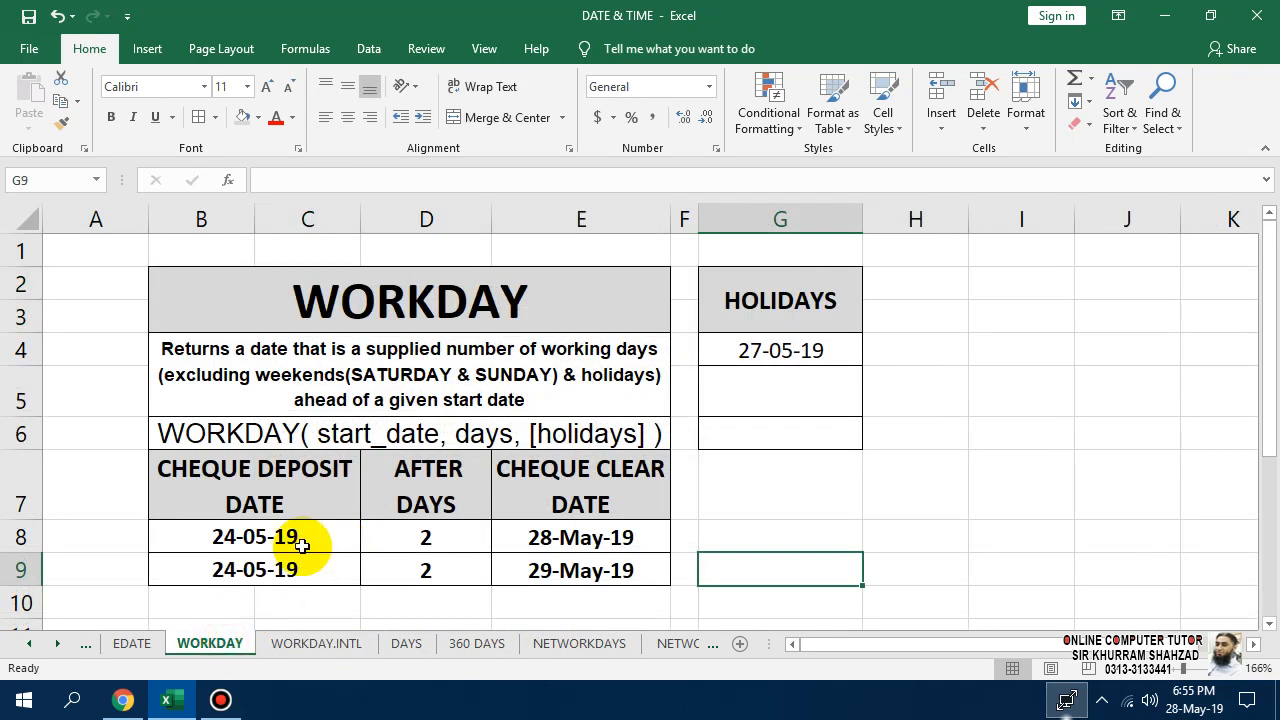
# Step: Copy both cheques' deposit dates and after days from B8:D9 into the WORKDAY.INTL sheet, starting at cell C8
pyautogui.moveTo(300, 540); pyautogui.dragTo(377, 565)
pyautogui.hotkey('ctrl', 'c')
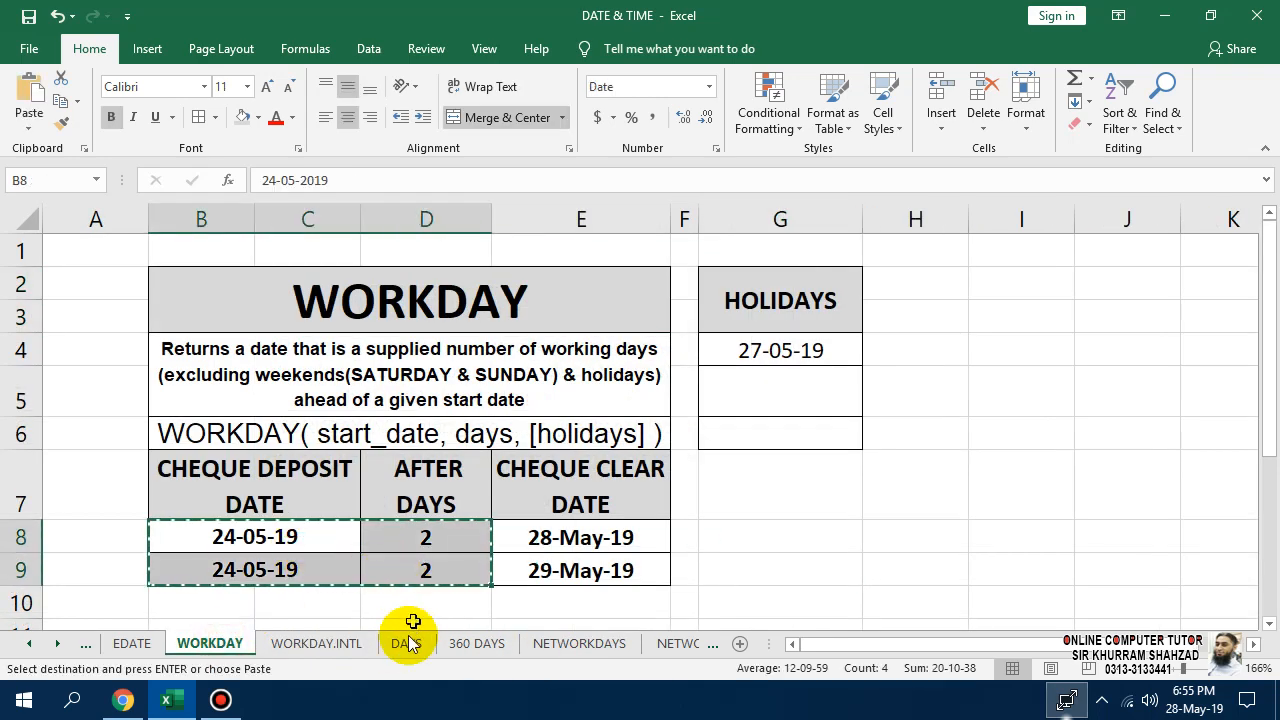
pyautogui.click(350, 642)
pyautogui.click(331, 527)
pyautogui.hotkey('ctrl', 'v')
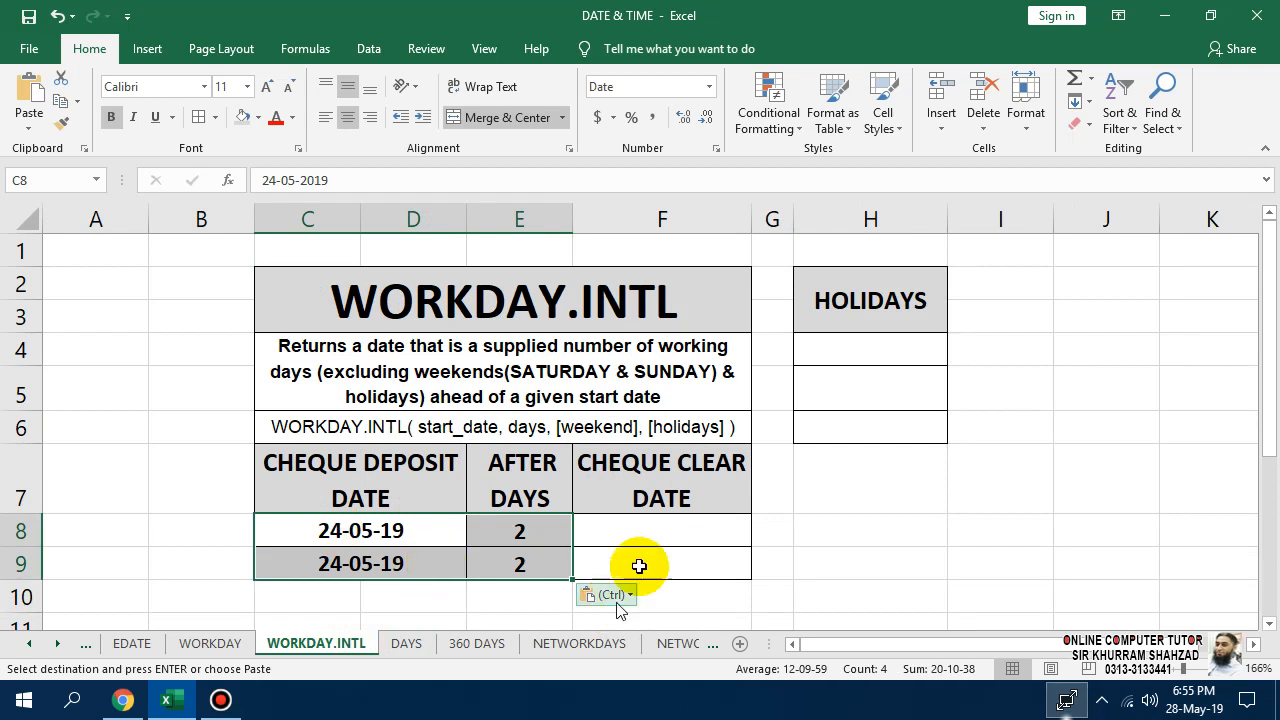
# Step: Calculate the first cheque's clear date in cell F8 with the formula =WORKDAY.INTL(C8,E8)
pyautogui.click(629, 529)
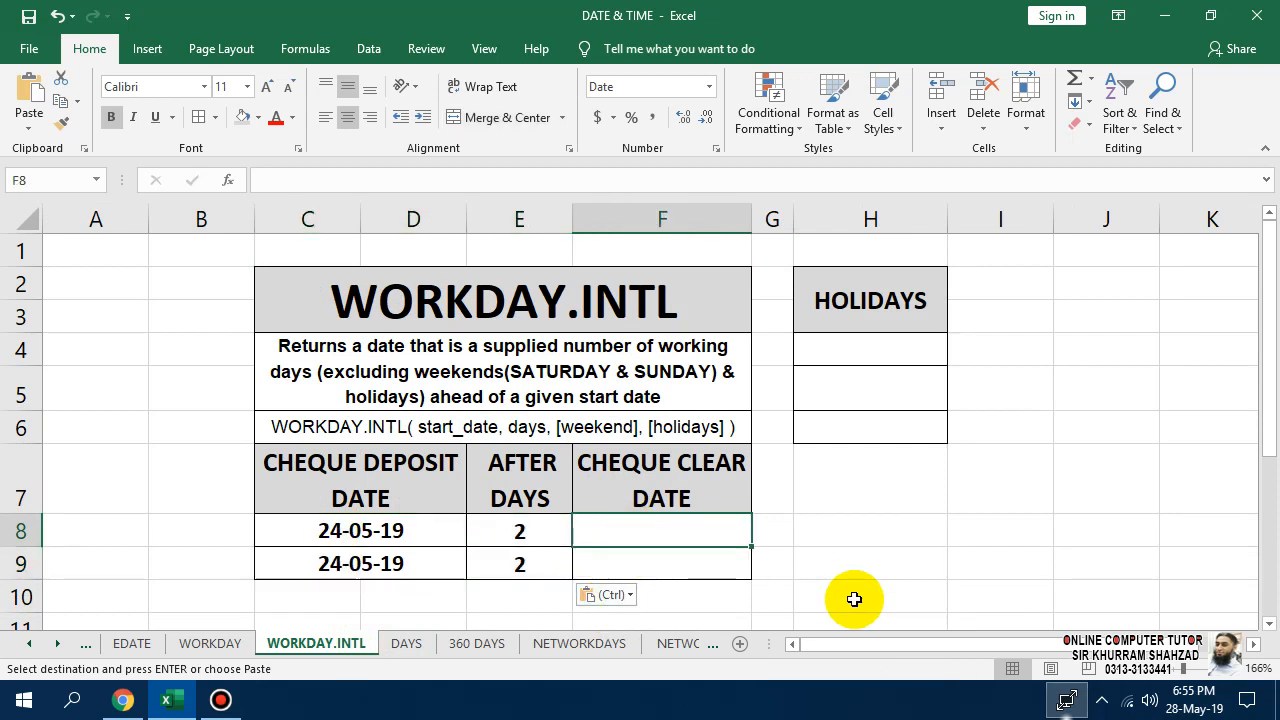
pyautogui.write('=')
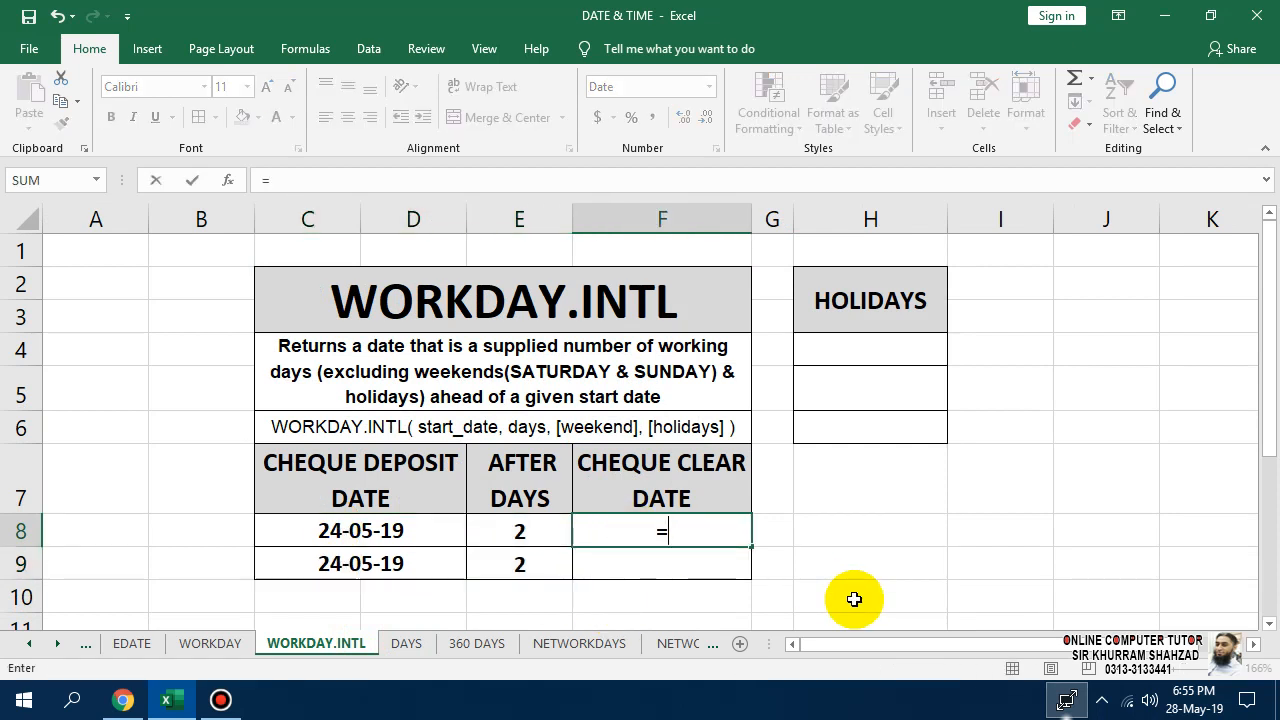
pyautogui.write('work')
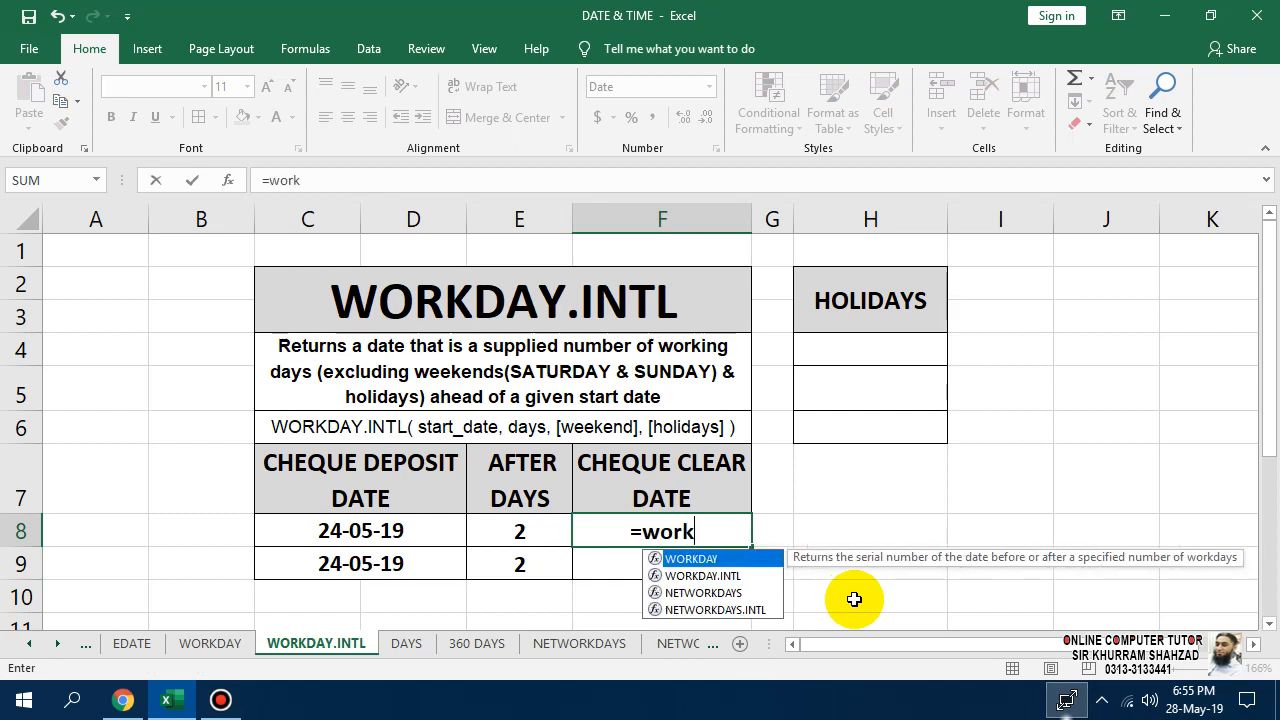
pyautogui.press('Down')
pyautogui.press('Tab')
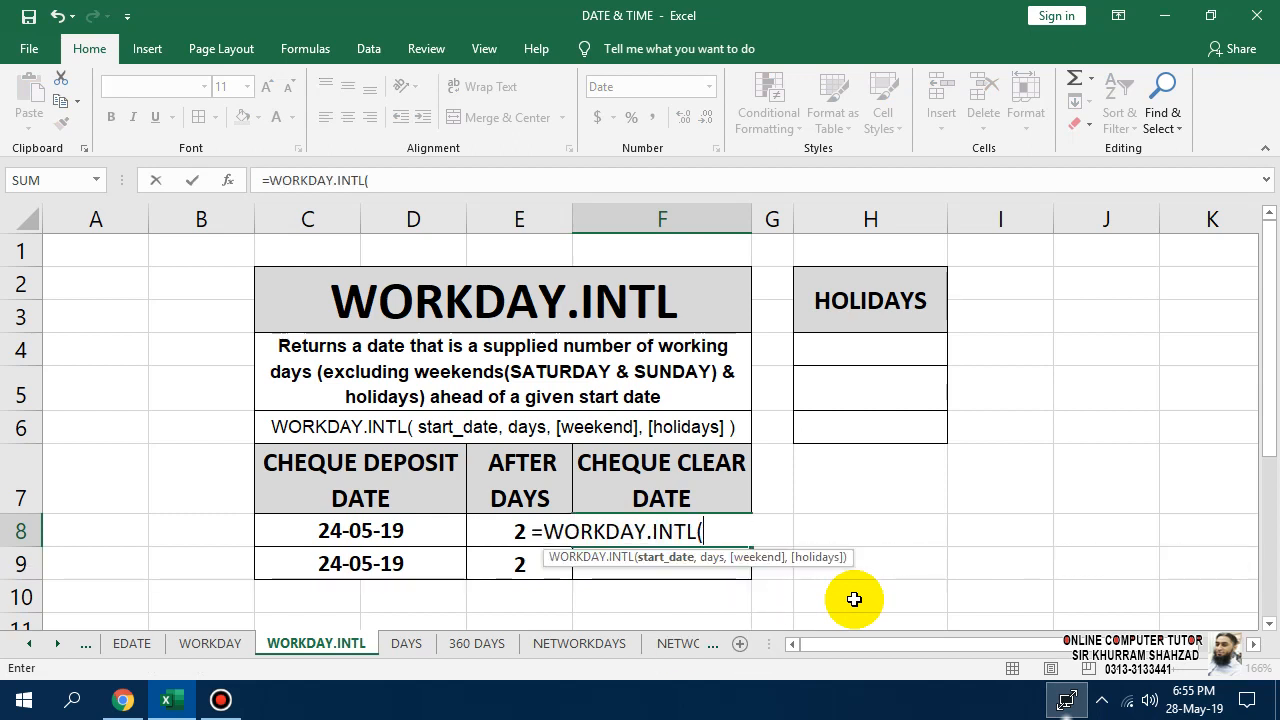
pyautogui.click(425, 526)
pyautogui.write(',')
pyautogui.click(491, 526)
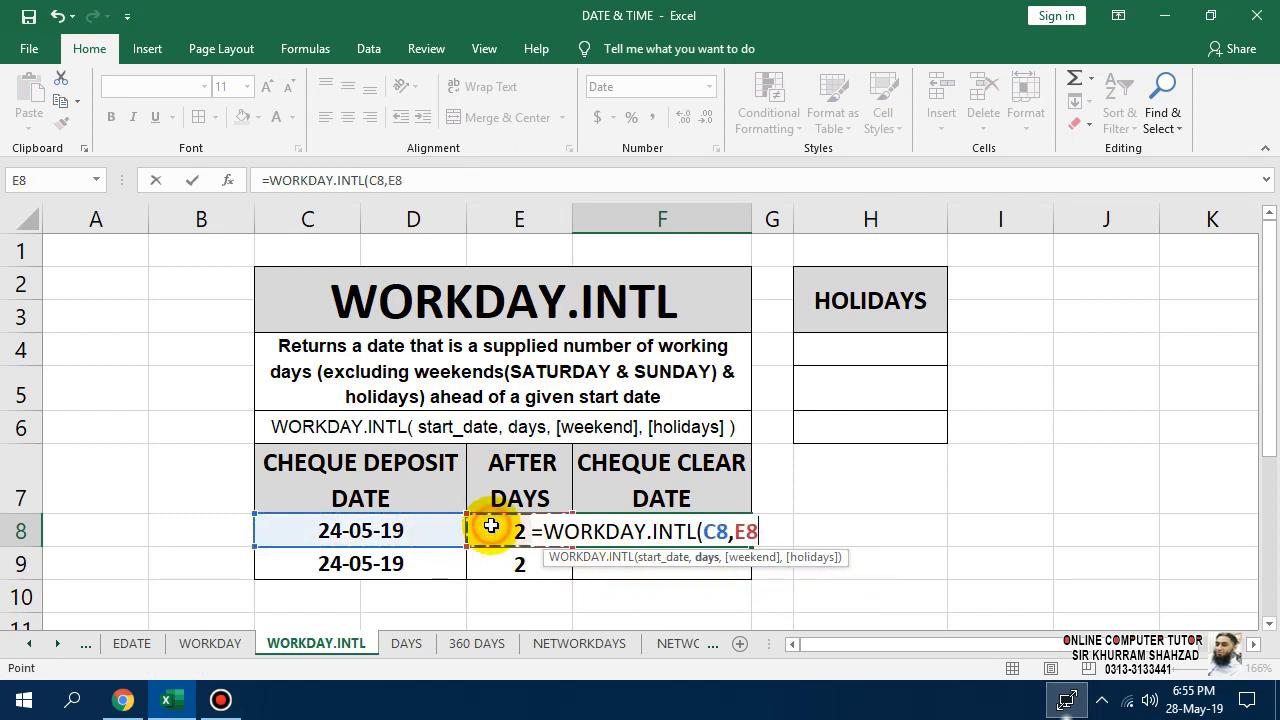
pyautogui.press('Return')
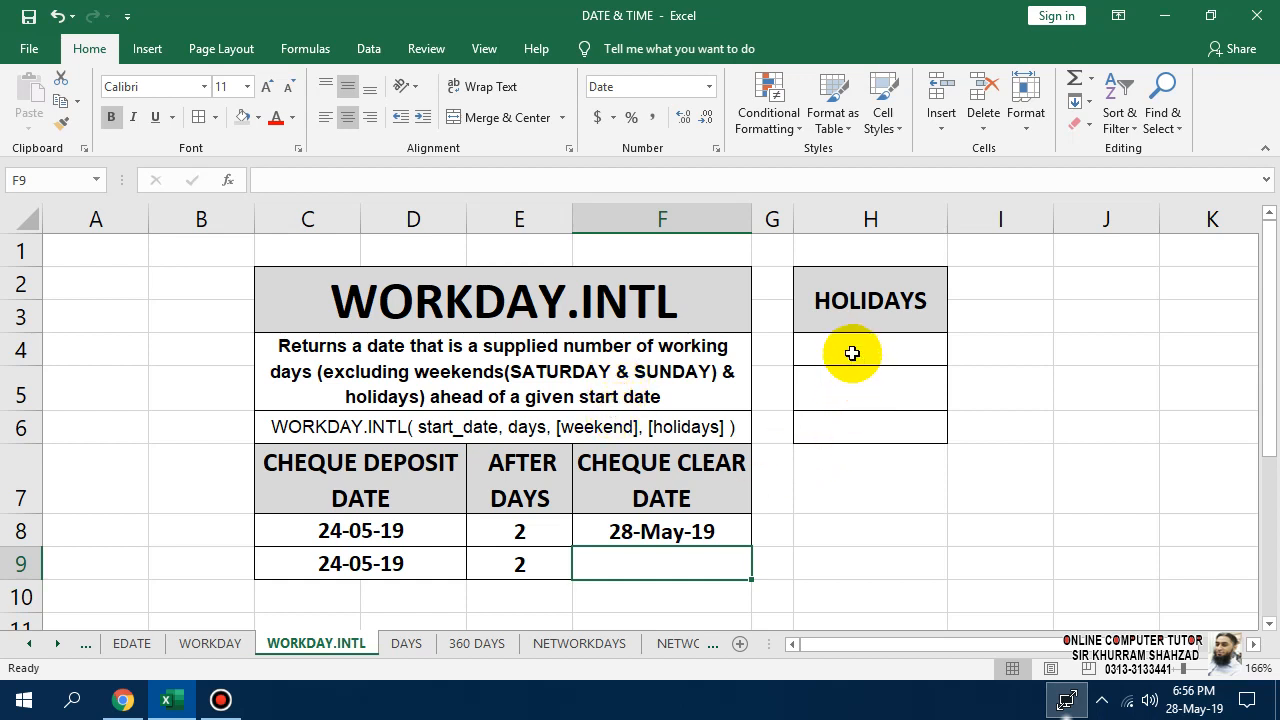
# Step: Start a WORKDAY.INTL formula in cell F9 with C9 as the start date and E9 as the days
pyautogui.click(647, 560)
pyautogui.write('=')
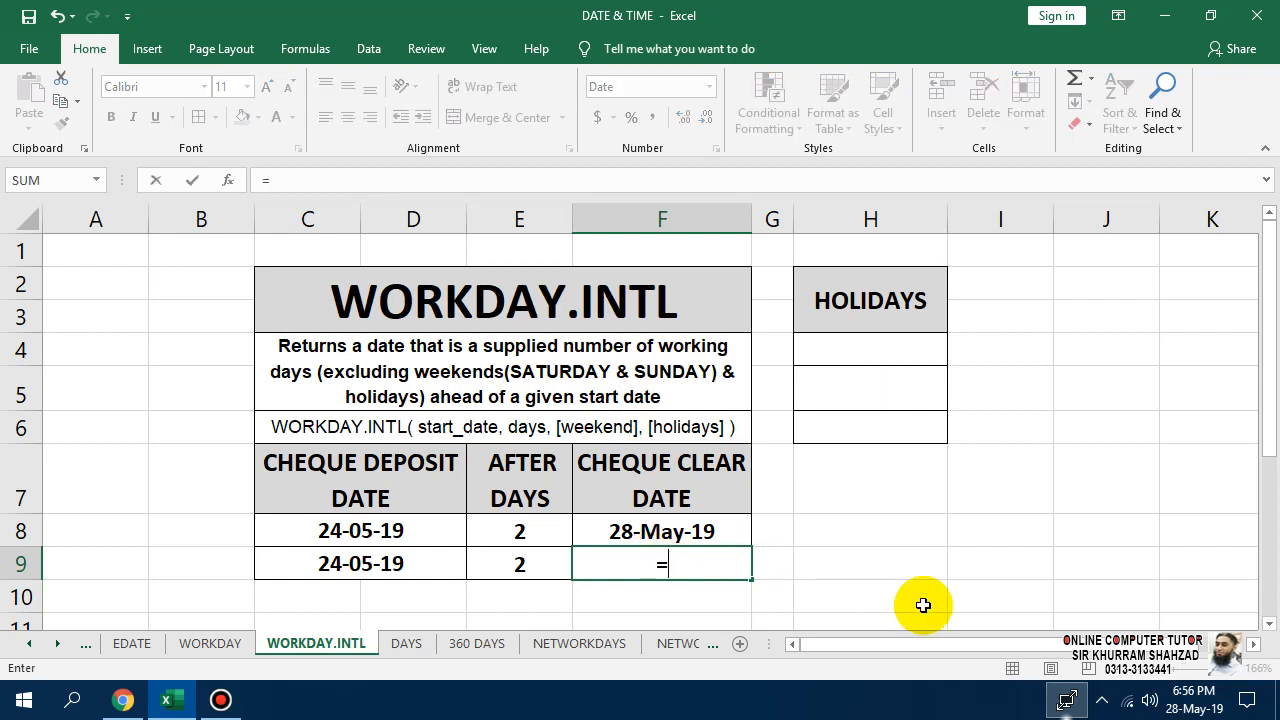
pyautogui.write('wor')
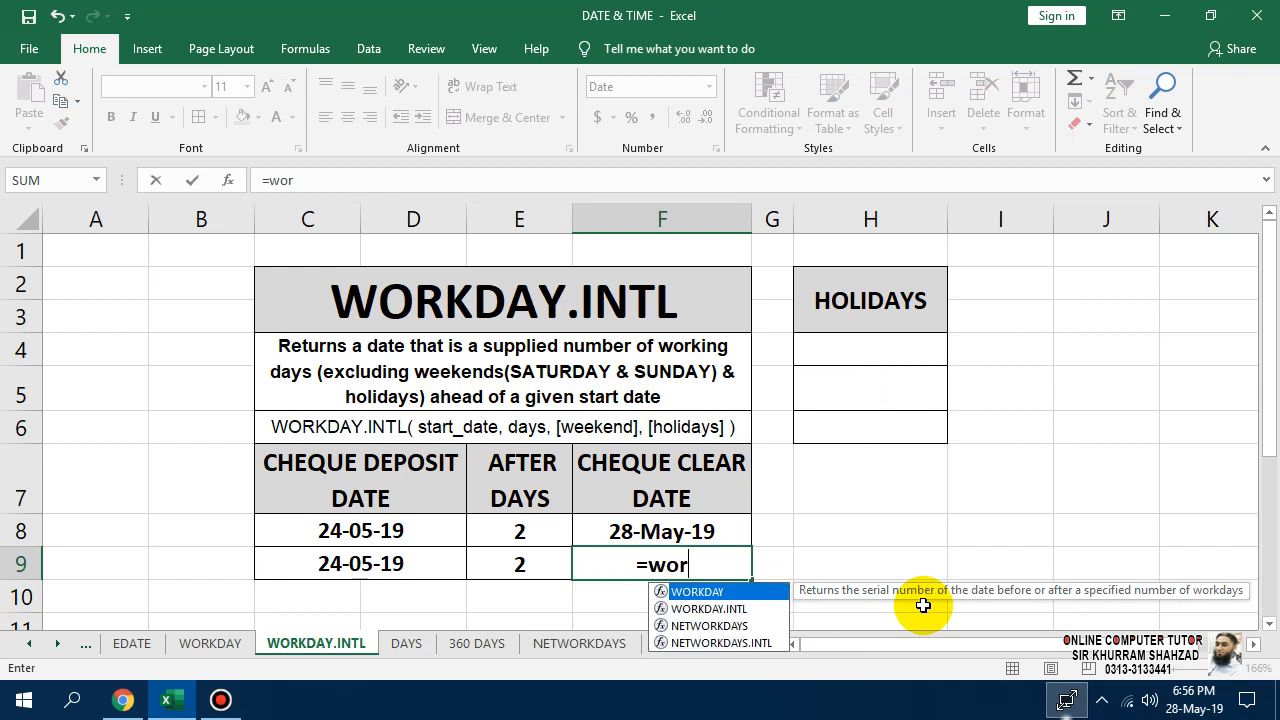
pyautogui.press('Down')
pyautogui.press('Tab')
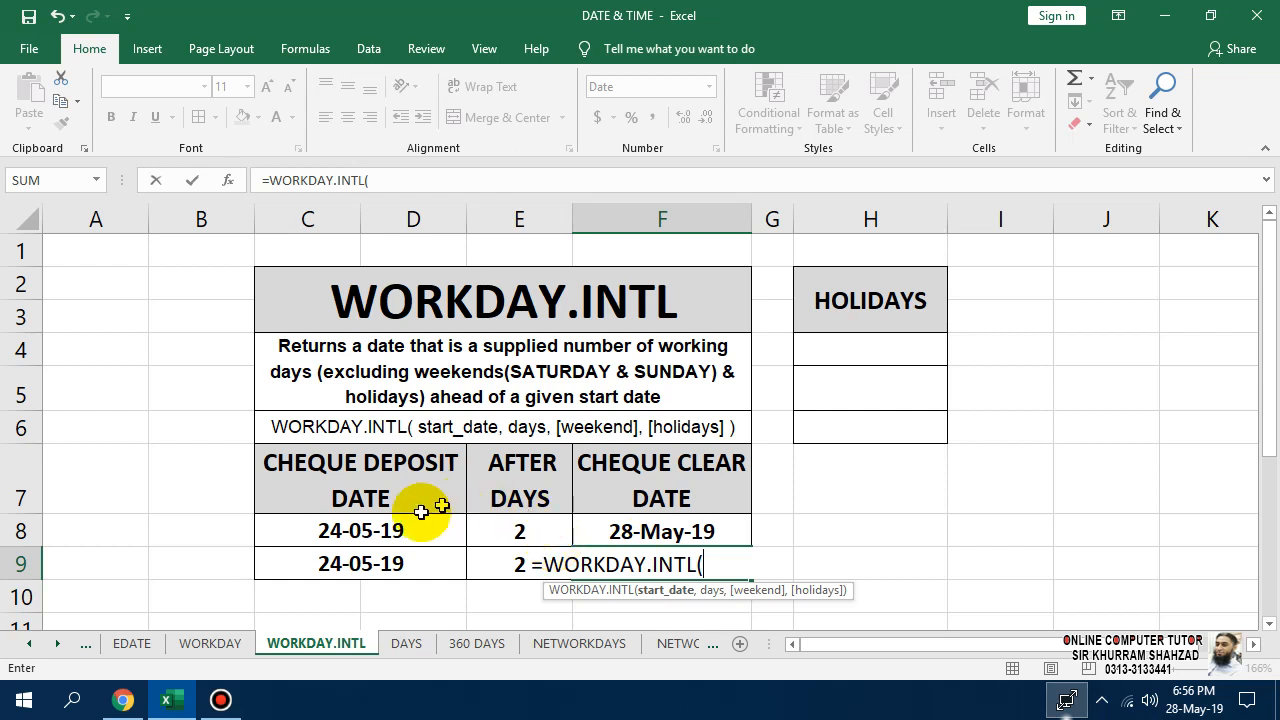
pyautogui.click(368, 562)
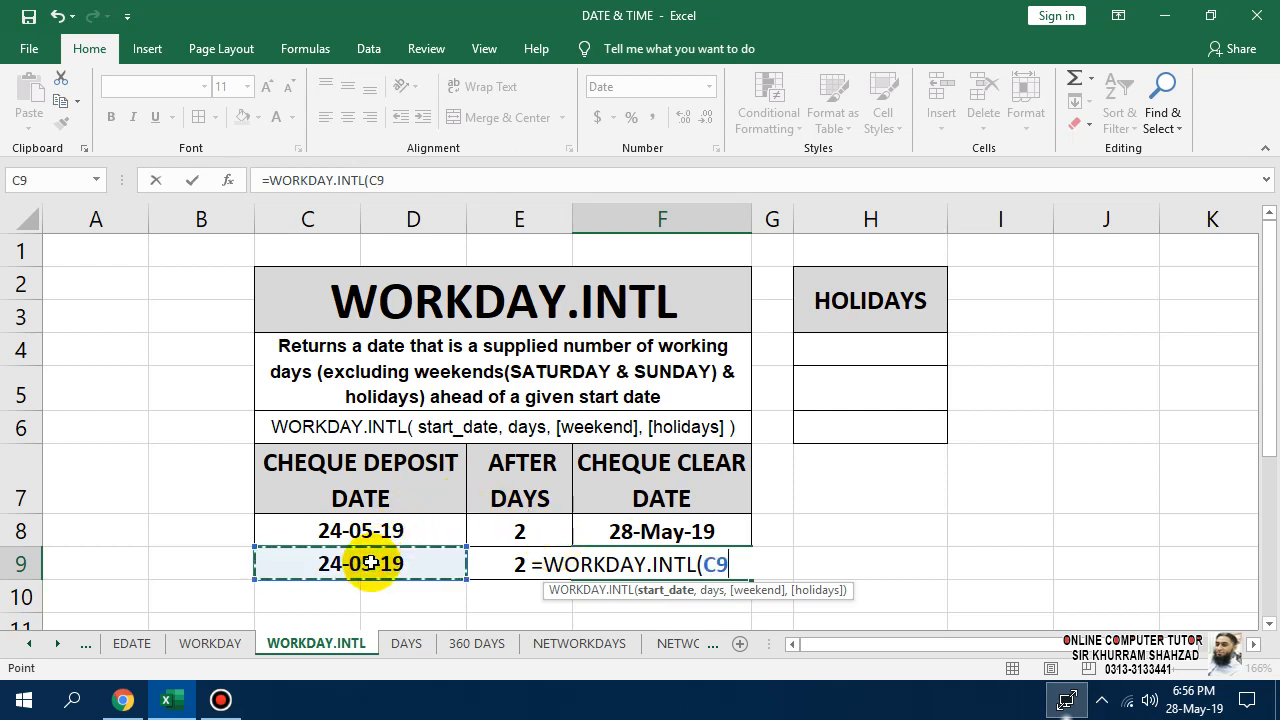
pyautogui.write(',')
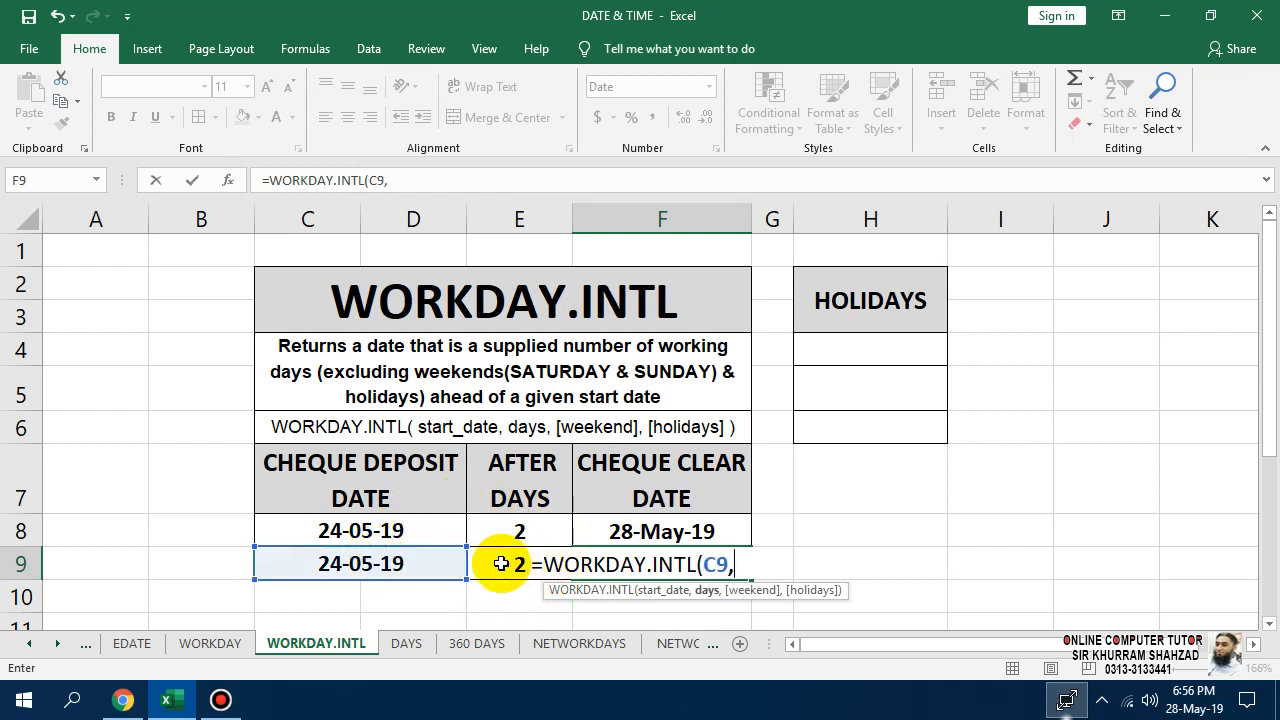
pyautogui.click(501, 564)
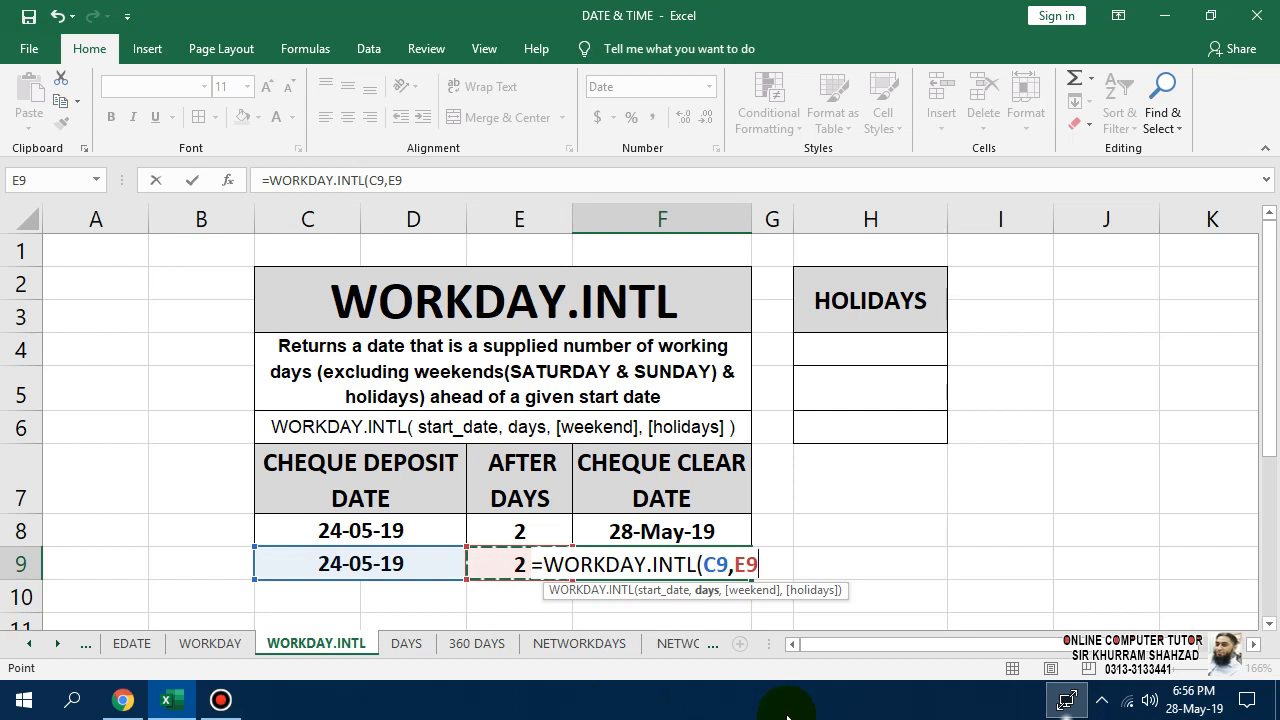
# Step: Complete the F9 formula with weekend option 11 (Sunday only), giving =WORKDAY.INTL(C9,E9,11)
pyautogui.write(',')
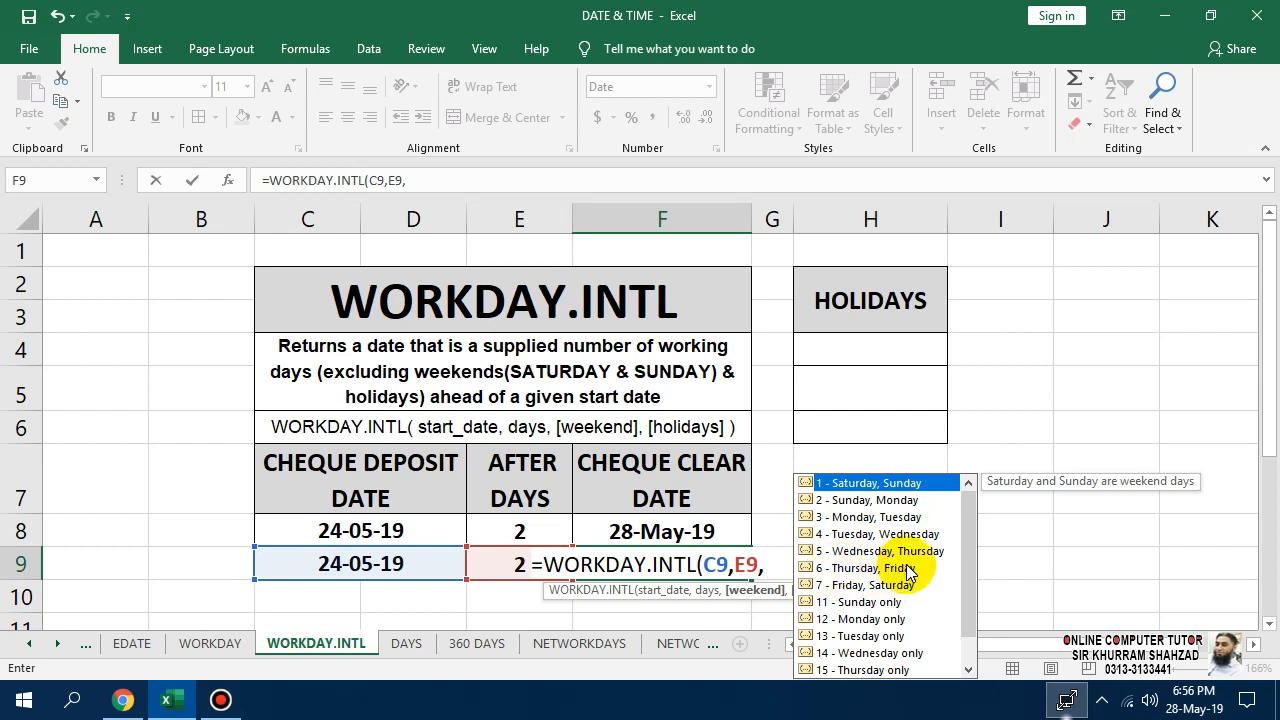
pyautogui.scroll(-1, 905, 578)
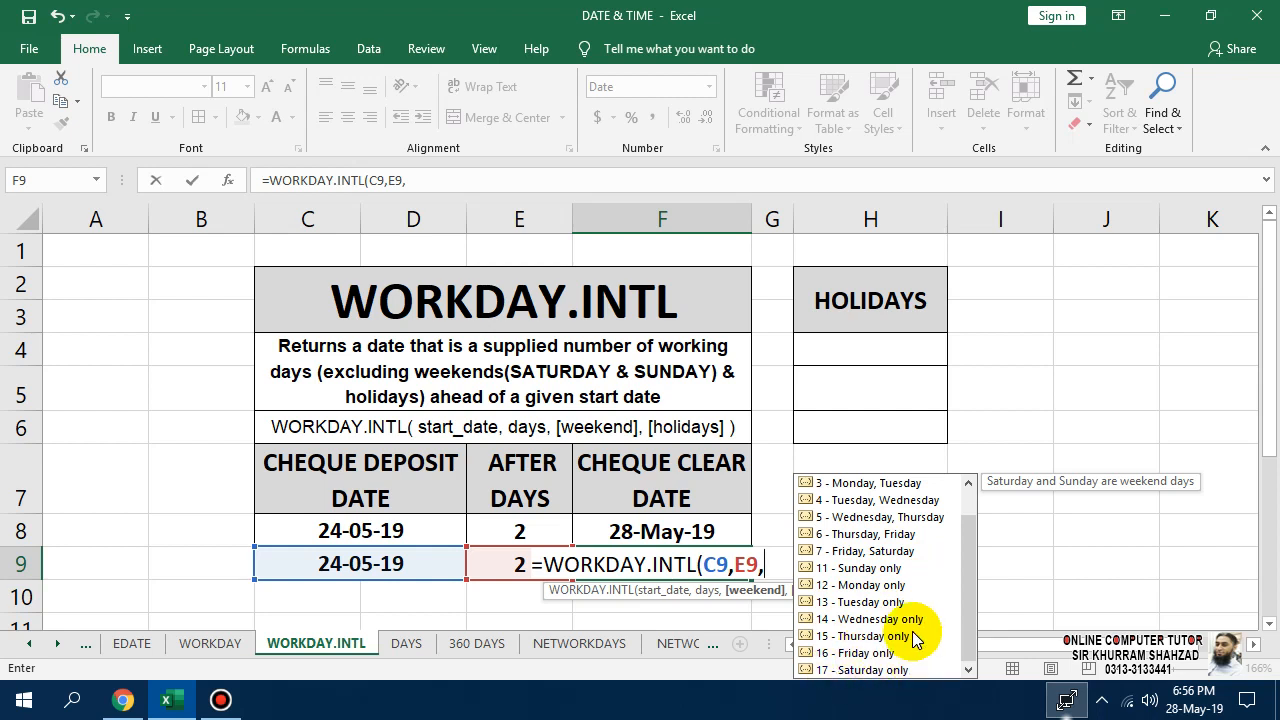
pyautogui.scroll(1, 913, 640)
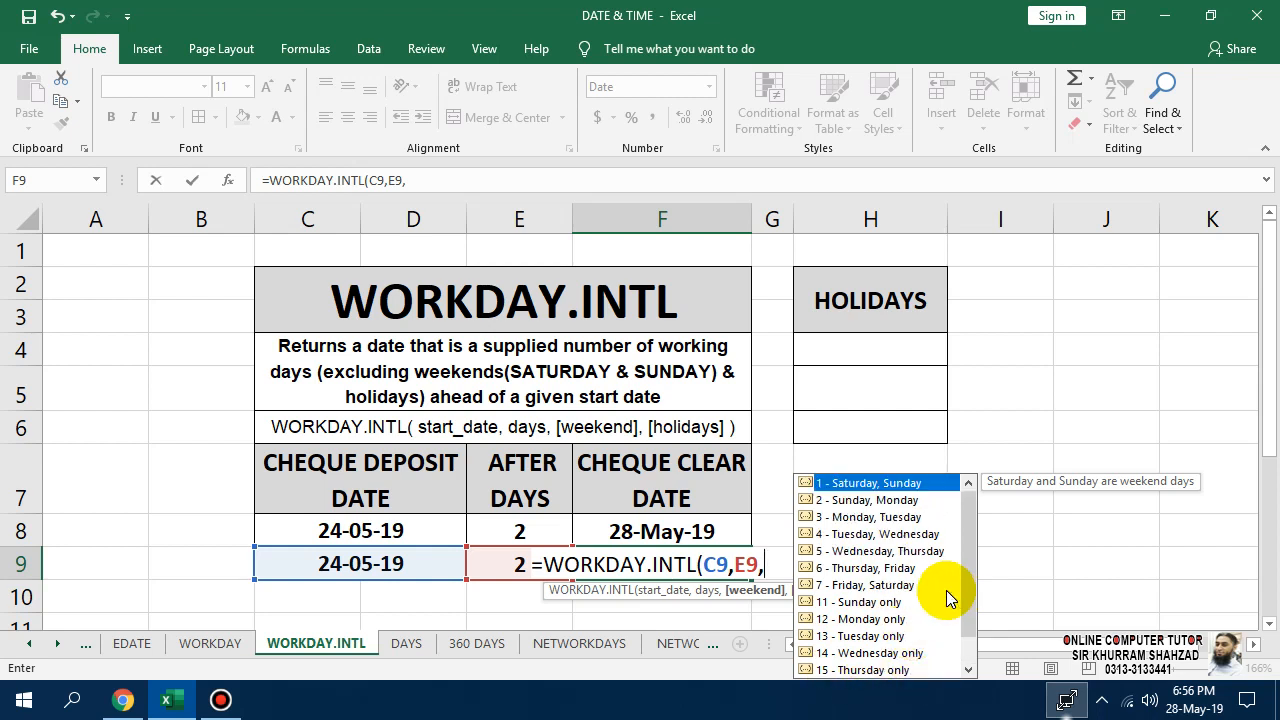
pyautogui.click(886, 603)
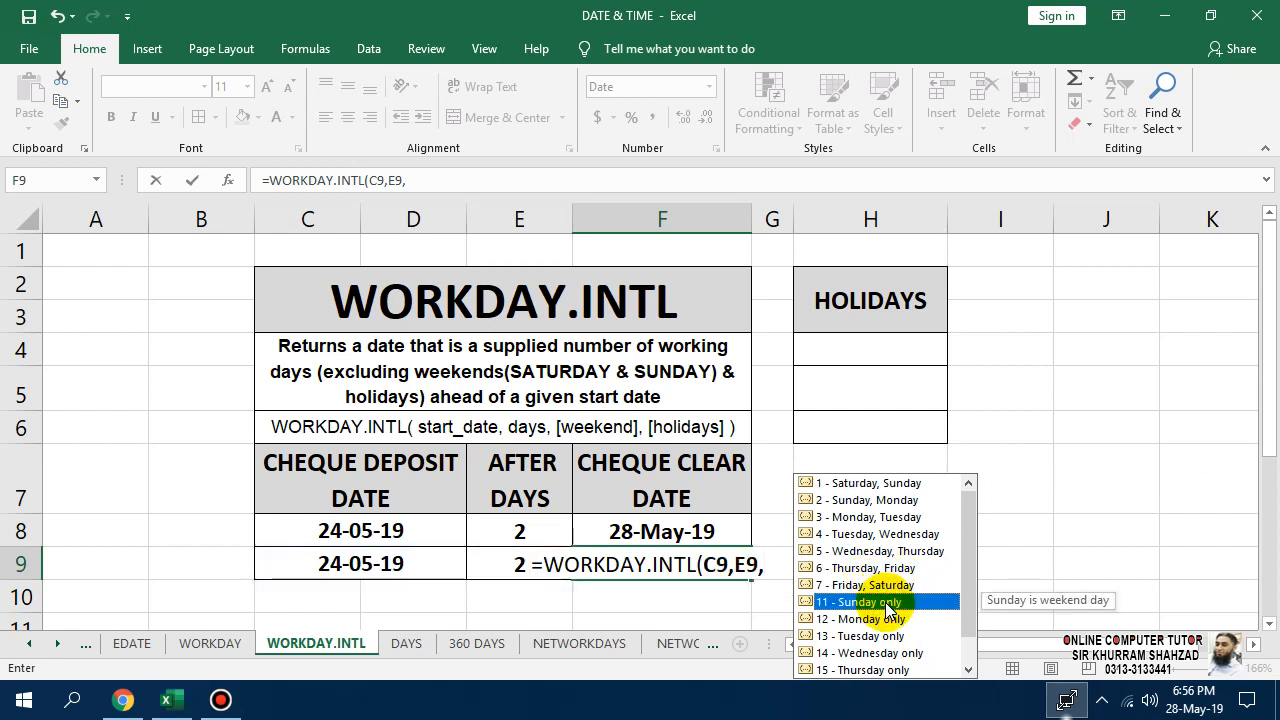
pyautogui.click(763, 562)
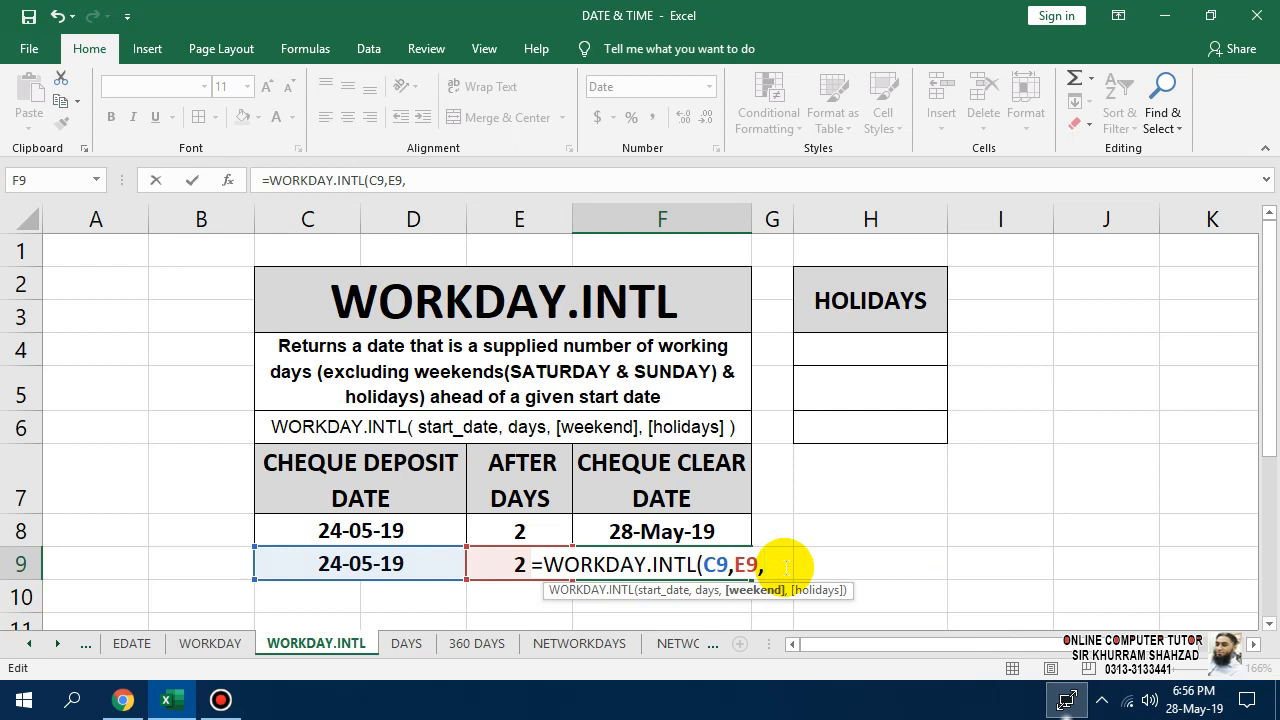
pyautogui.write('11')
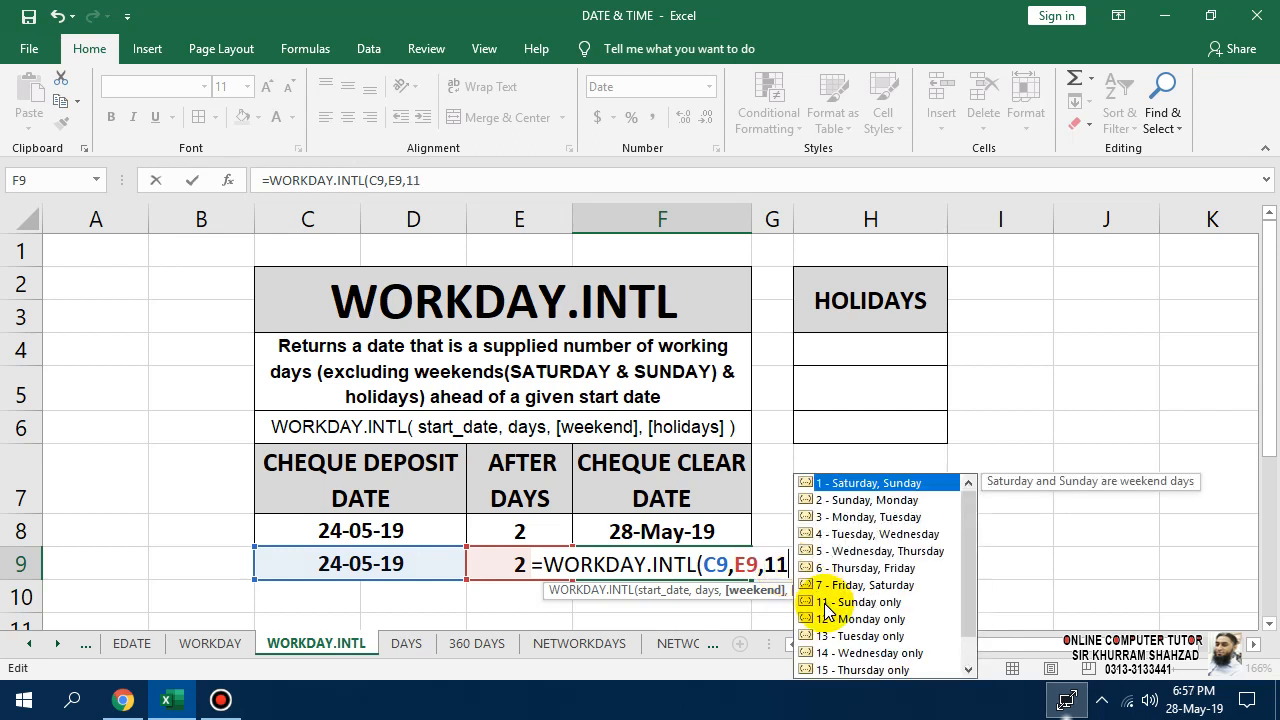
pyautogui.write(')')
pyautogui.press('Return')
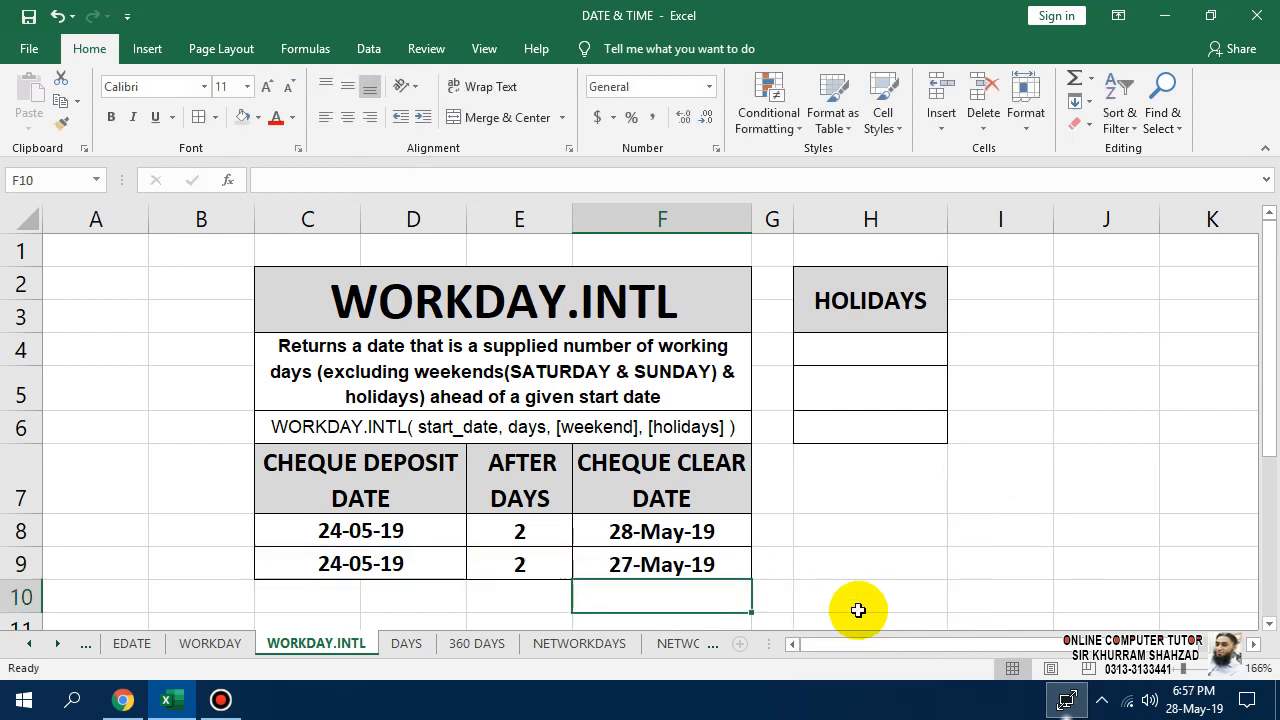
# Step: Compare the WORKDAY.INTL formulas in cells F9 and F8 and look over the holidays list
pyautogui.click(695, 552)
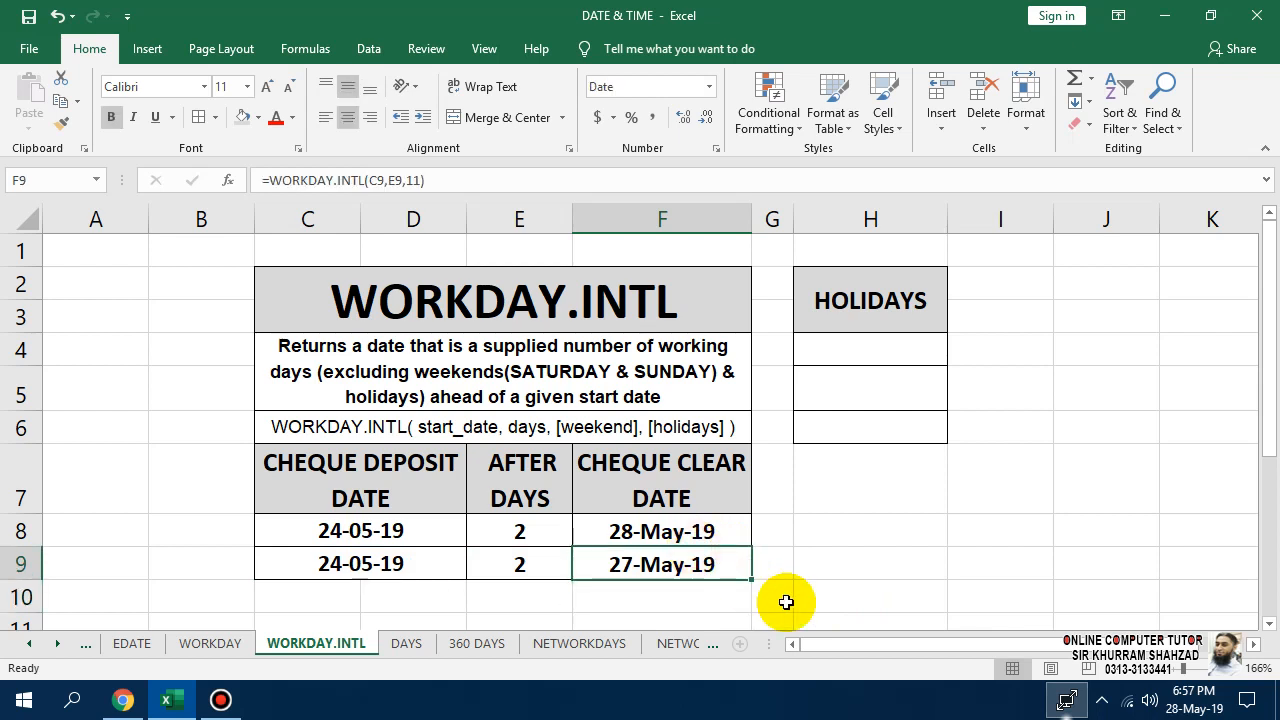
pyautogui.click(676, 529)
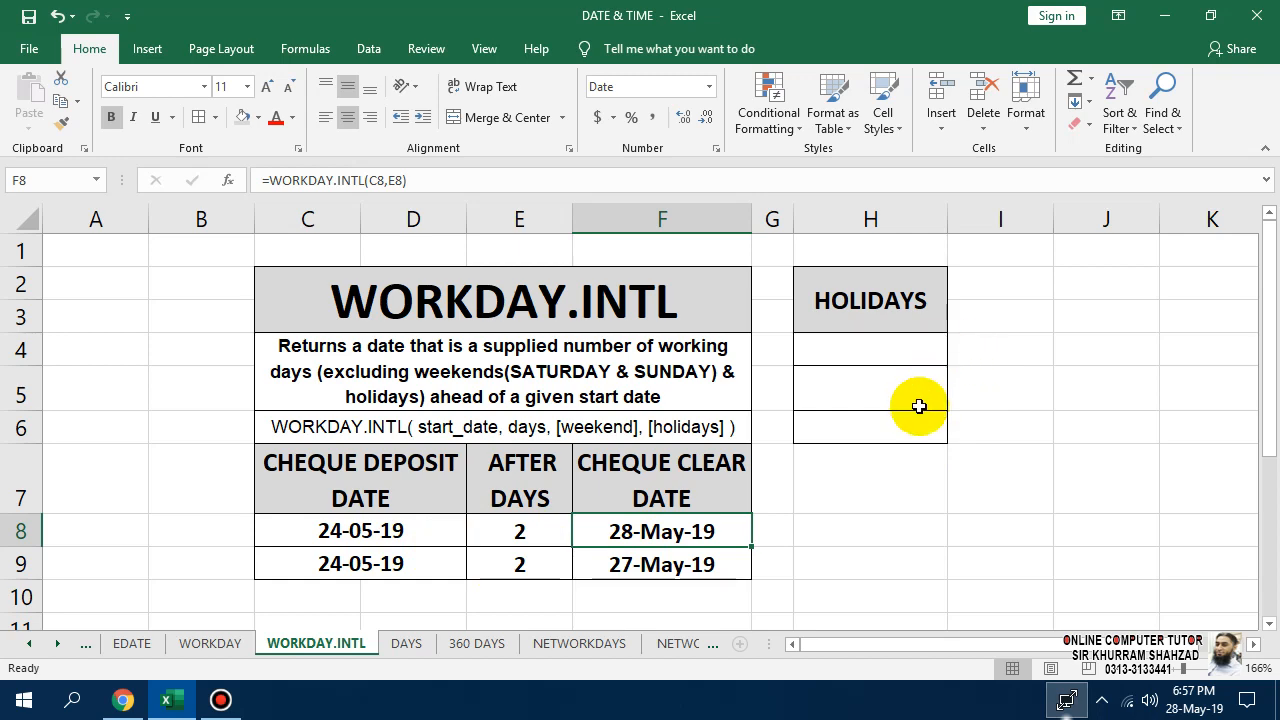
pyautogui.scroll(-1, 905, 340)
pyautogui.scroll(1, 903, 345)
pyautogui.scroll(1, 905, 359)
pyautogui.moveTo(871, 294); pyautogui.dragTo(889, 438)
# Step: Enter the holiday date 28-05-2019 in cell H4 of the holidays list
pyautogui.click(898, 357)
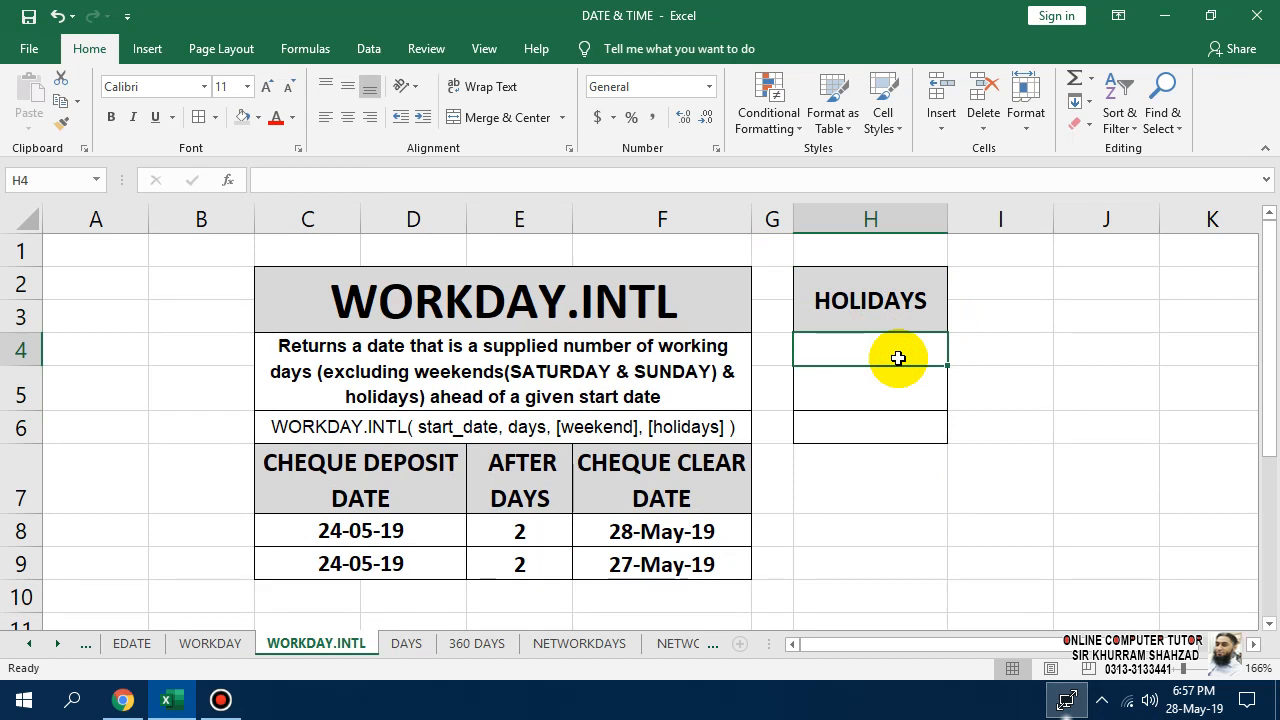
pyautogui.write('28-')
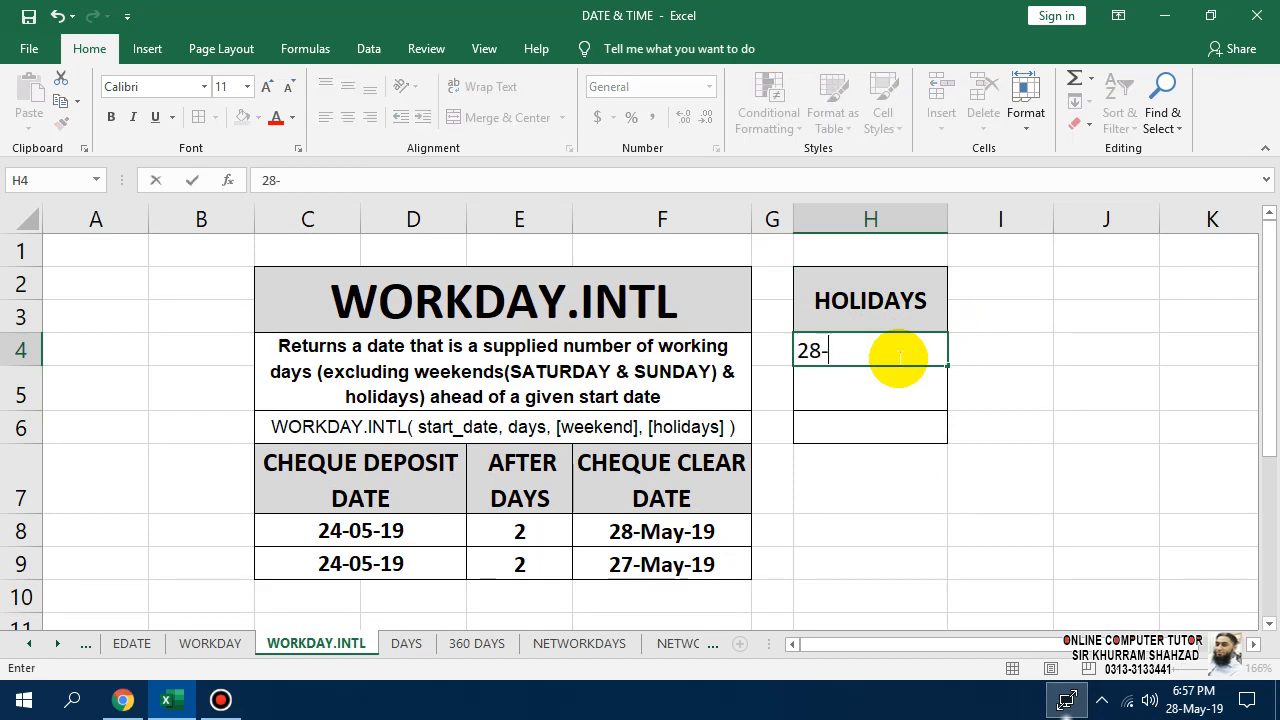
pyautogui.write('05-2019')
pyautogui.press('Return')
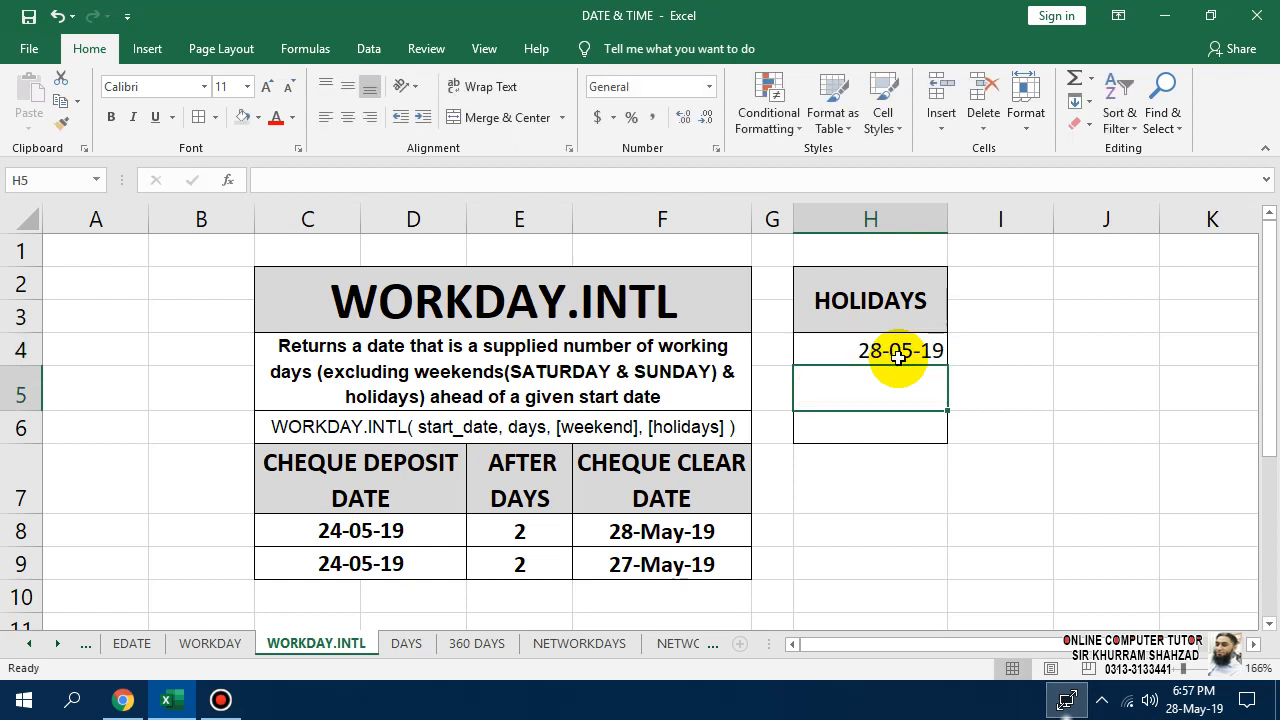
# Step: Copy the second cheque's row, from deposit date to clear date, into row 10 as a third cheque
pyautogui.click(675, 558)
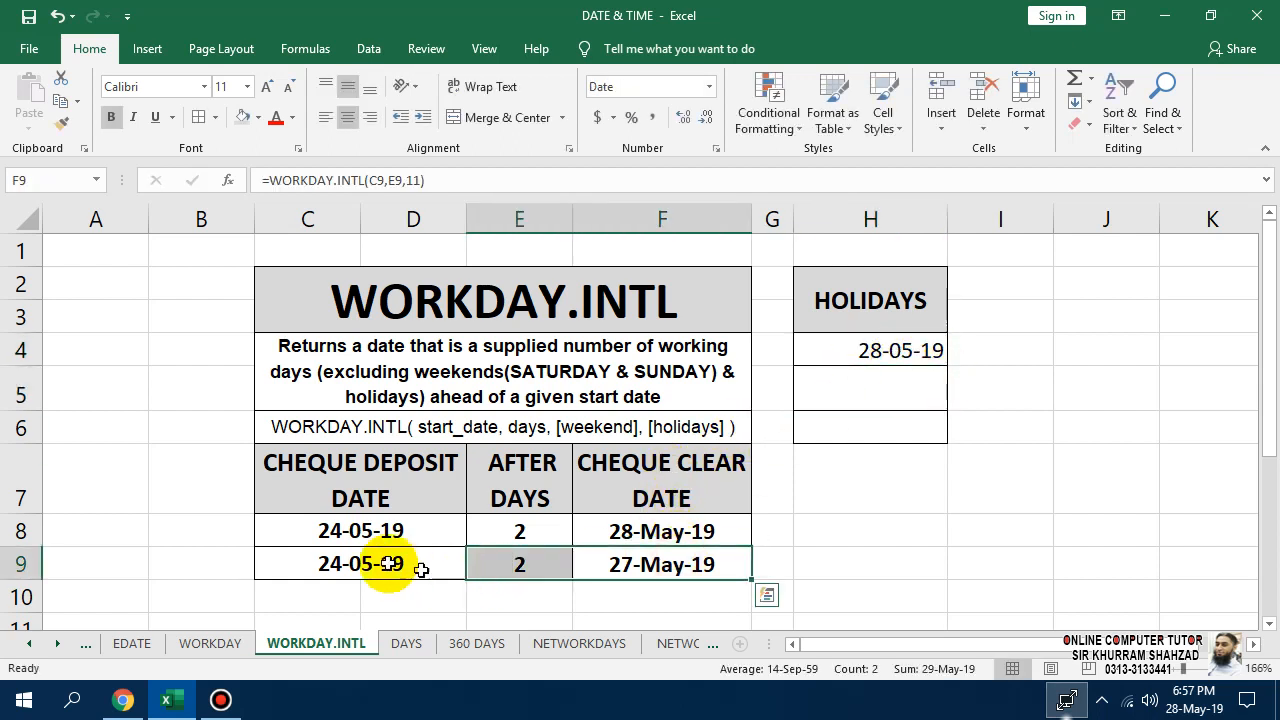
pyautogui.moveTo(414, 563); pyautogui.dragTo(617, 563)
pyautogui.hotkey('ctrl', 'c')
pyautogui.click(380, 597)
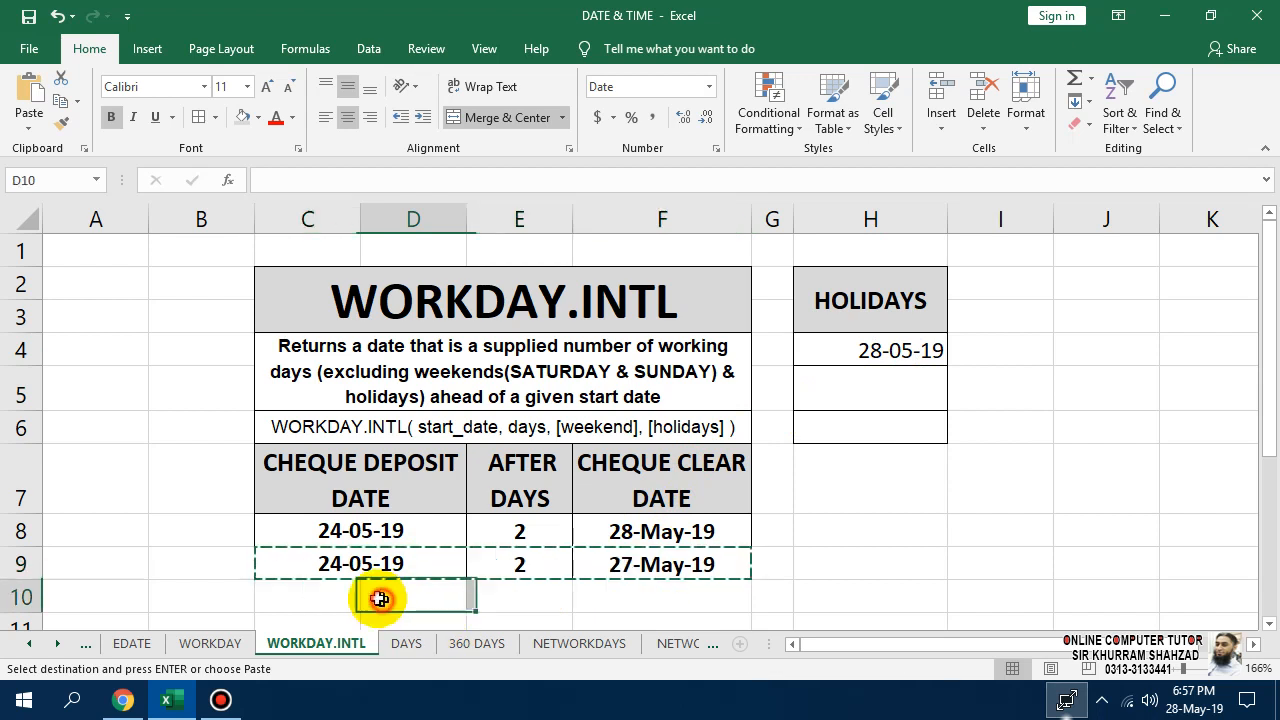
pyautogui.hotkey('ctrl', 'v')
pyautogui.press('Escape')
# Step: Add H4 as the holidays argument to the formula in cell F10, making it =WORKDAY.INTL(C10,E10,11,H4)
pyautogui.click(600, 601)
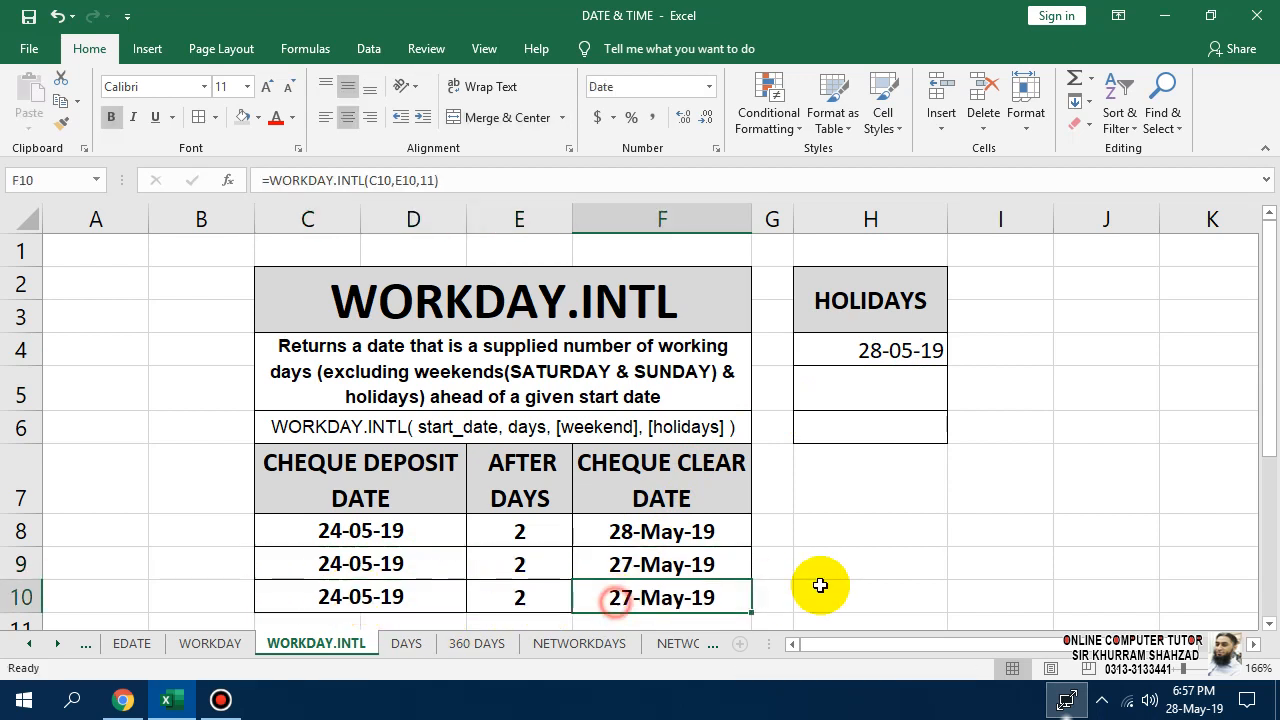
pyautogui.press('F2')
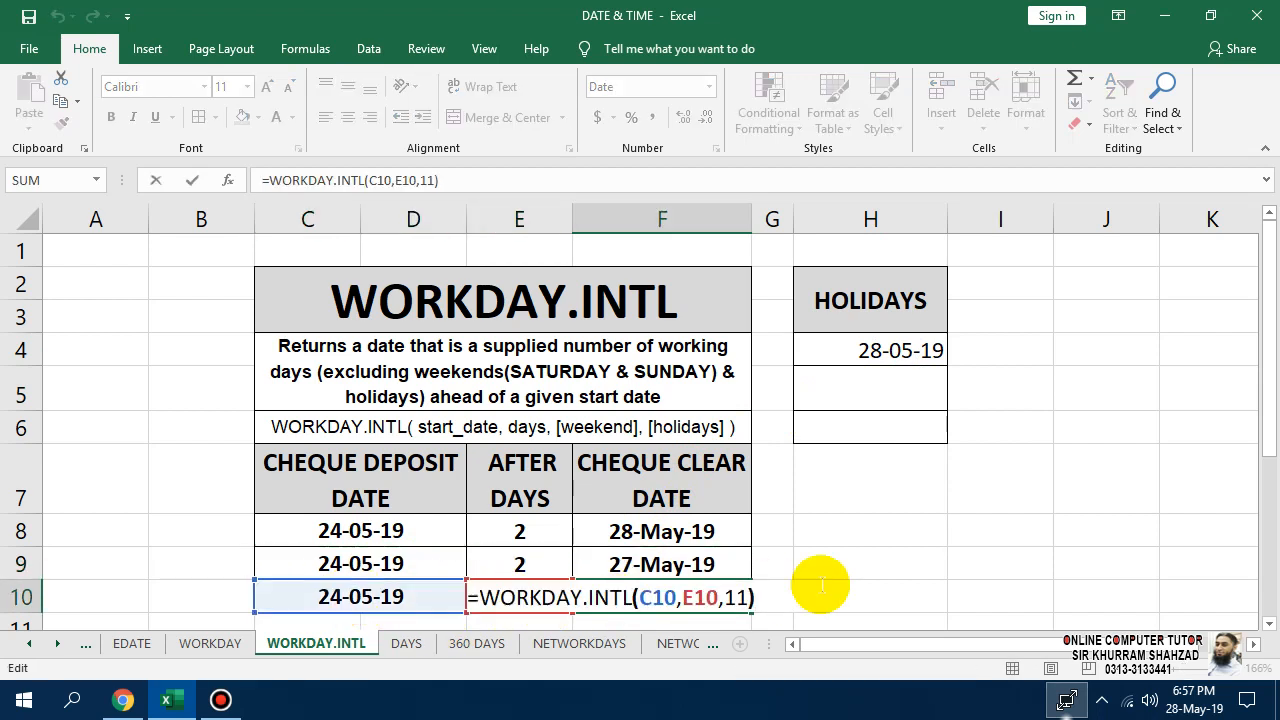
pyautogui.press('BackSpace')
pyautogui.press('BackSpace')
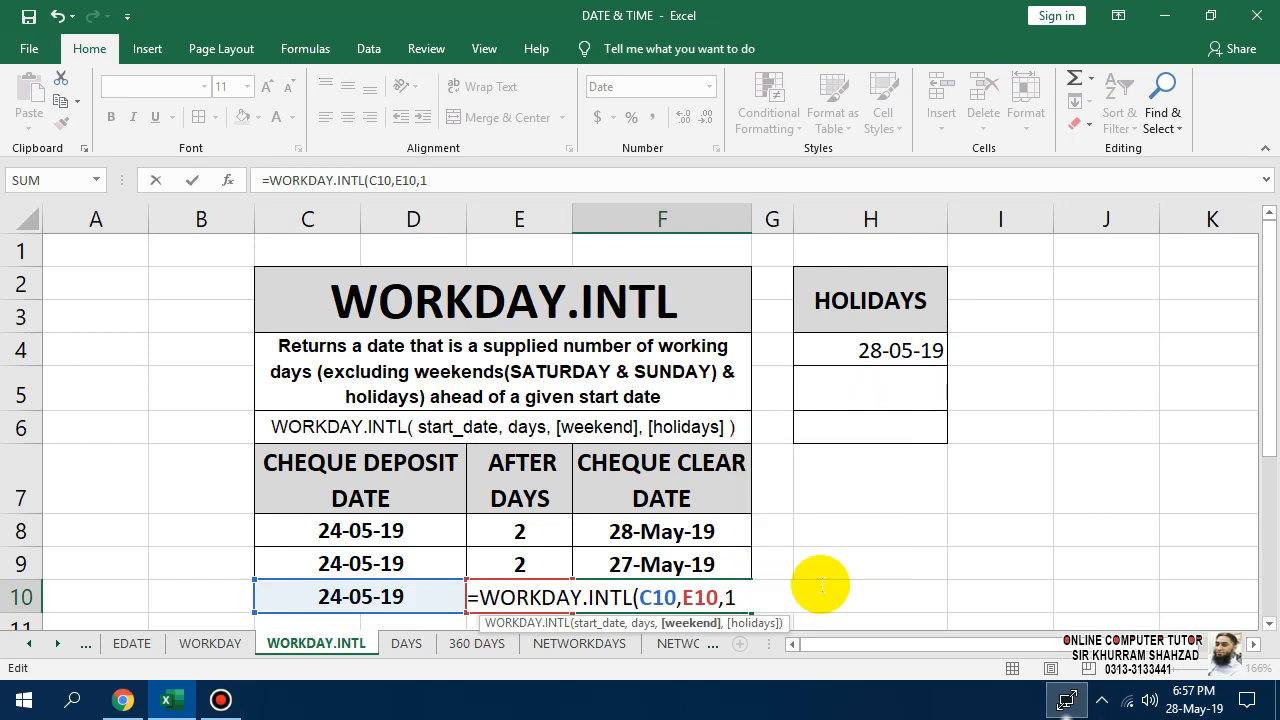
pyautogui.write('1,')
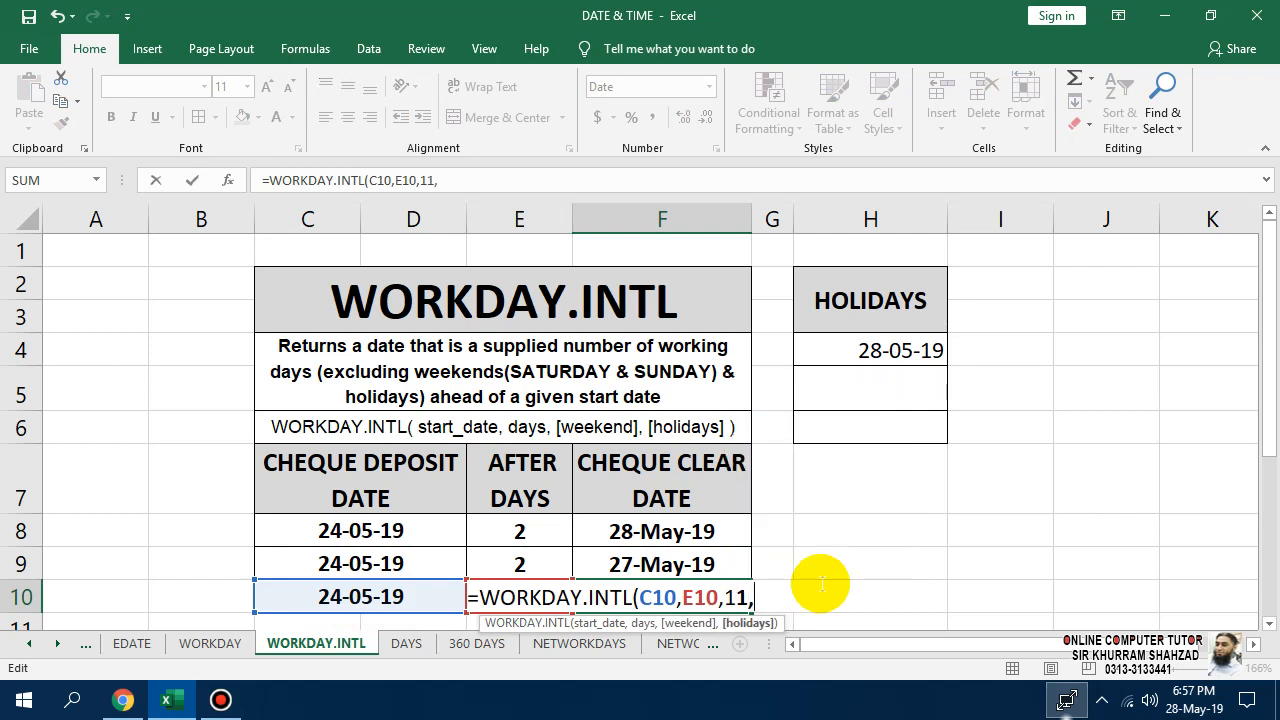
pyautogui.click(866, 348)
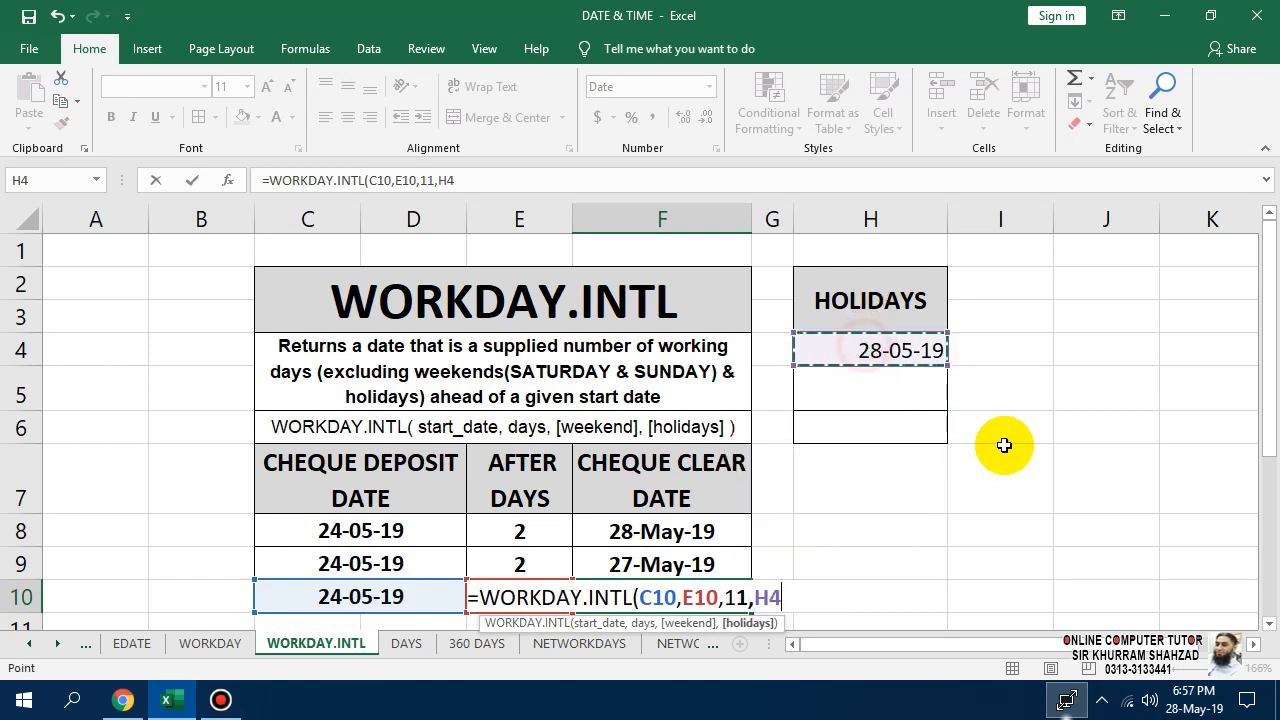
pyautogui.write(')')
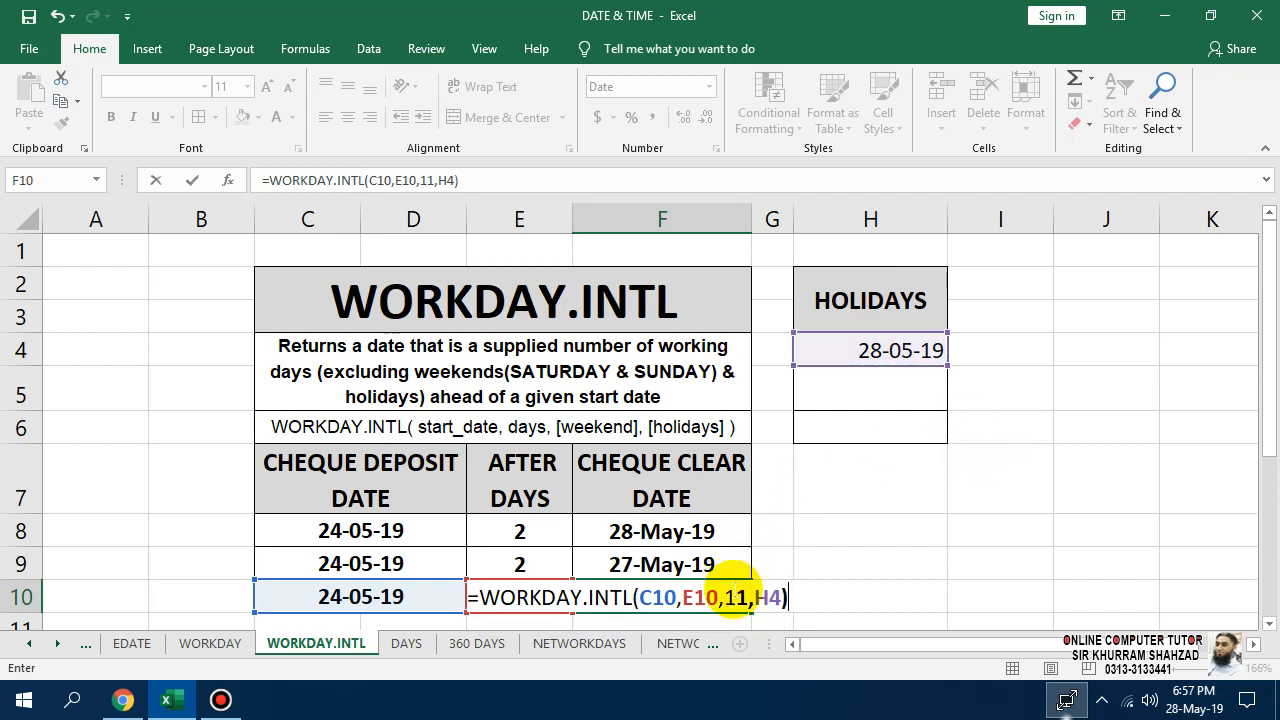
pyautogui.press('Return')
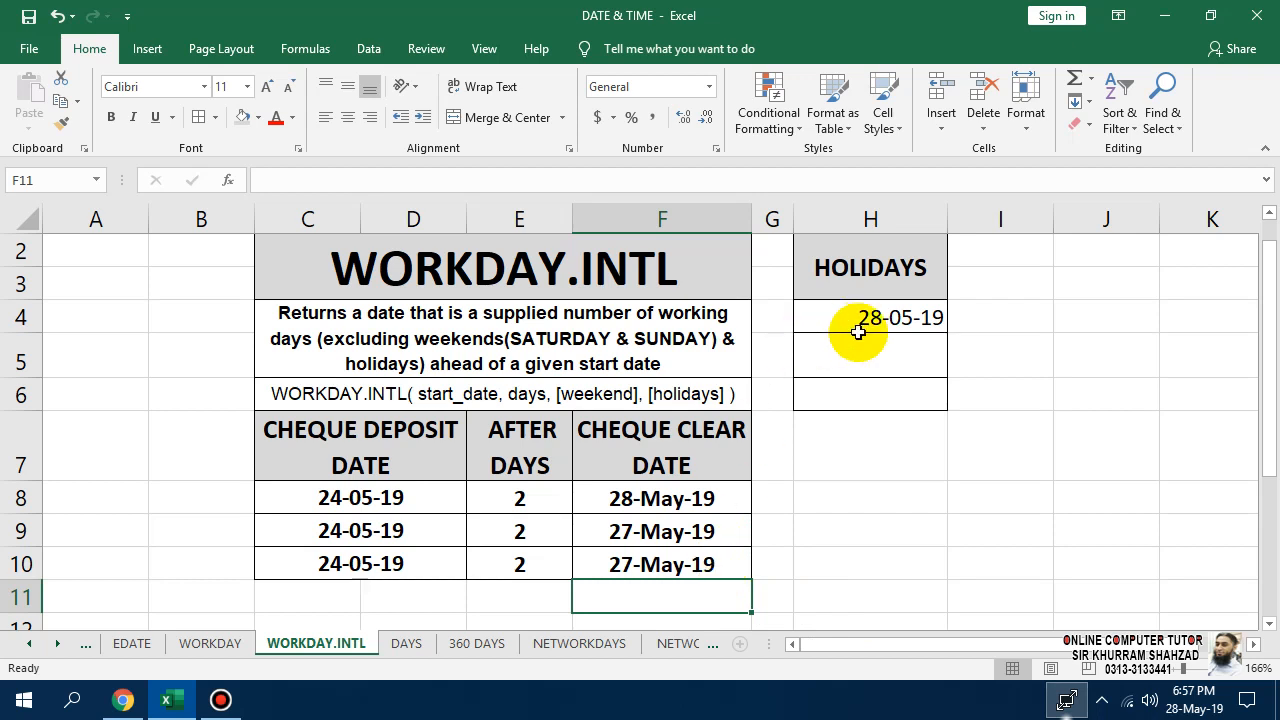
# Step: Set the third cheque's after days in cell E10 to 4
pyautogui.click(545, 562)
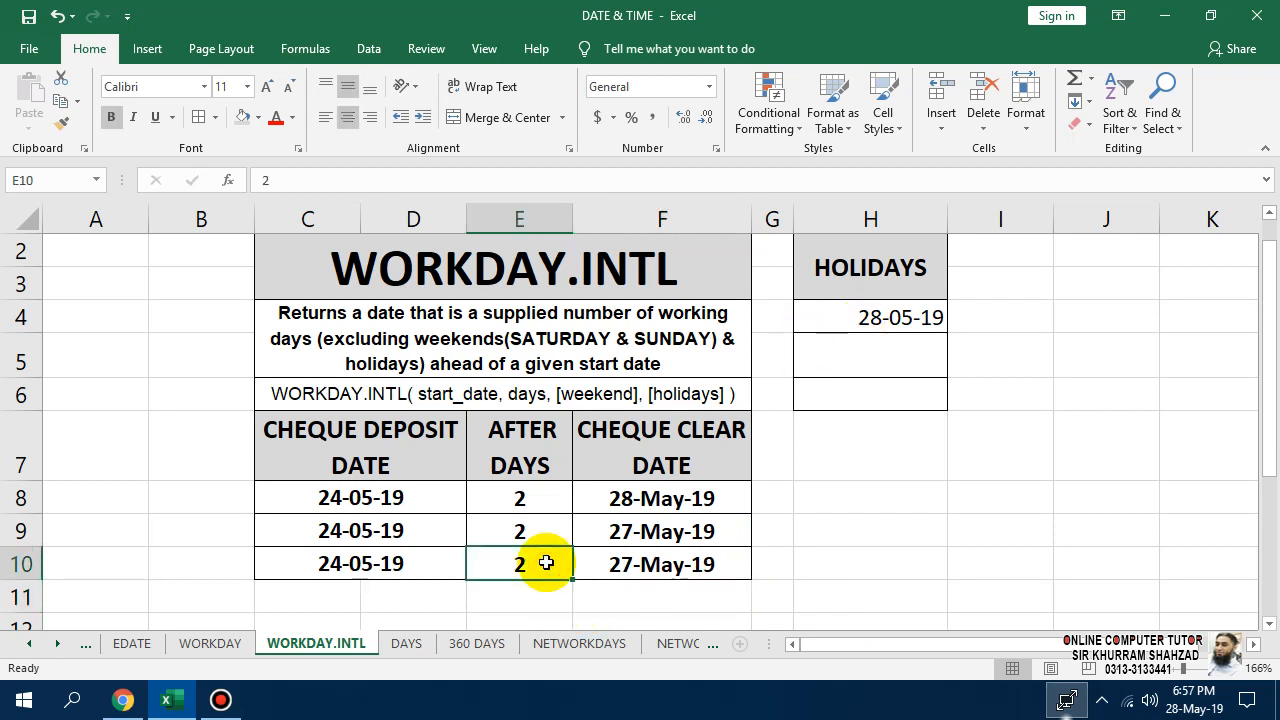
pyautogui.write('4')
pyautogui.press('Return')
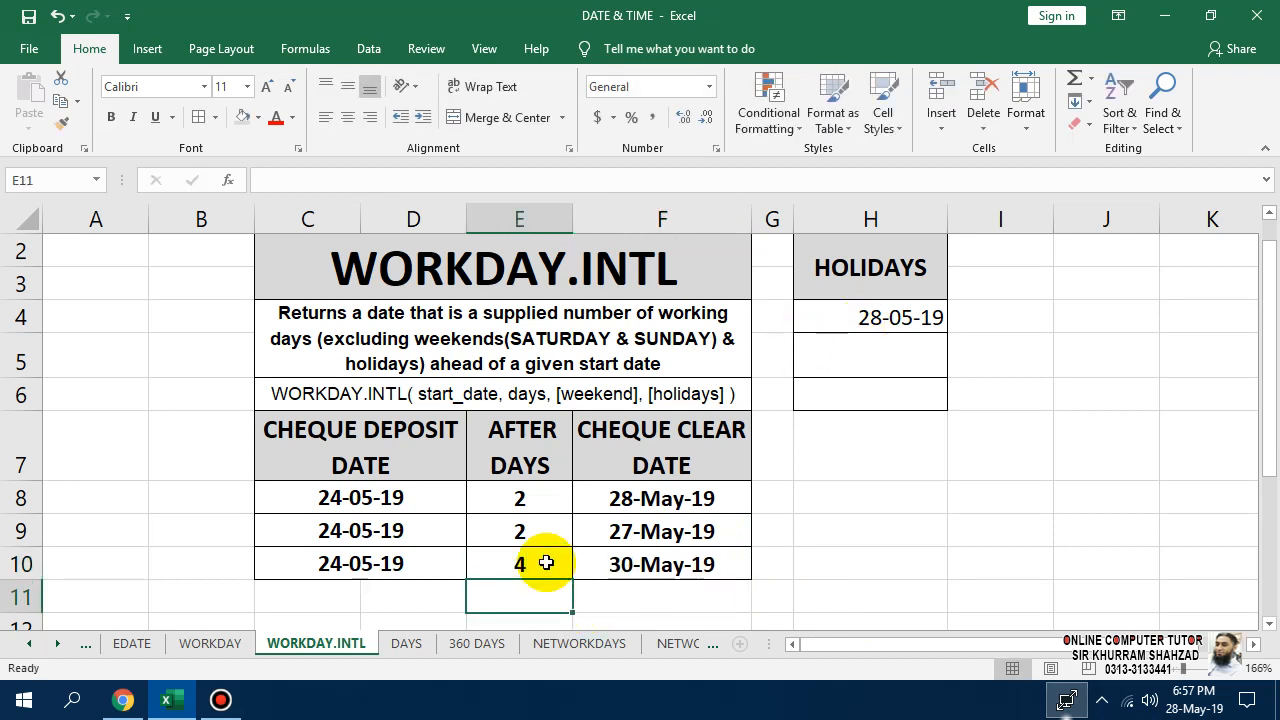
# Step: Check the May 2019 calendar against the third cheque's clear date, and inspect the WORKDAY.INTL formula in cell F9
pyautogui.click(1180, 706)
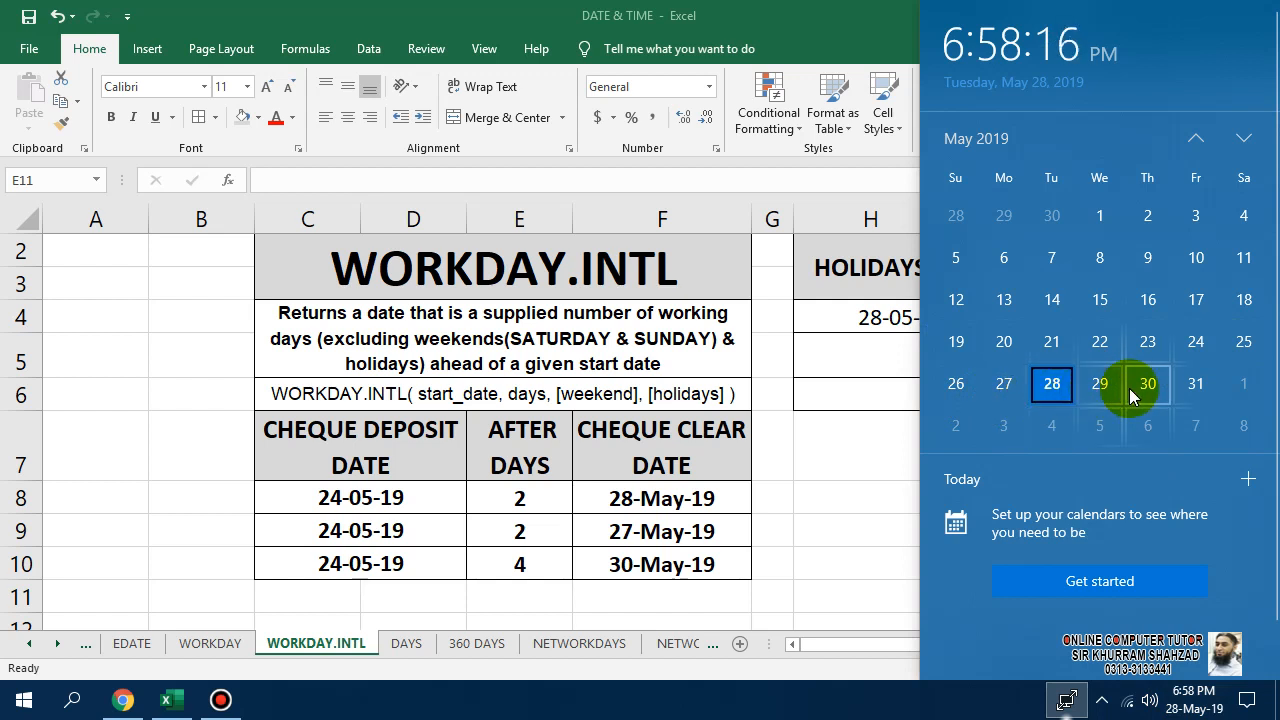
pyautogui.click(780, 409)
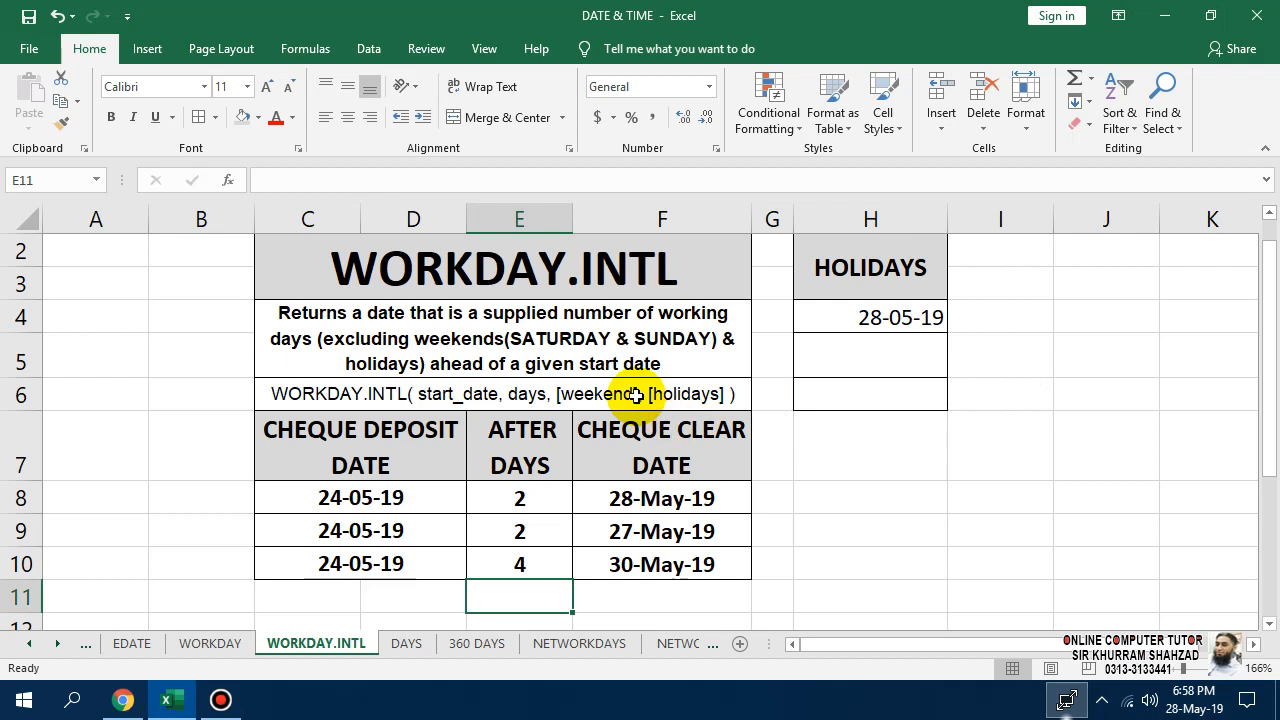
pyautogui.click(676, 536)
pyautogui.doubleClick(678, 530)
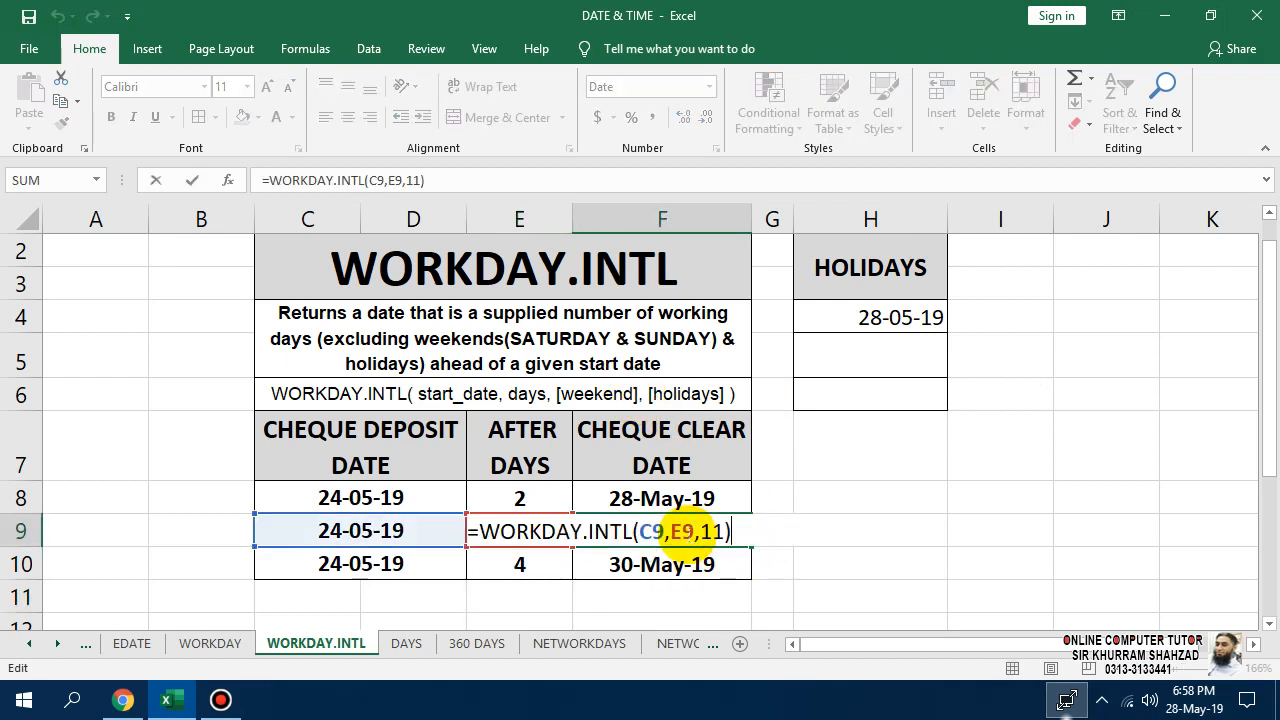
pyautogui.press('Escape')
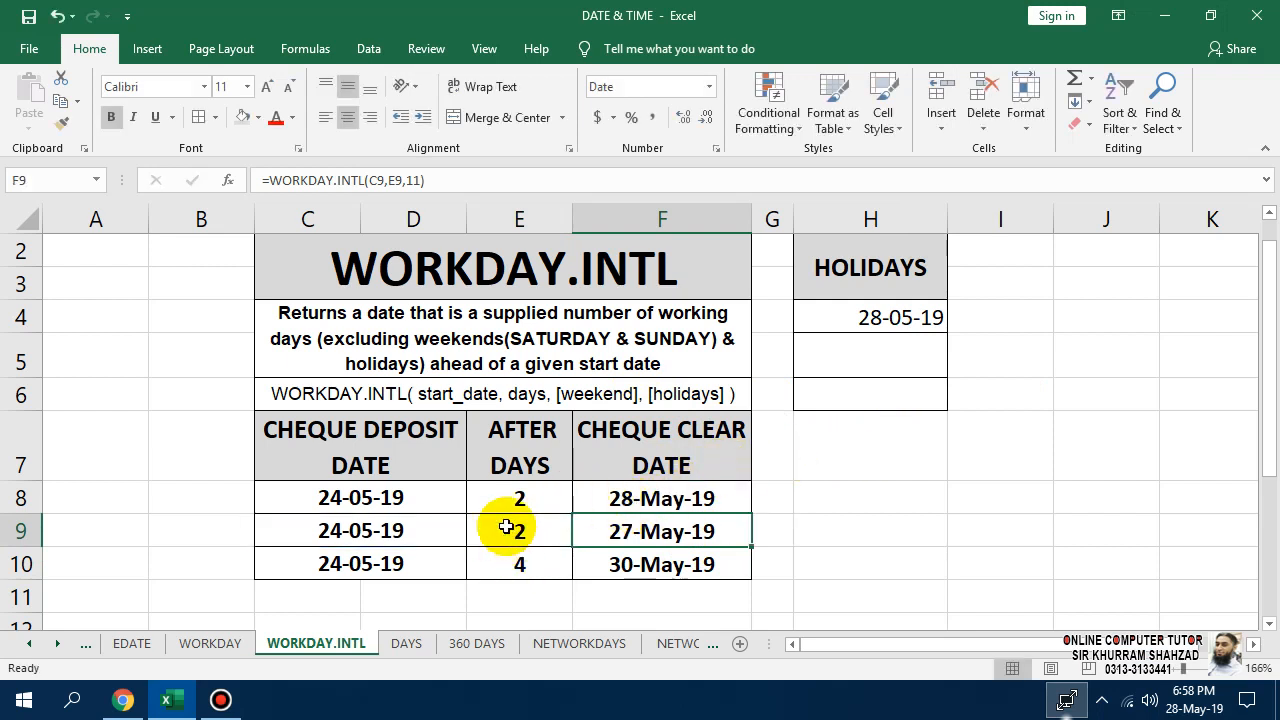
# Step: On the DAYS sheet, enter the start date 01-05-2019 in cell C10
pyautogui.click(418, 643)
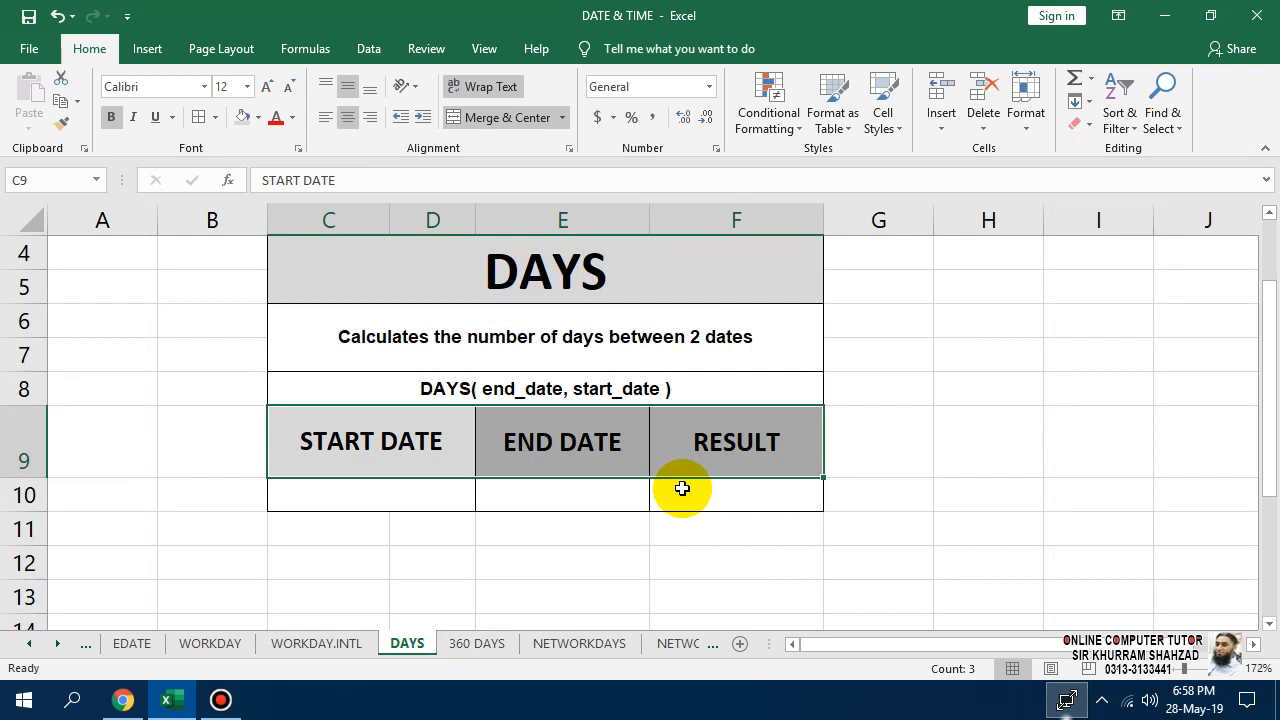
pyautogui.click(443, 488)
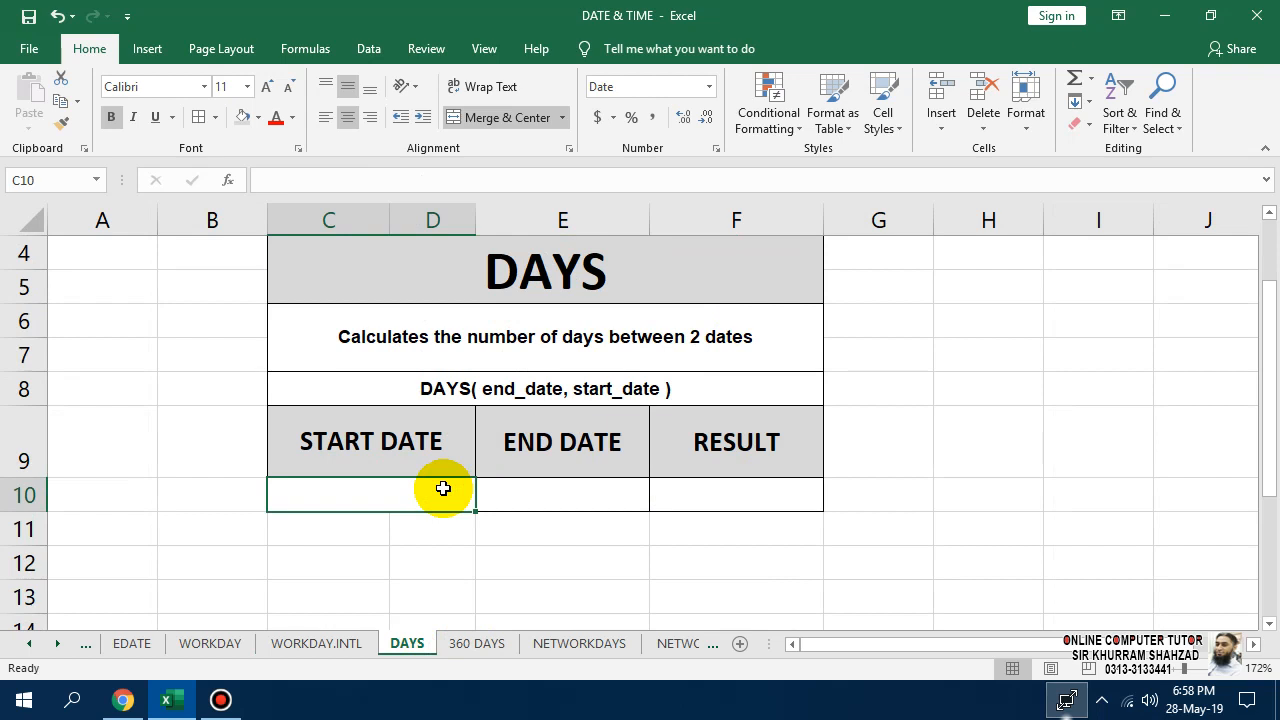
pyautogui.write('01-05-2019')
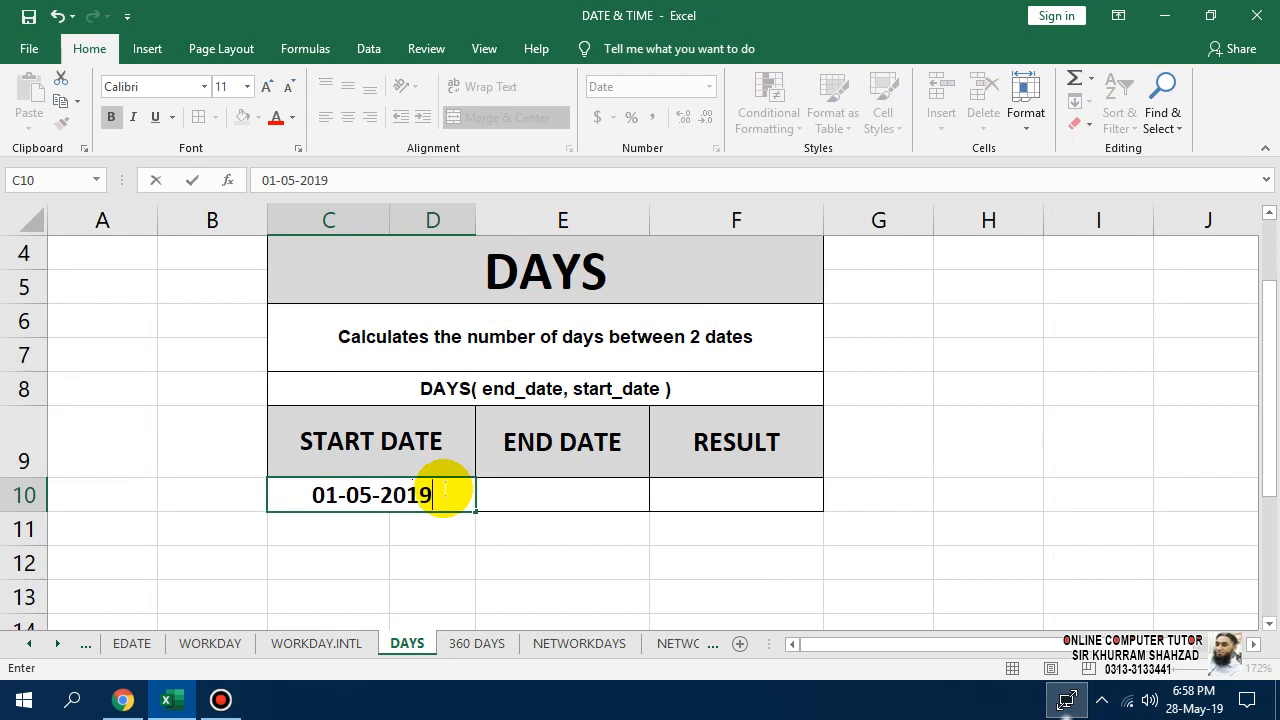
pyautogui.press('Return')
pyautogui.press('Right')
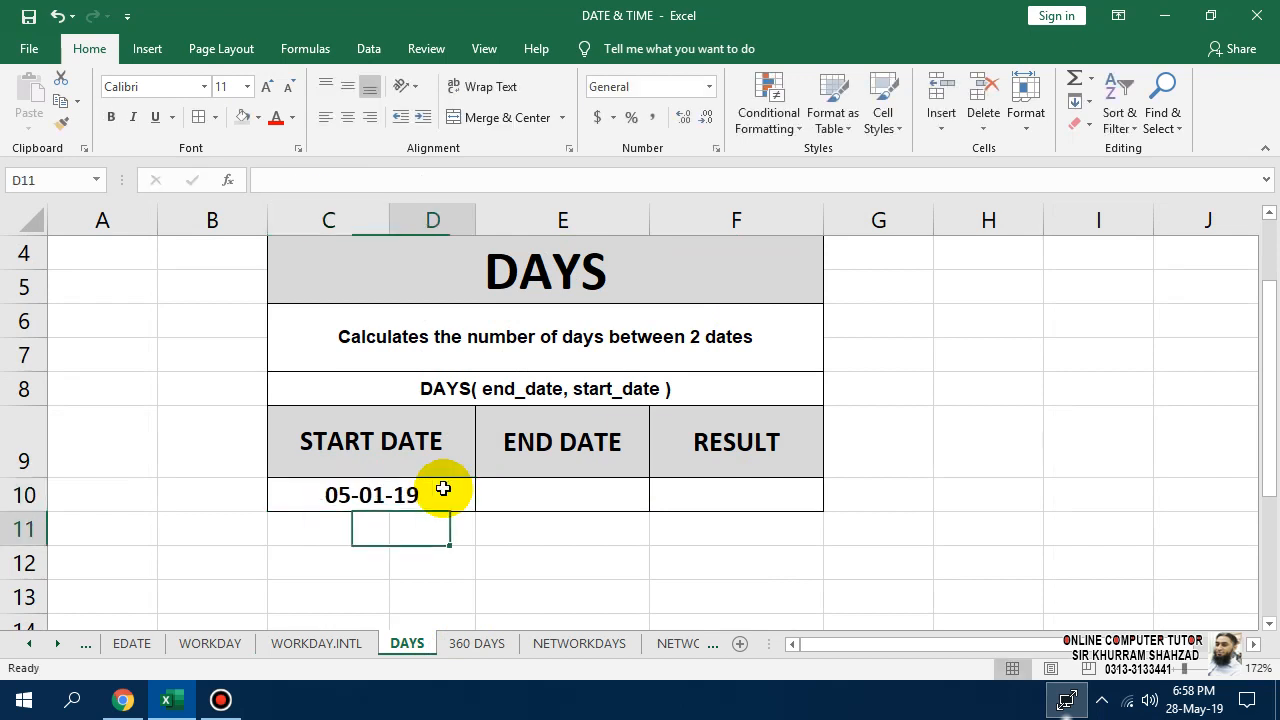
# Step: Enter the end date 10-05-2019 in cell E10 of the DAYS table
pyautogui.click(443, 488)
pyautogui.press('Right')
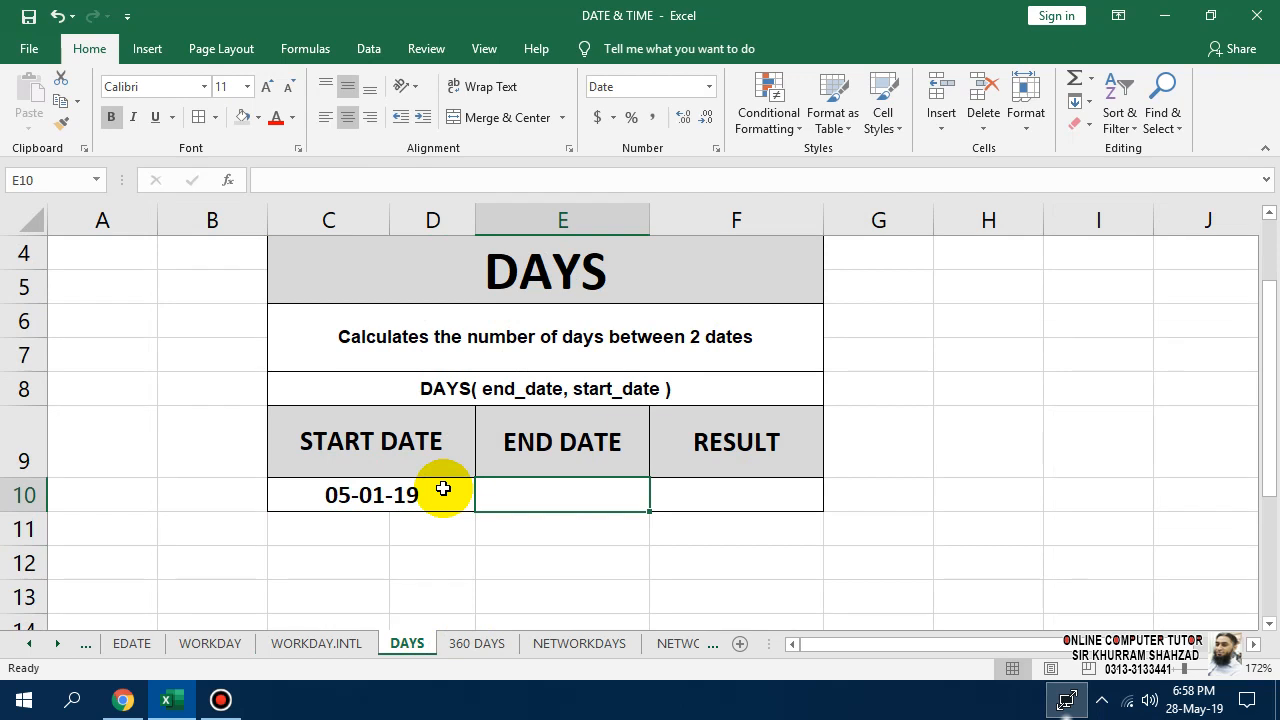
pyautogui.write('10-05-2019')
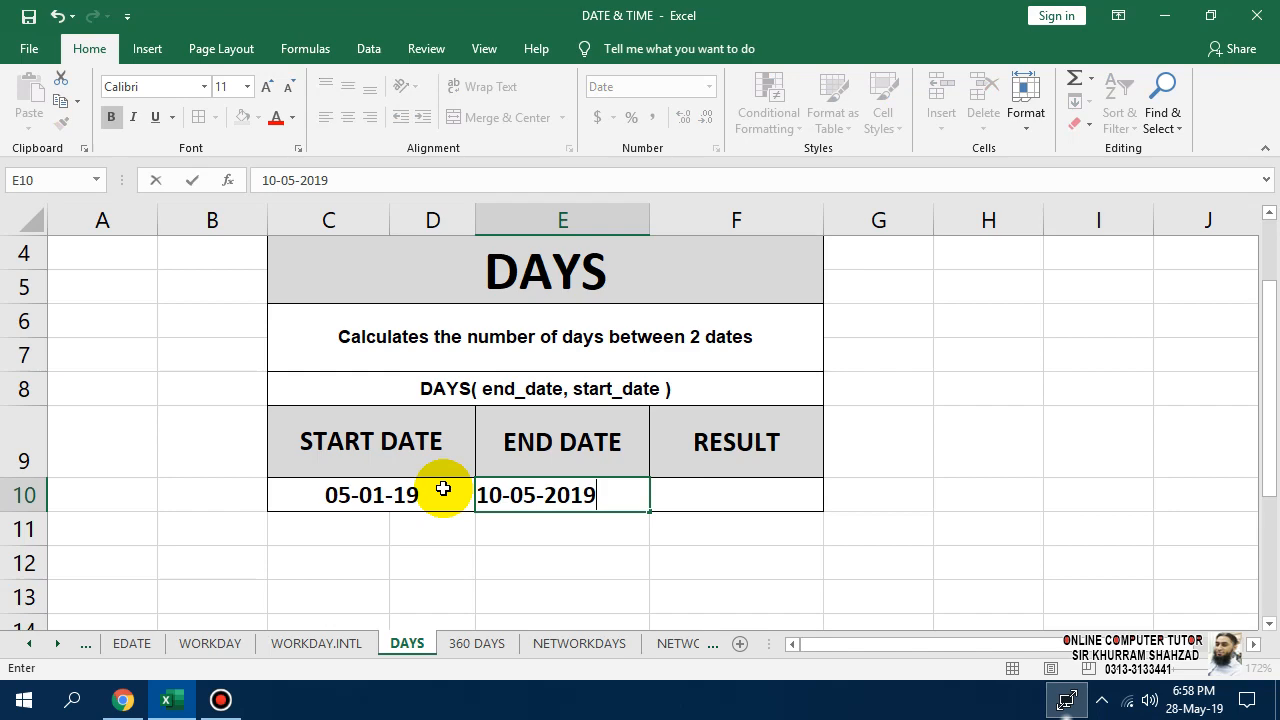
pyautogui.press('Return')
# Step: Calculate the days between the two dates in cell F10 with the formula =DAYS(E10,C10)
pyautogui.press('Right')
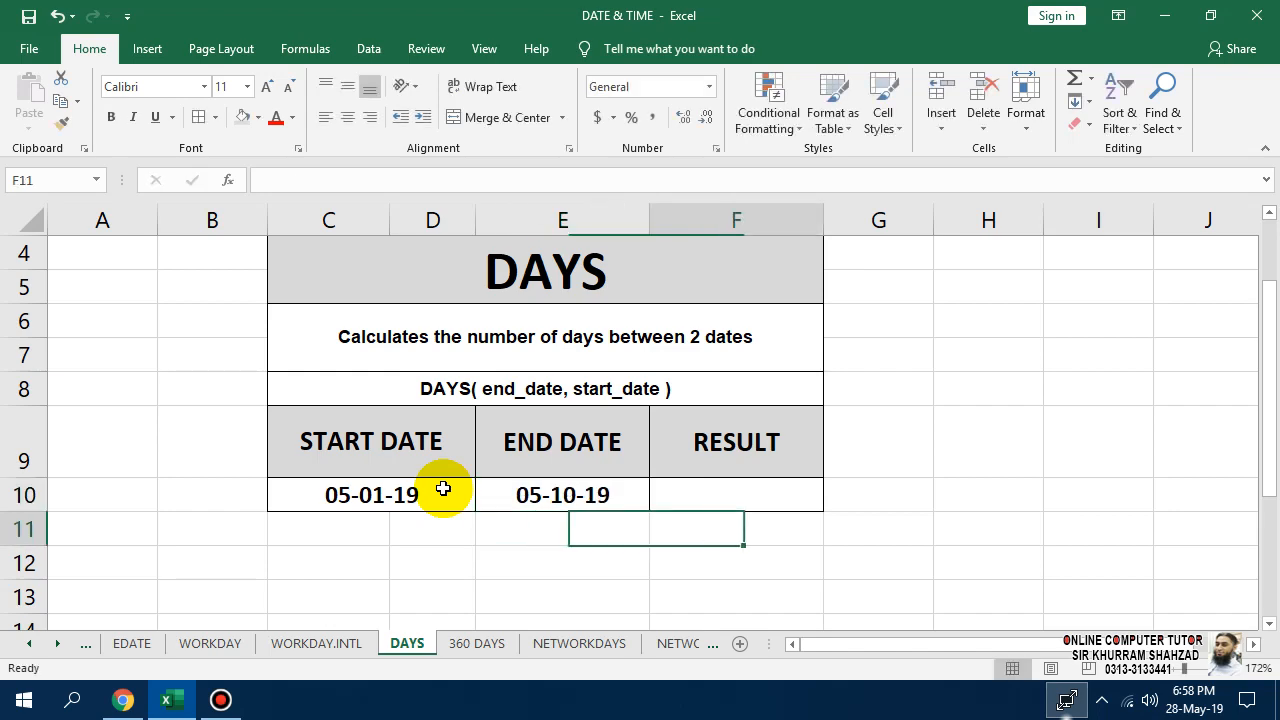
pyautogui.press('Up')
pyautogui.write('=')
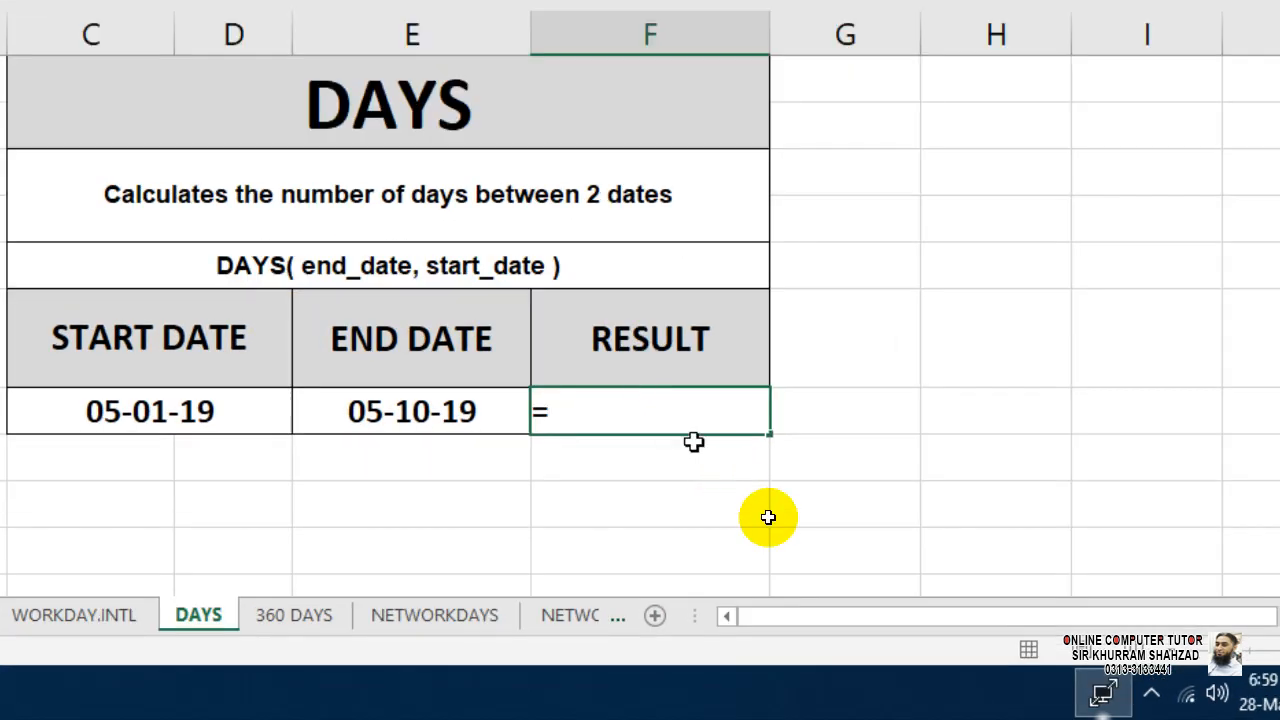
pyautogui.write('day')
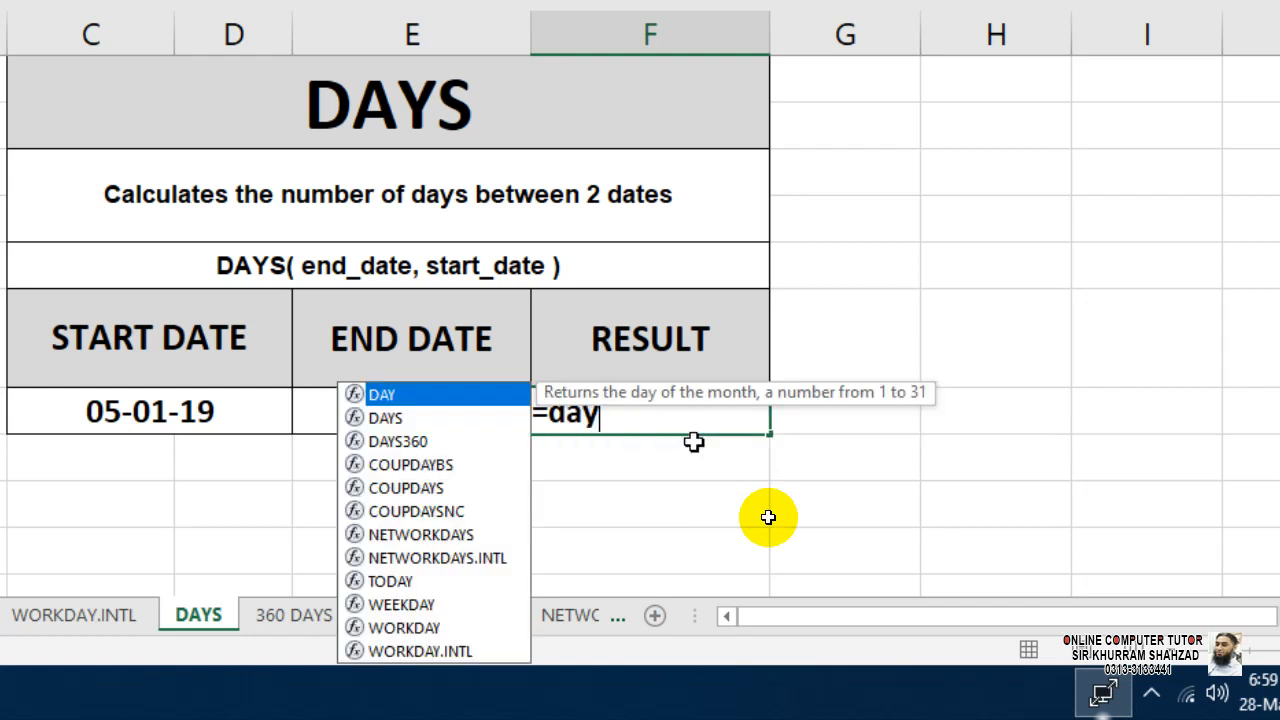
pyautogui.press('Down')
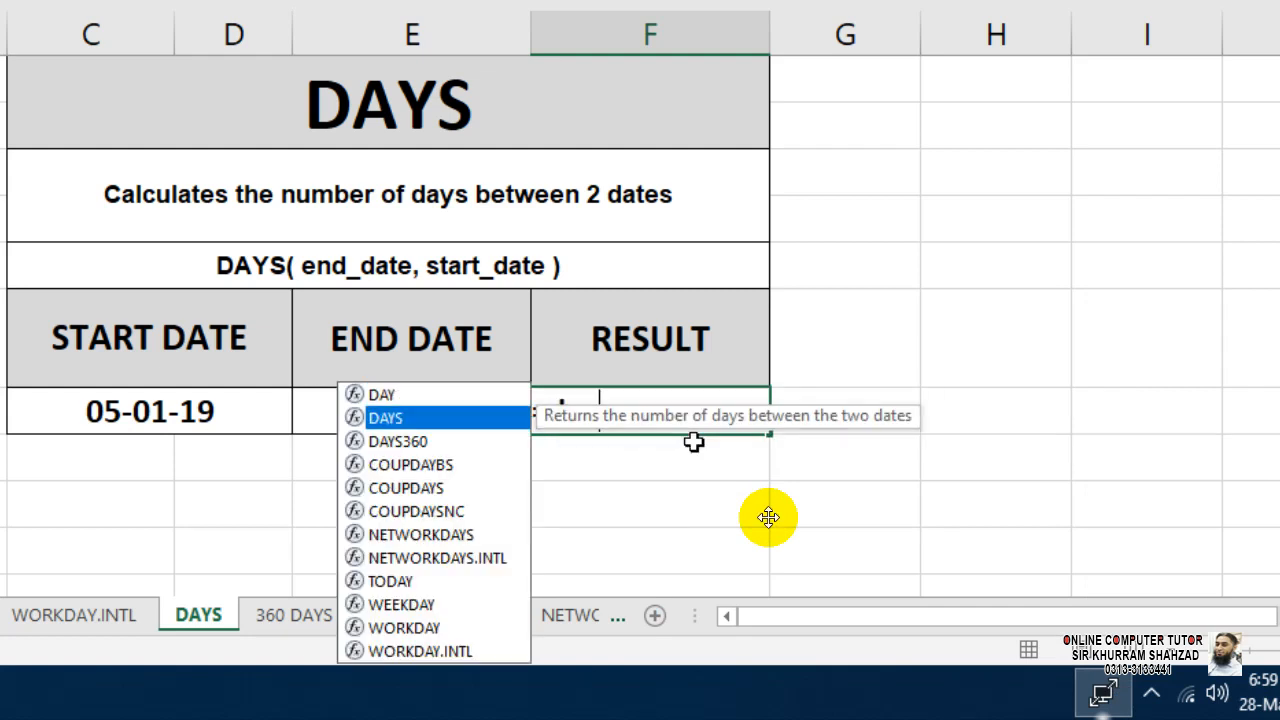
pyautogui.press('Tab')
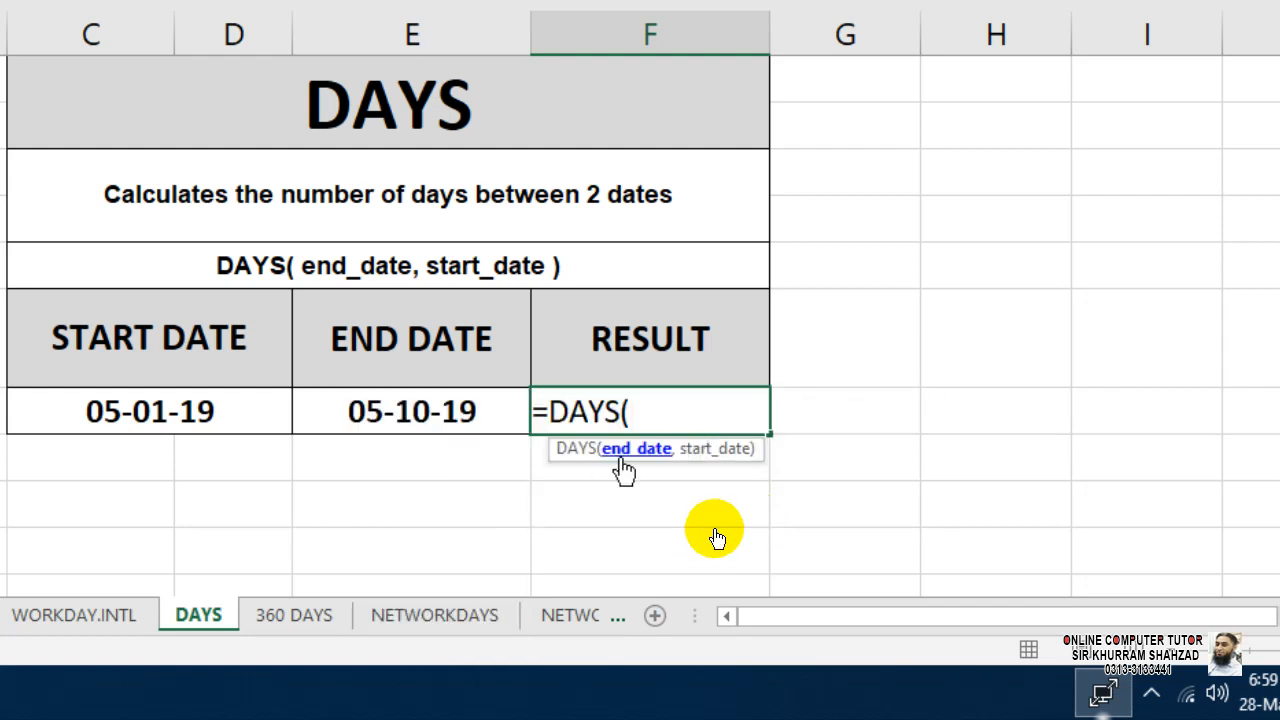
pyautogui.click(485, 412)
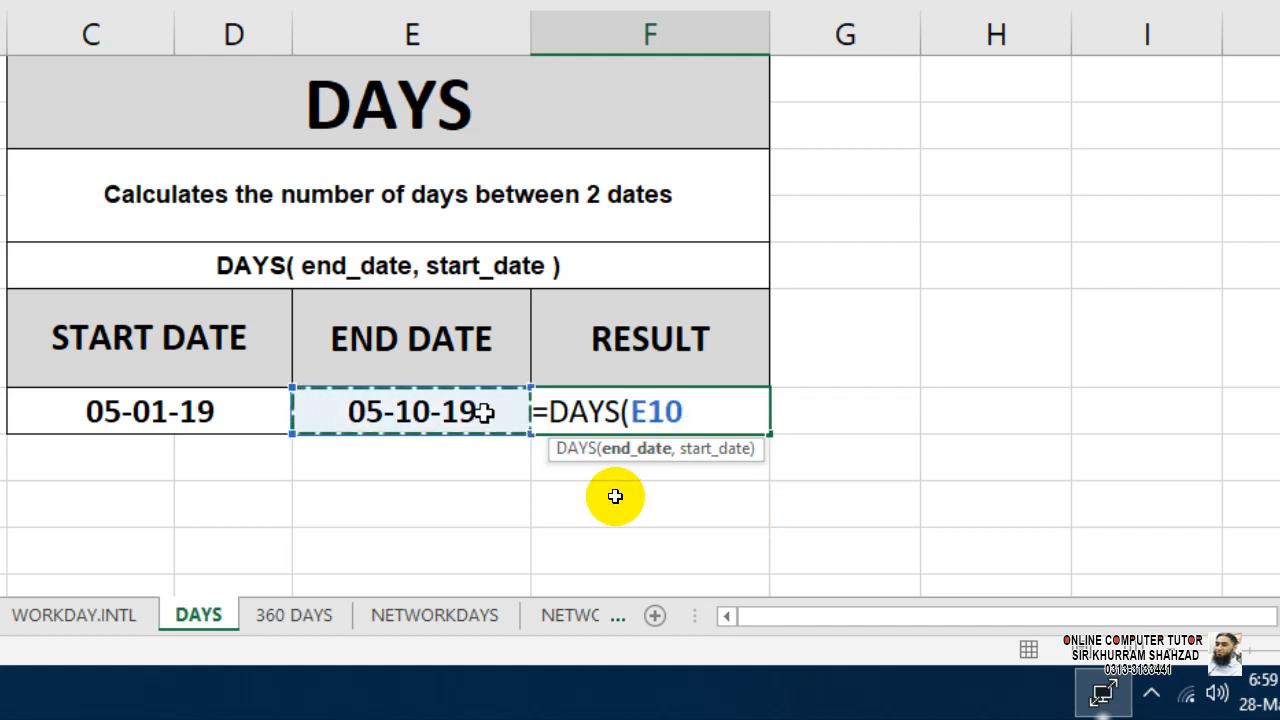
pyautogui.write(',')
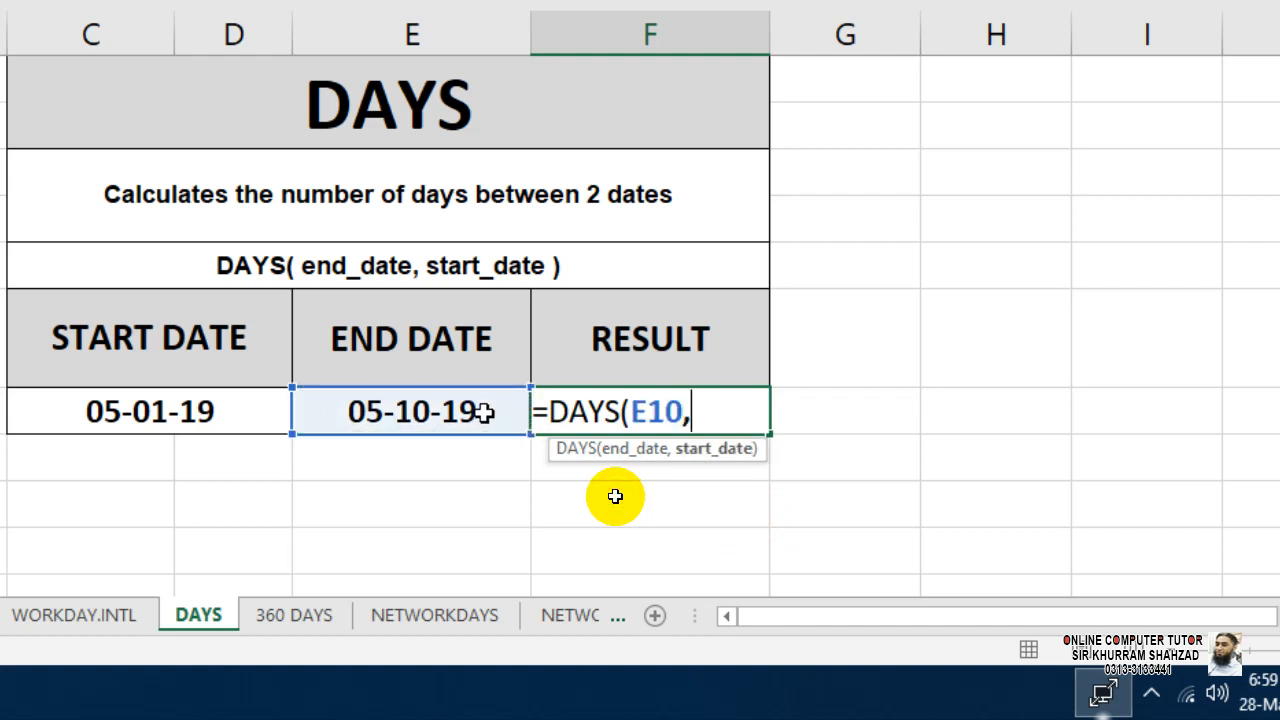
pyautogui.click(187, 412)
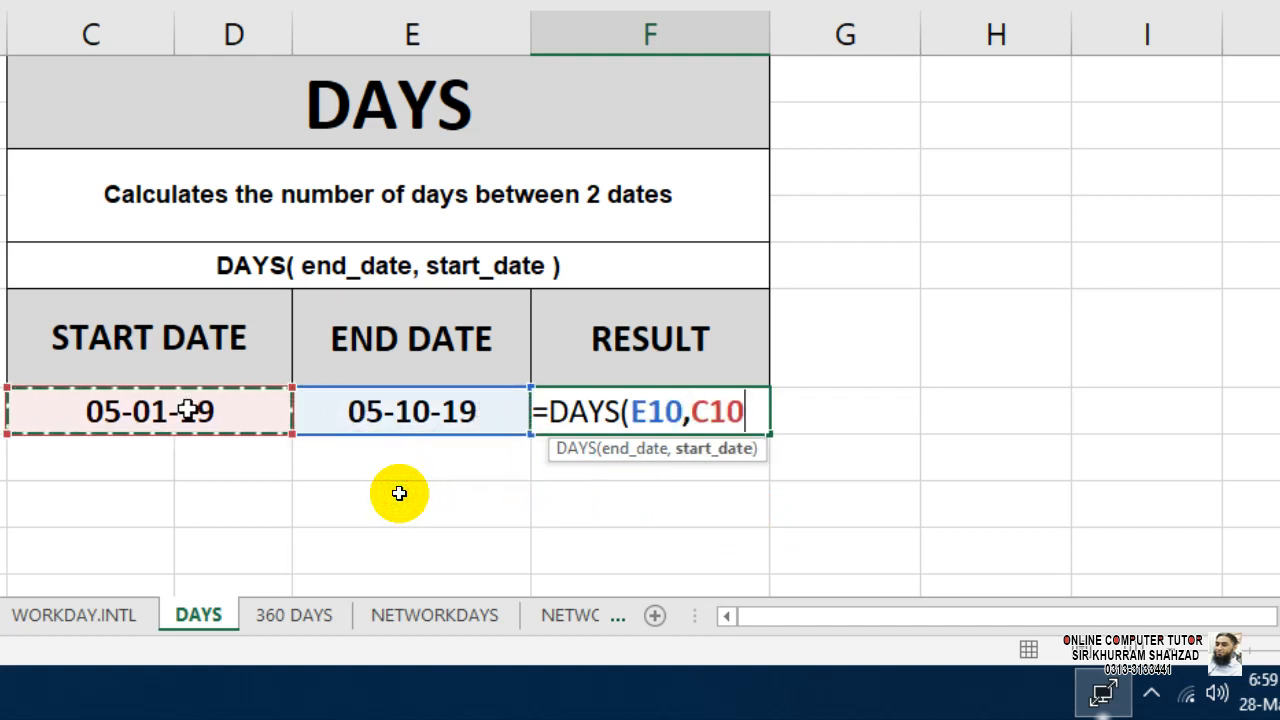
pyautogui.write(')')
pyautogui.press('Return')
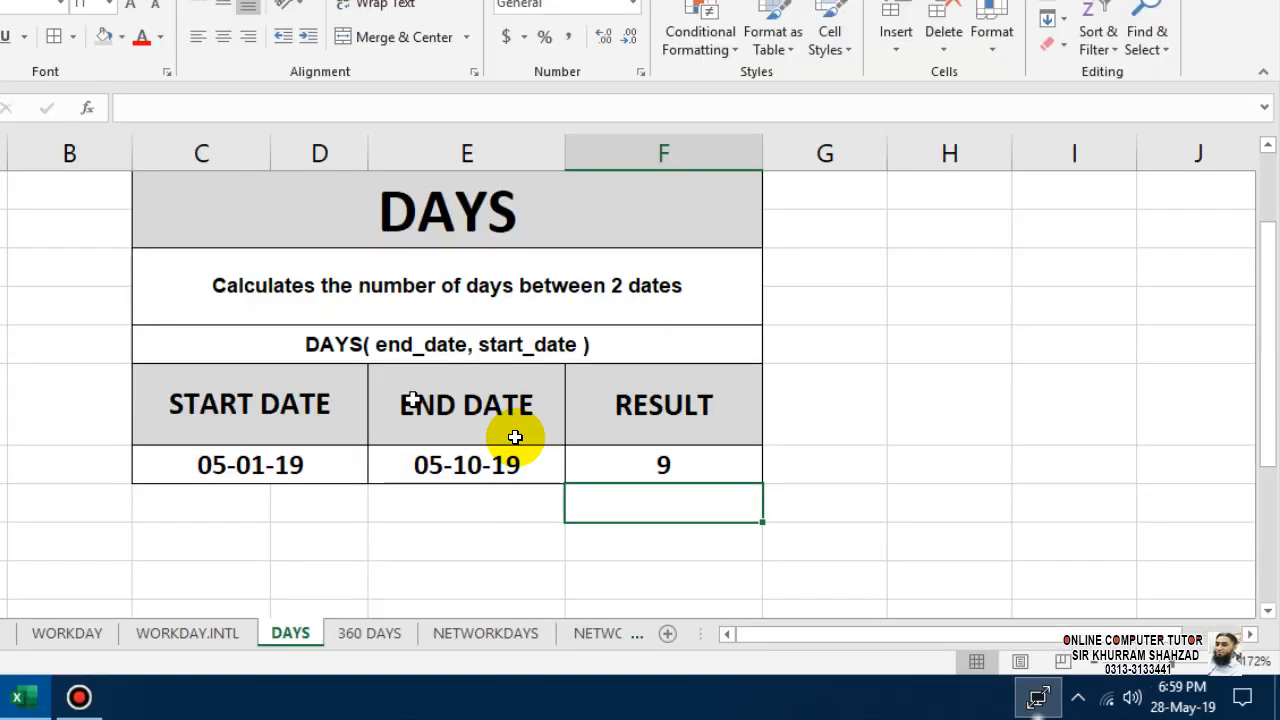
# Step: Review the DAYS formula in F10 and the start and end dates it uses
pyautogui.click(682, 470)
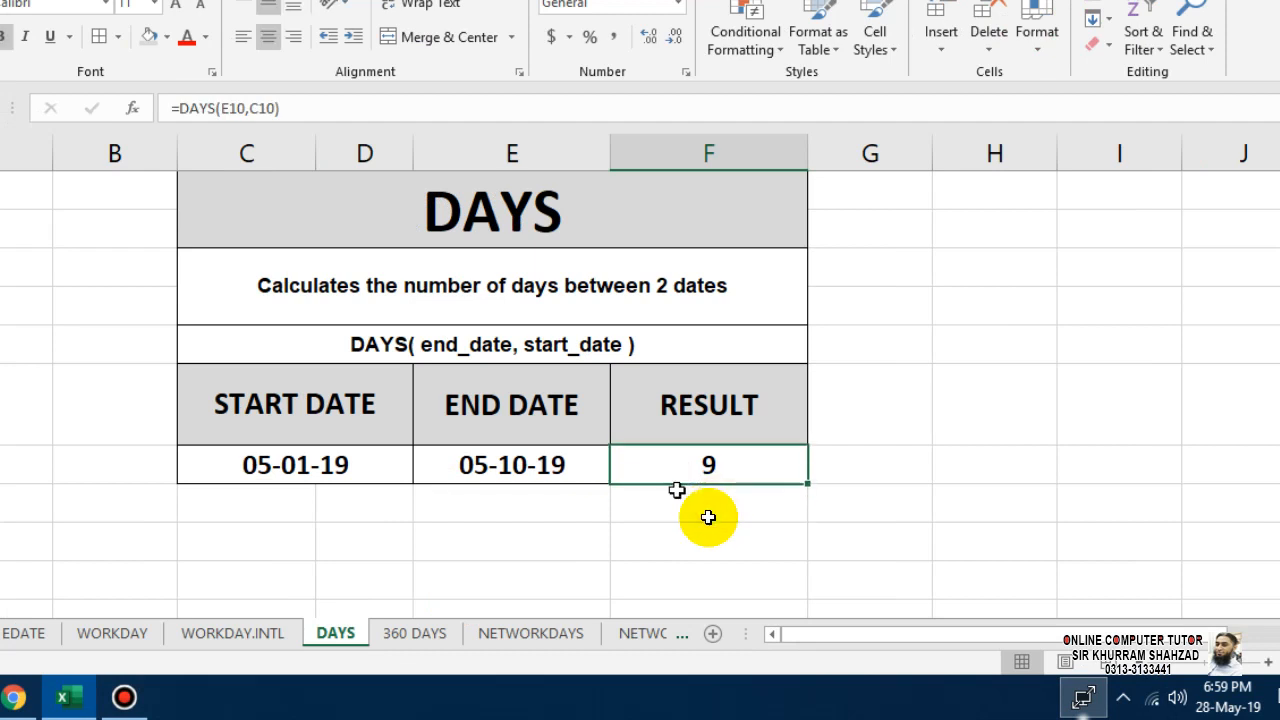
pyautogui.click(380, 472)
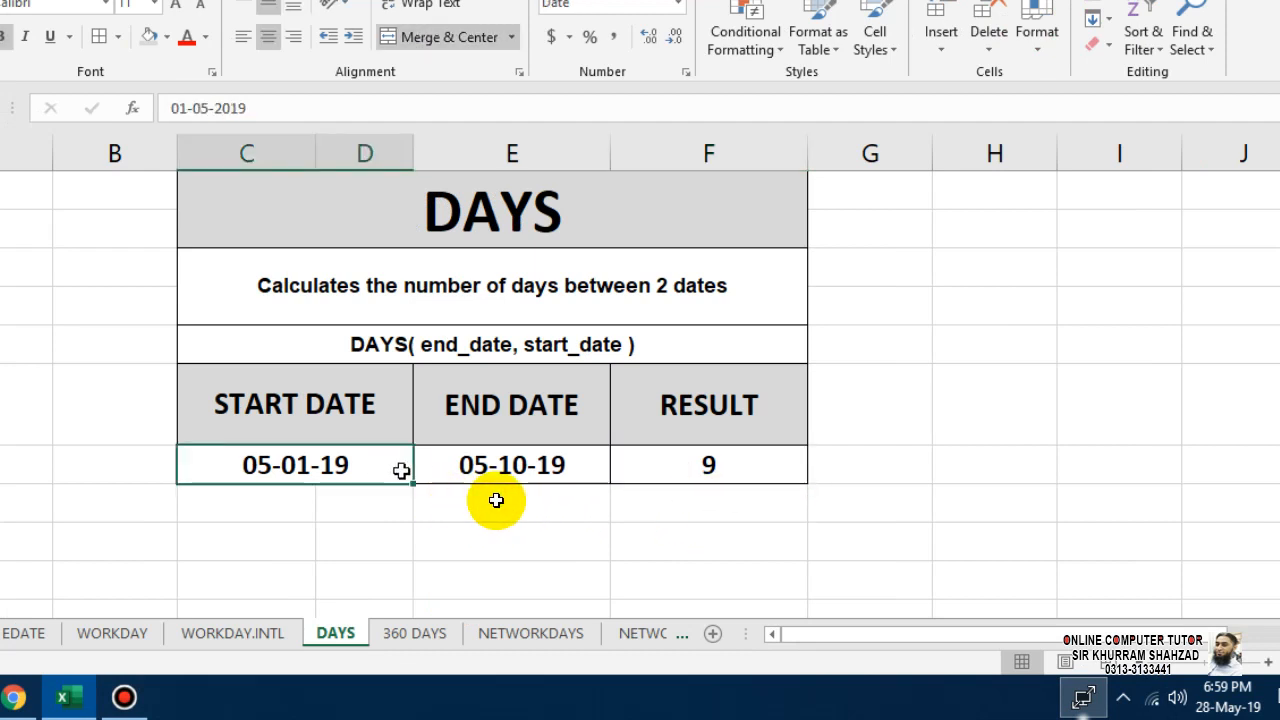
pyautogui.click(502, 468)
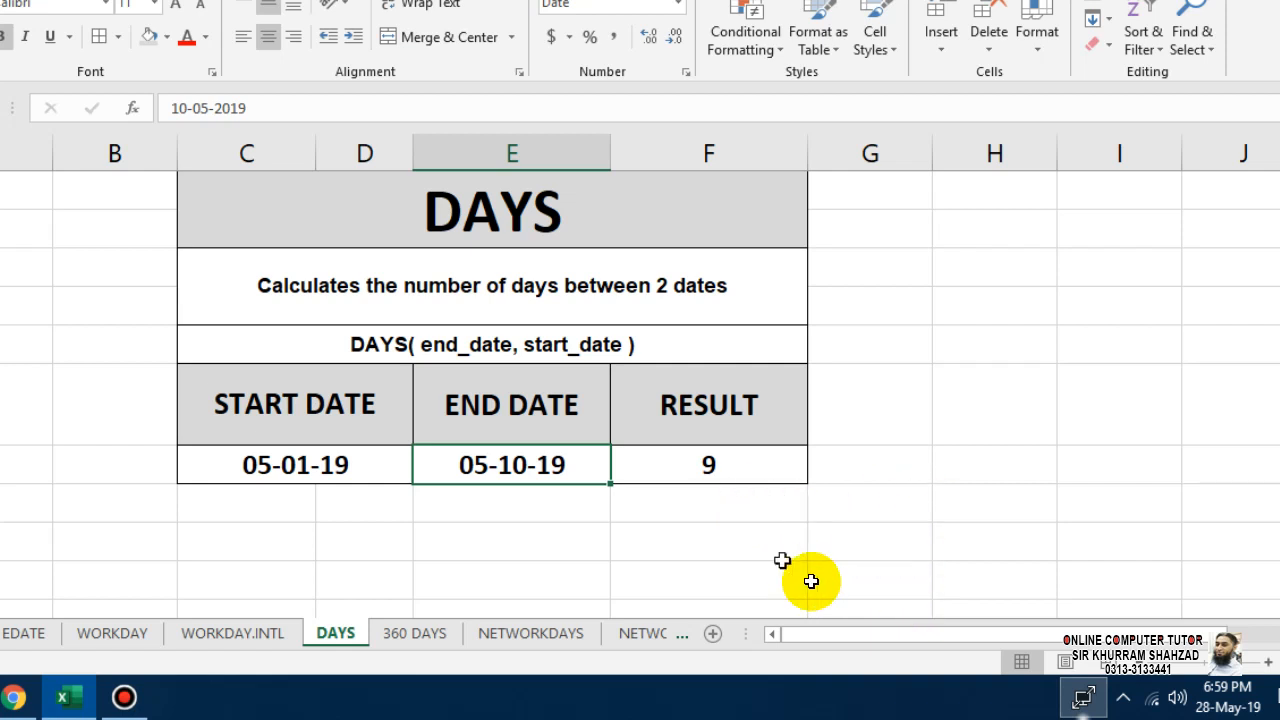
# Step: On the 360 DAYS sheet, calculate =12*30 in an empty column H cell beside the table and clear that cell again
pyautogui.click(420, 638)
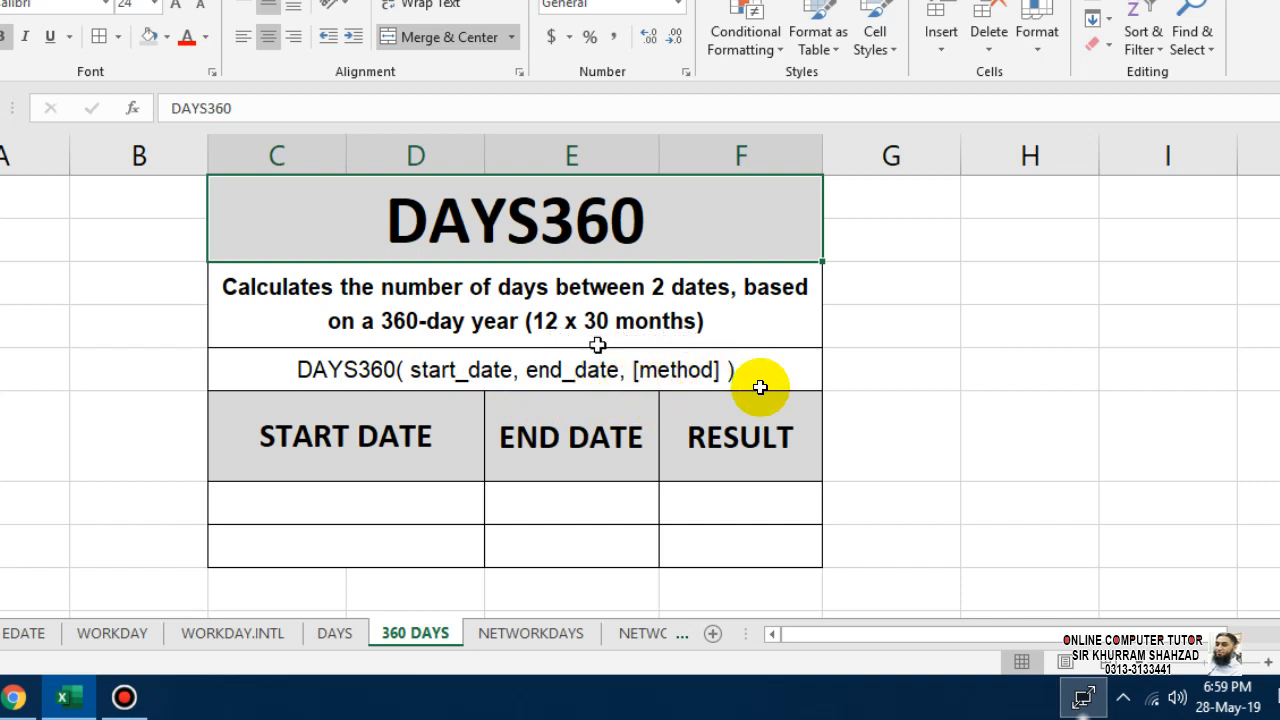
pyautogui.click(872, 337)
pyautogui.press('Right')
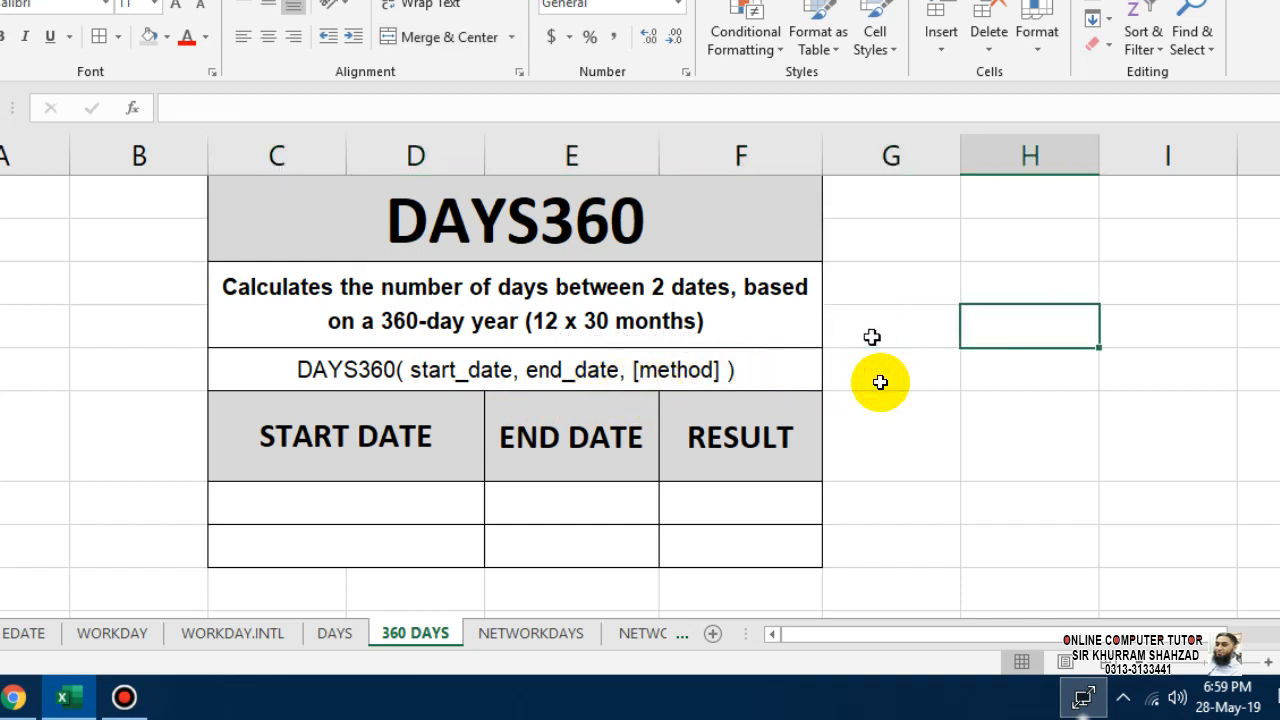
pyautogui.write('=12*30')
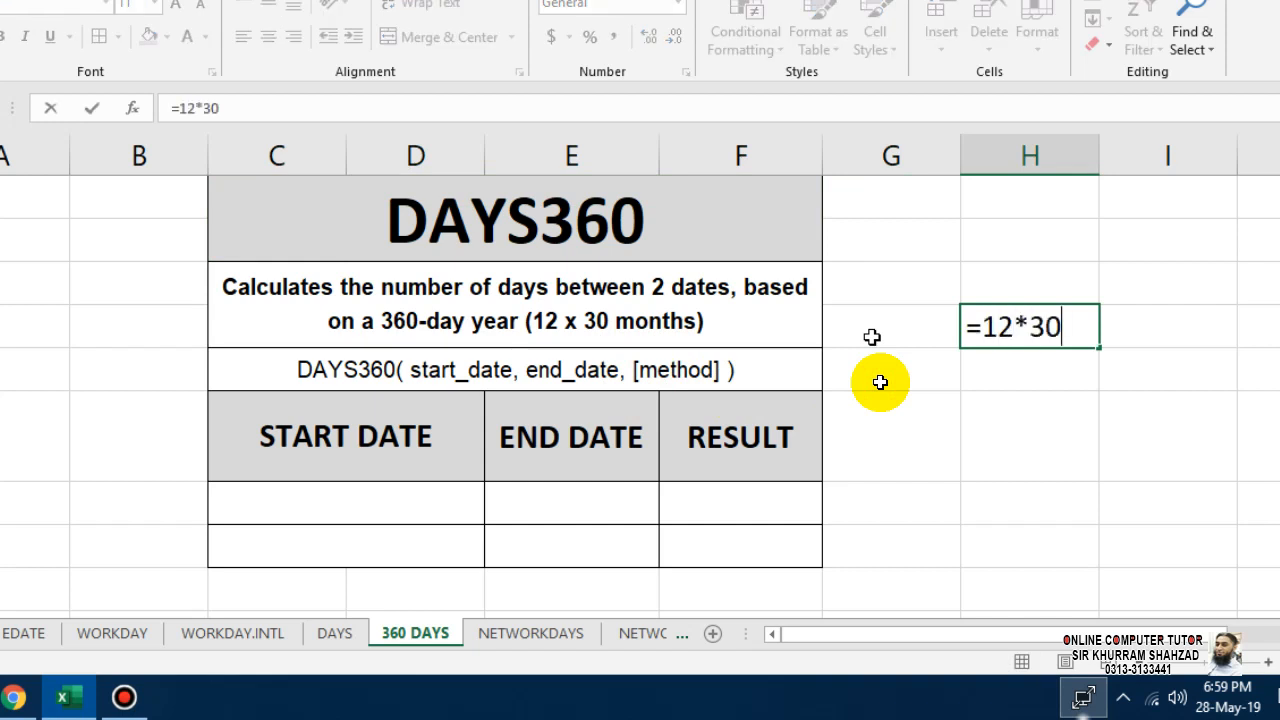
pyautogui.press('Return')
pyautogui.press('Up')
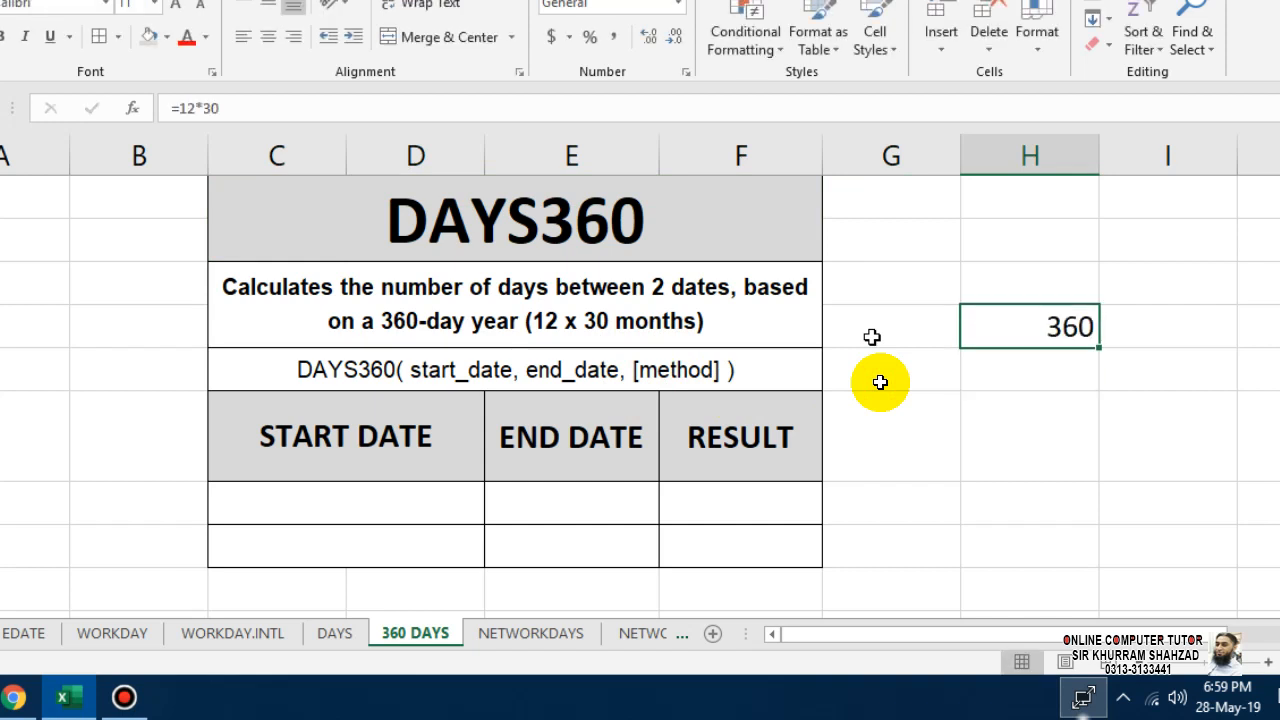
pyautogui.press('Delete')
# Step: Enter the start date 20-05-2019 in the first data row of the DAYS360 table on the 360 DAYS sheet
pyautogui.press('Left')
pyautogui.press('Left')
pyautogui.press('Left')
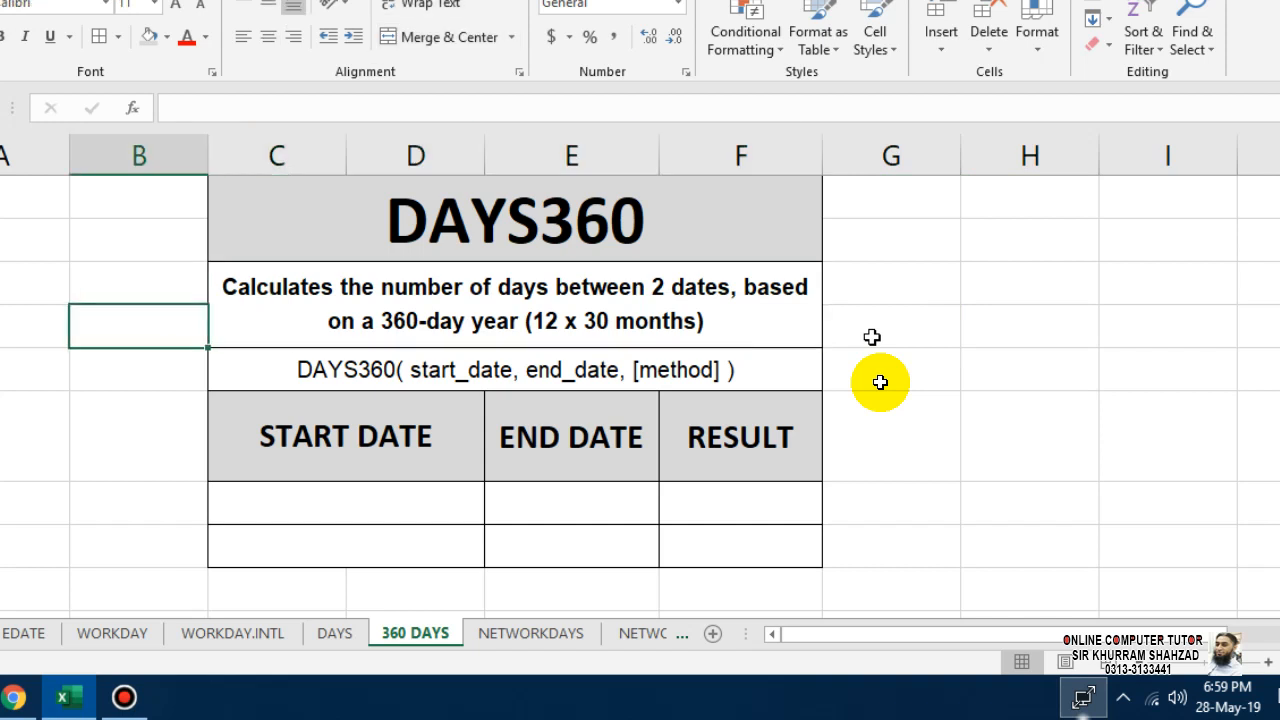
pyautogui.press('Down')
pyautogui.press('Right')
pyautogui.press('Down')
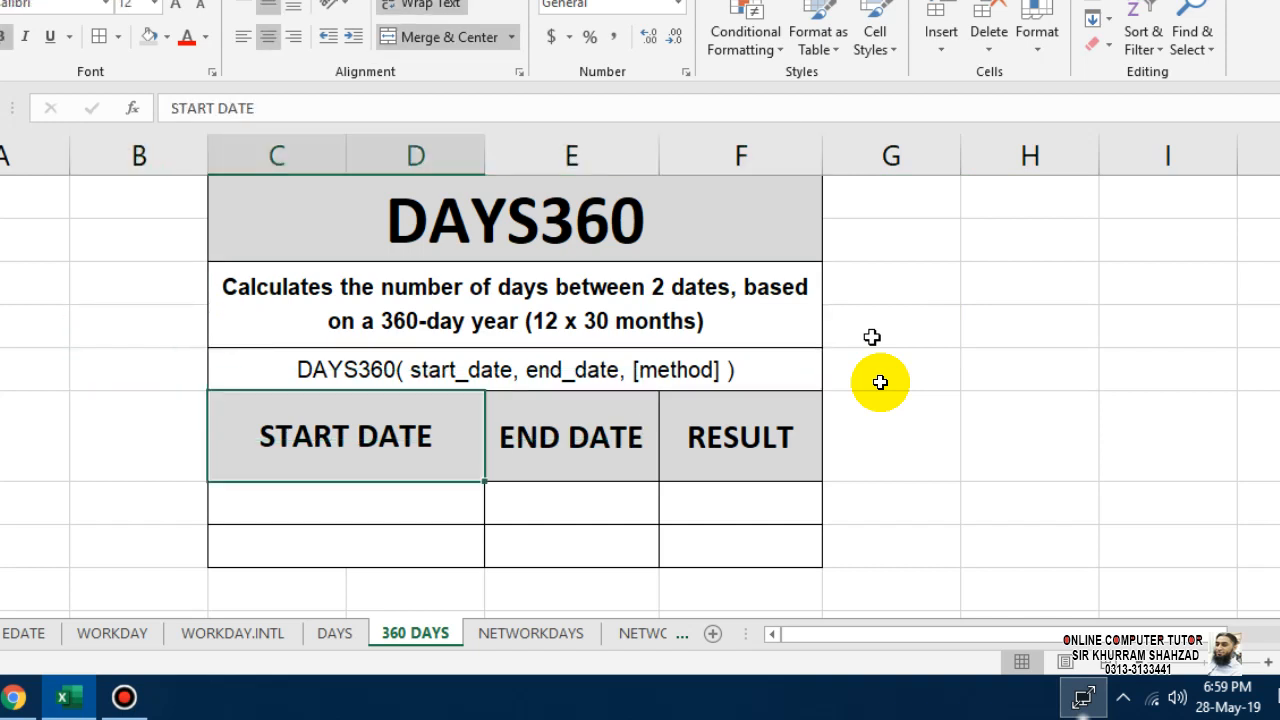
pyautogui.press('Down')
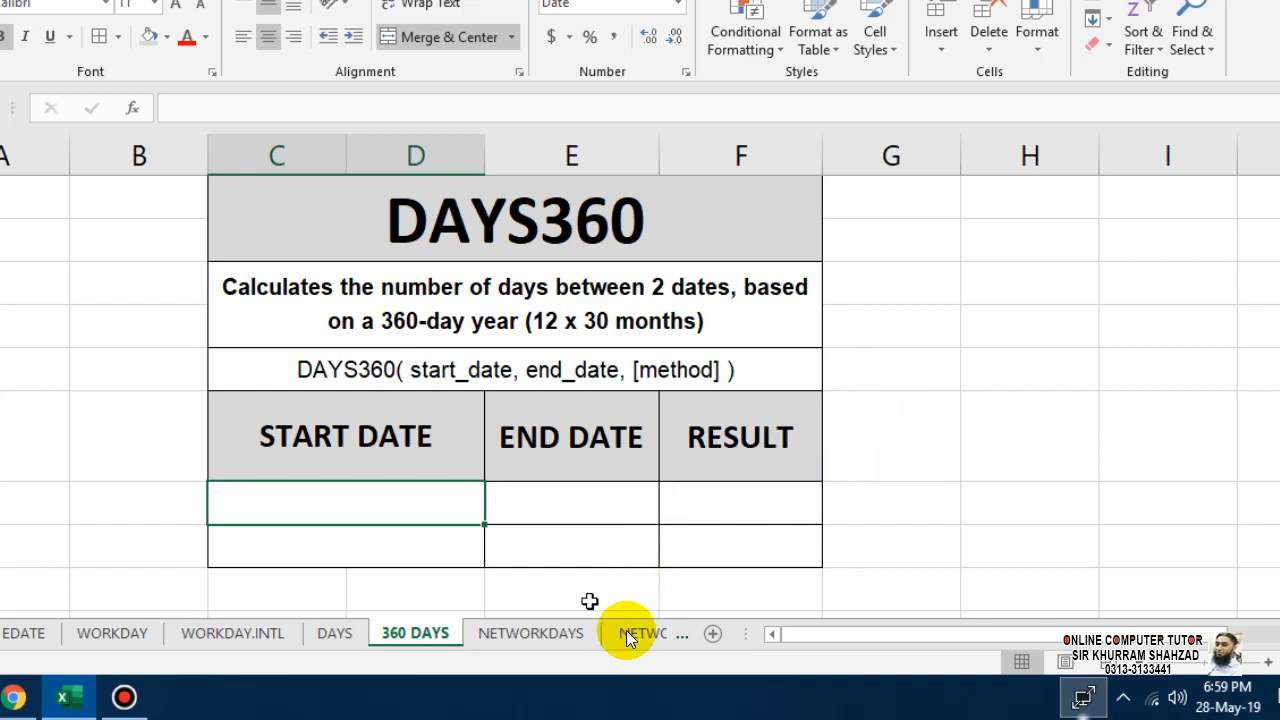
pyautogui.click(578, 633)
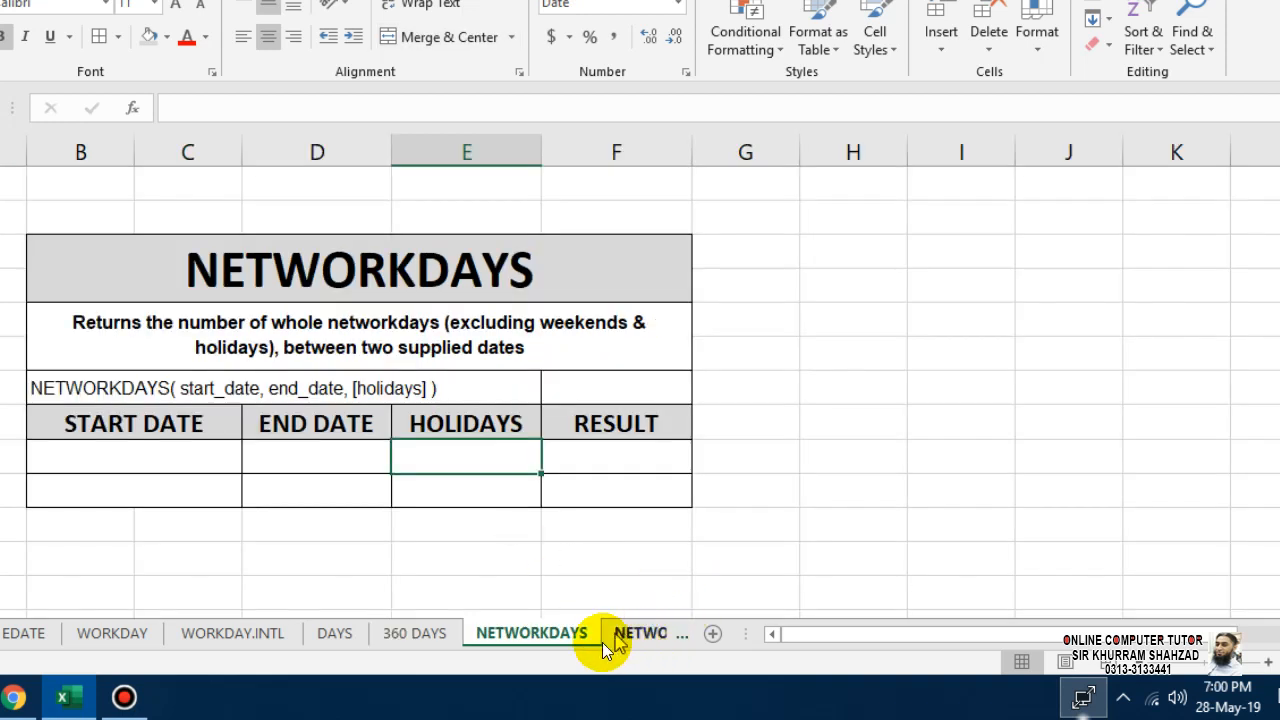
pyautogui.click(440, 640)
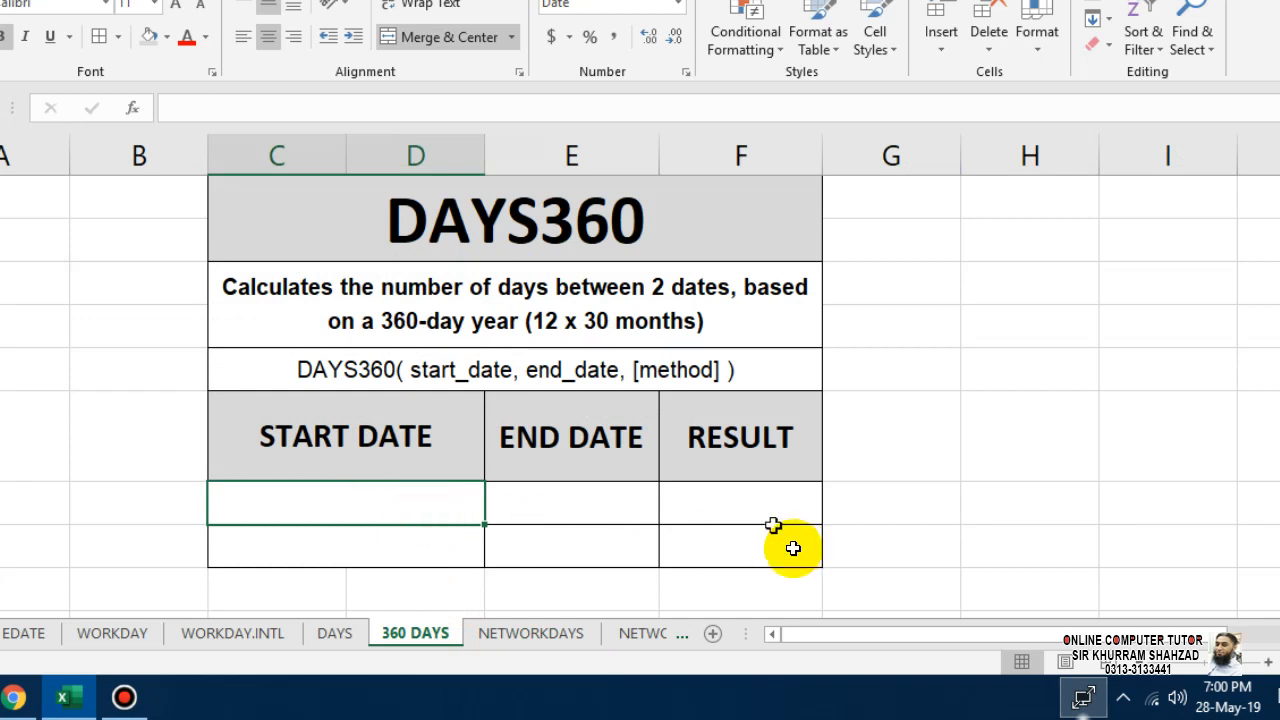
pyautogui.write('20-05-2')
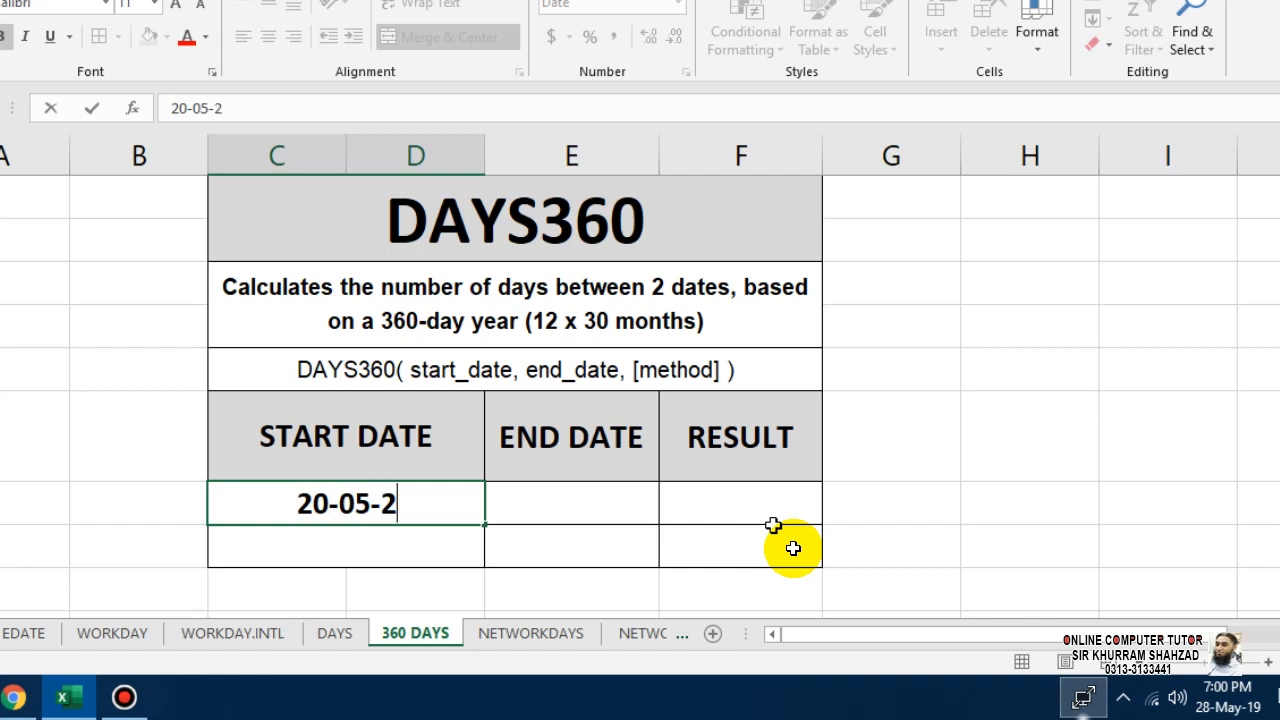
pyautogui.write('019')
pyautogui.press('Return')
# Step: Enter the end date 28-05-2019 in cell E9 of the DAYS360 table
pyautogui.press('Right')
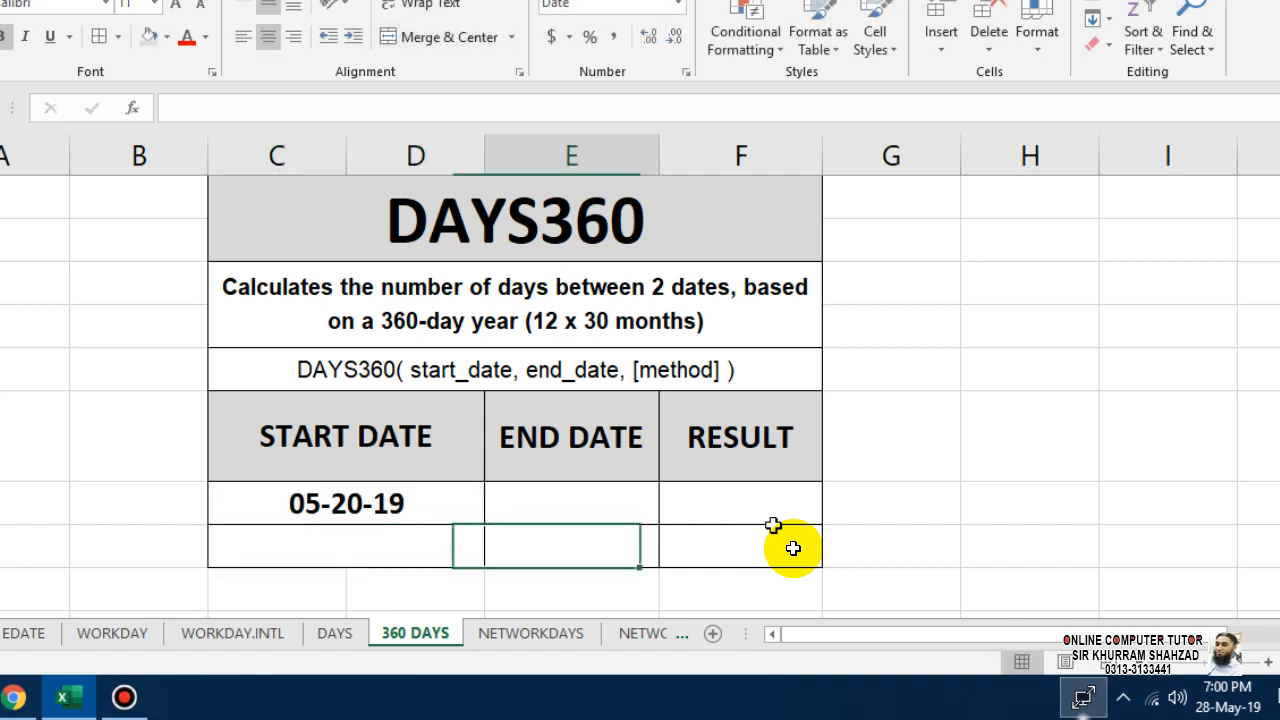
pyautogui.press('Up')
pyautogui.write('28-')
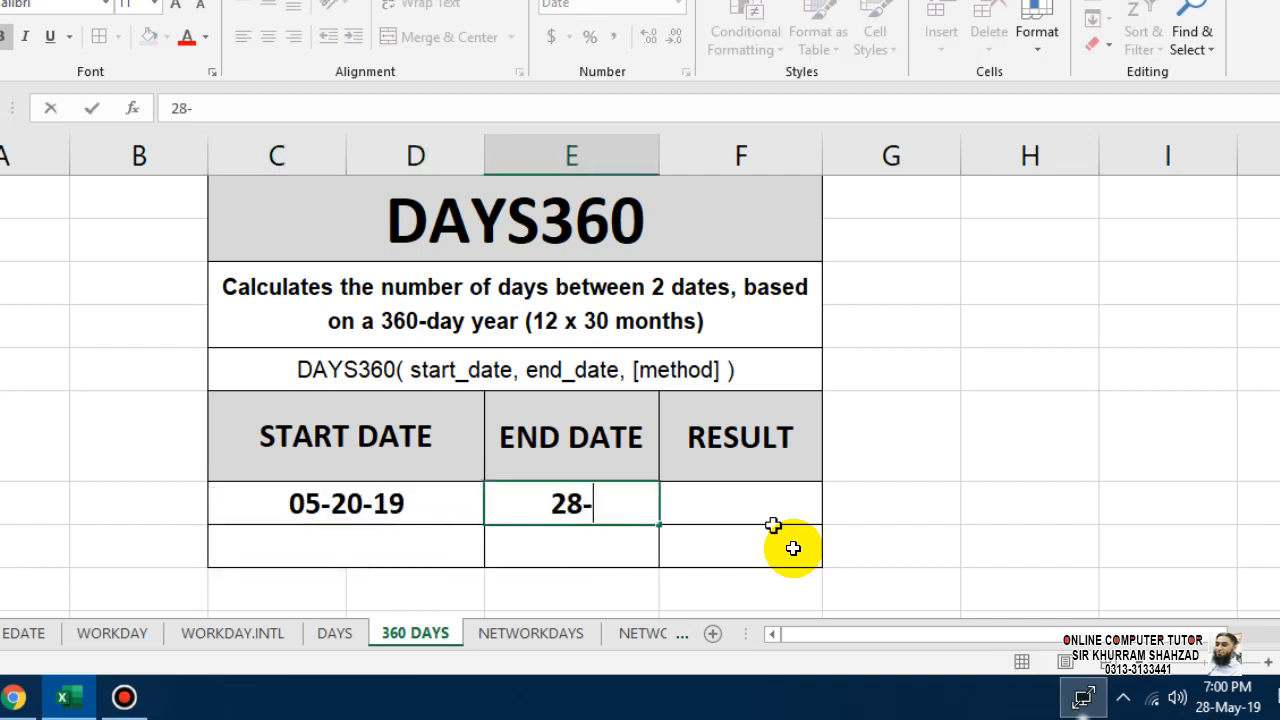
pyautogui.write('05-2019')
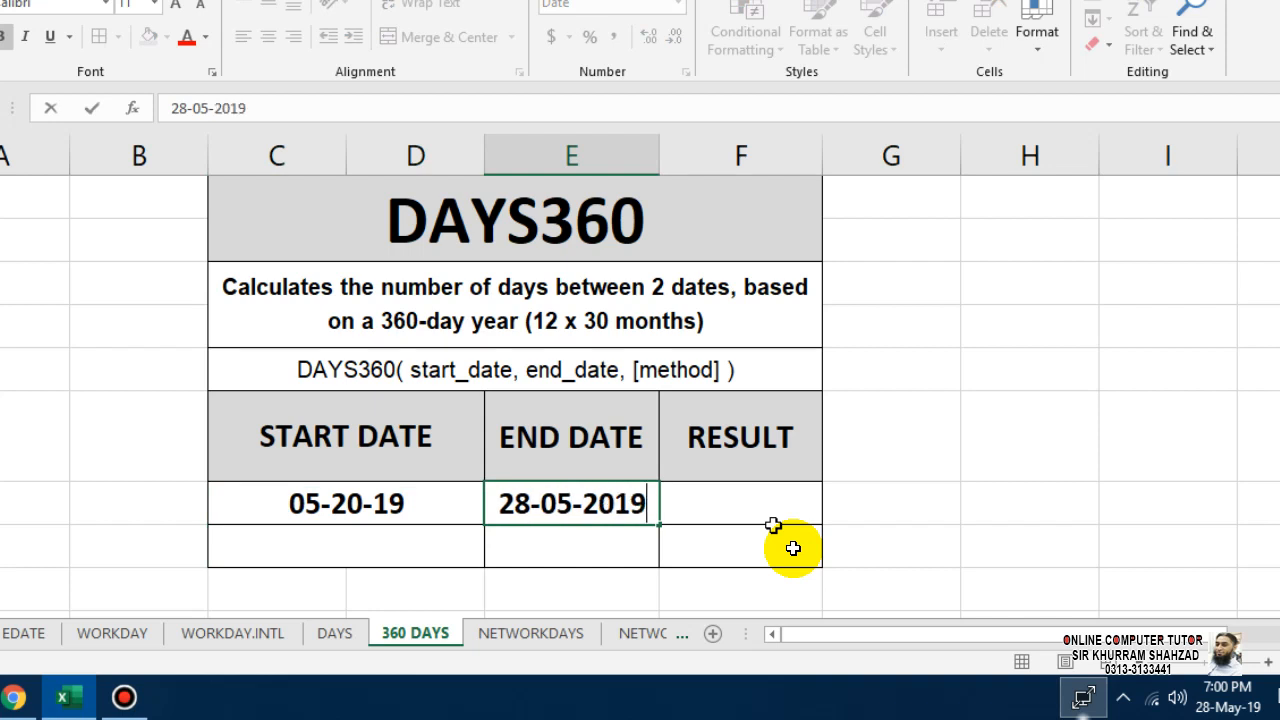
pyautogui.press('Tab')
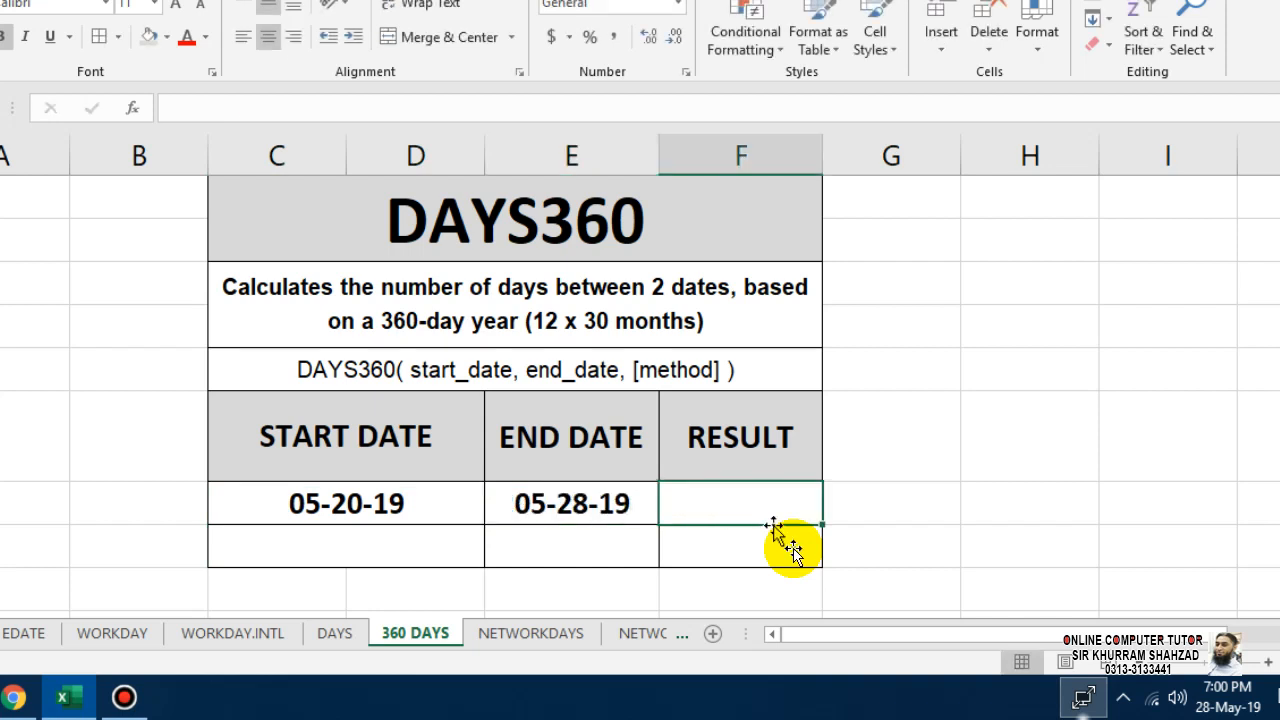
# Step: Calculate the days between the two dates on a 360-day basis in cell F9 with the formula =DAYS360(C9,E9)
pyautogui.write('=')
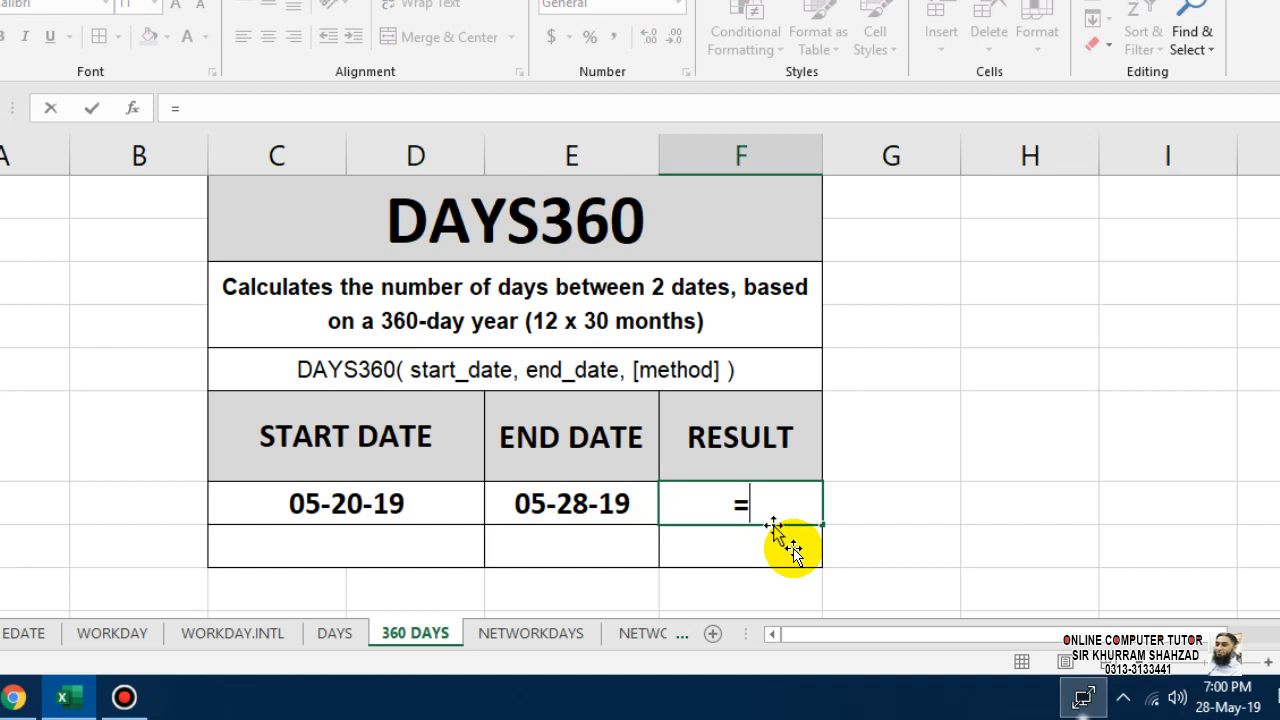
pyautogui.write('days')
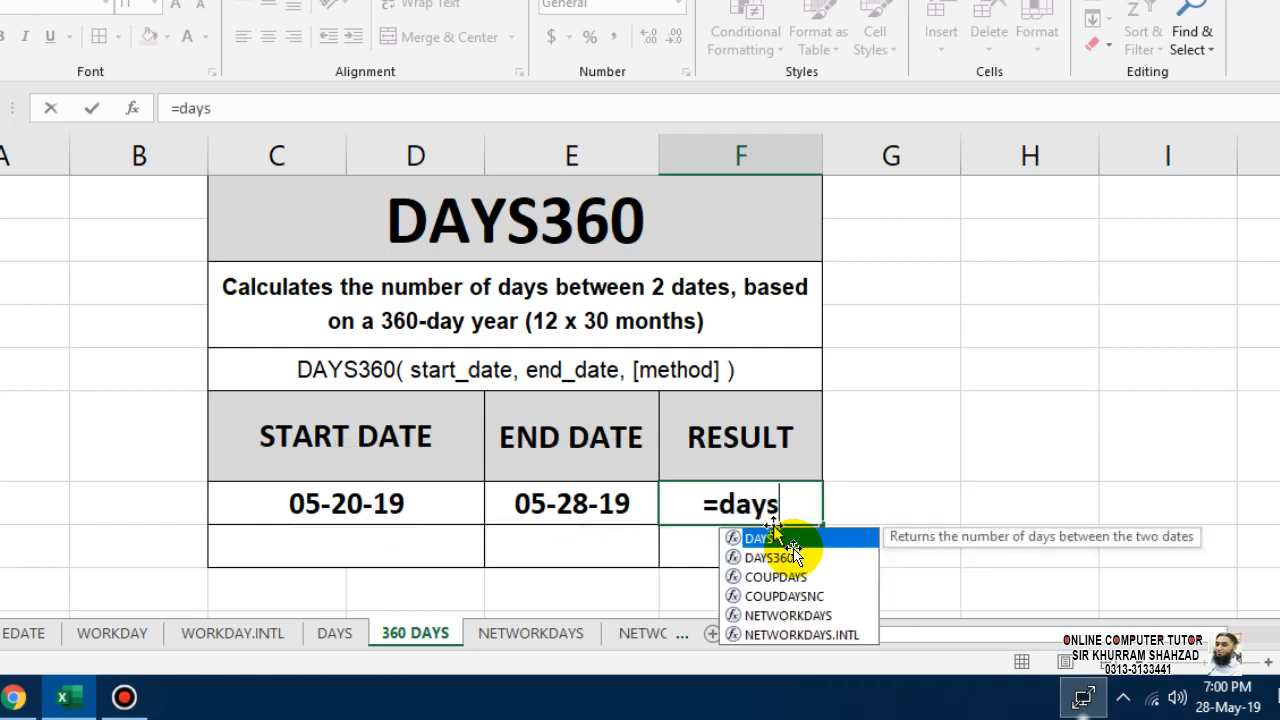
pyautogui.click(791, 553)
pyautogui.doubleClick(791, 555)
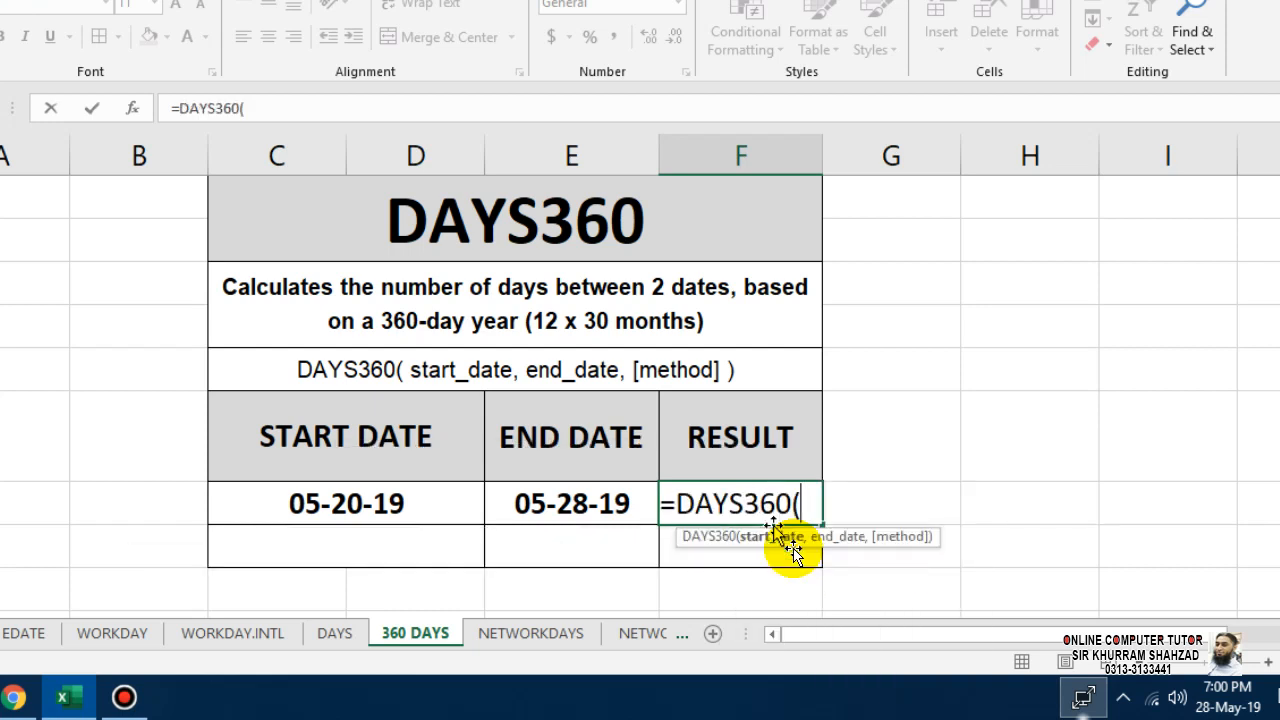
pyautogui.click(400, 503)
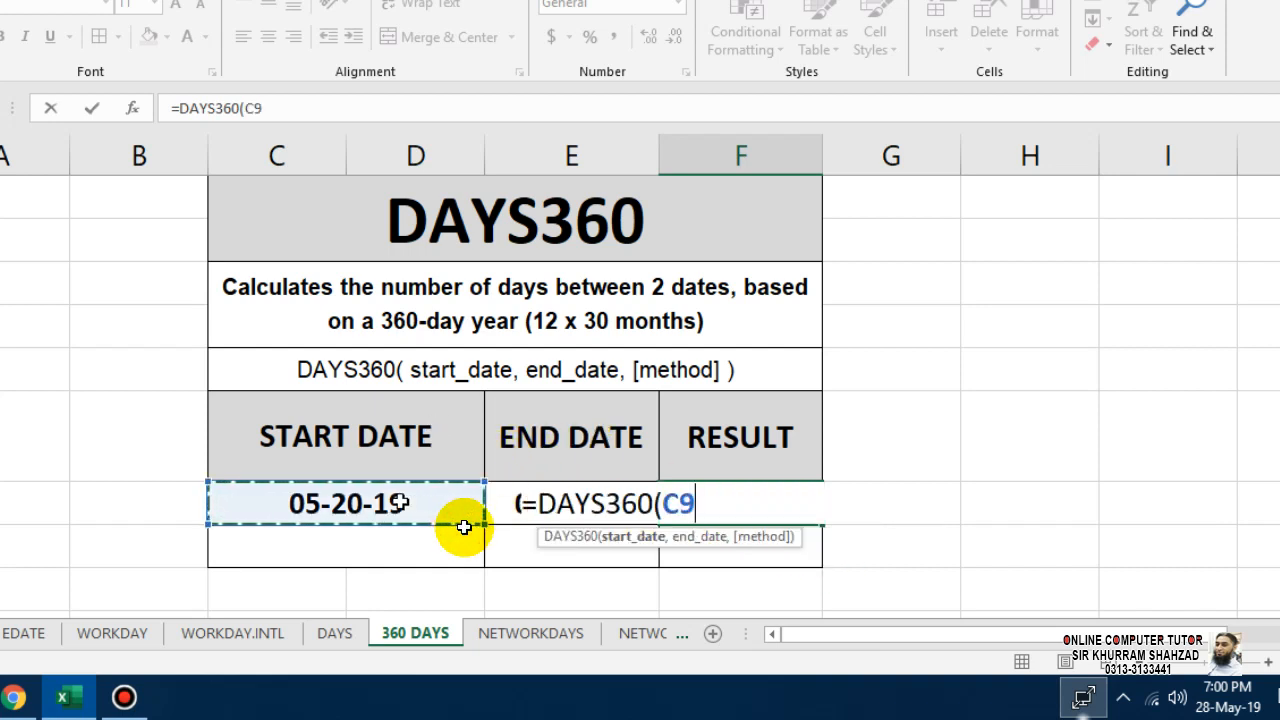
pyautogui.write(',')
pyautogui.click(600, 562)
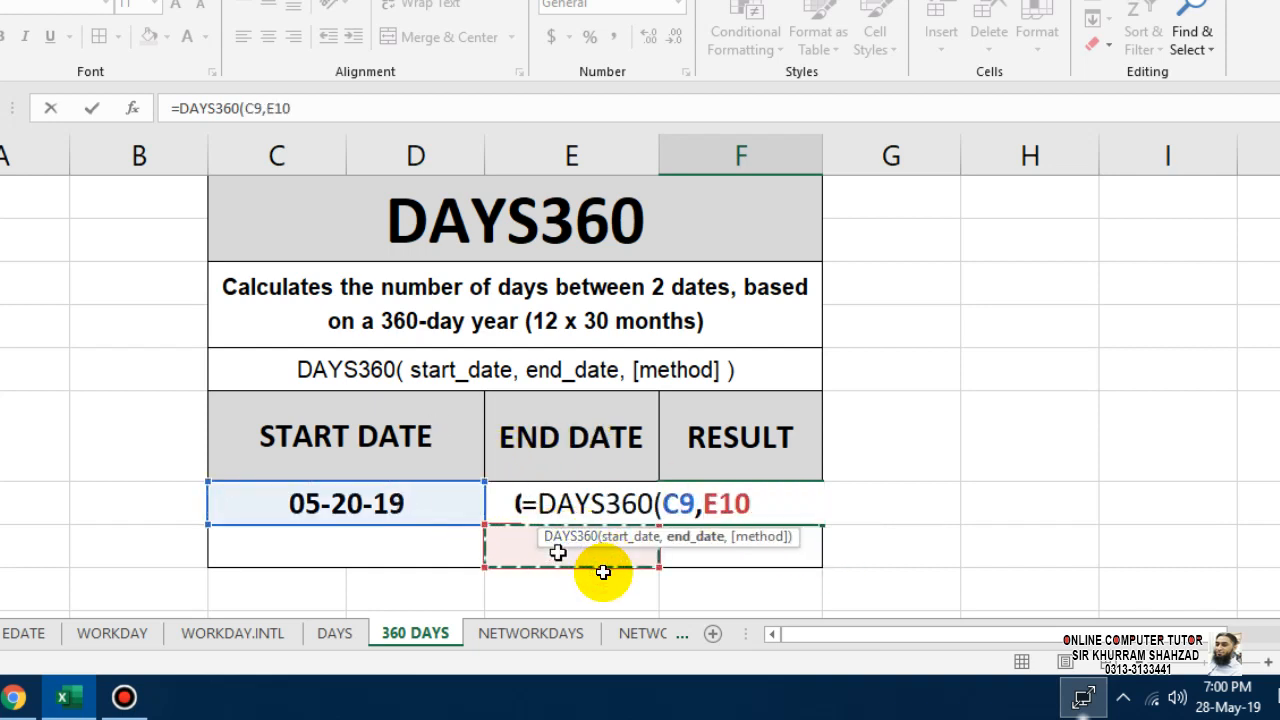
pyautogui.press('Up')
pyautogui.write(')')
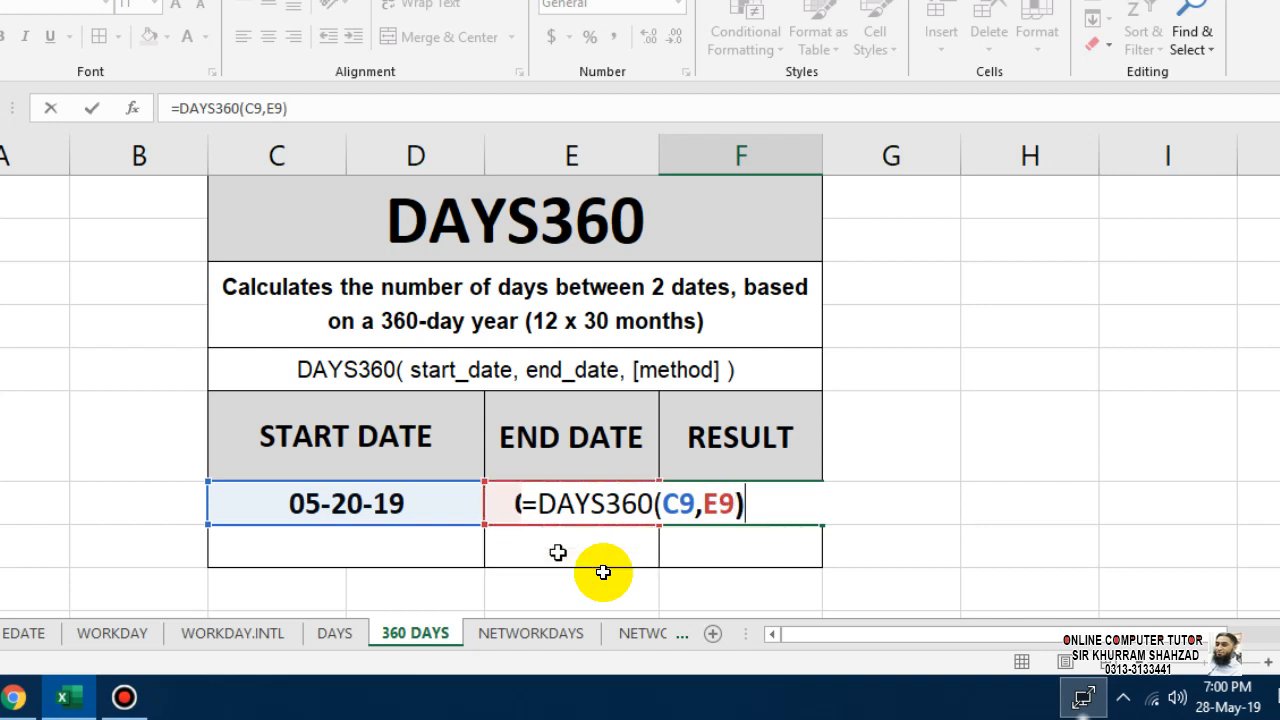
pyautogui.press('Return')
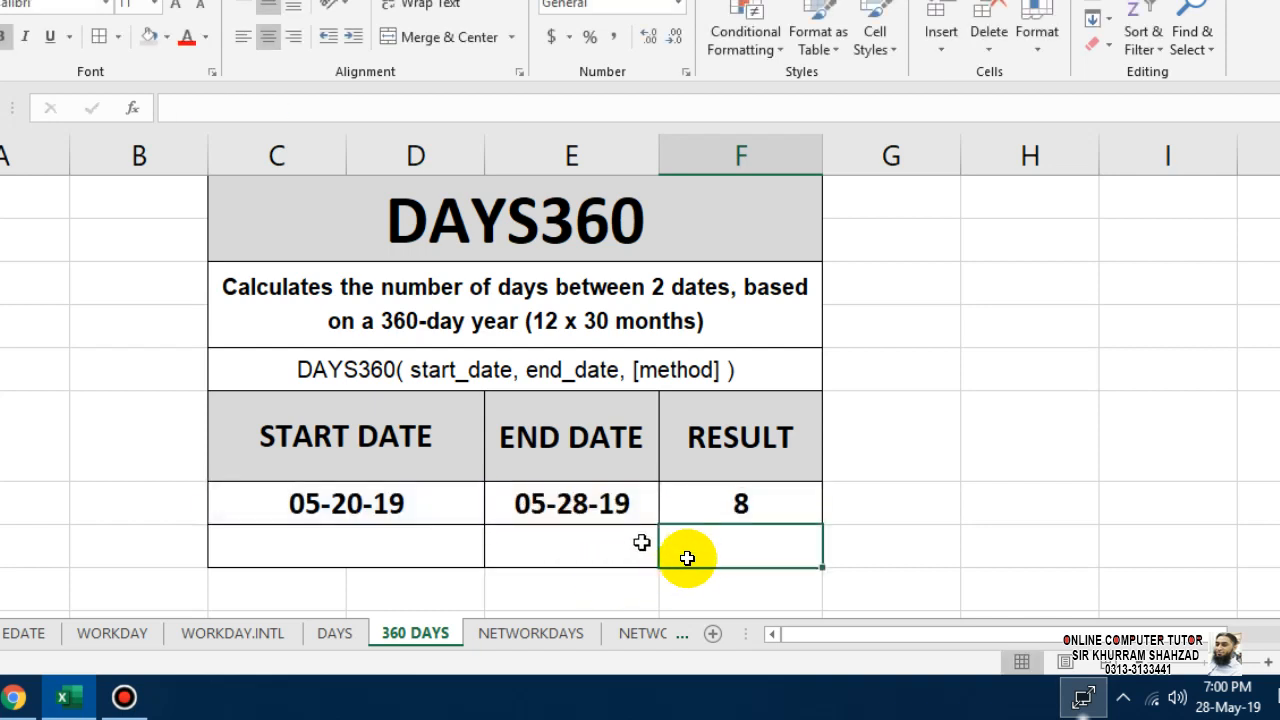
# Step: Review the DAYS360 formula in F9 and the start and end dates it uses
pyautogui.click(676, 506)
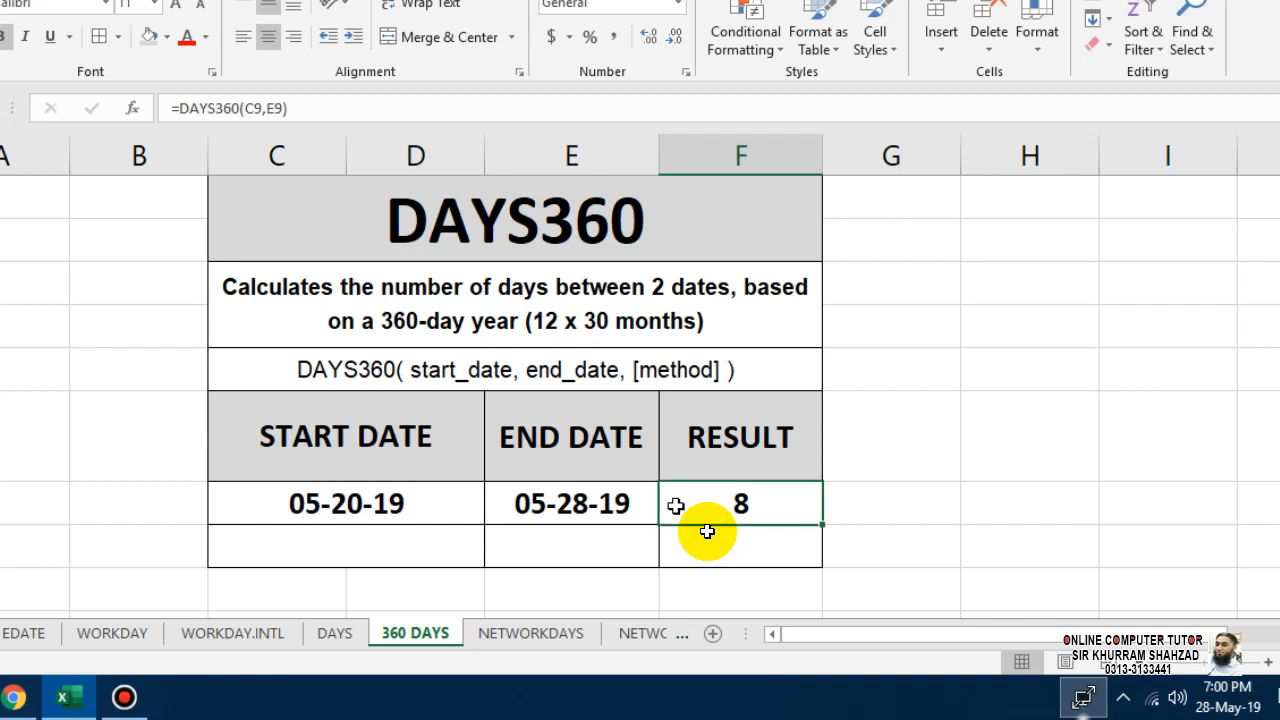
pyautogui.click(572, 505)
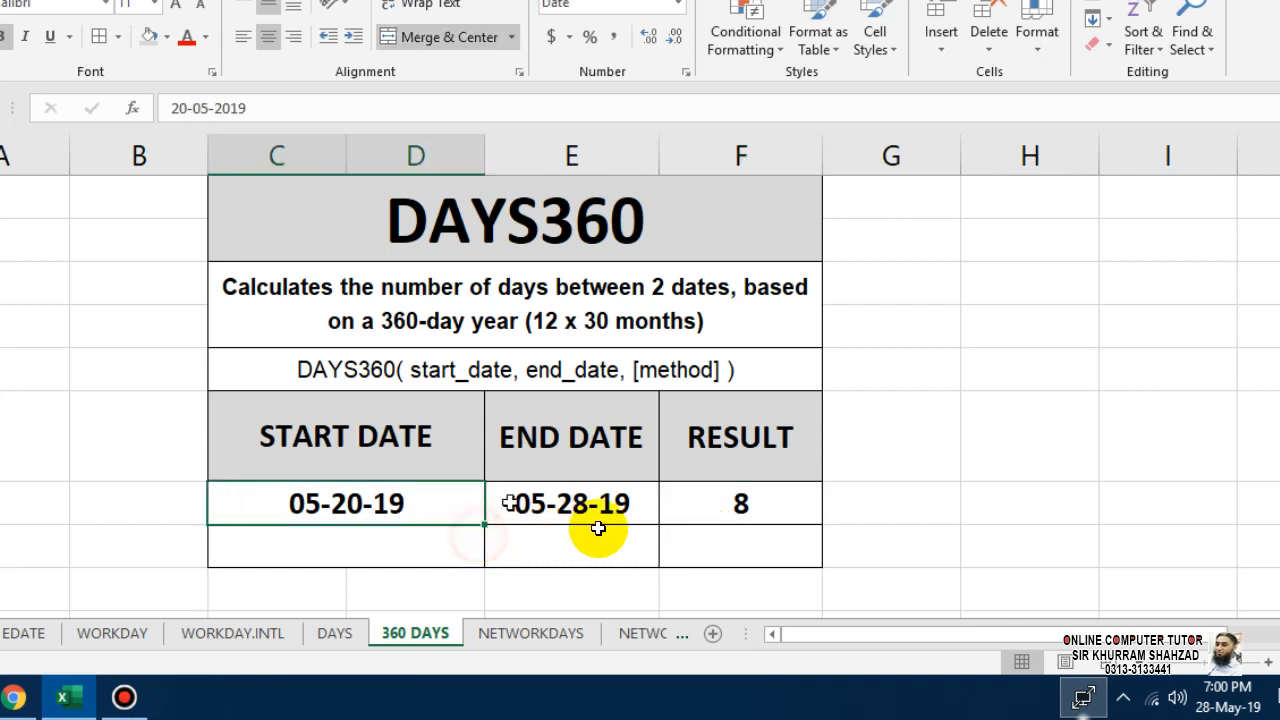
pyautogui.click(450, 505)
pyautogui.click(568, 505)
pyautogui.click(760, 518)
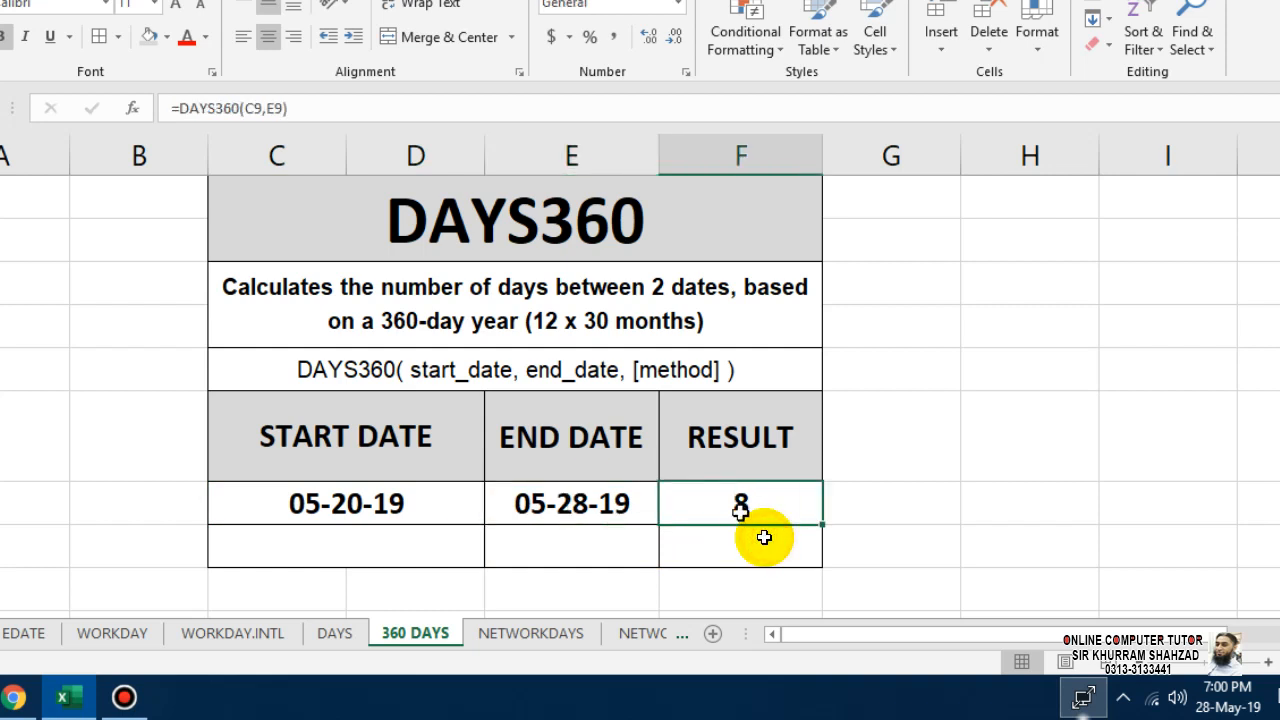
# Step: Enter the second row's start date in cell C10 with the formula =DATE(1985,12,25)
pyautogui.click(400, 556)
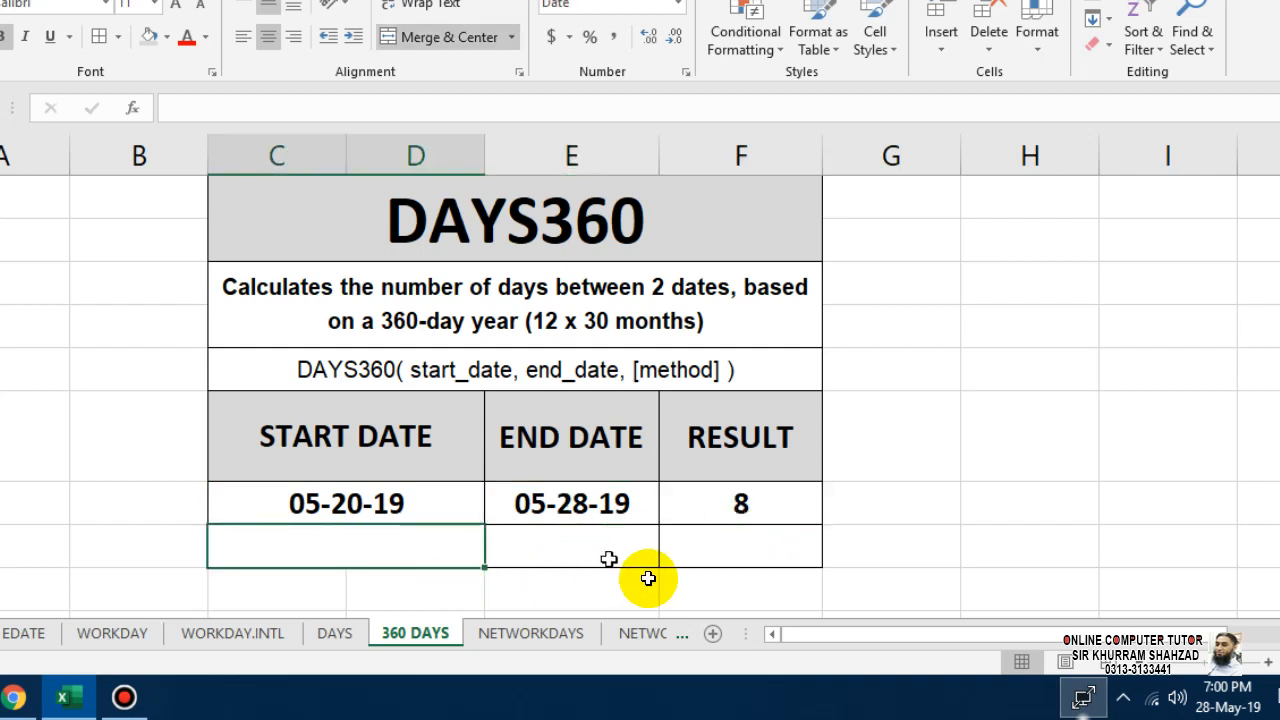
pyautogui.write('=')
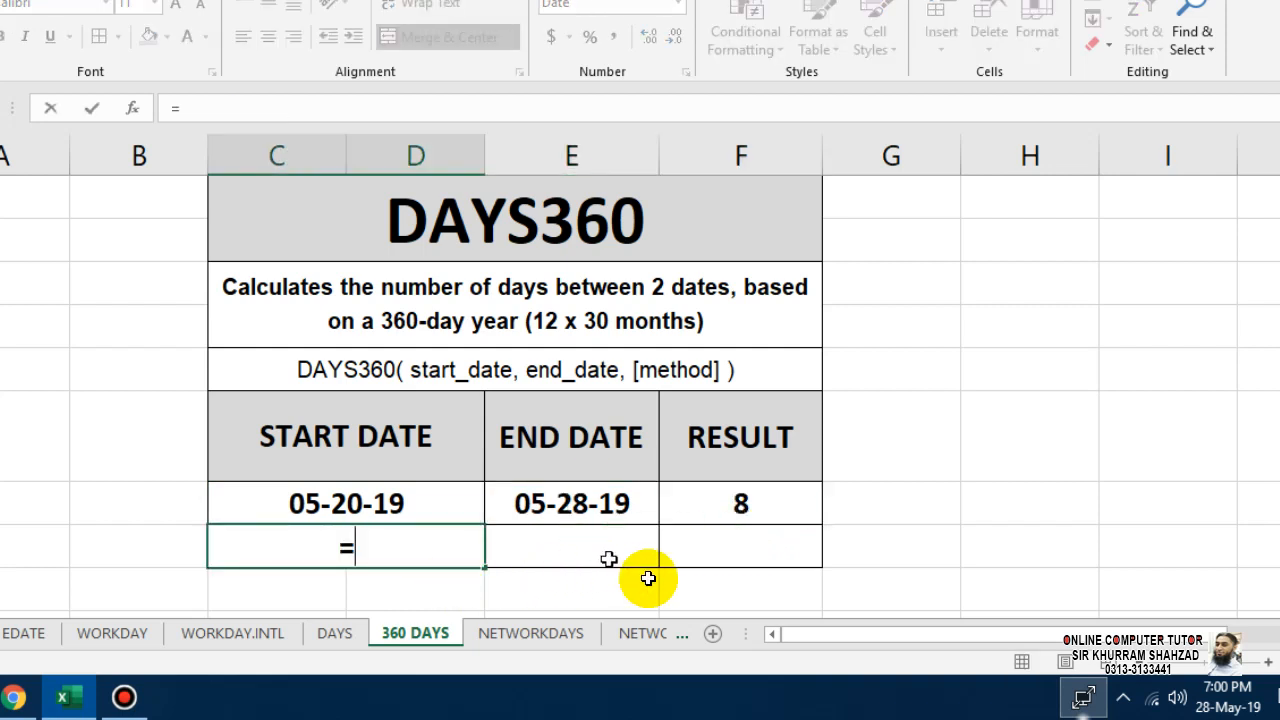
pyautogui.write('da')
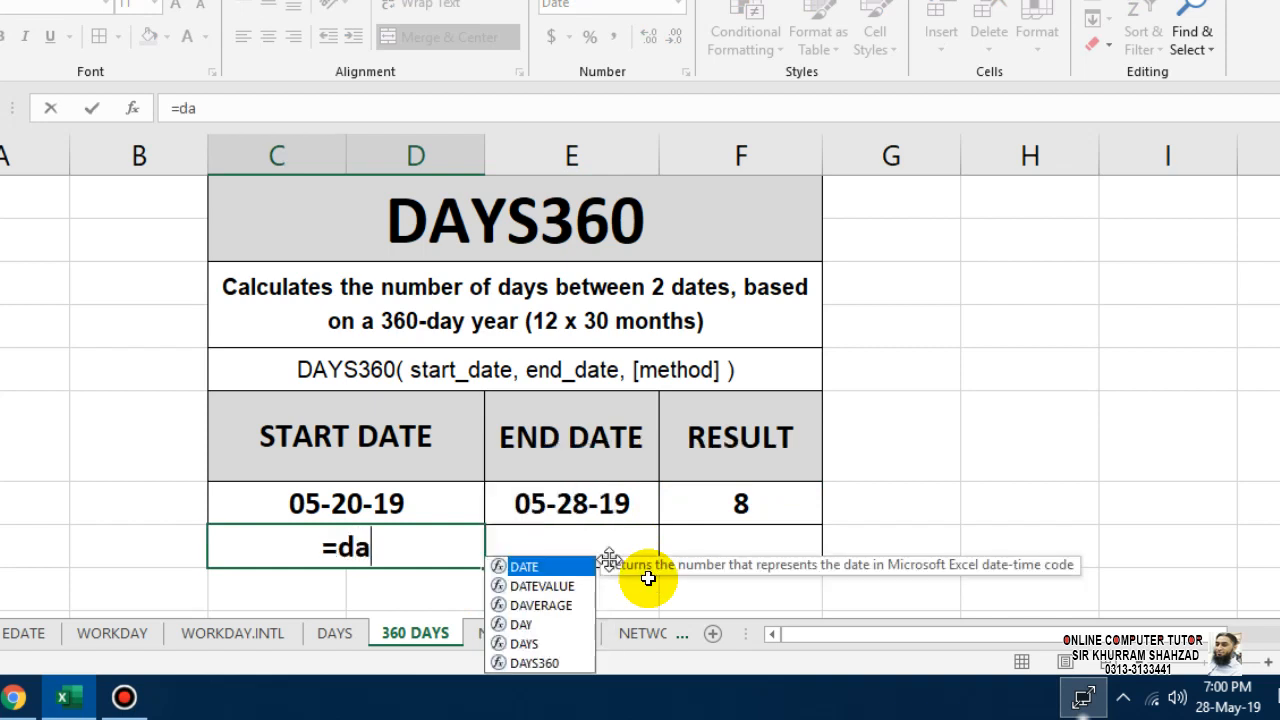
pyautogui.write('te')
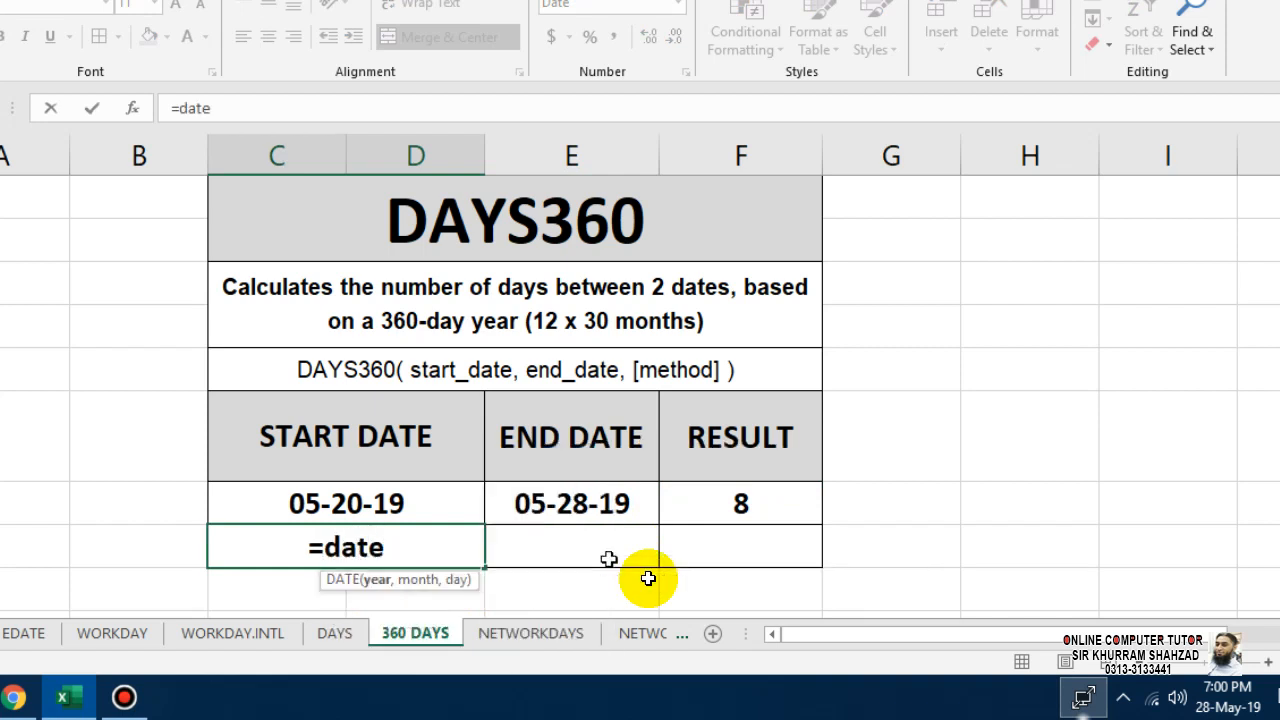
pyautogui.write('(1')
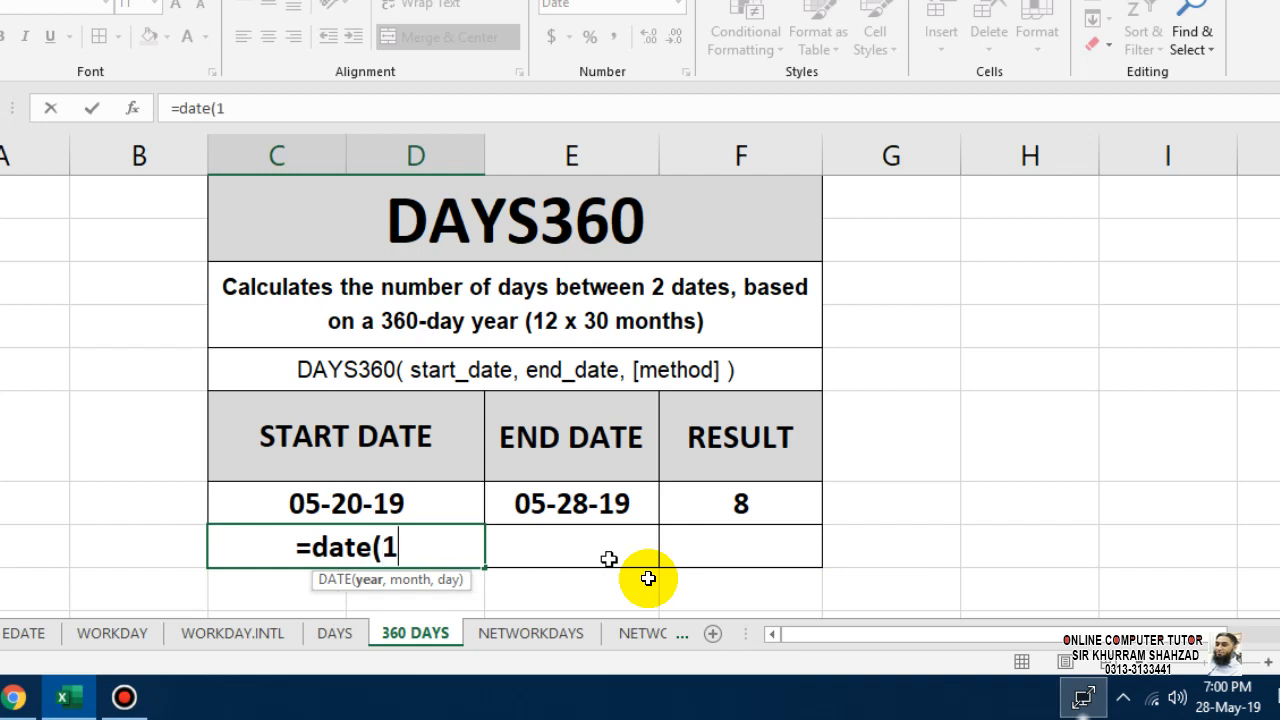
pyautogui.press('BackSpace')
pyautogui.write('1985')
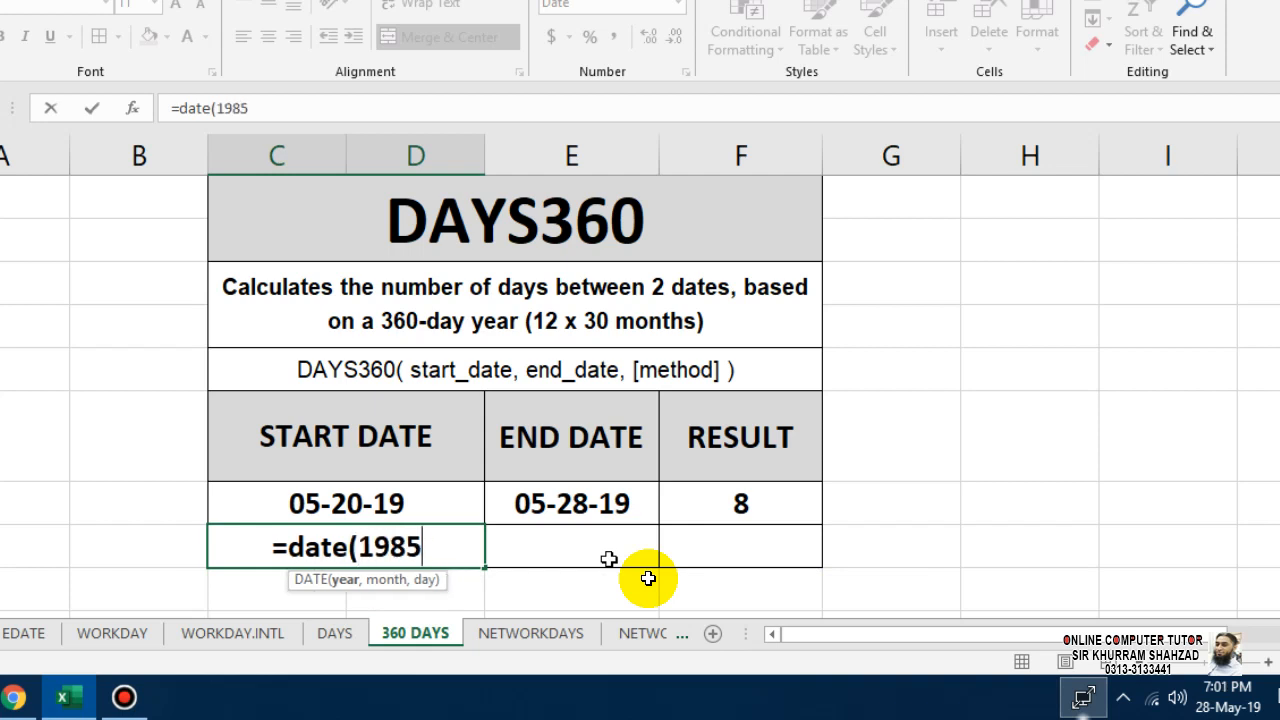
pyautogui.write(',')
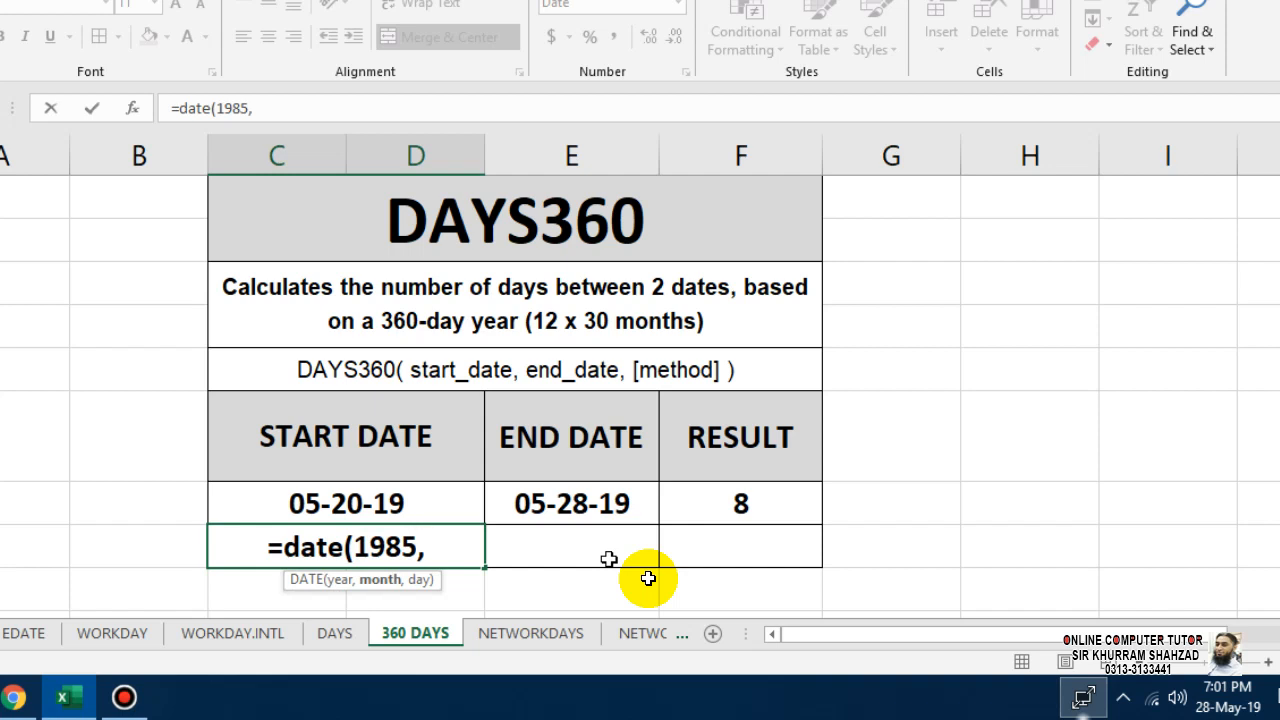
pyautogui.write('2')
pyautogui.press('BackSpace')
pyautogui.press('BackSpace')
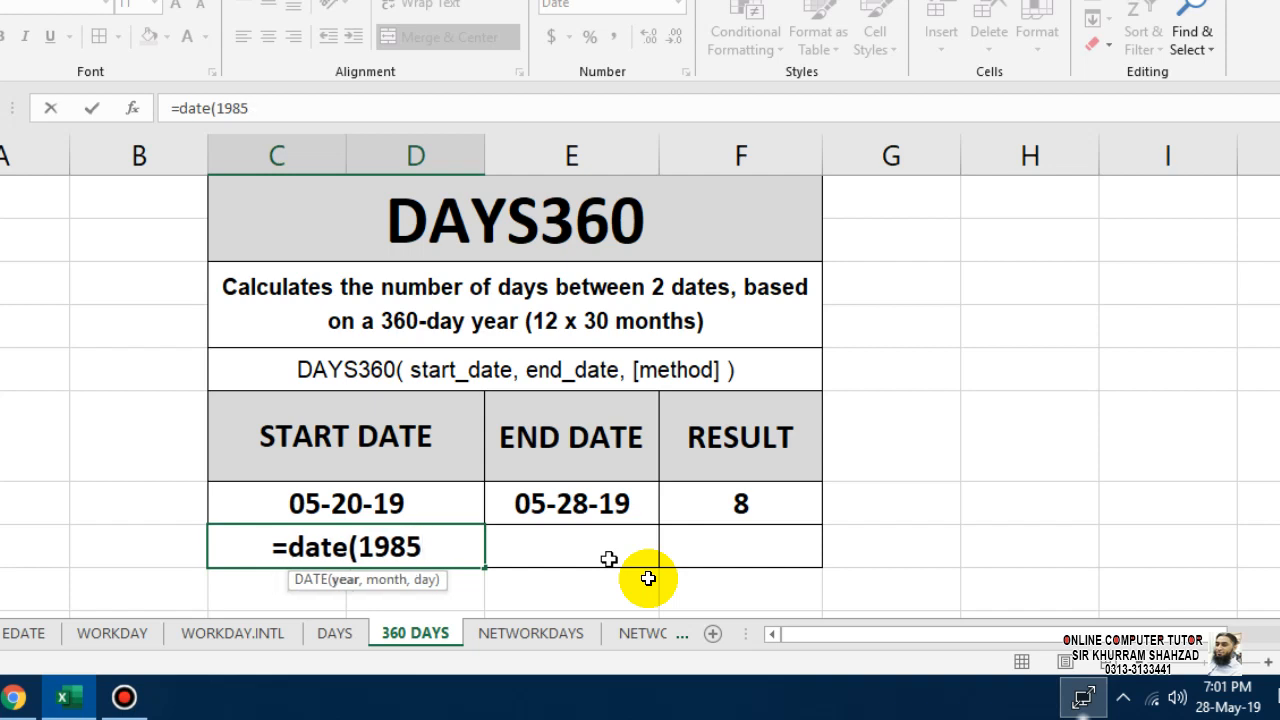
pyautogui.write(',1')
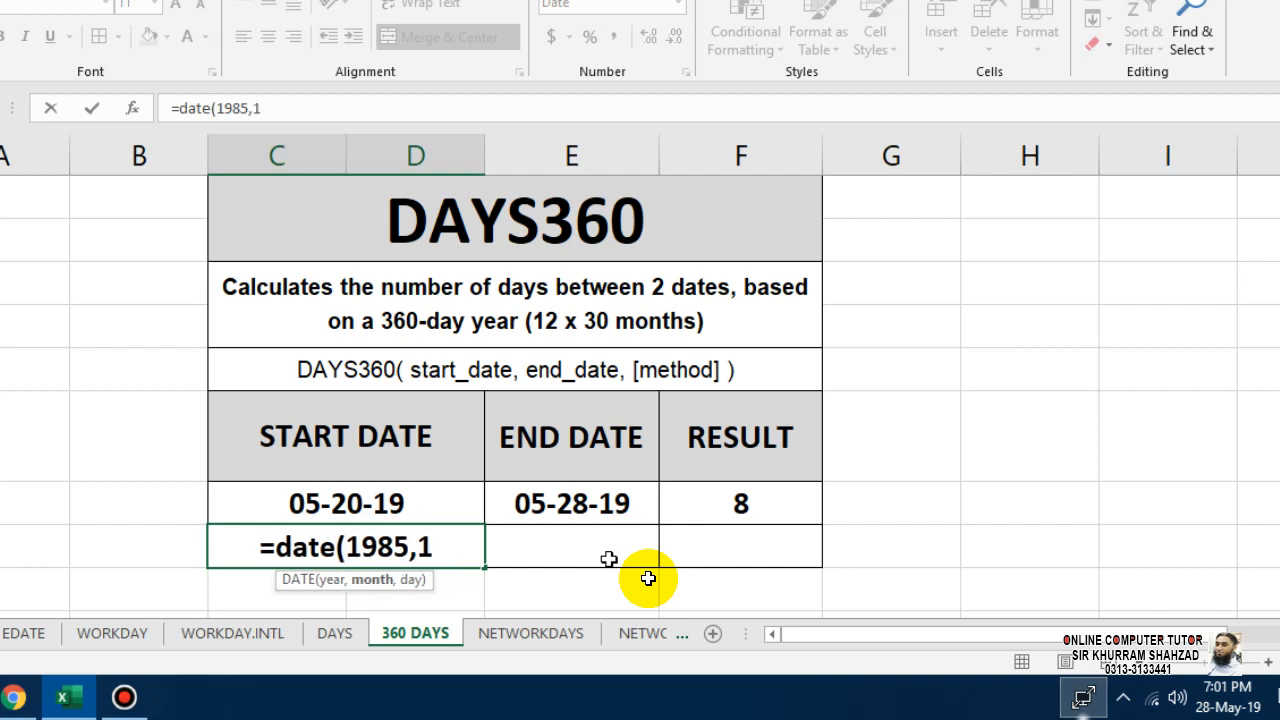
pyautogui.write('2,25')
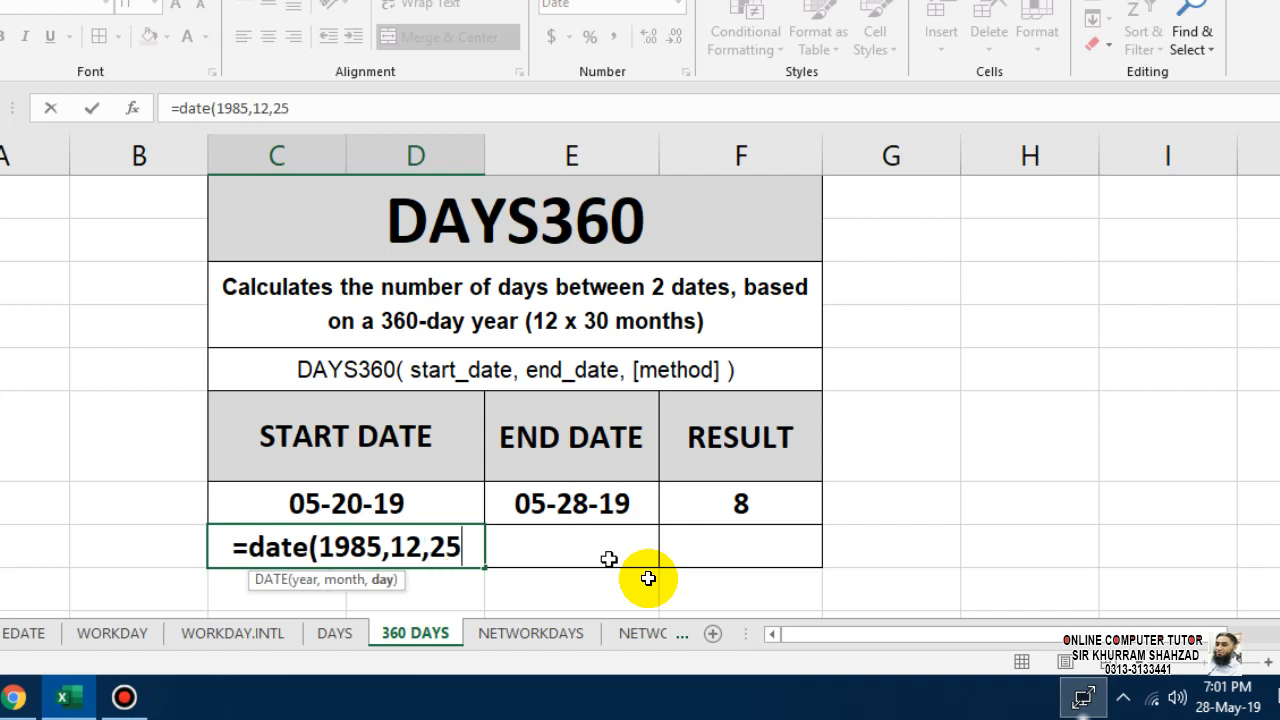
pyautogui.press('Return')
pyautogui.press('Up')
# Step: Enter the second row's end date in cell E10 with the formula =DATE(2019,05,28)
pyautogui.click(609, 559)
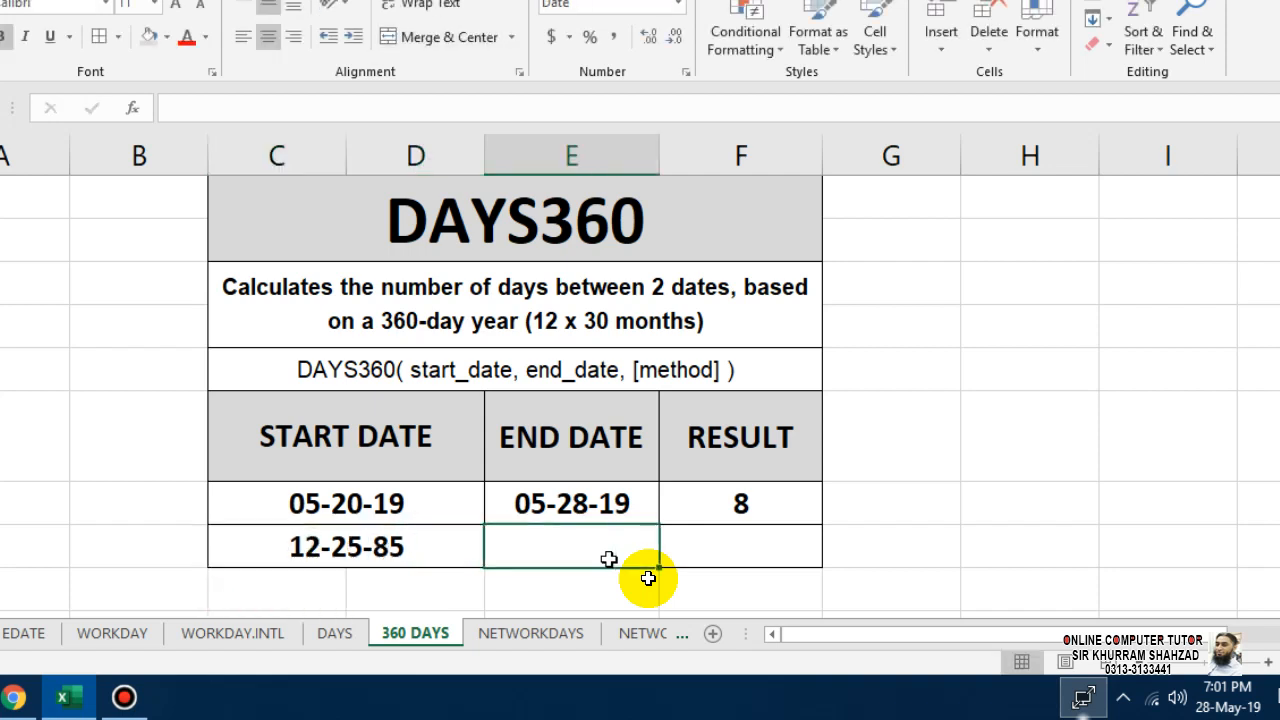
pyautogui.write('=')
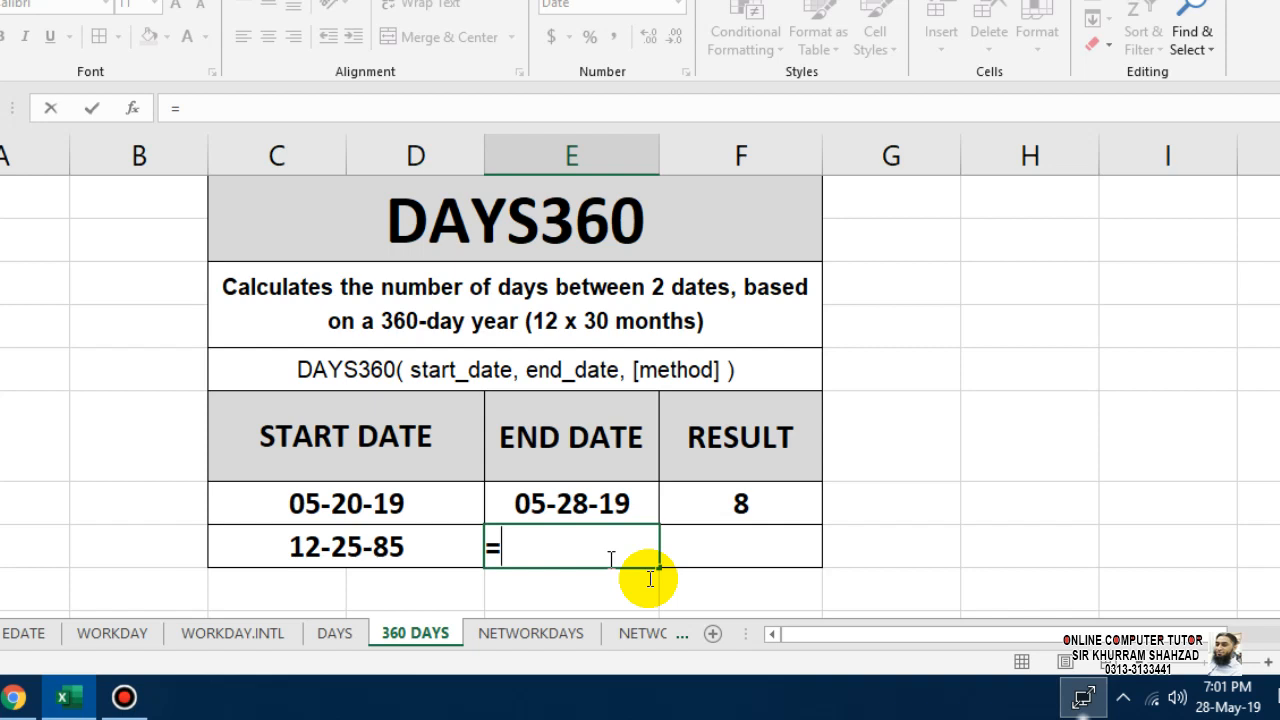
pyautogui.write('date')
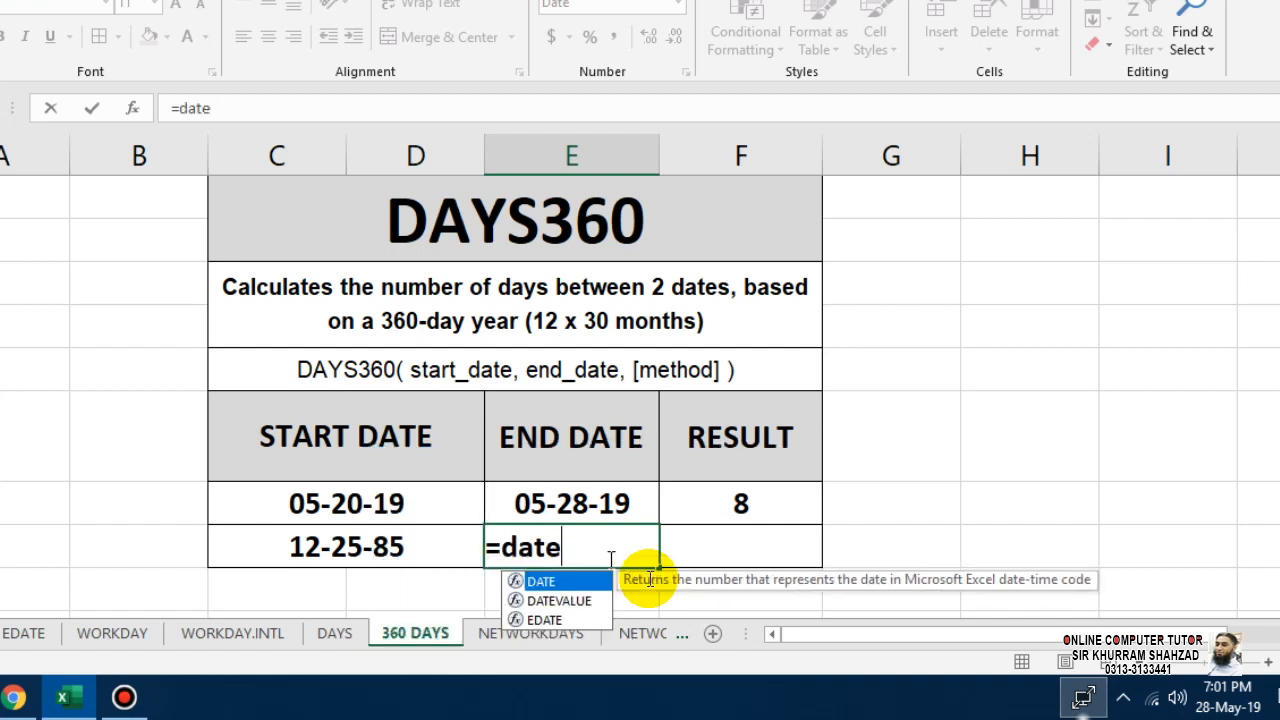
pyautogui.write('(')
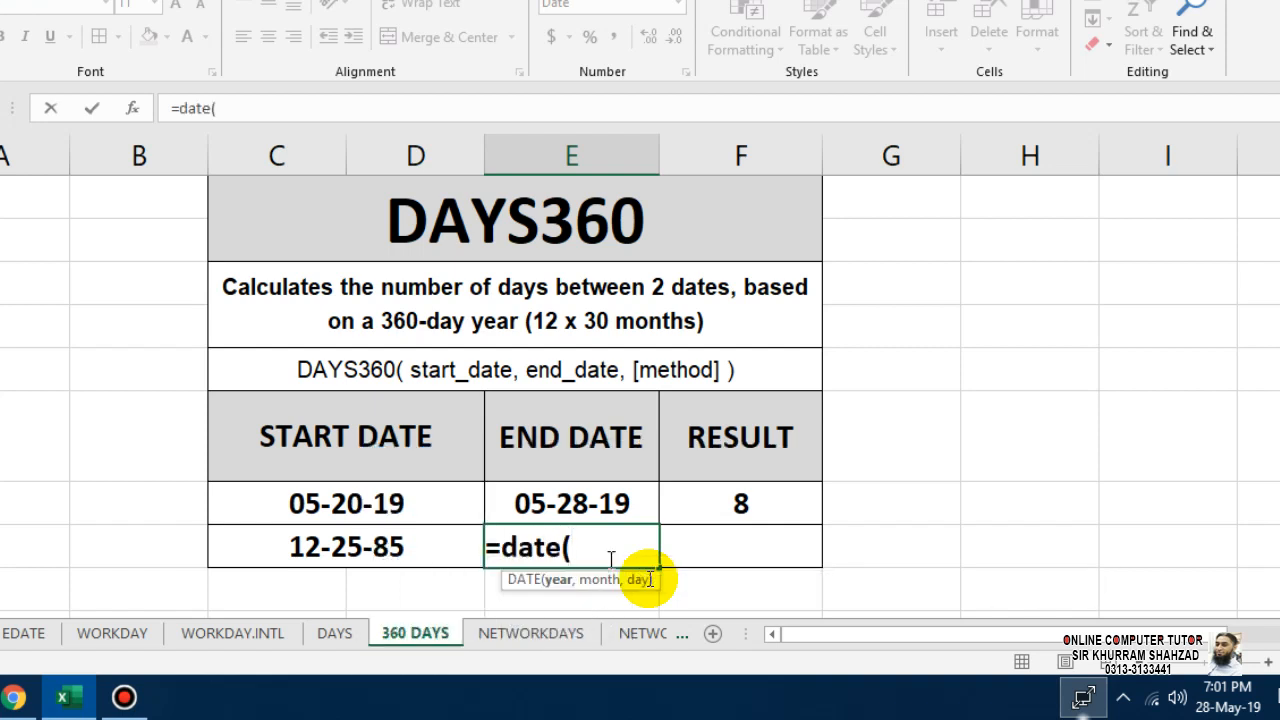
pyautogui.write('2019-')
pyautogui.press('BackSpace')
pyautogui.write(',')
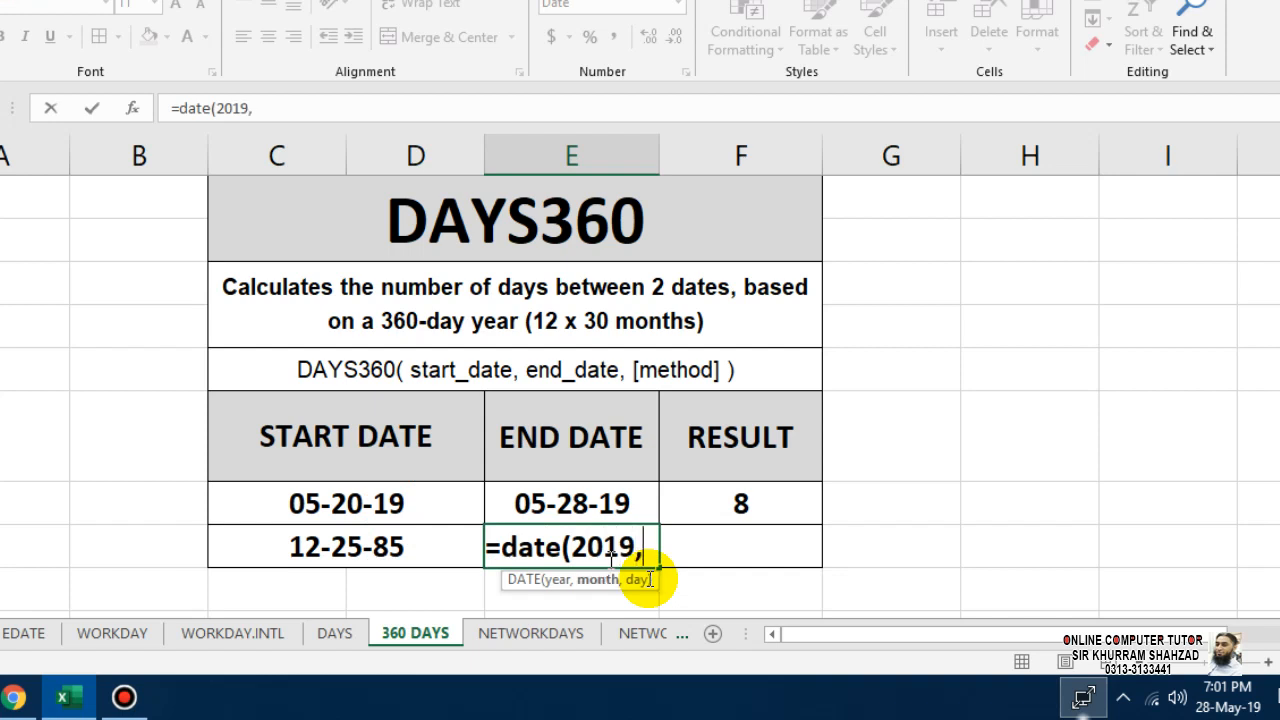
pyautogui.write('05,')
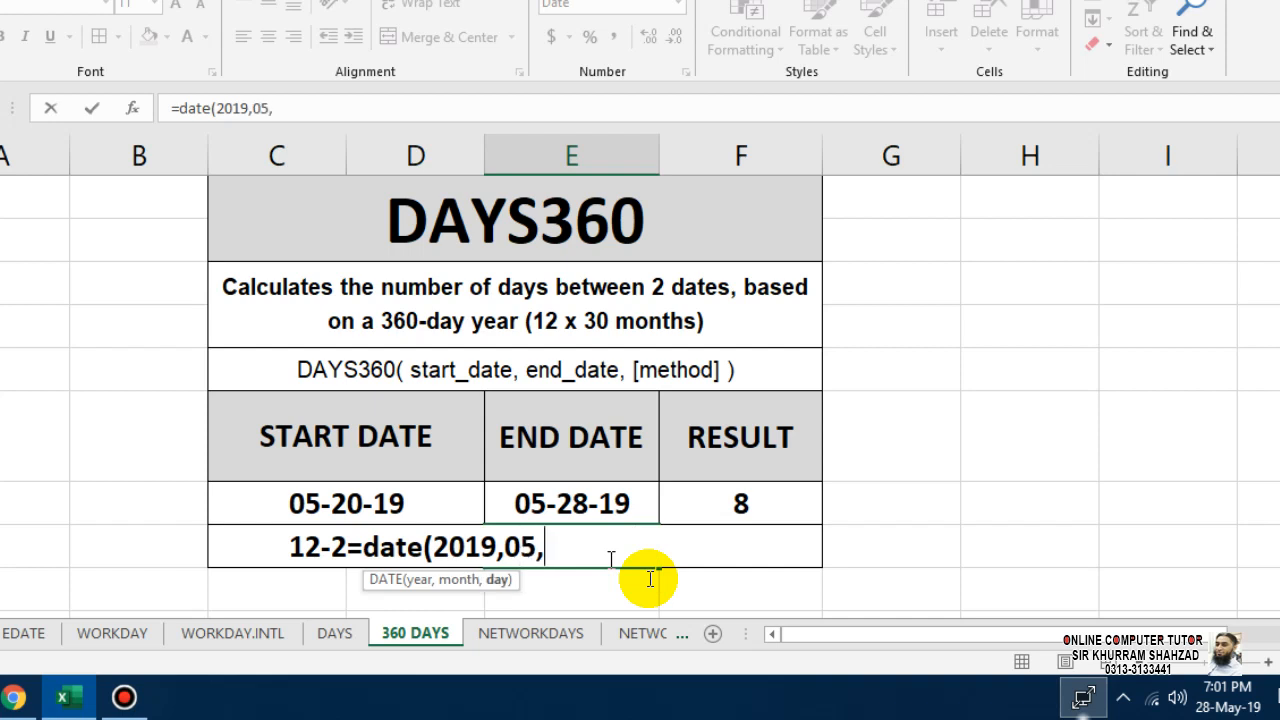
pyautogui.write('28')
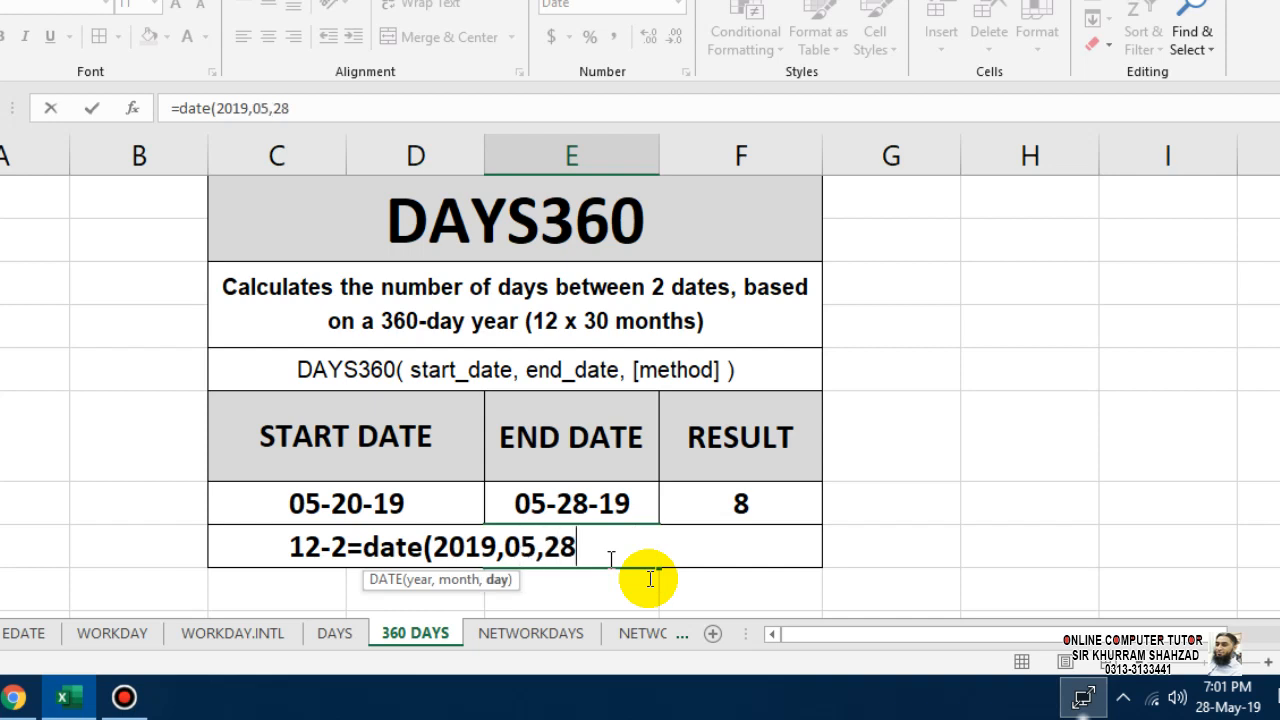
pyautogui.press('Return')
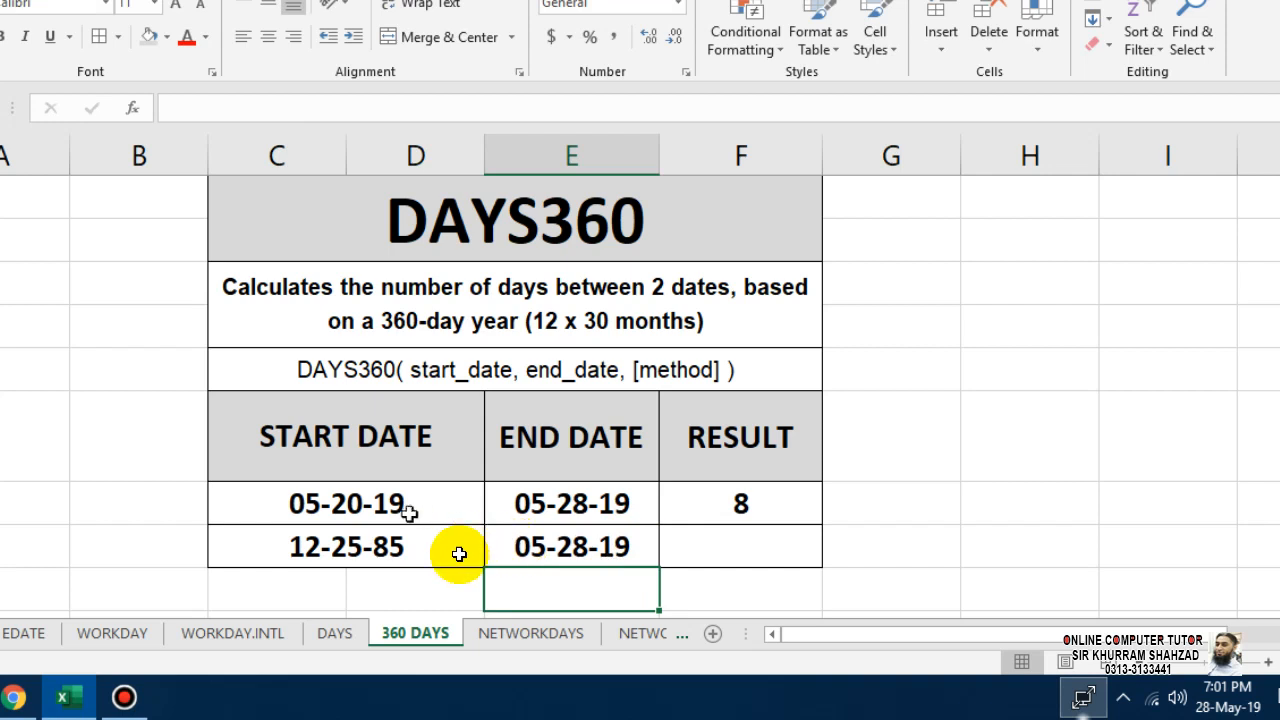
# Step: Calculate the second row's days on a 360-day basis in cell F10 with the formula =DAYS360(C10,E10)
pyautogui.click(456, 559)
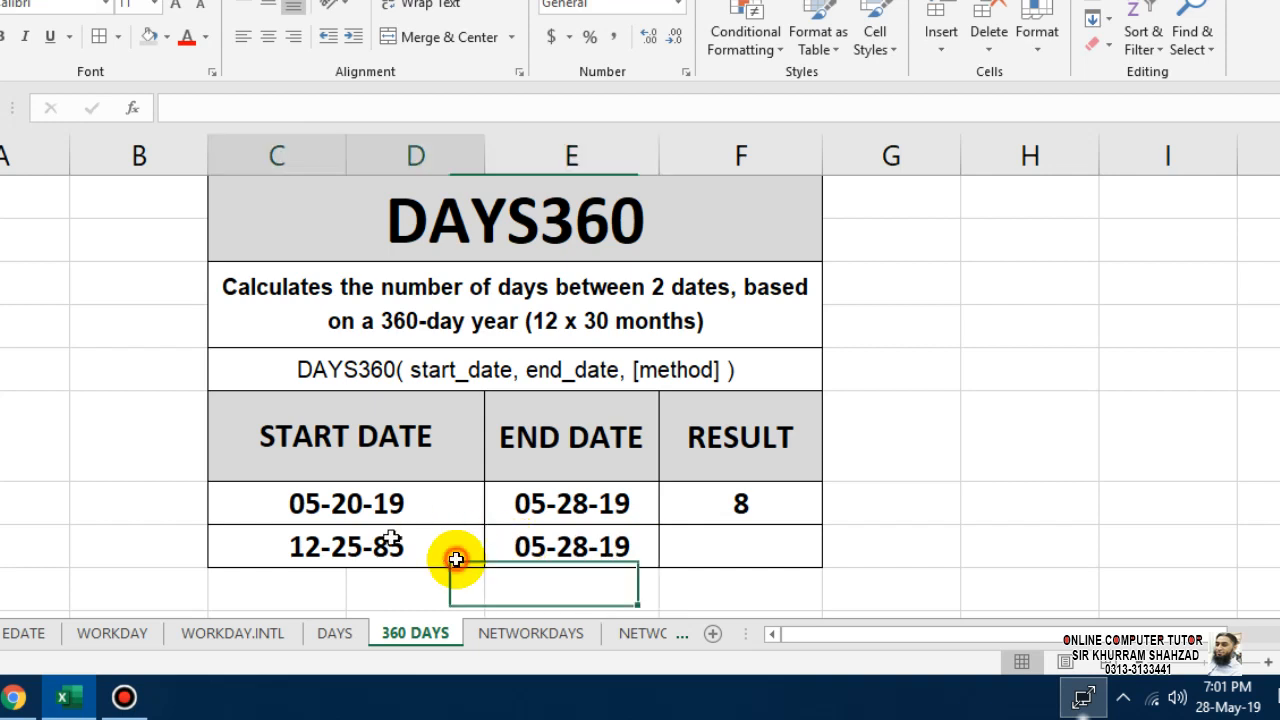
pyautogui.click(596, 568)
pyautogui.click(730, 551)
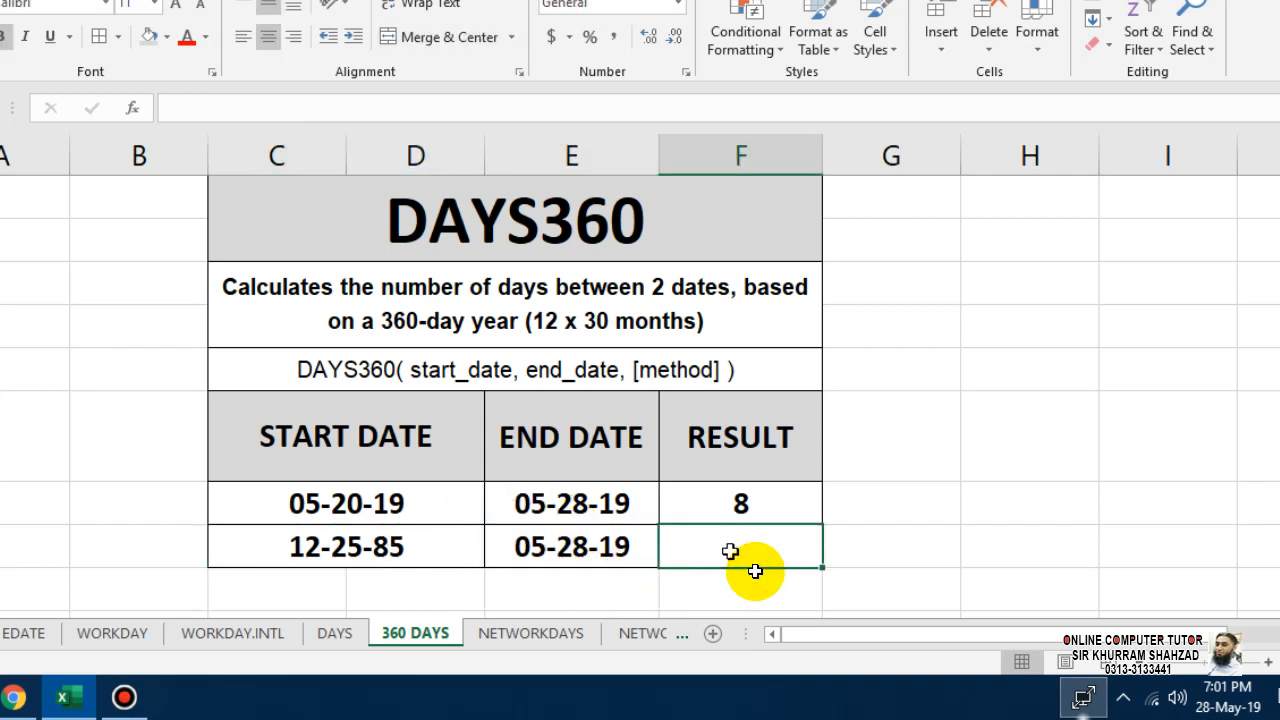
pyautogui.write('=')
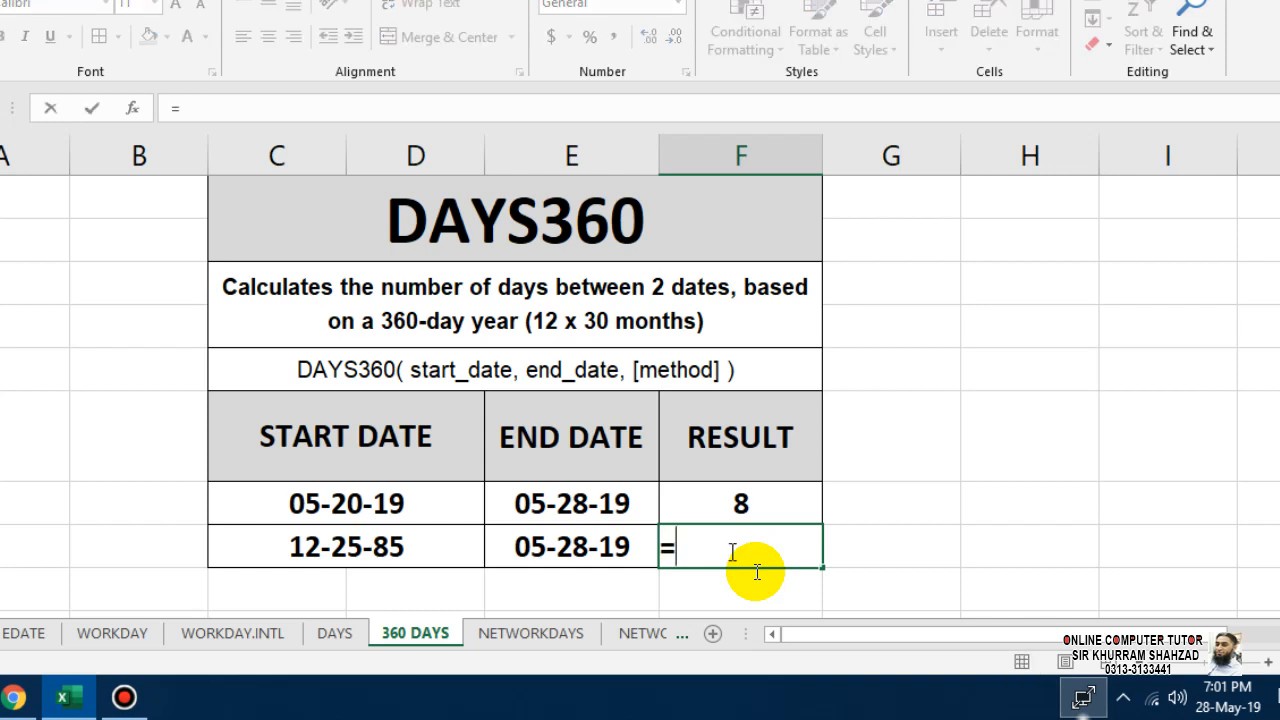
pyautogui.write('dayh')
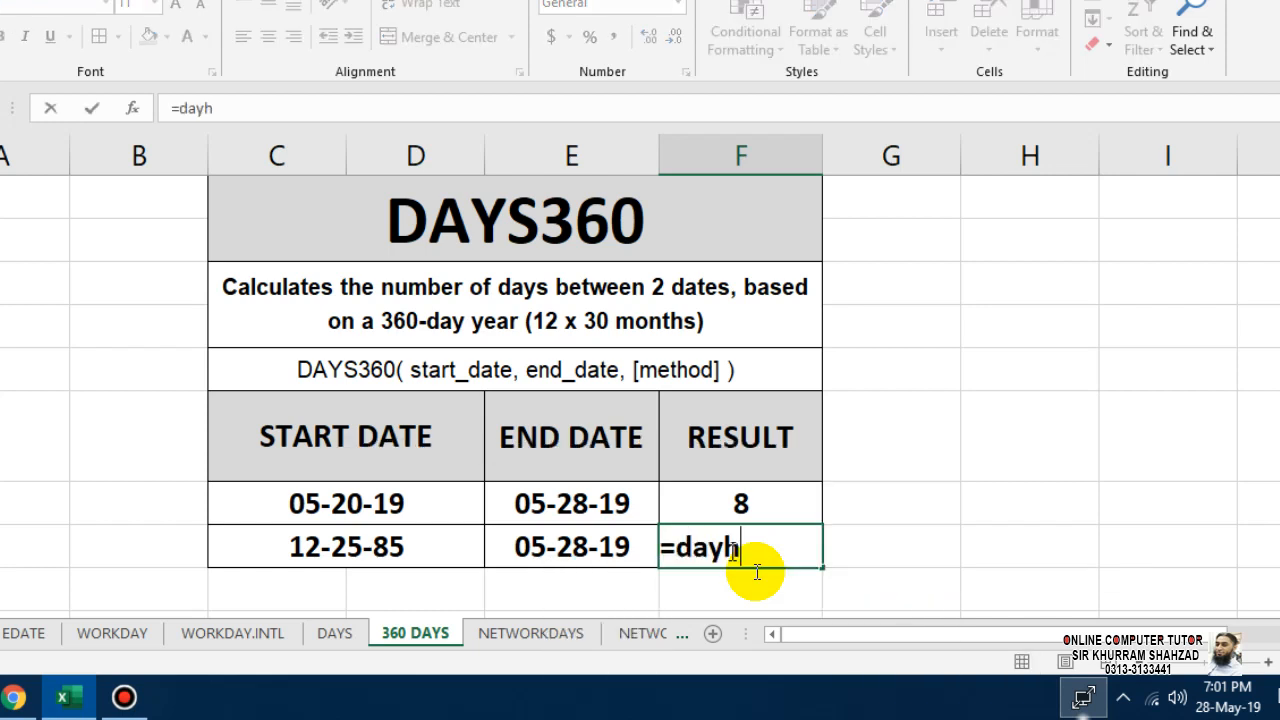
pyautogui.press('BackSpace')
pyautogui.press('Down')
pyautogui.press('Down')
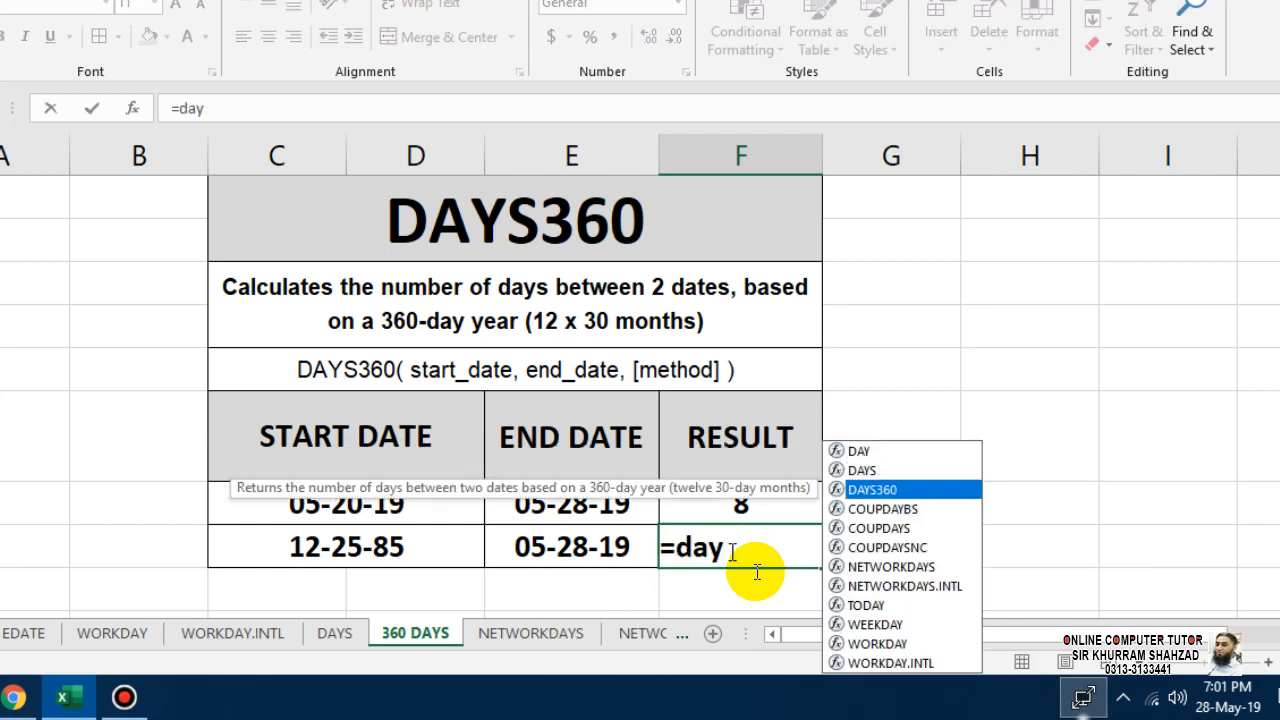
pyautogui.press('Tab')
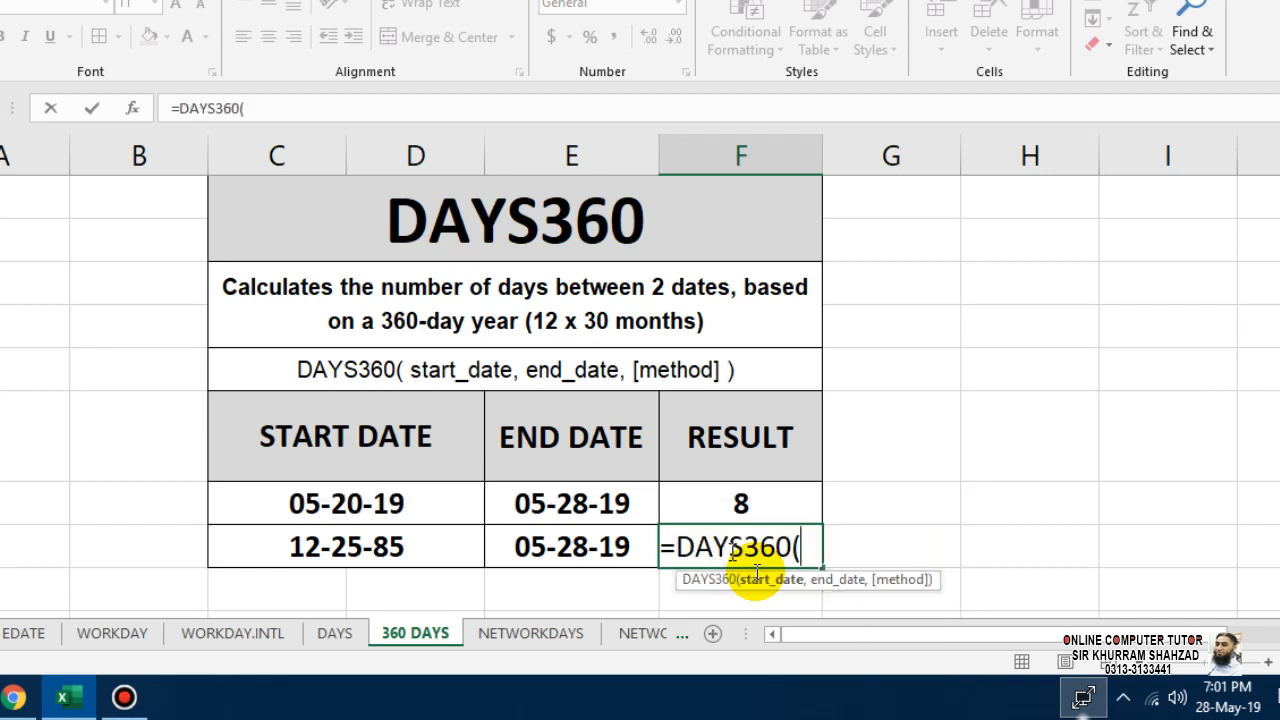
pyautogui.click(428, 547)
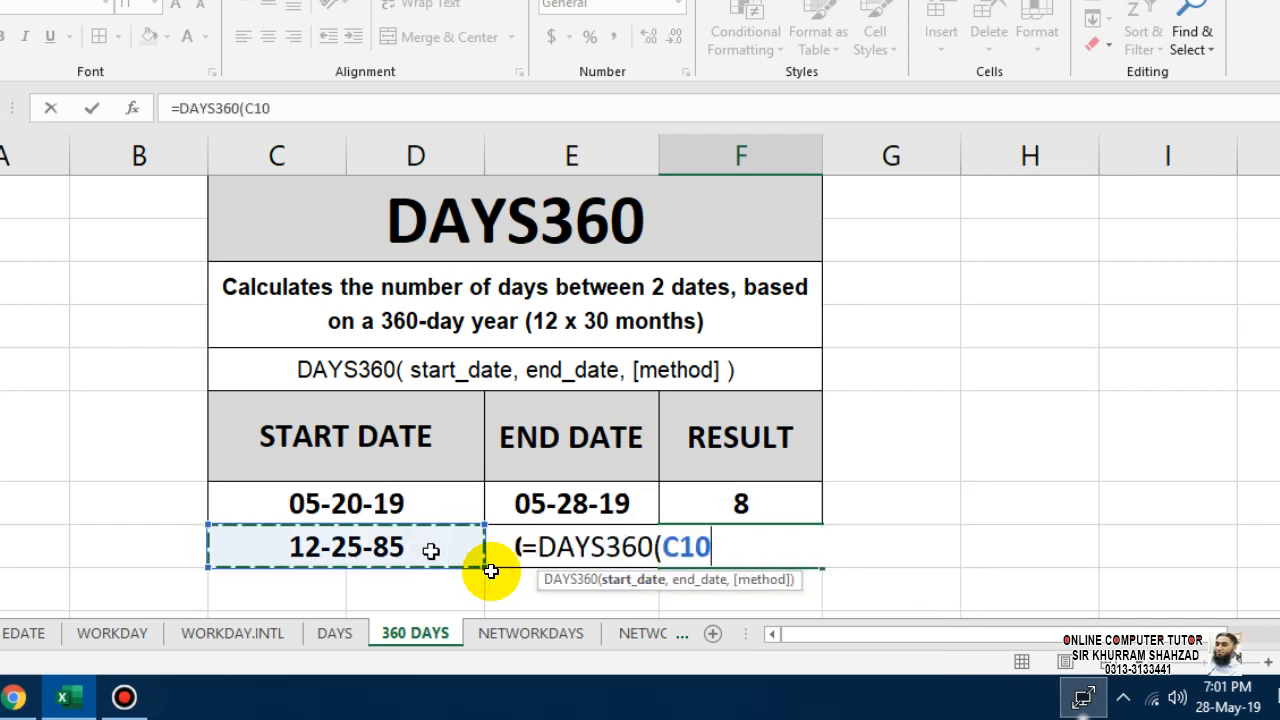
pyautogui.write(',')
pyautogui.click(571, 605)
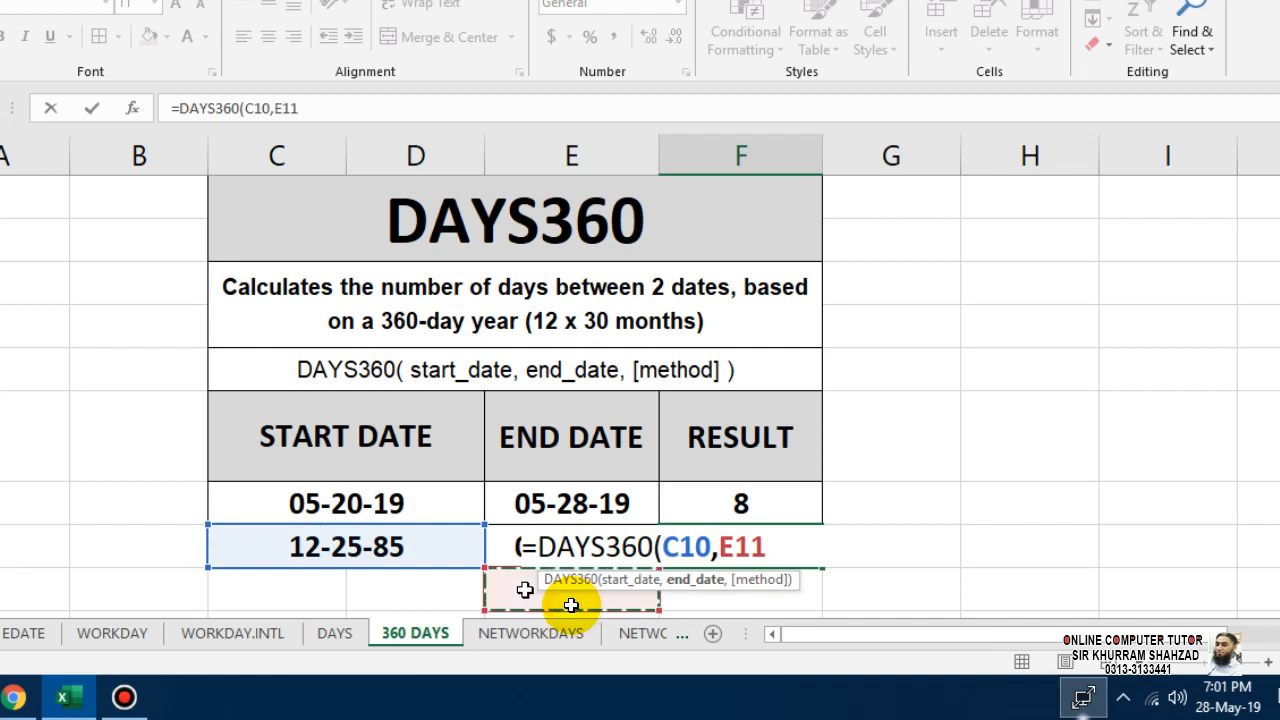
pyautogui.press('Up')
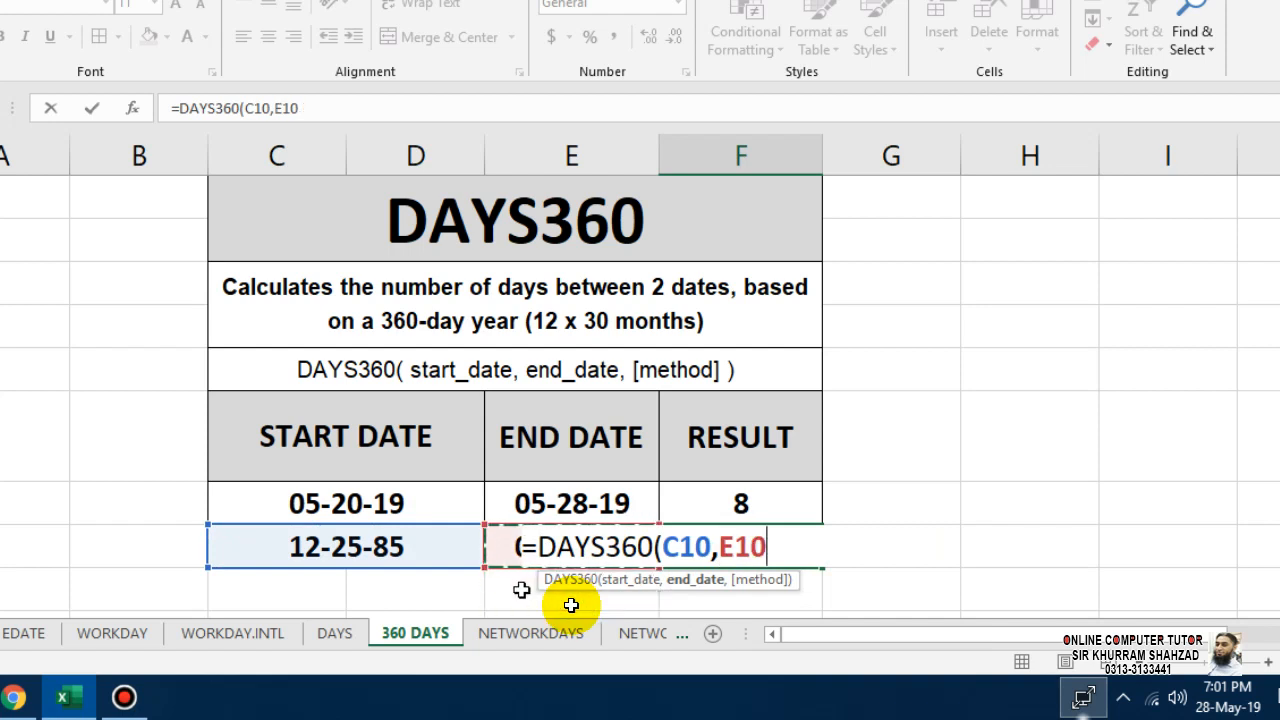
pyautogui.write(')')
pyautogui.press('Return')
pyautogui.press('Up')
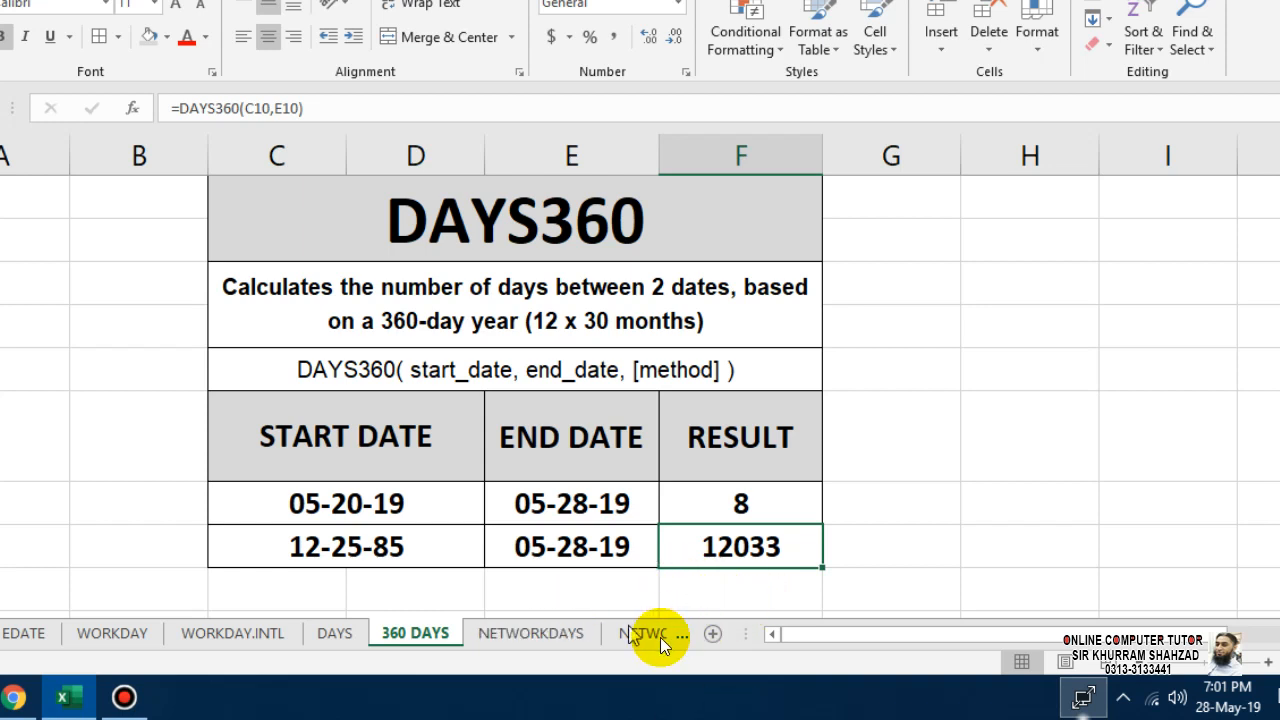
# Step: Open the NETWORKDAYS sheet and select the first row's start date cell B9
pyautogui.click(586, 645)
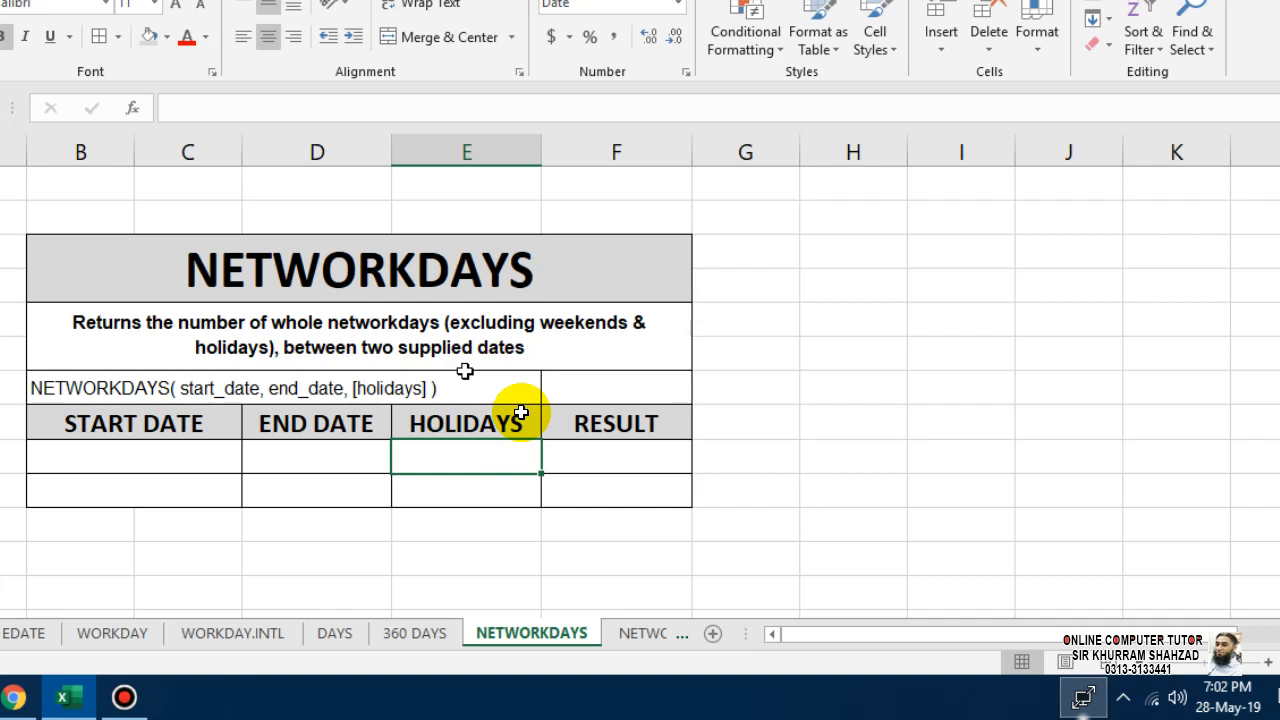
pyautogui.click(166, 446)
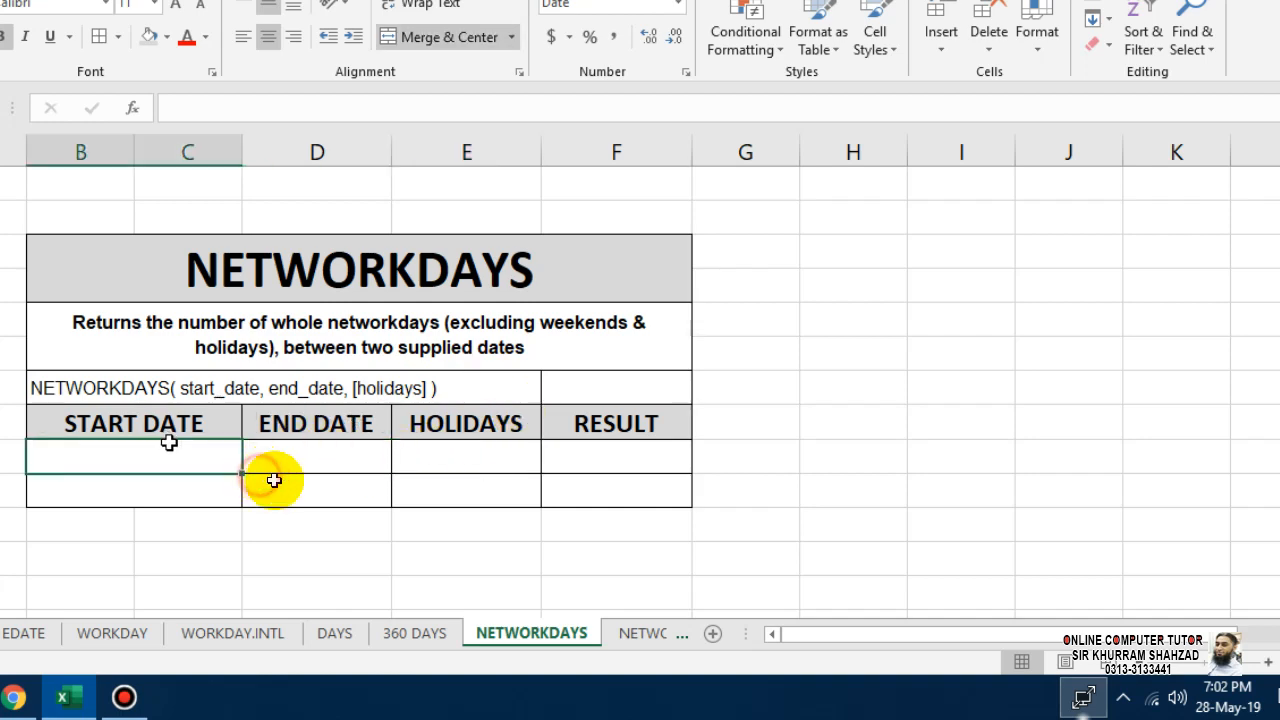
pyautogui.click(150, 640)
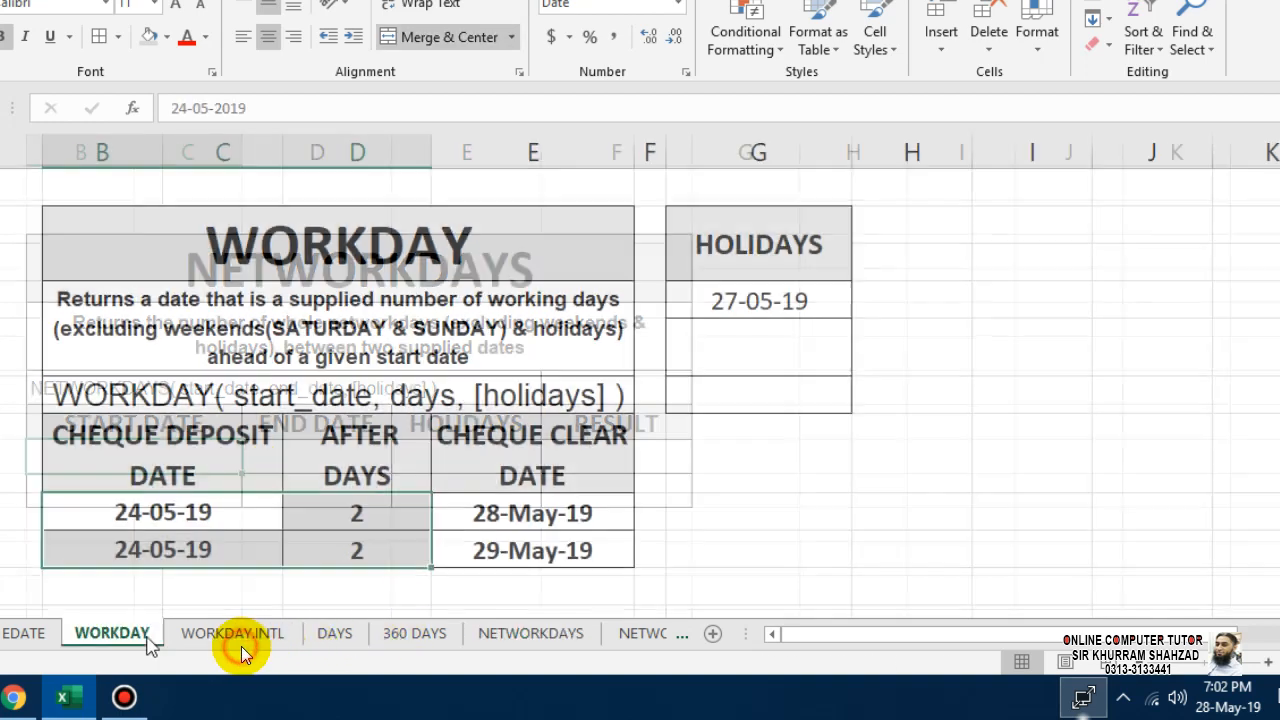
pyautogui.moveTo(220, 514); pyautogui.dragTo(225, 535)
pyautogui.hotkey('ctrl', 'c')
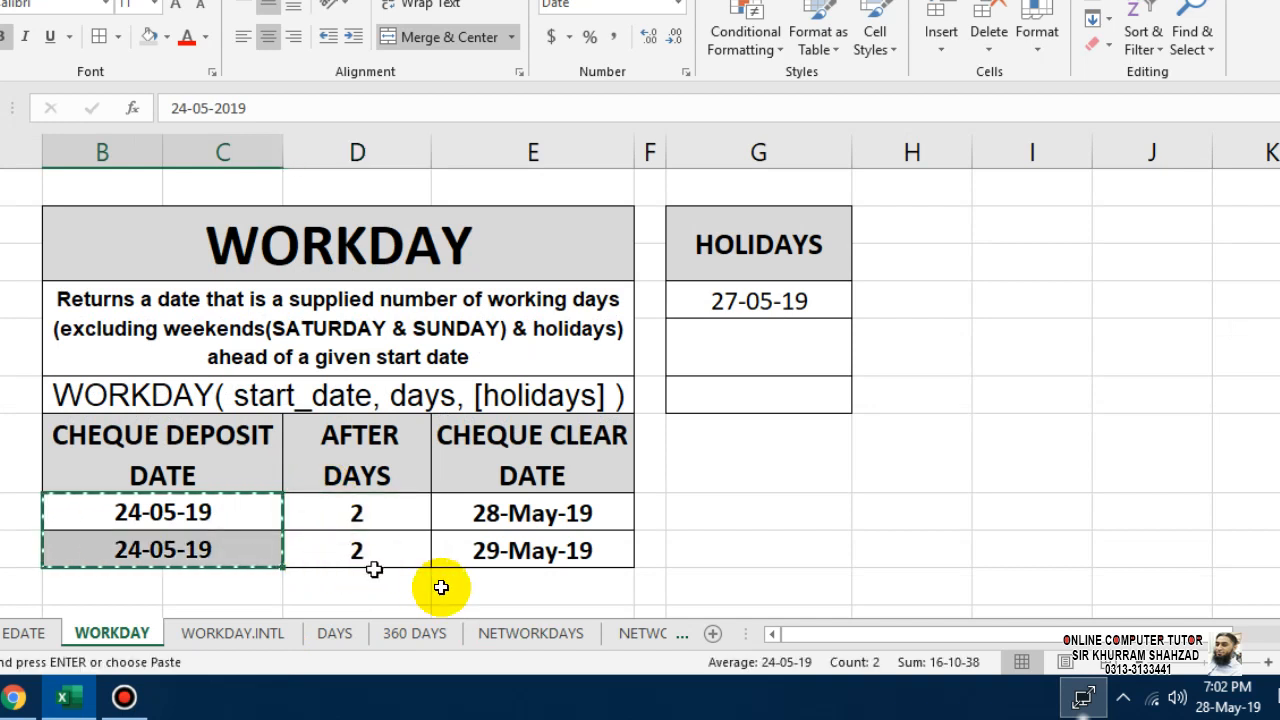
pyautogui.click(565, 634)
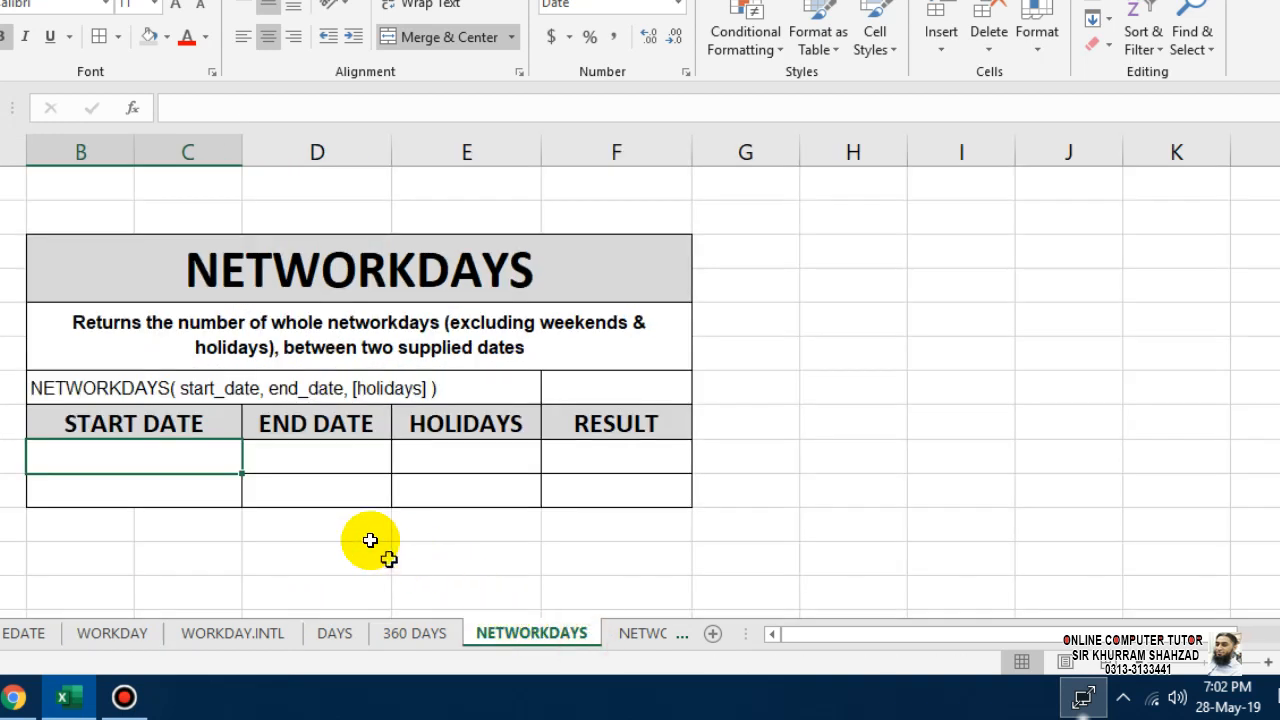
# Step: Enter the first row's start date 20-05-2019 in cell B9 and its end date 28-05-2019 in cell D9
pyautogui.write('20-05-2019')
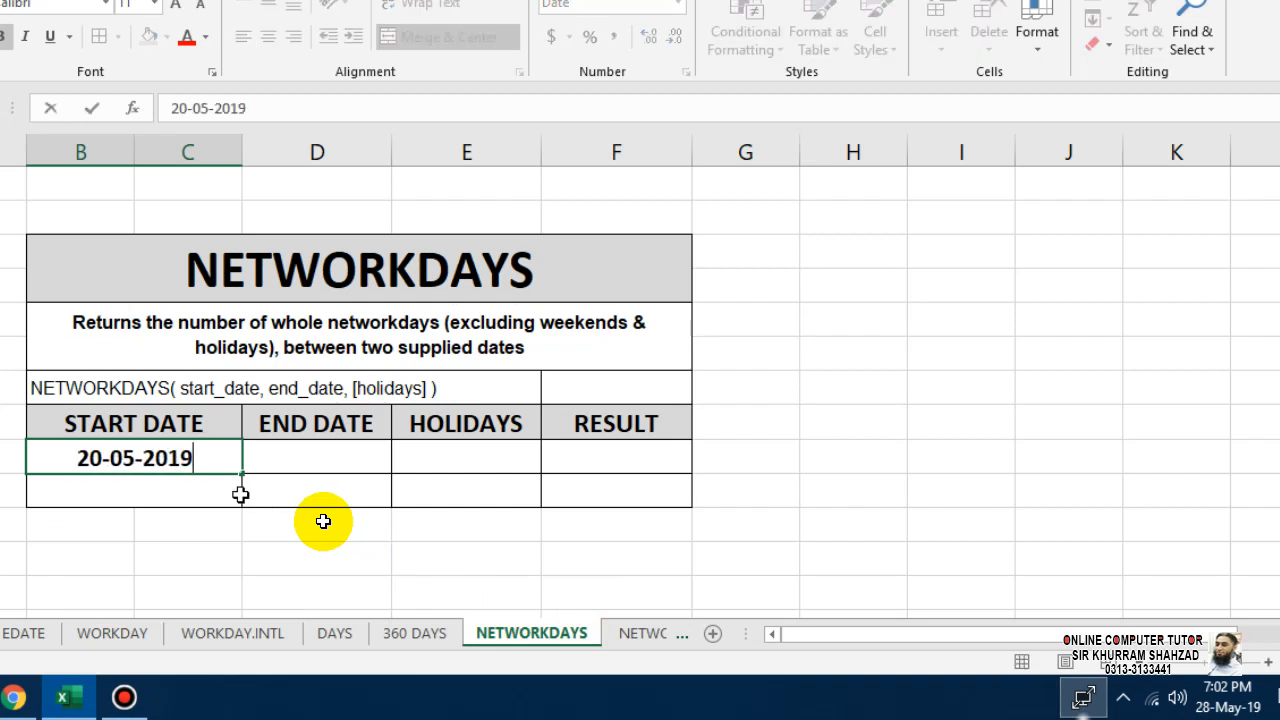
pyautogui.press('Tab')
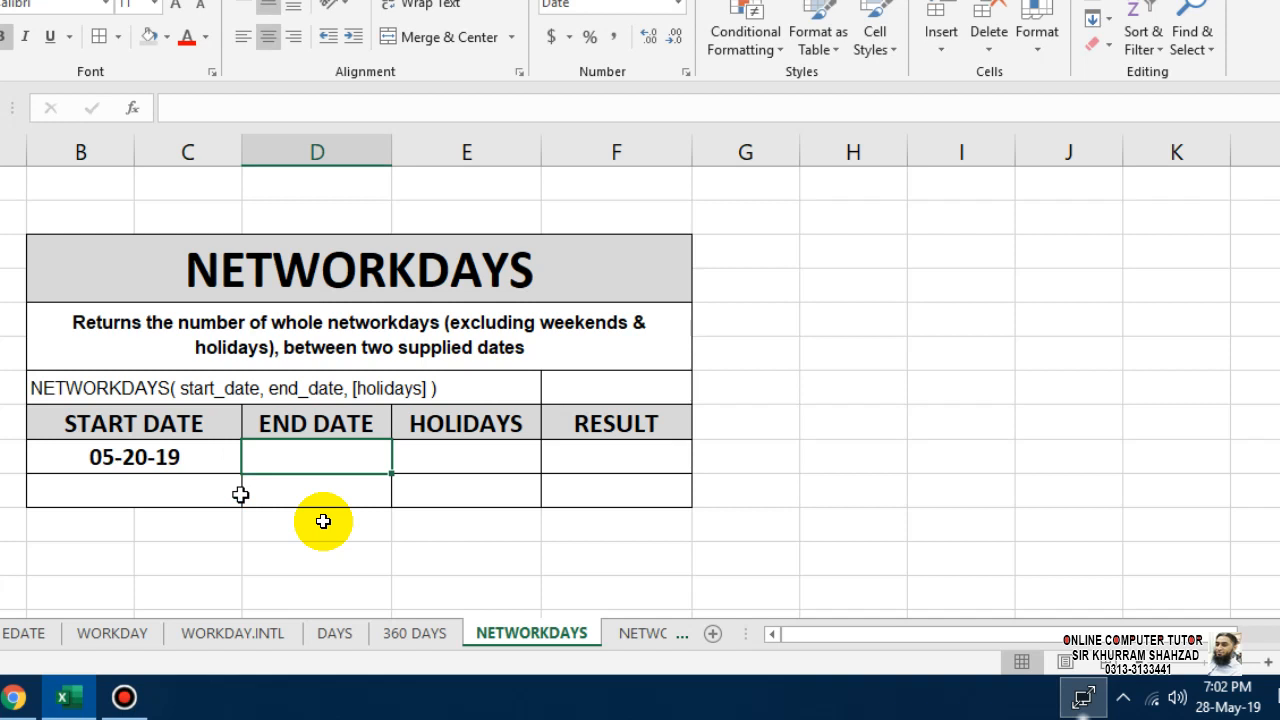
pyautogui.write('28-0')
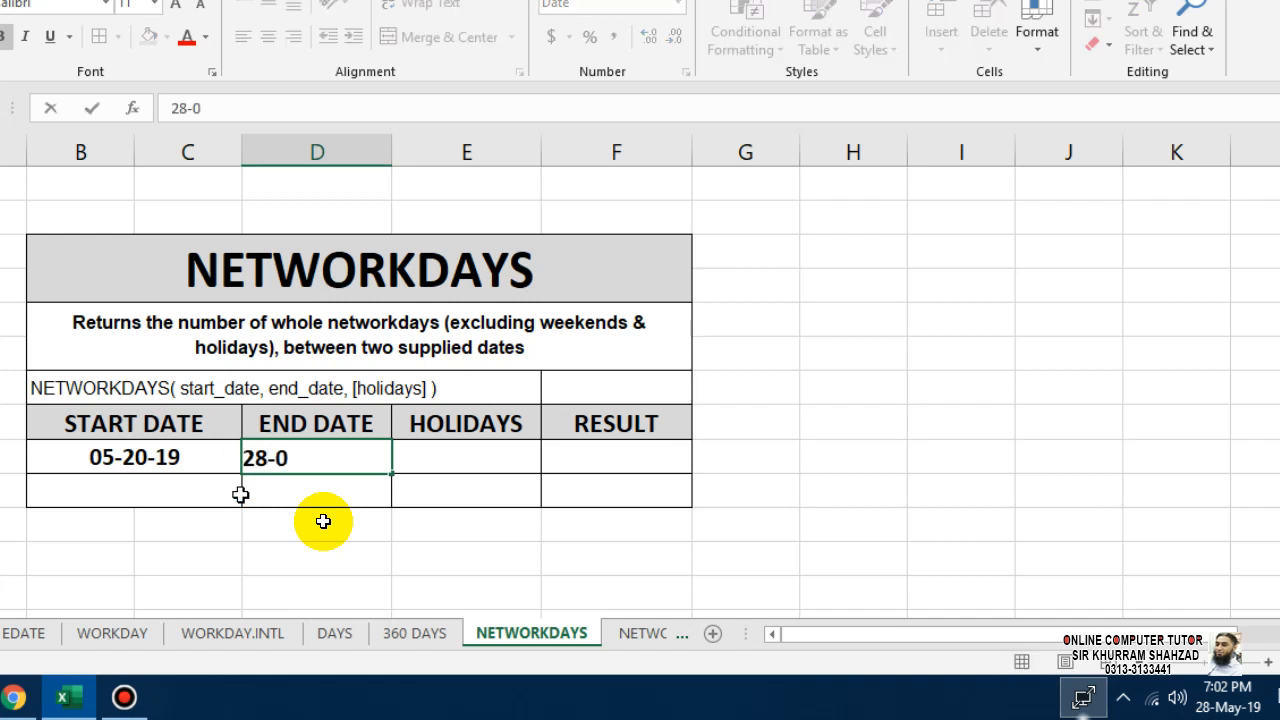
pyautogui.write('5-2019')
pyautogui.press('Tab')
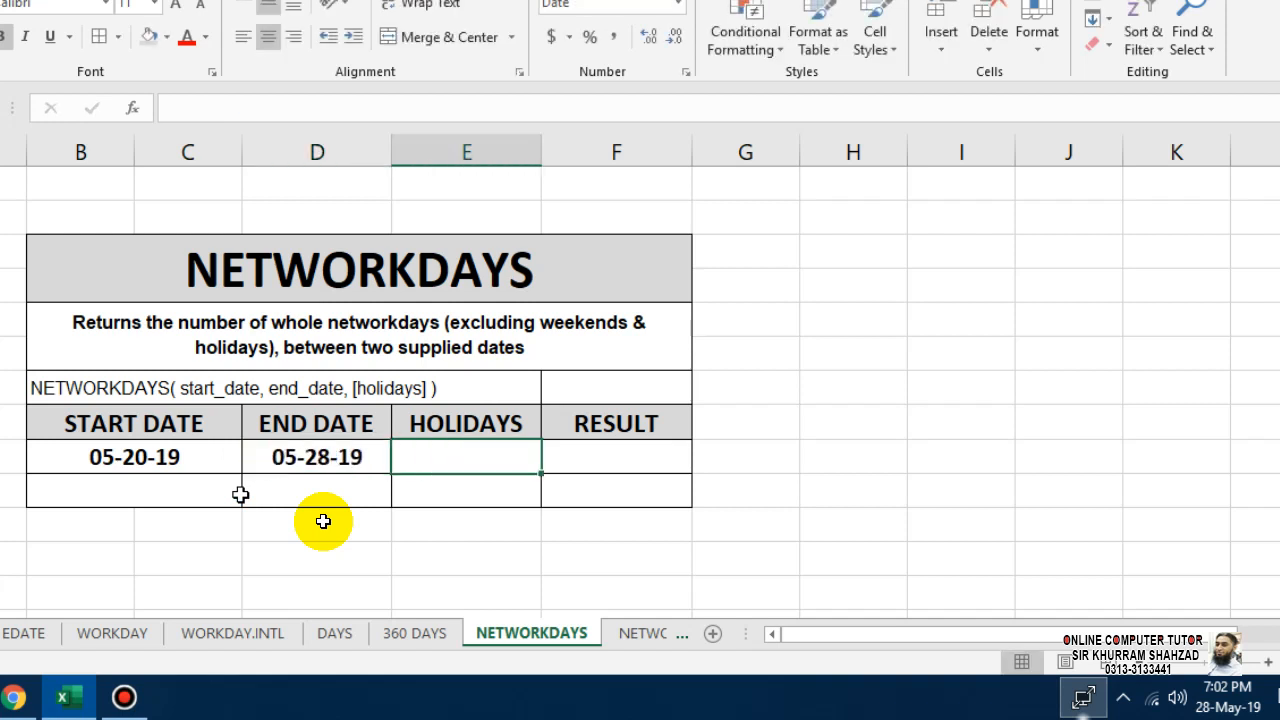
# Step: Copy the first row's start and end dates into the second row, starting at cell B10
pyautogui.hotkey('shift', 'Left')
pyautogui.hotkey('ctrl', 'c')
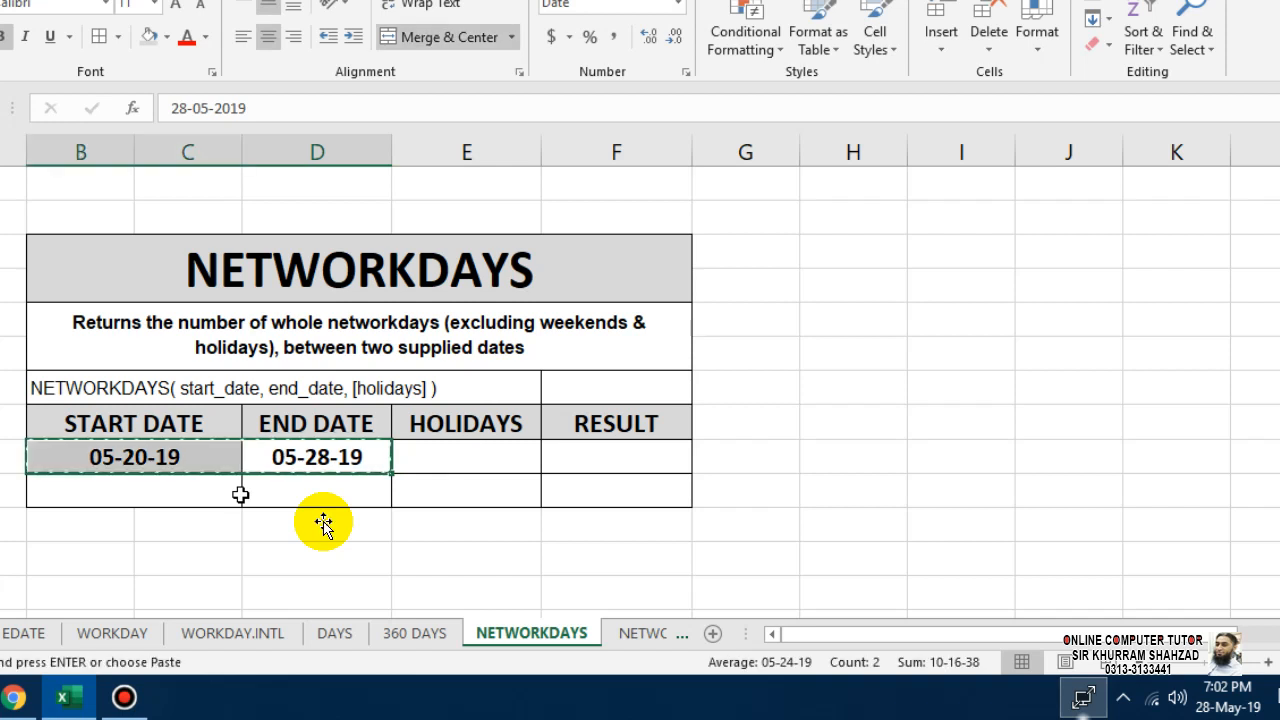
pyautogui.press('Down')
pyautogui.press('Left')
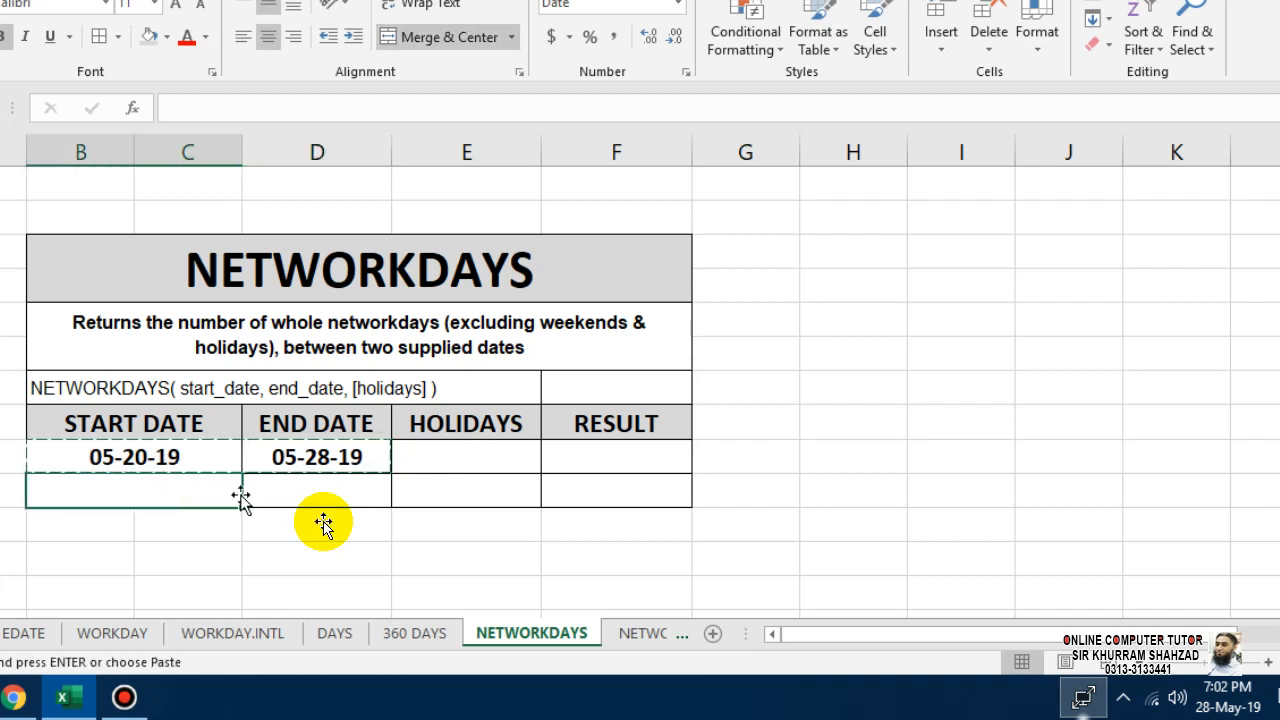
pyautogui.press('Down')
pyautogui.press('Up')
pyautogui.hotkey('ctrl', 'v')
pyautogui.press('Escape')
# Step: Count the first row's working days in cell F9 with the formula =NETWORKDAYS(B9,D9)
pyautogui.press('Right')
pyautogui.press('Up')
pyautogui.press('Right')
pyautogui.press('Right')
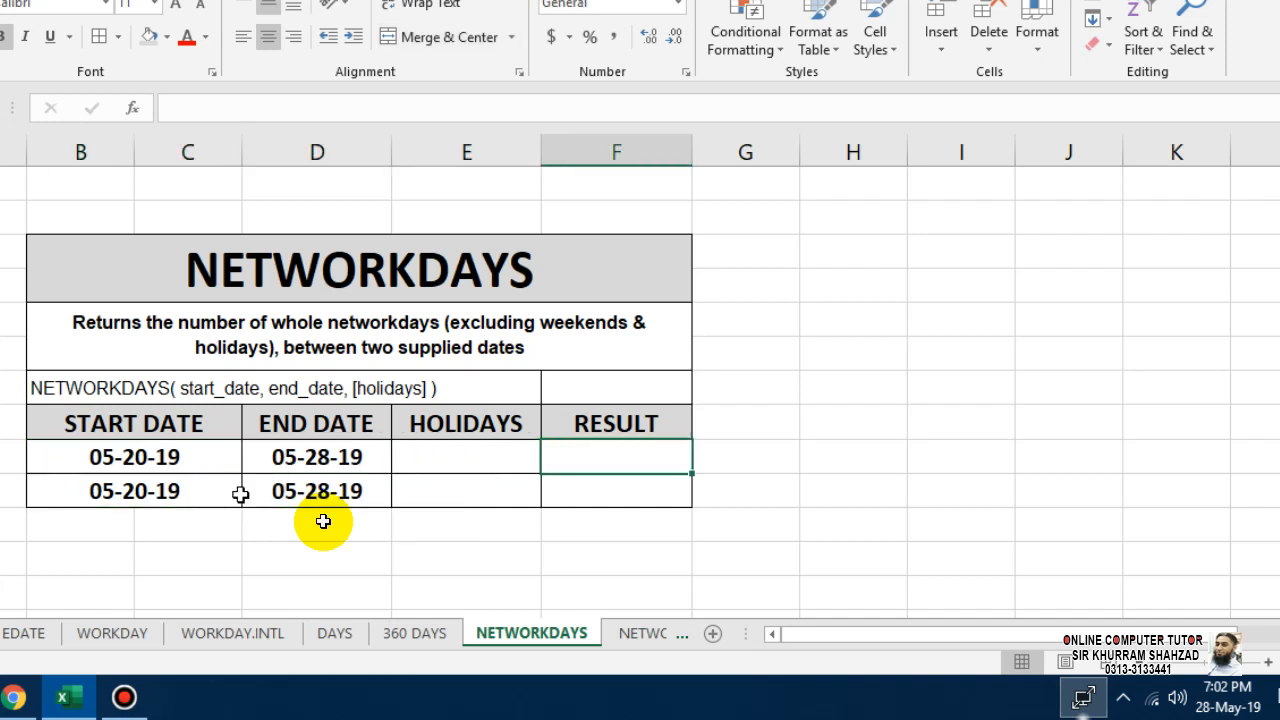
pyautogui.write('=net')
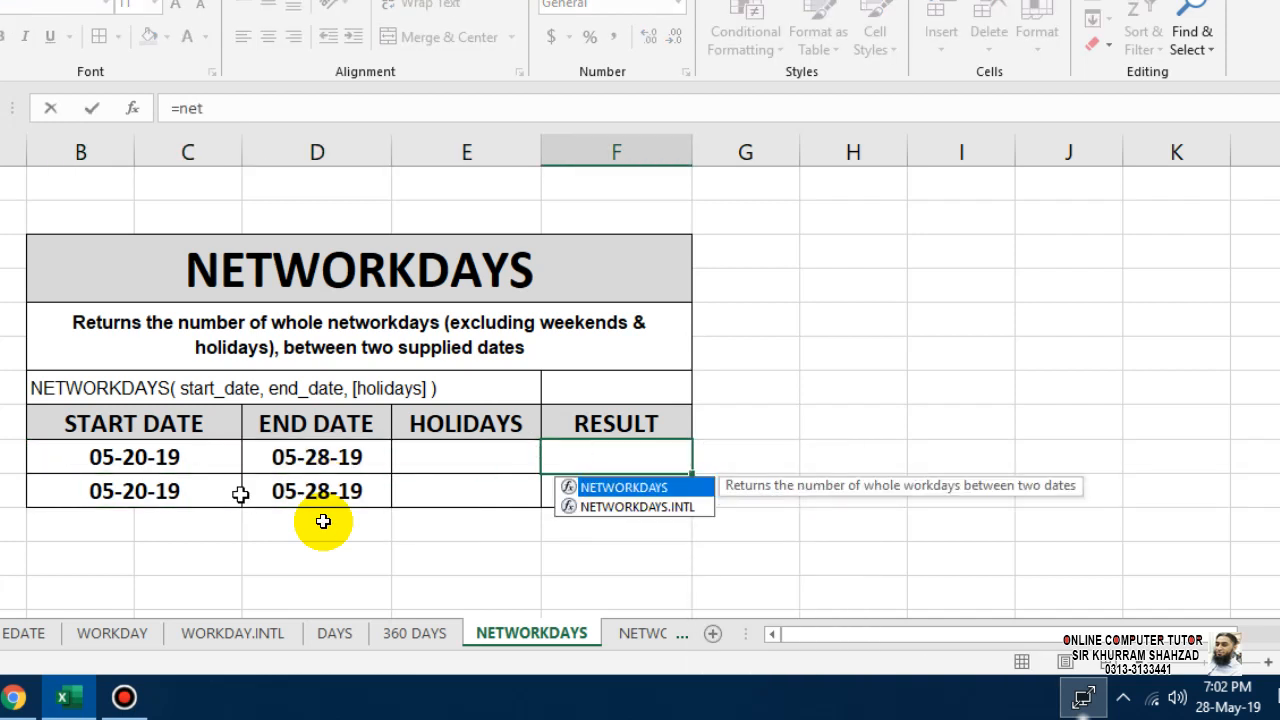
pyautogui.press('Tab')
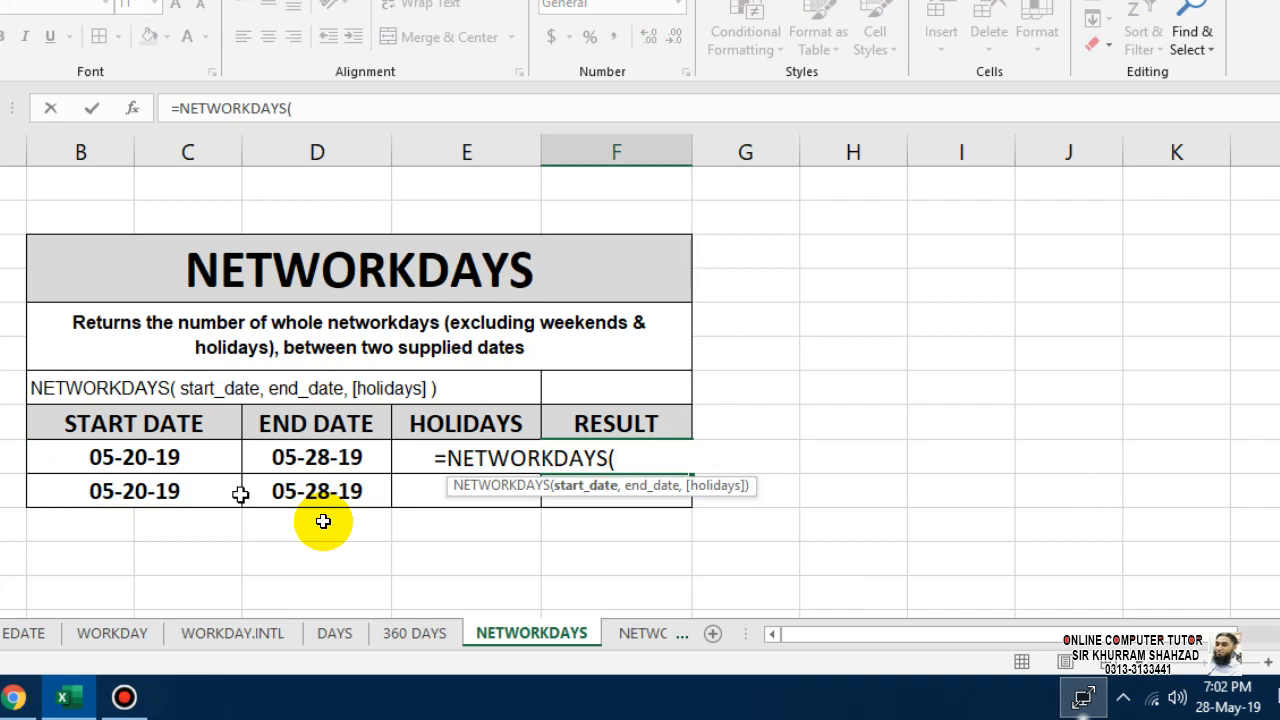
pyautogui.click(178, 456)
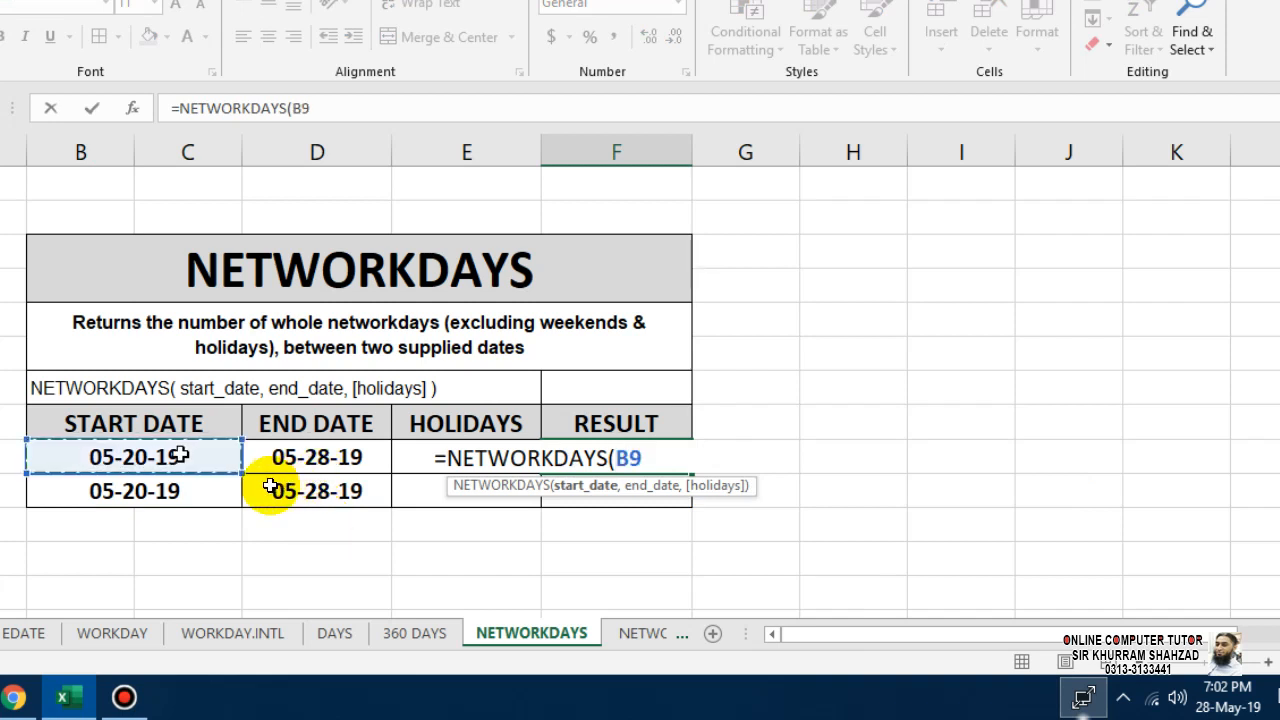
pyautogui.write(',')
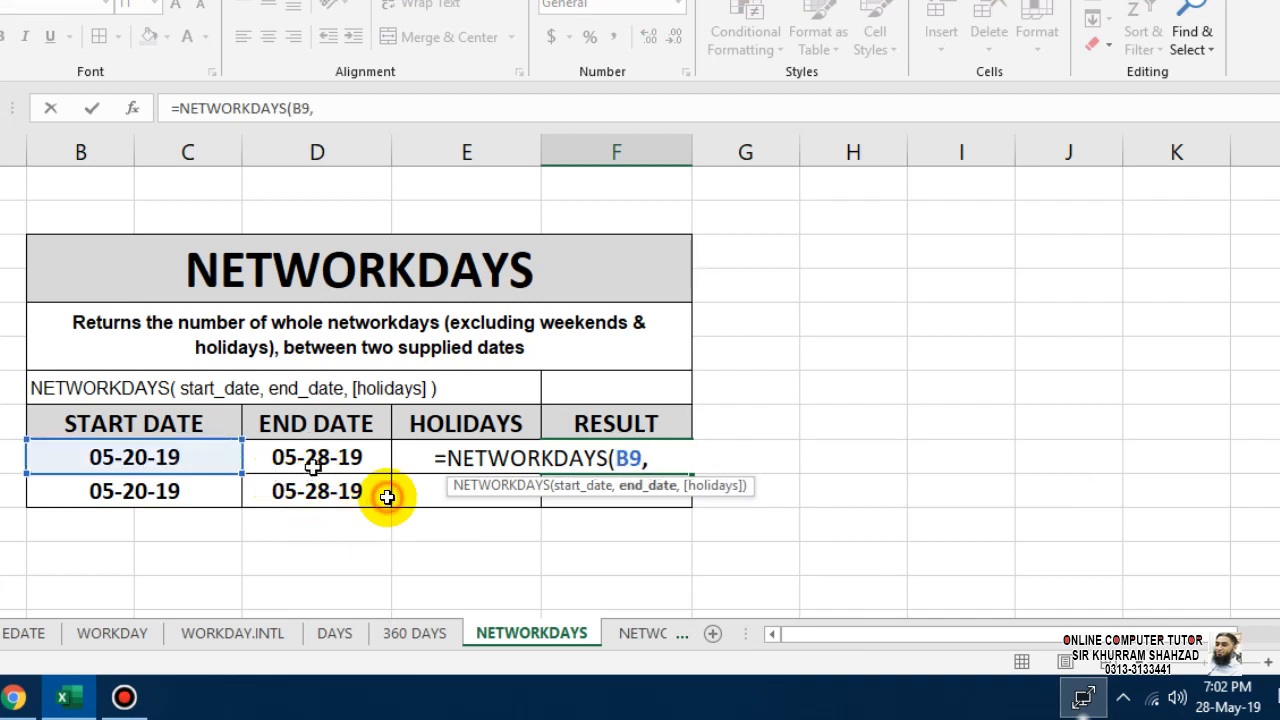
pyautogui.click(314, 465)
pyautogui.write(')')
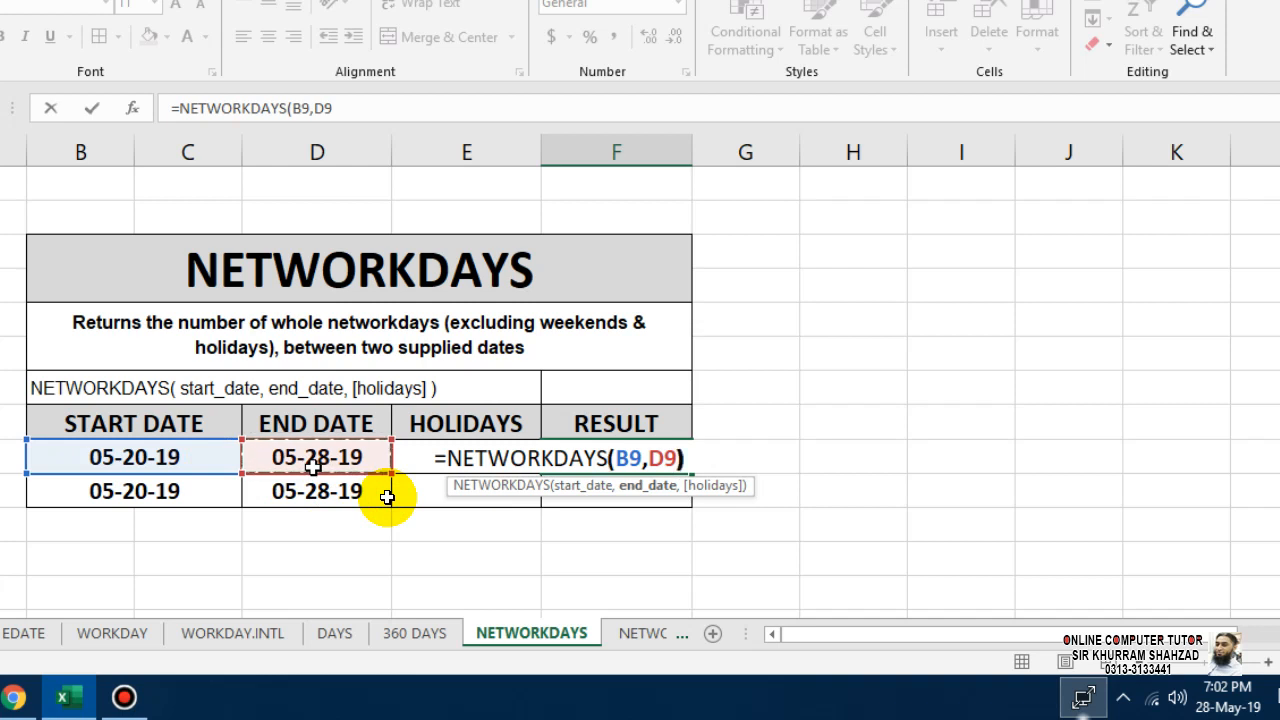
pyautogui.press('Return')
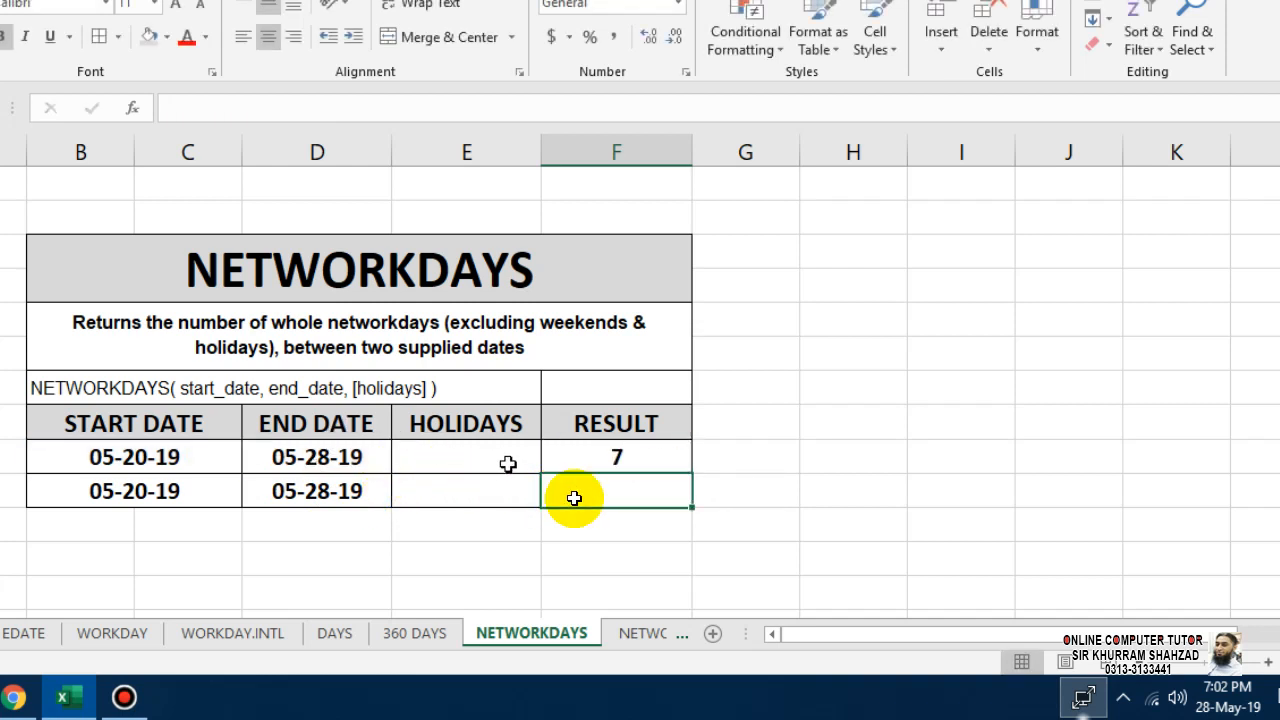
# Step: Check the NETWORKDAYS formula in F9 against the weekdays between the two dates in the system calendar for May 2019
pyautogui.click(577, 460)
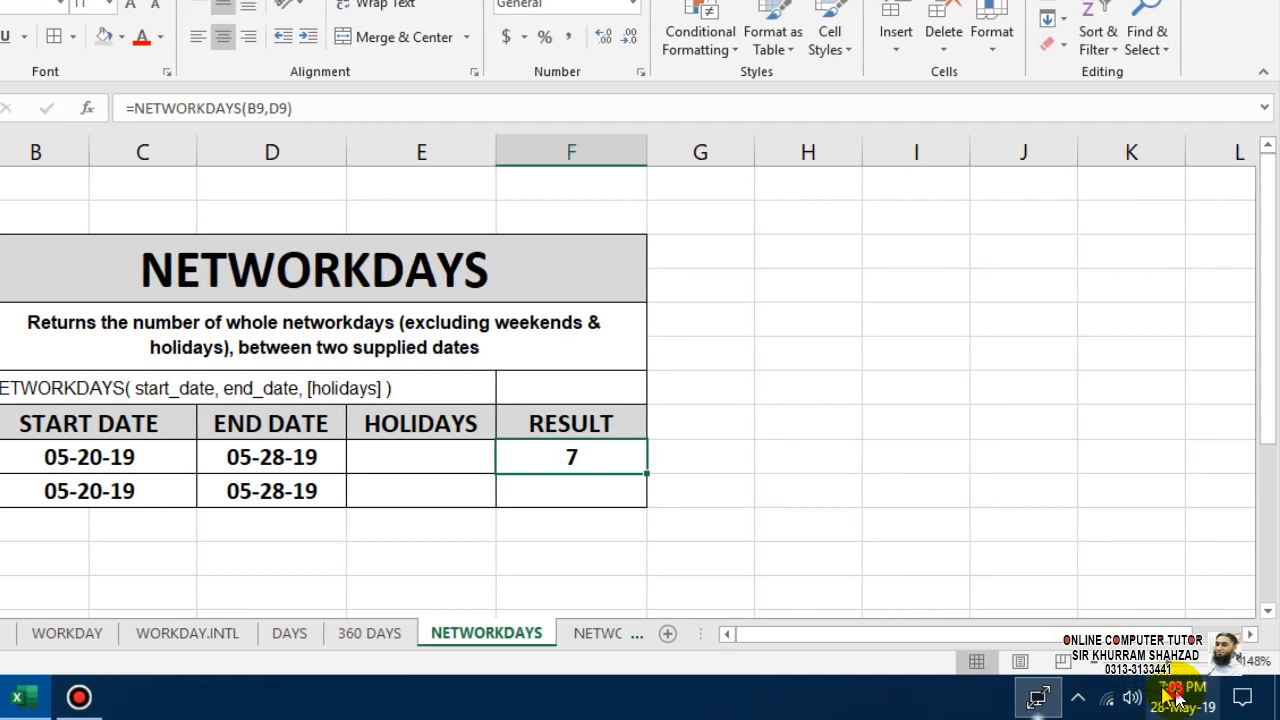
pyautogui.click(1202, 694)
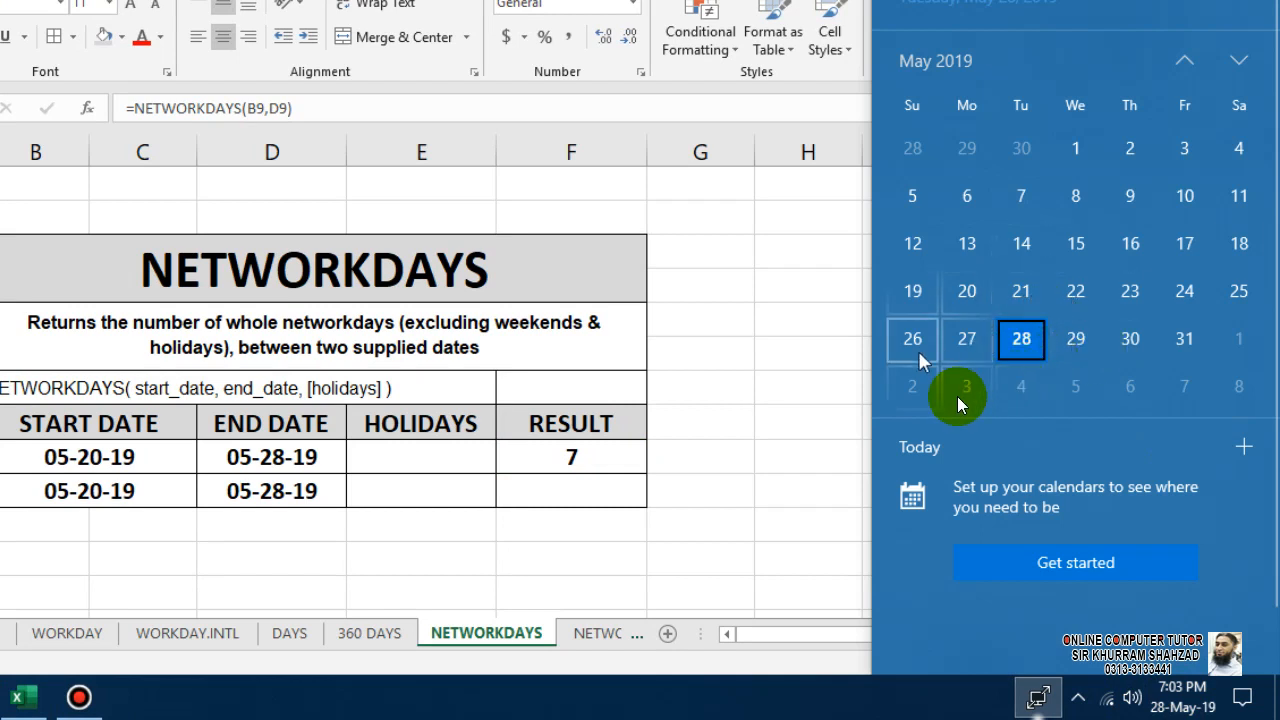
pyautogui.click(644, 506)
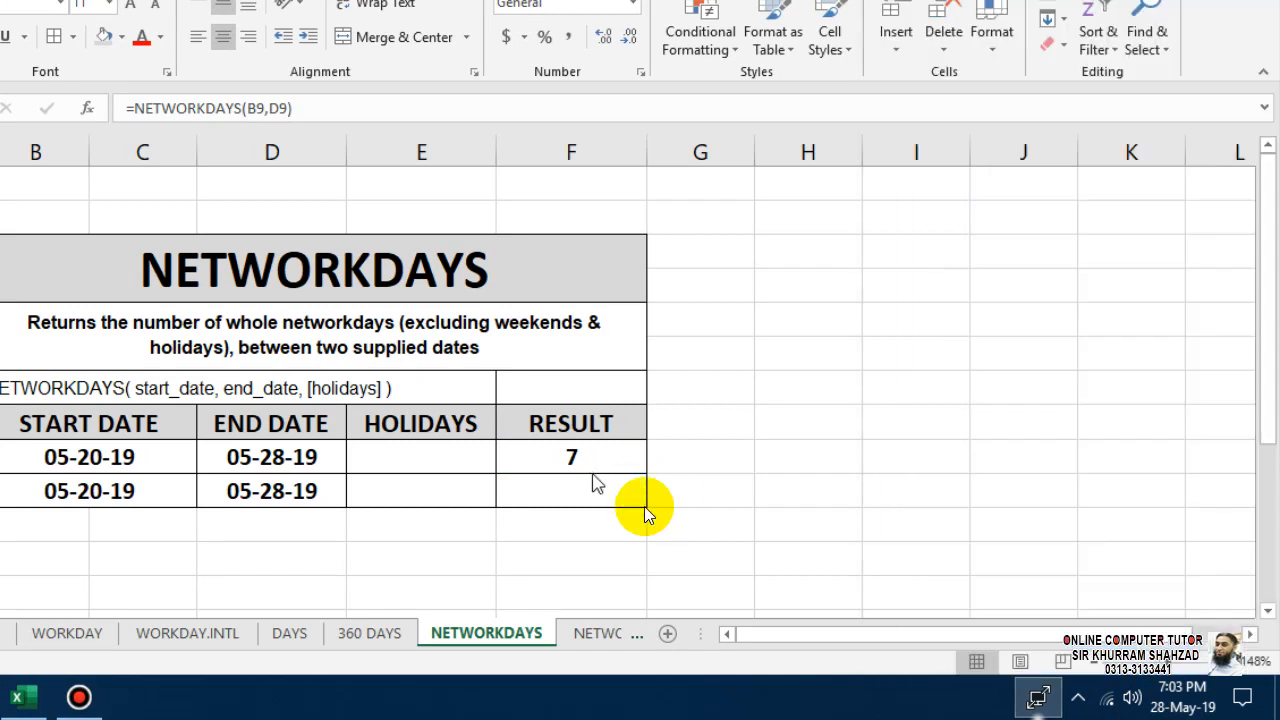
# Step: Check May 2019 in the system calendar and enter the holiday 25-05-2019 for the second row in cell E10
pyautogui.click(494, 525)
pyautogui.click(438, 493)
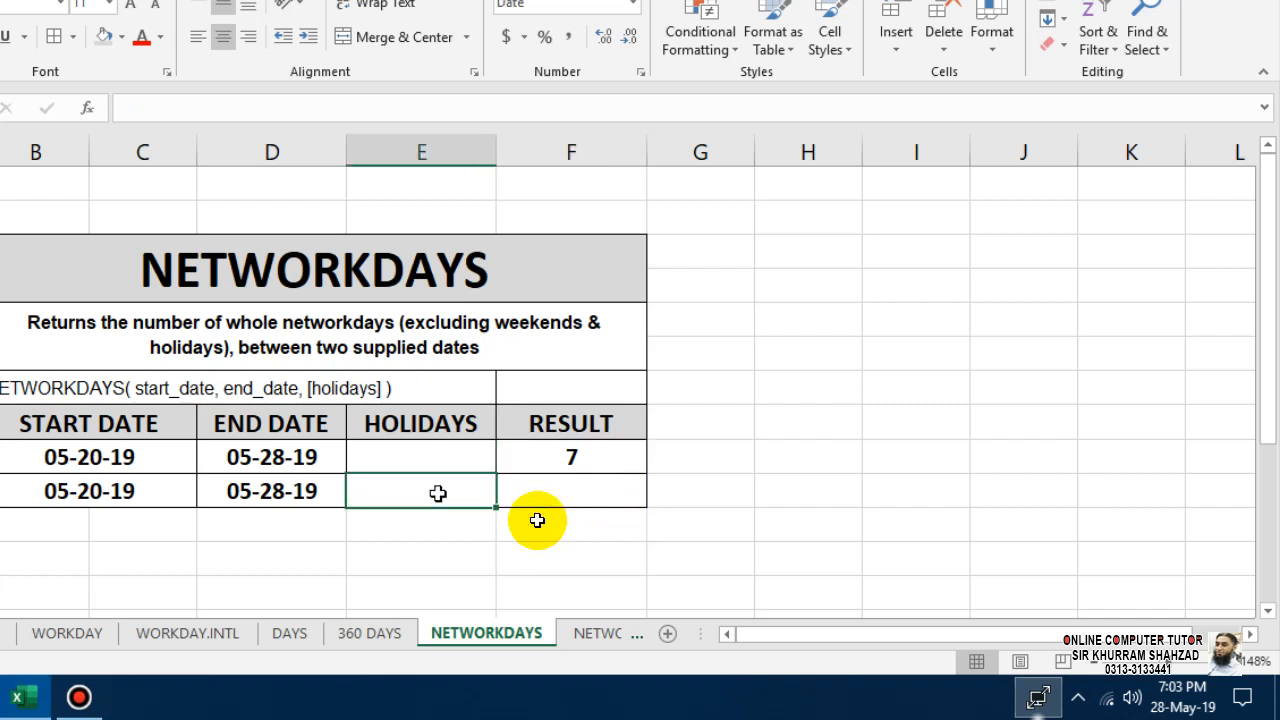
pyautogui.click(1212, 708)
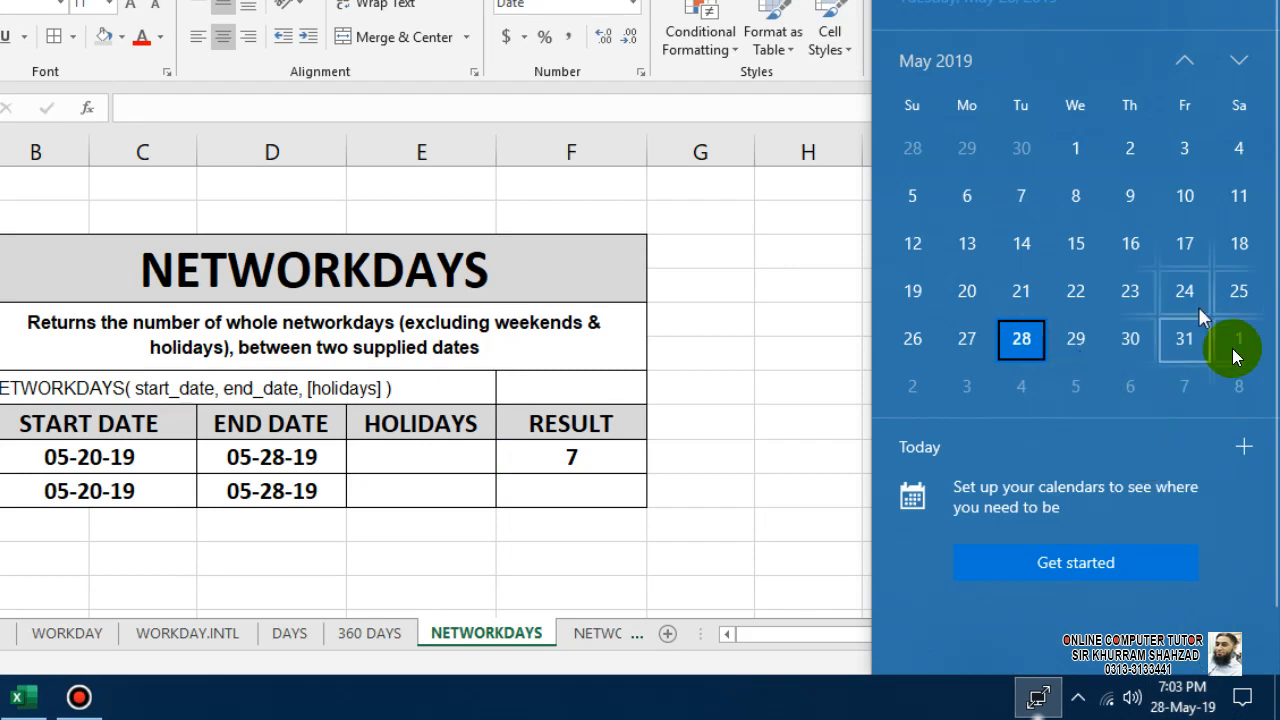
pyautogui.click(768, 388)
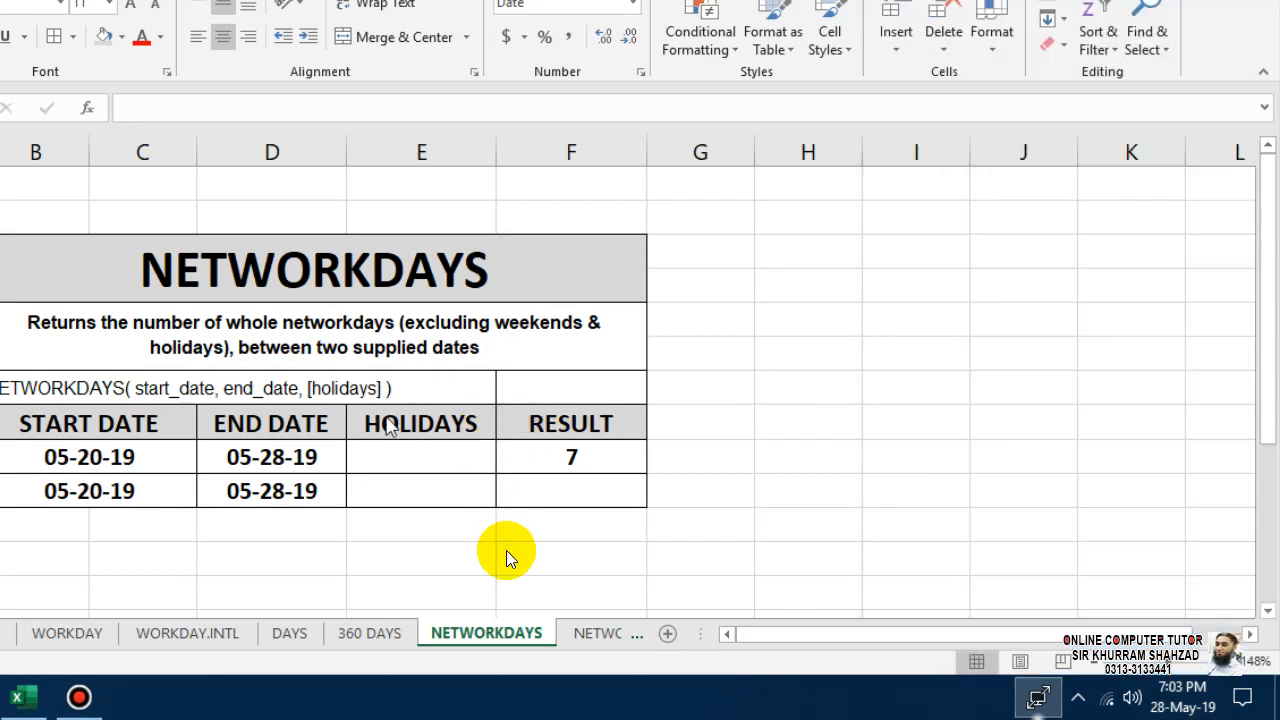
pyautogui.click(389, 493)
pyautogui.write('2')
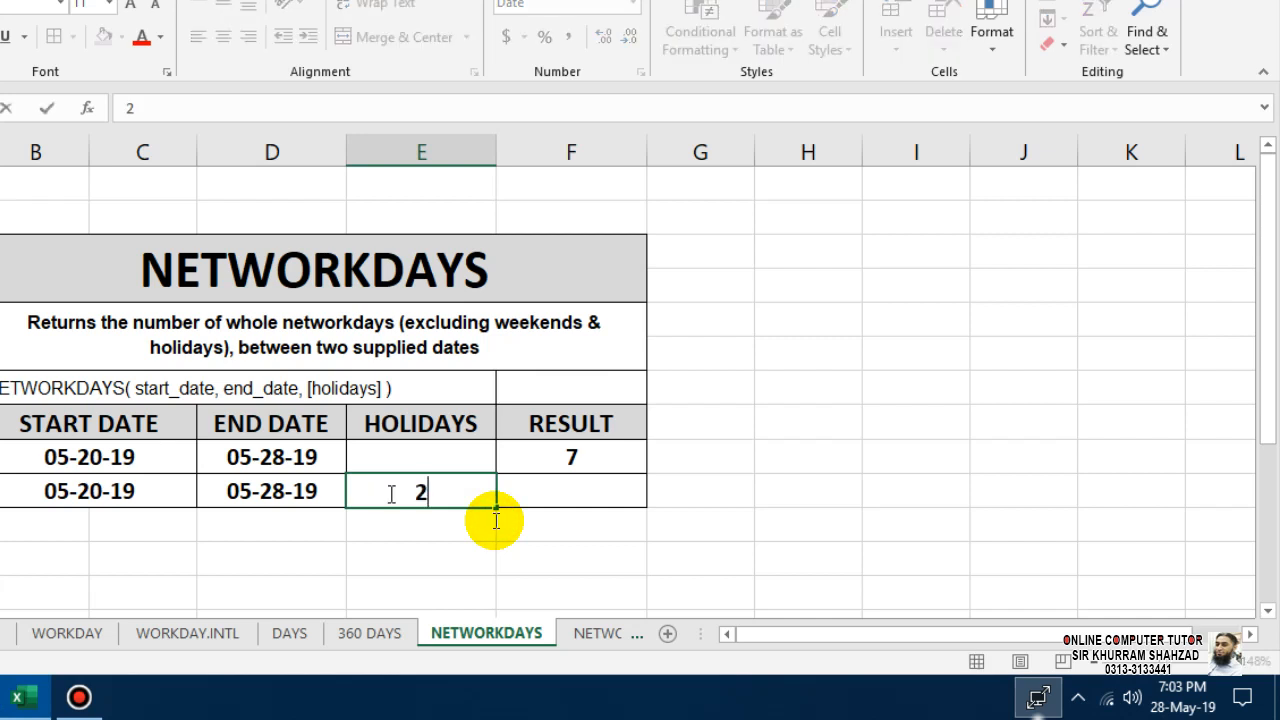
pyautogui.write('5-05-2019')
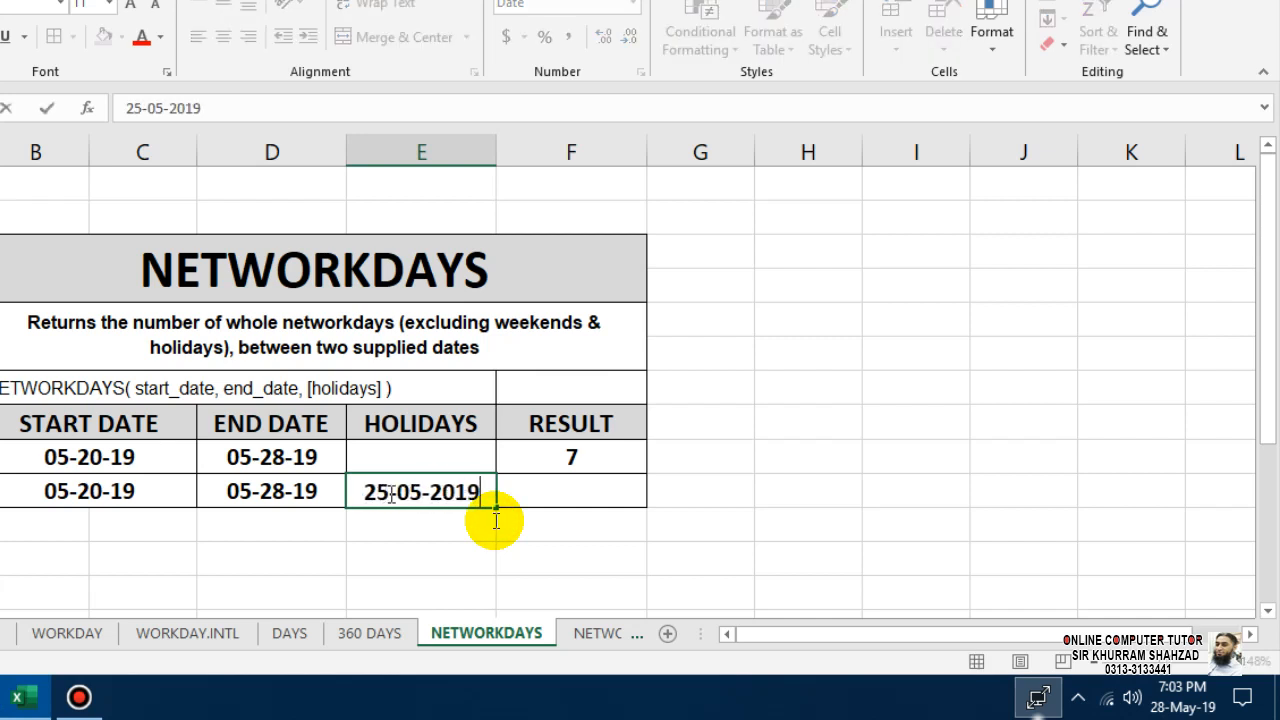
pyautogui.press('Tab')
# Step: Copy the first row's NETWORKDAYS formula from F9 into the second row's result cell F10
pyautogui.press('Up')
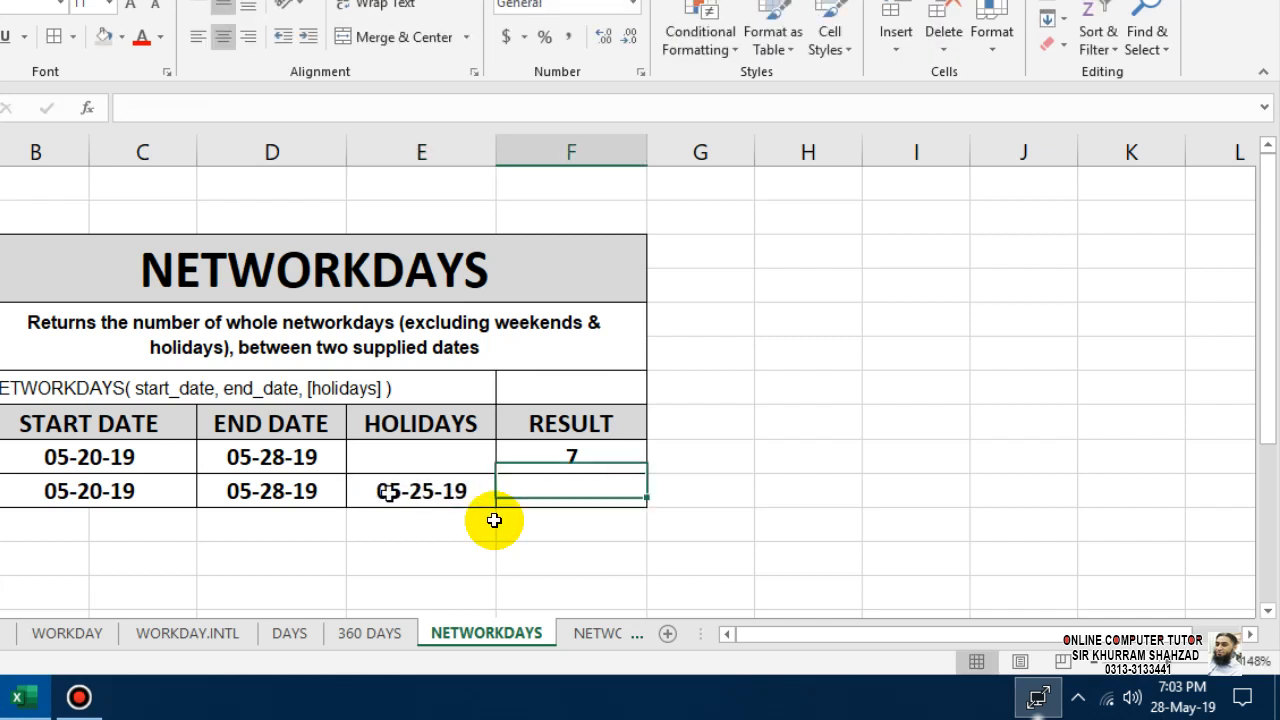
pyautogui.hotkey('ctrl', 'c')
pyautogui.press('Down')
pyautogui.hotkey('ctrl', 'v')
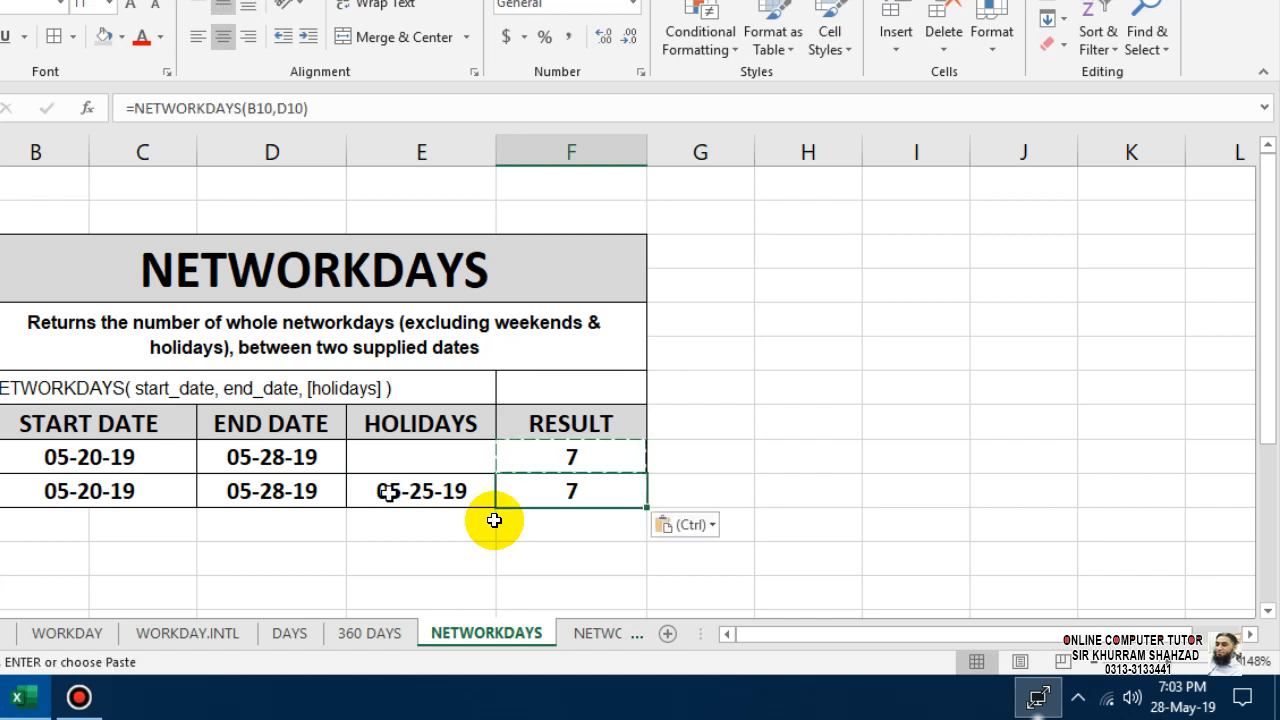
pyautogui.press('Escape')
# Step: Add the holiday cell E10 as third argument in F10, making the formula =NETWORKDAYS(B10,D10,E10)
pyautogui.press('F2')
pyautogui.press('BackSpace')
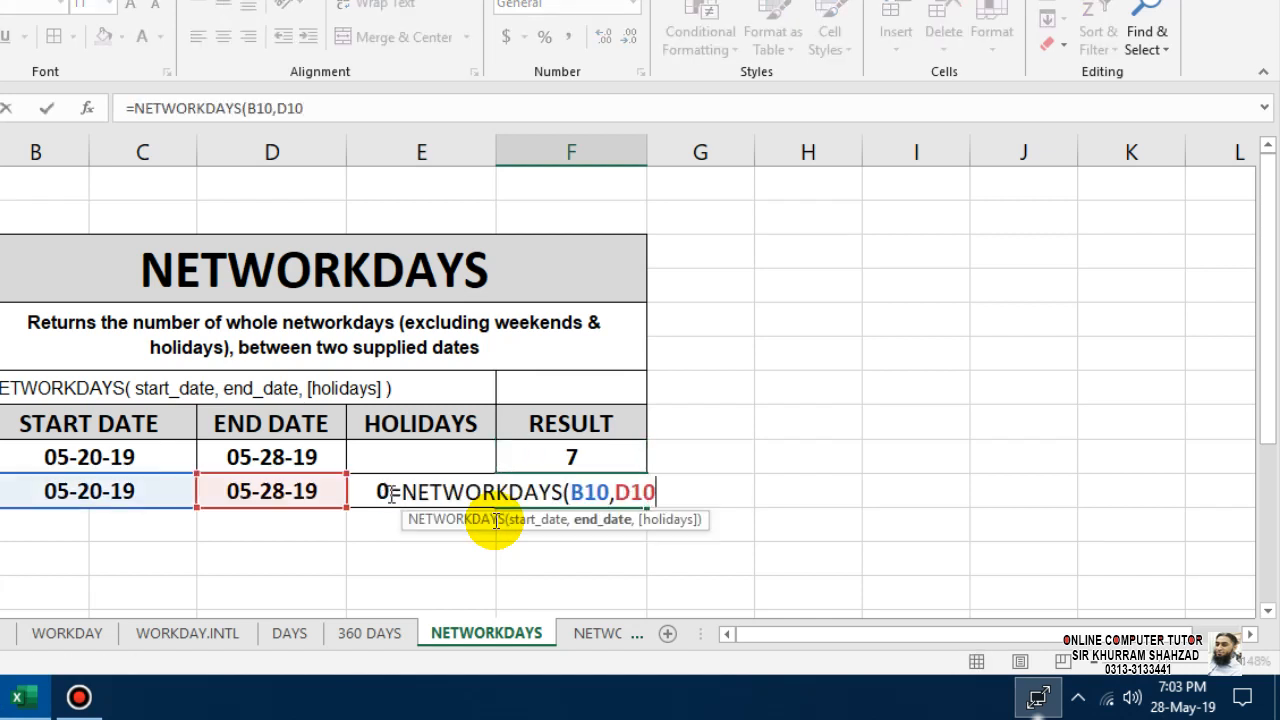
pyautogui.write(',')
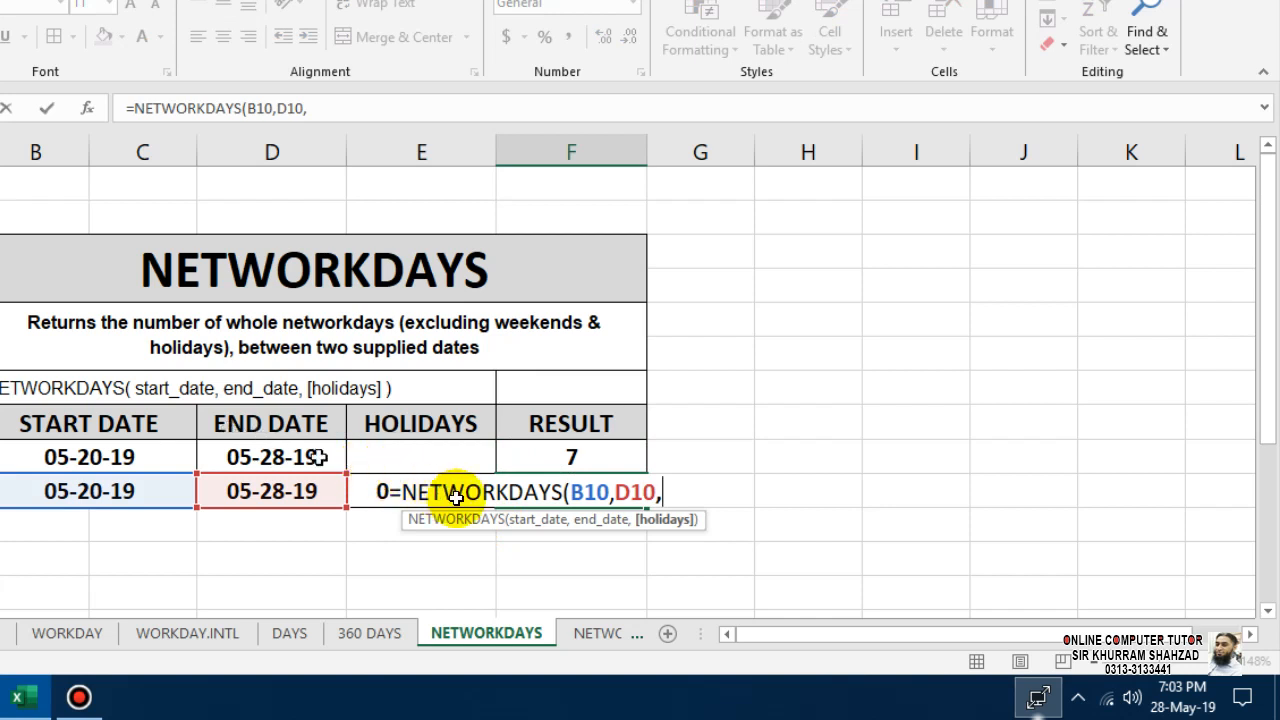
pyautogui.click(366, 487)
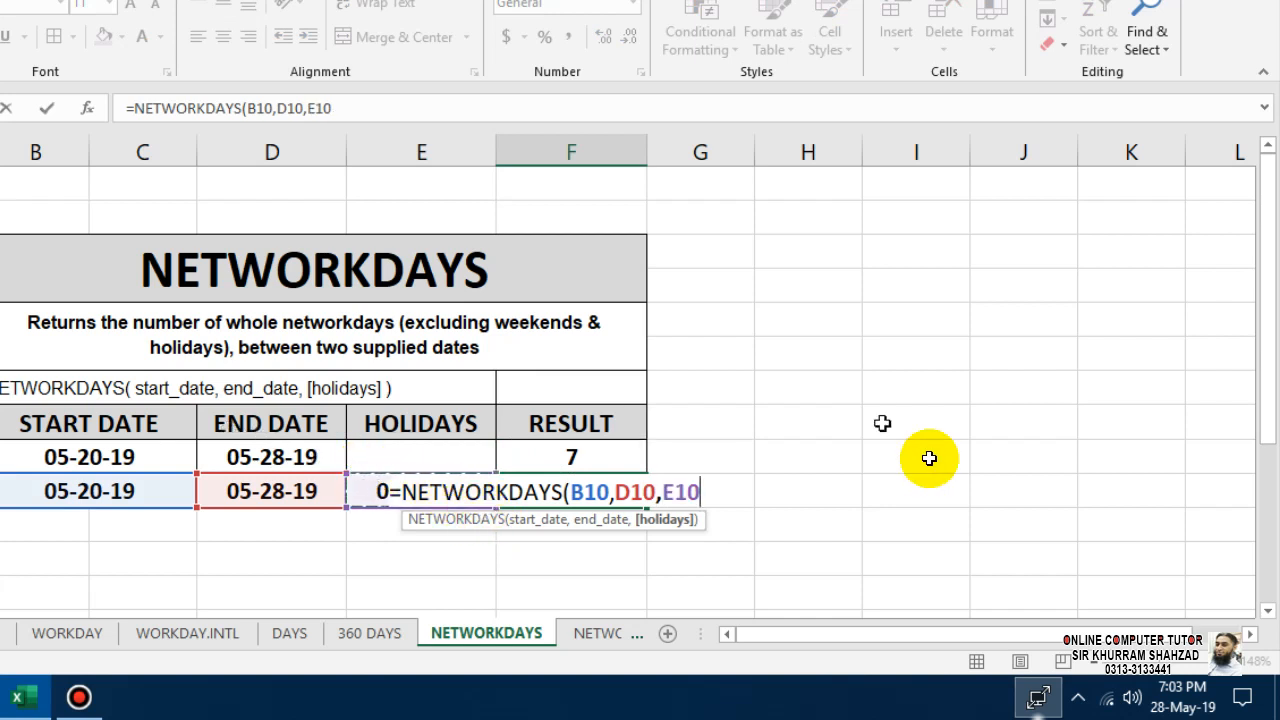
pyautogui.write(')')
pyautogui.press('Return')
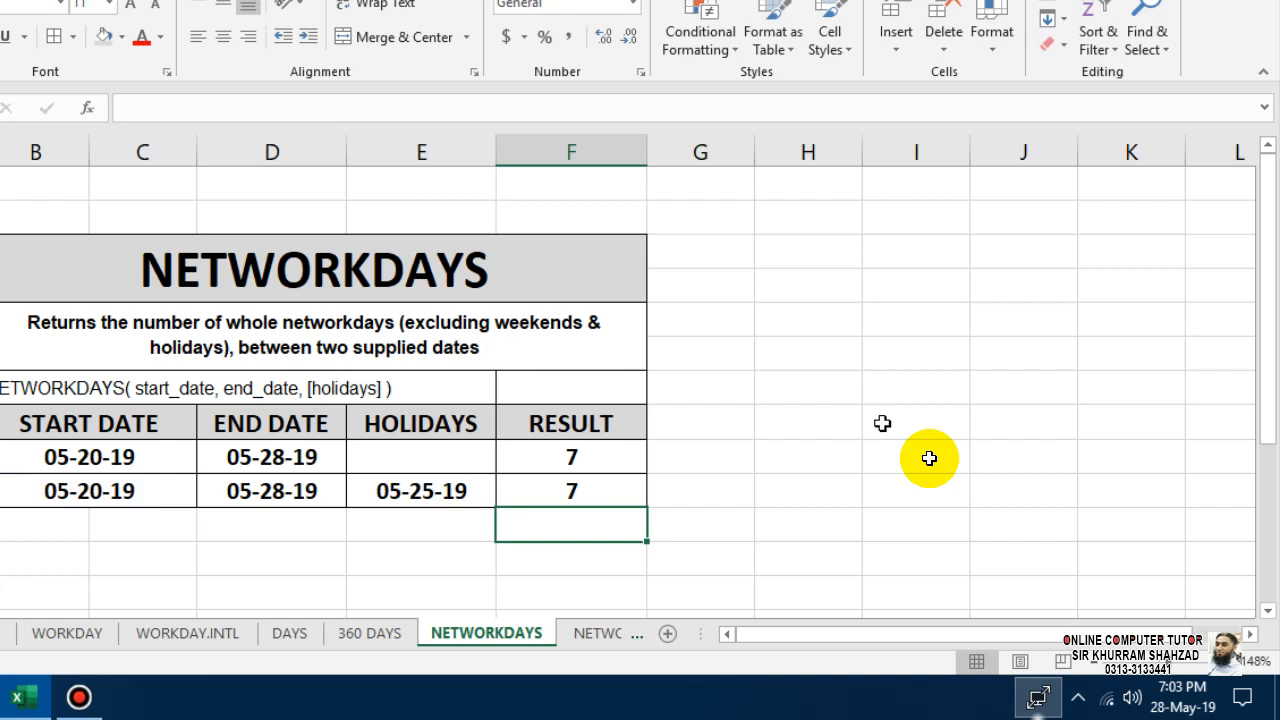
pyautogui.click(584, 274)
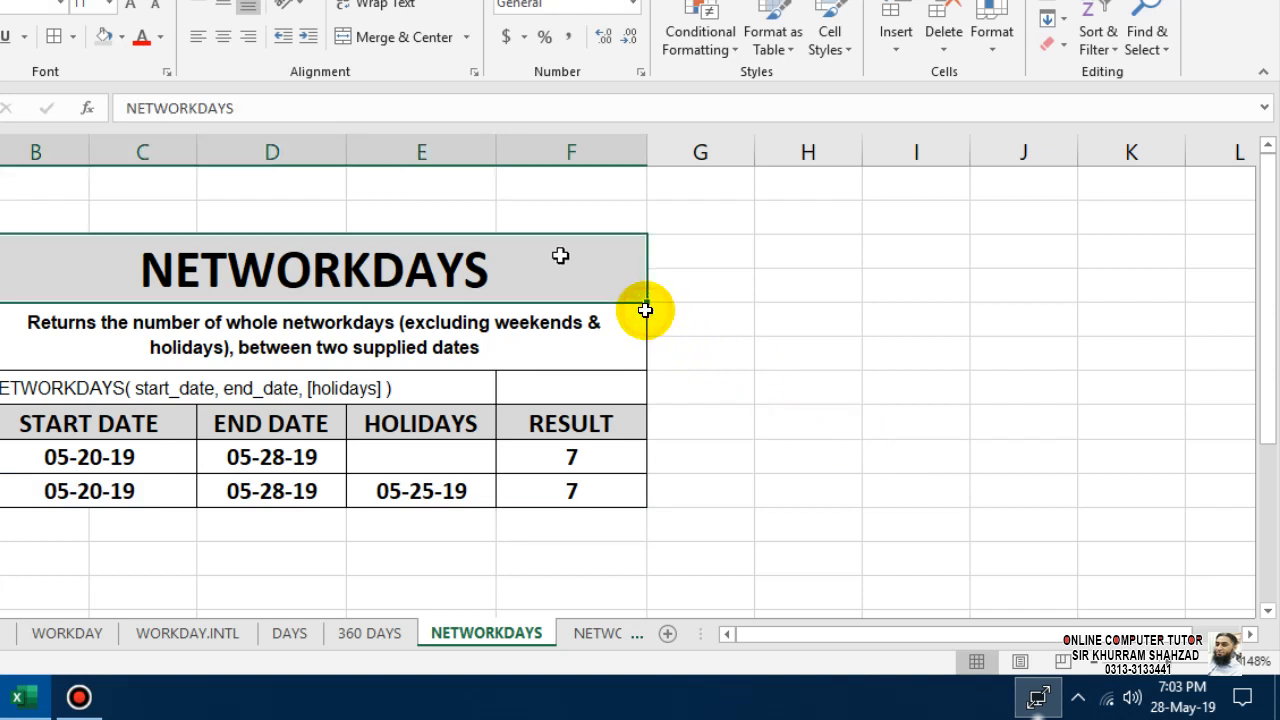
# Step: Copy both data rows from the NETWORKDAYS sheet into the NETWORKDAYS.INTL sheet's table, starting at cell C9
pyautogui.moveTo(565, 462); pyautogui.dragTo(175, 489)
pyautogui.hotkey('ctrl', 'c')
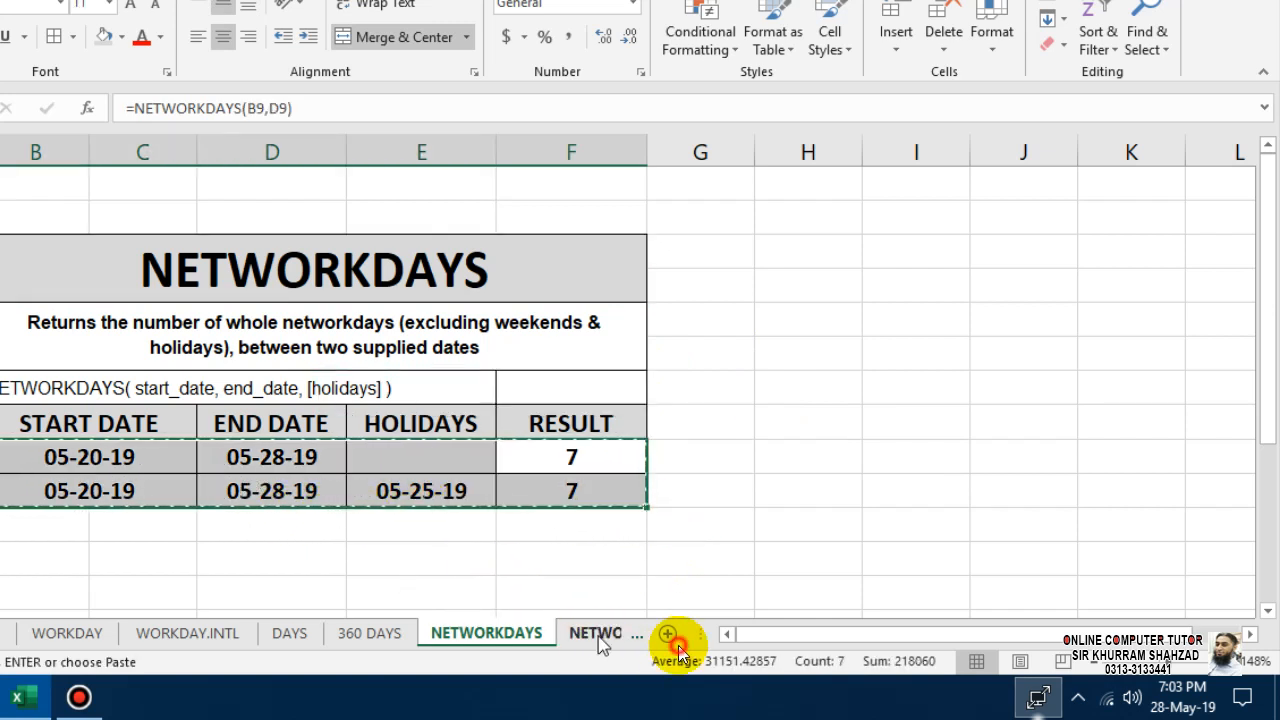
pyautogui.hotkey('ctrl', 'pagedown')
pyautogui.moveTo(270, 543); pyautogui.dragTo(260, 512)
pyautogui.hotkey('ctrl', 'v')
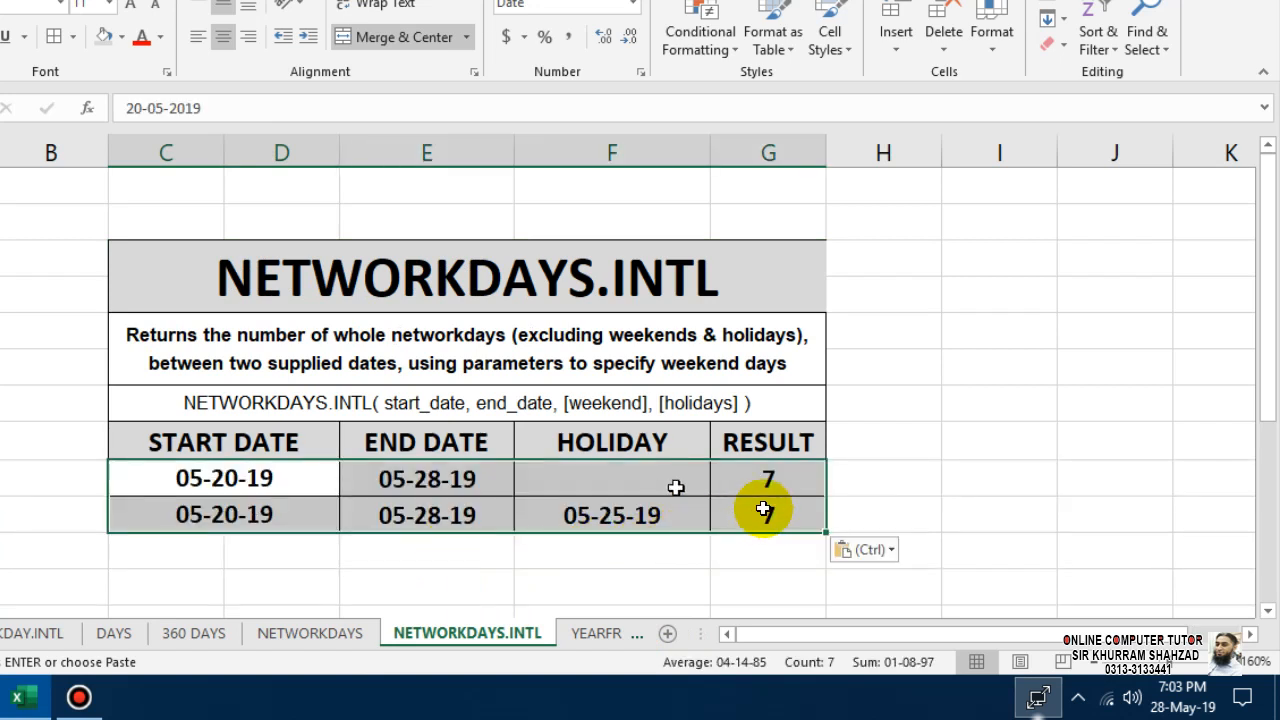
# Step: Clear the pasted results from cells G9 and G10 of the NETWORKDAYS.INTL table
pyautogui.click(736, 477)
pyautogui.moveTo(736, 477); pyautogui.dragTo(760, 515)
pyautogui.press('Delete')
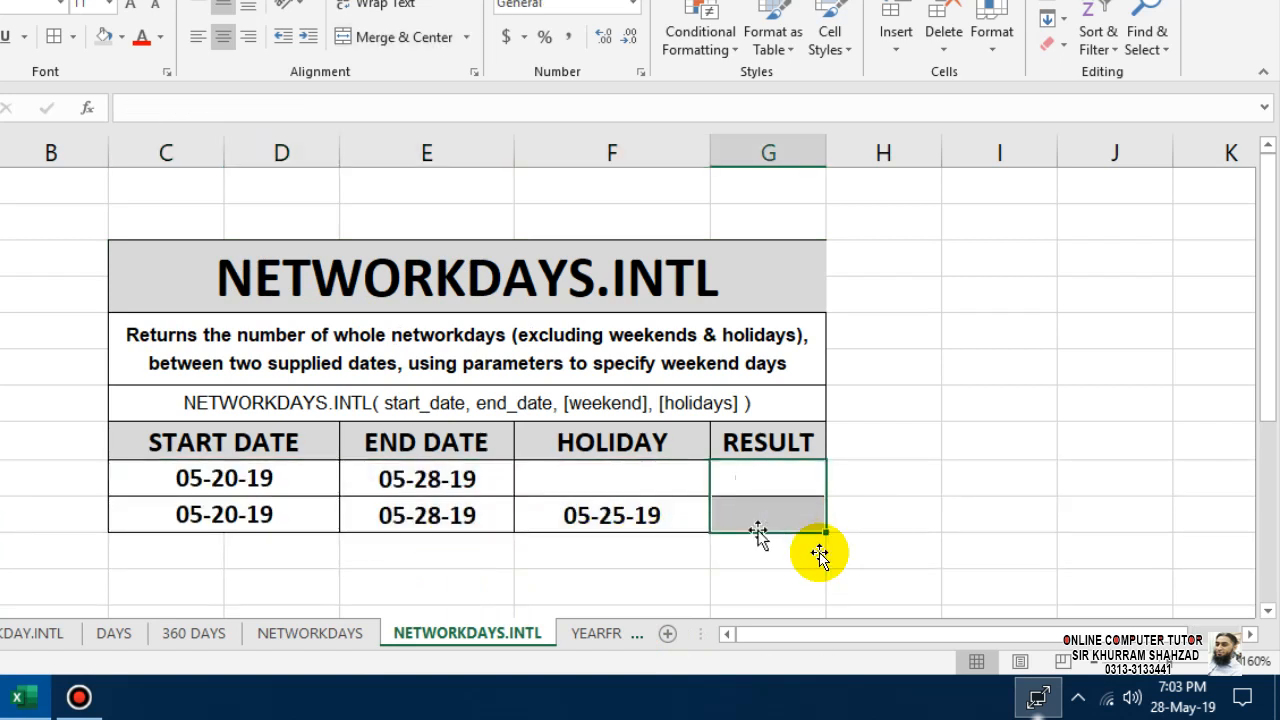
# Step: Count the first row's working days in cell G9 with the formula =NETWORKDAYS.INTL(C9,E9)
pyautogui.press('Up')
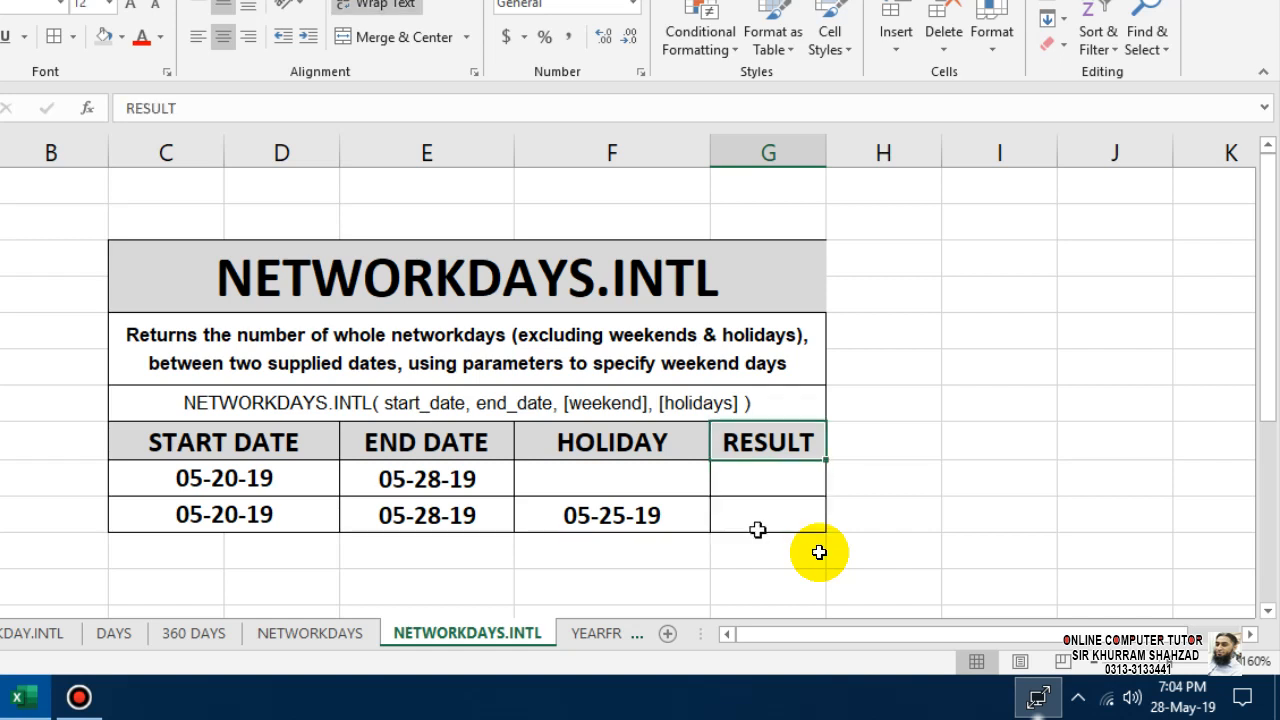
pyautogui.press('Up')
pyautogui.press('Down')
pyautogui.press('Down')
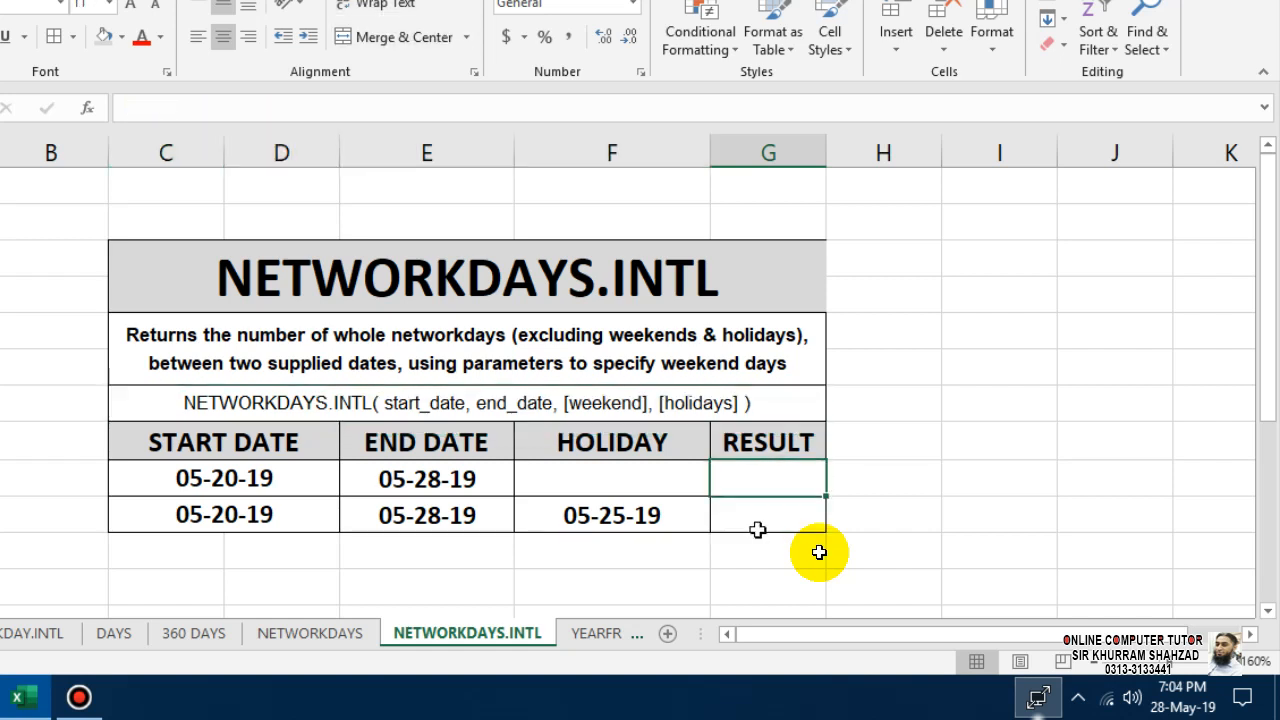
pyautogui.write('=networ')
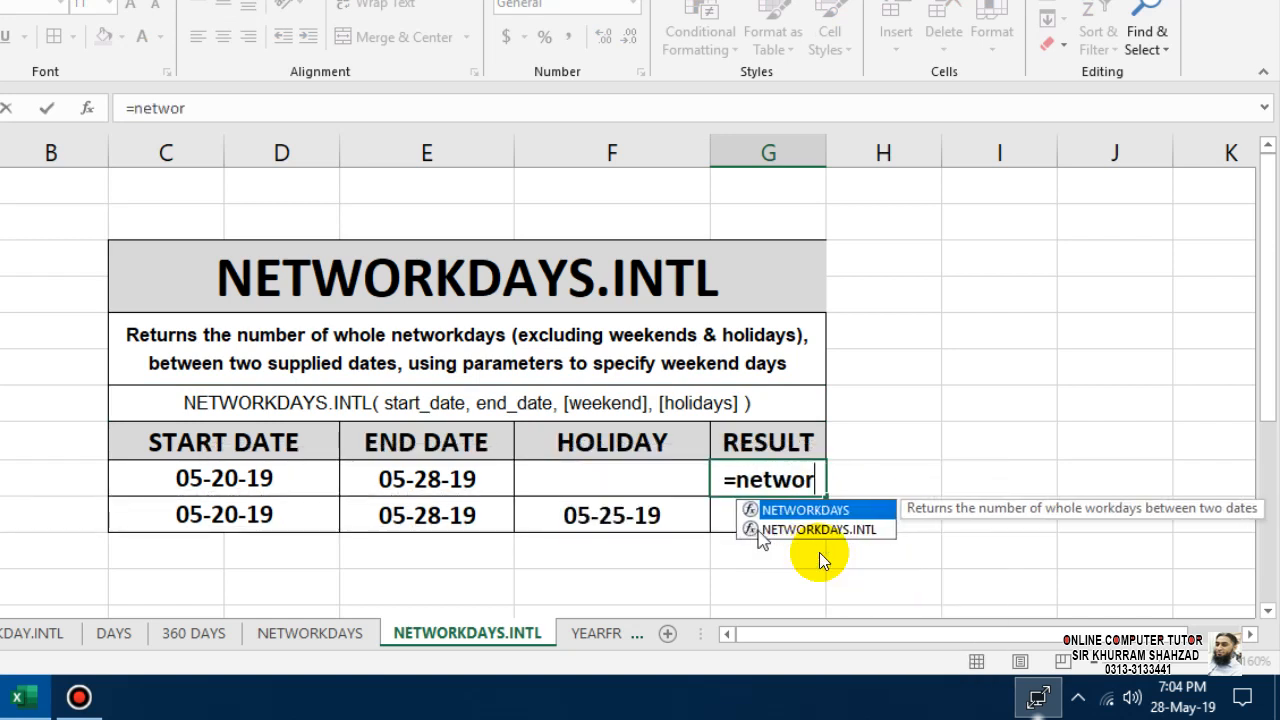
pyautogui.press('Down')
pyautogui.press('Tab')
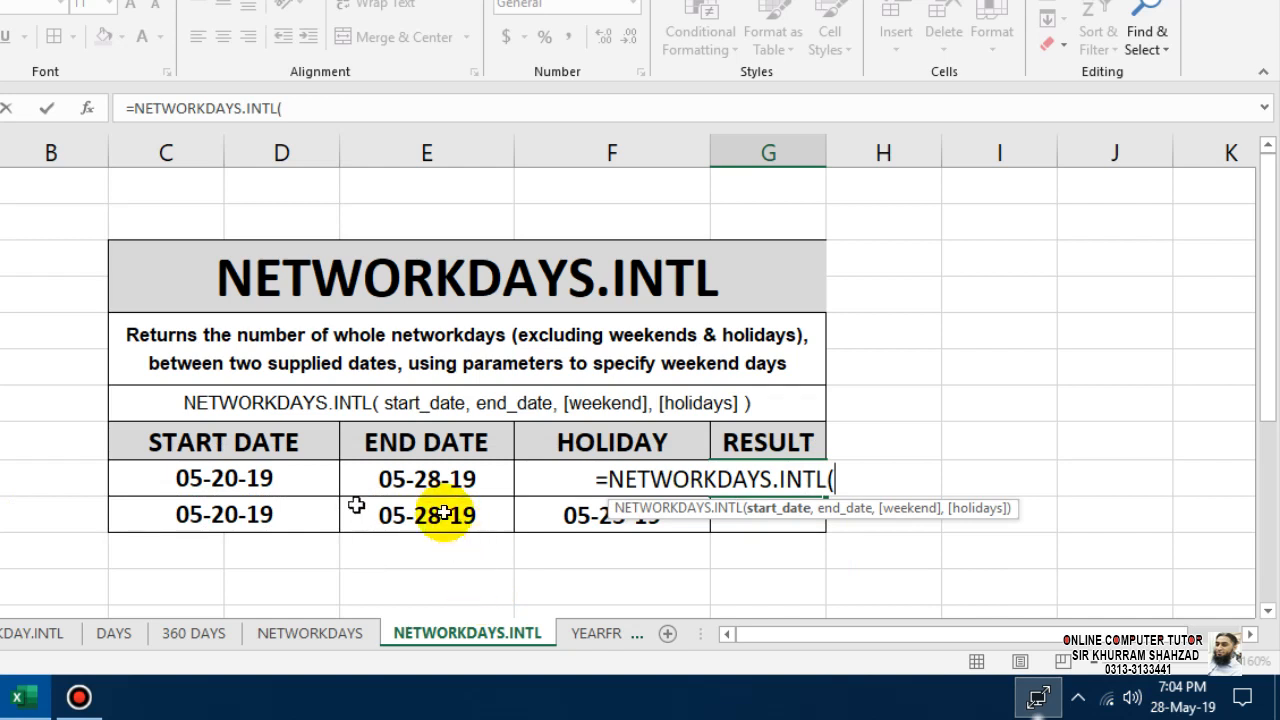
pyautogui.click(298, 466)
pyautogui.write(',')
pyautogui.click(417, 490)
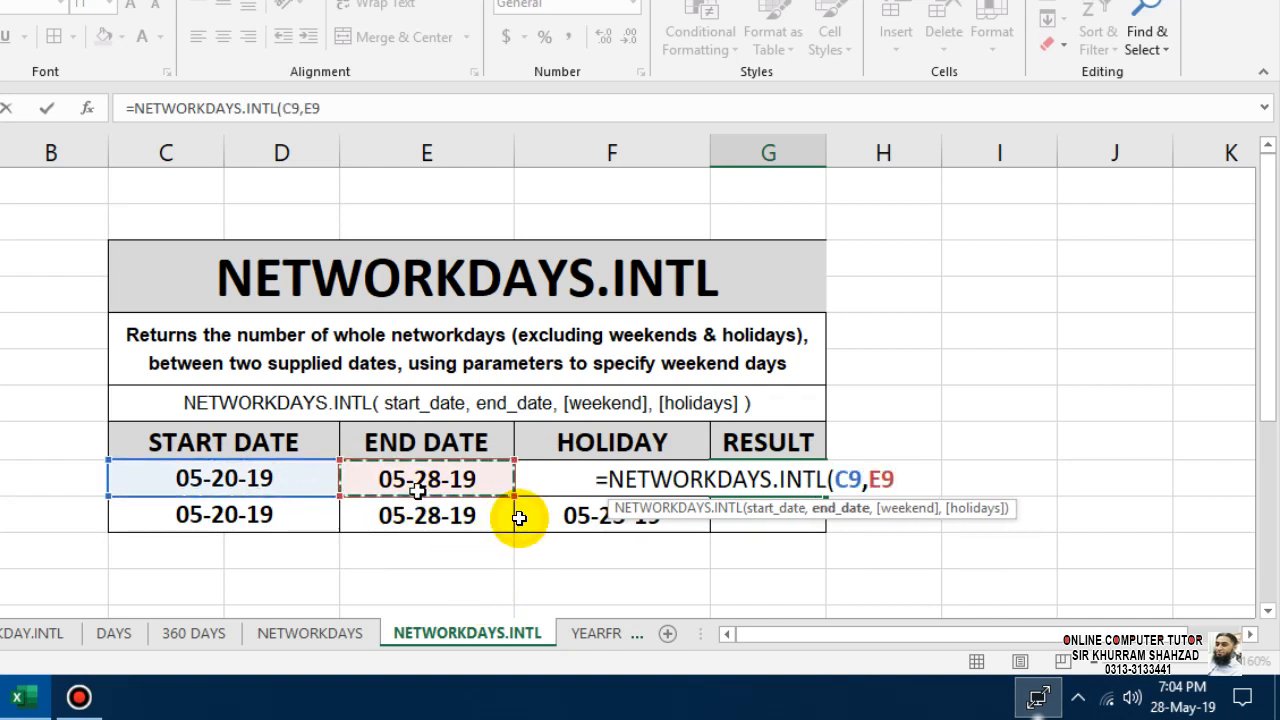
pyautogui.press('Return')
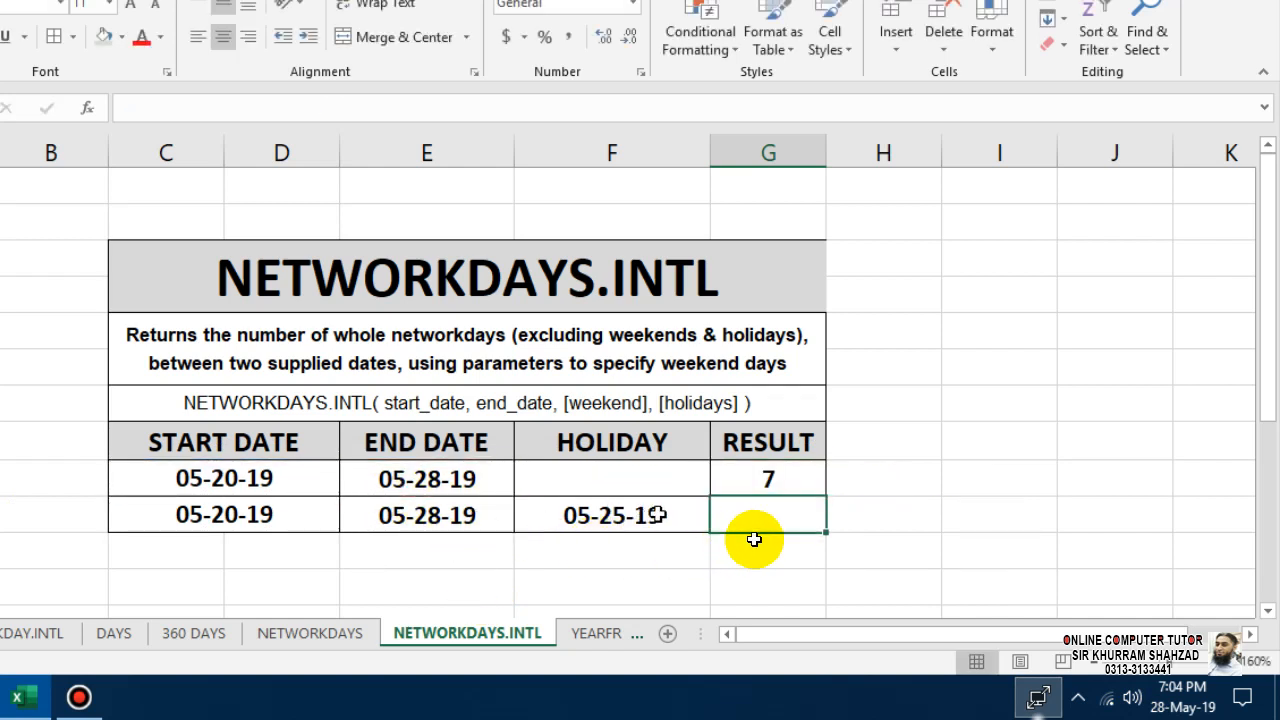
# Step: Start a NETWORKDAYS.INTL formula in the second row's result cell G10
pyautogui.write('=')
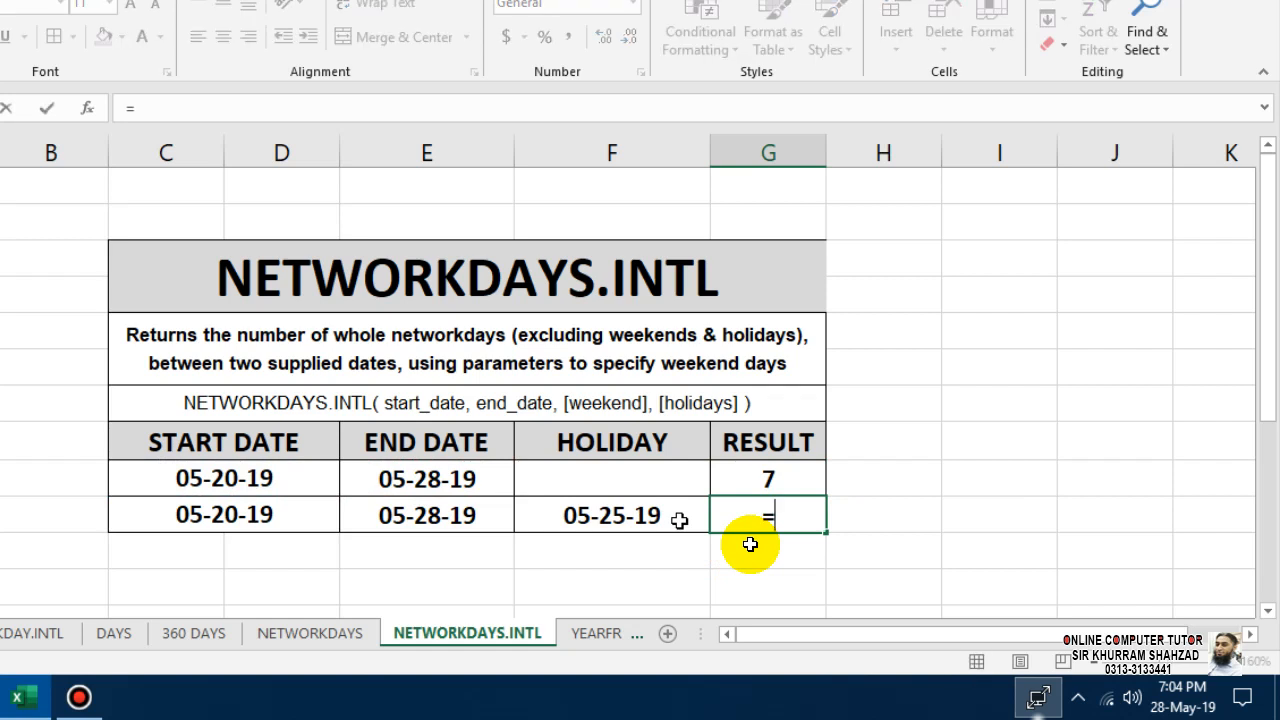
pyautogui.click(270, 516)
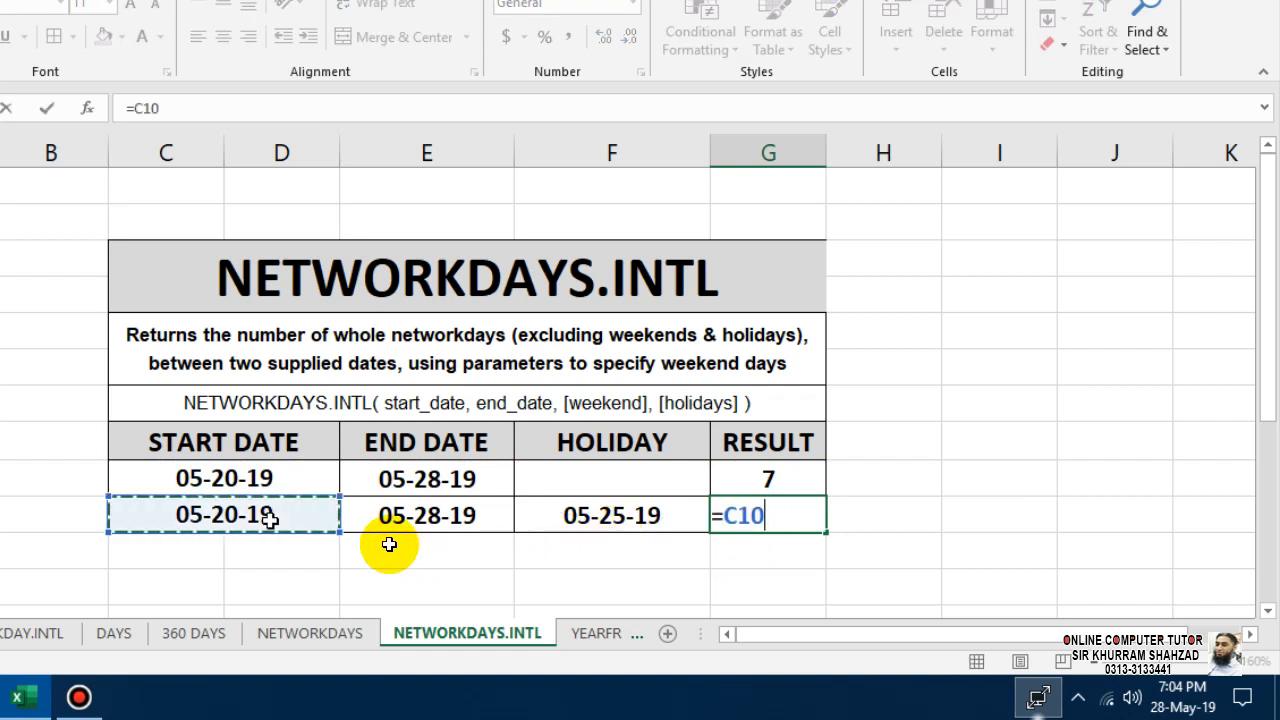
pyautogui.press('BackSpace')
pyautogui.press('BackSpace')
pyautogui.press('BackSpace')
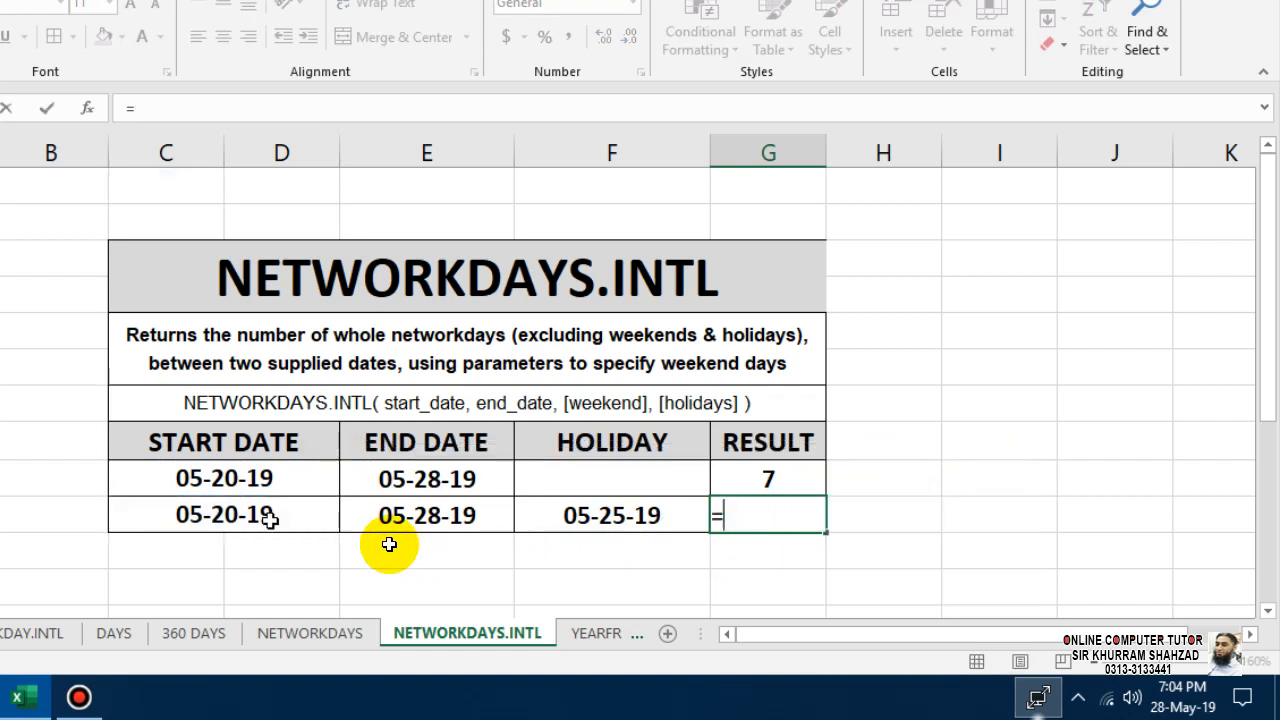
pyautogui.write('networlk')
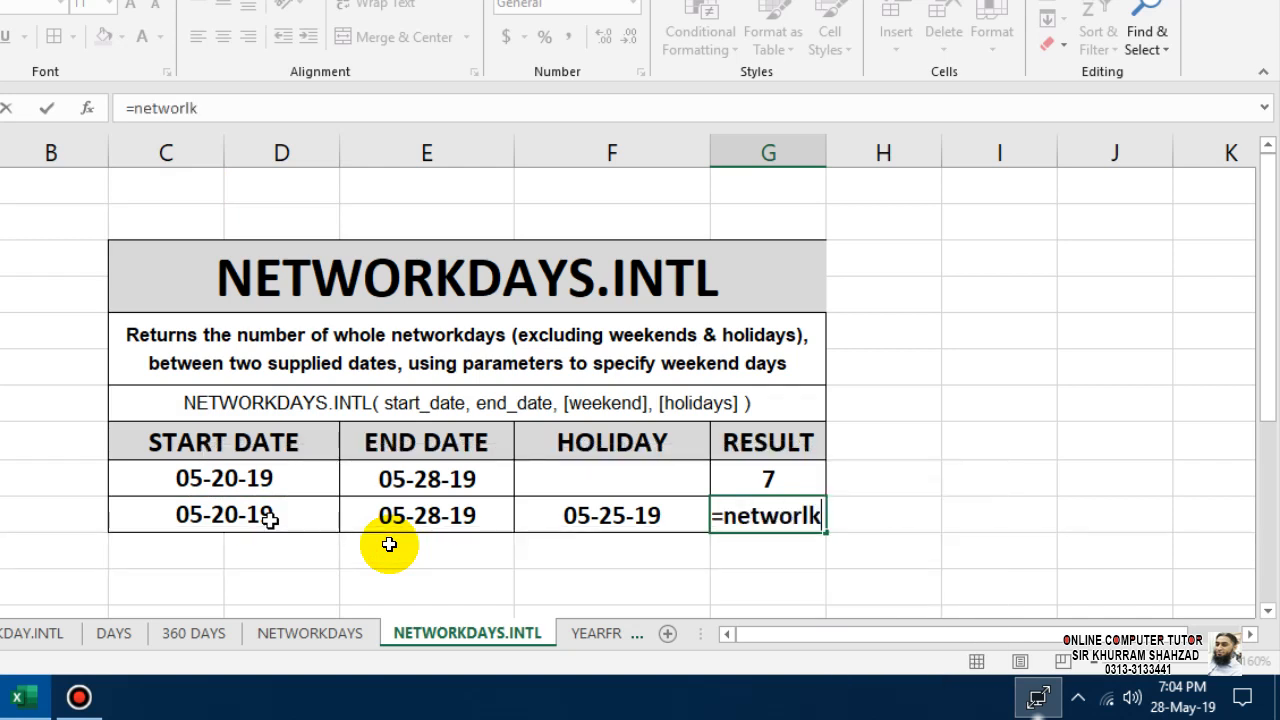
pyautogui.press('BackSpace')
pyautogui.press('BackSpace')
pyautogui.press('Tab')
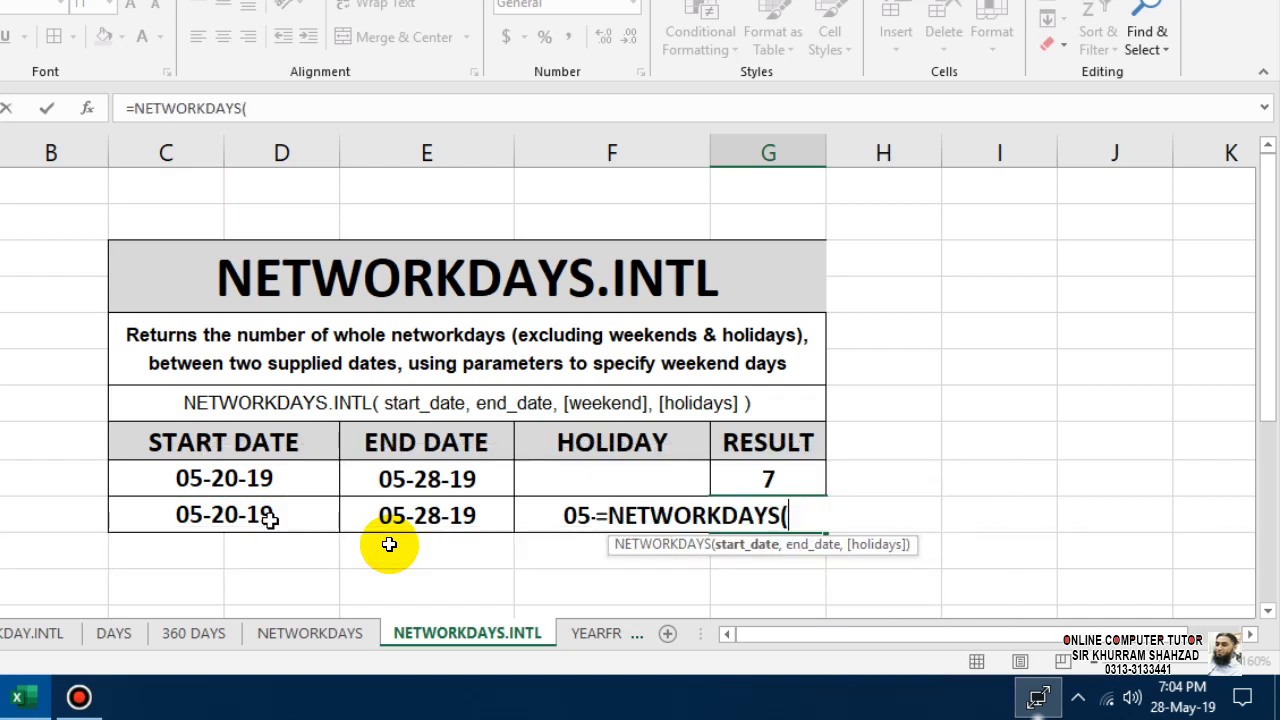
pyautogui.press('BackSpace')
pyautogui.press('BackSpace')
pyautogui.press('Down')
pyautogui.press('Tab')
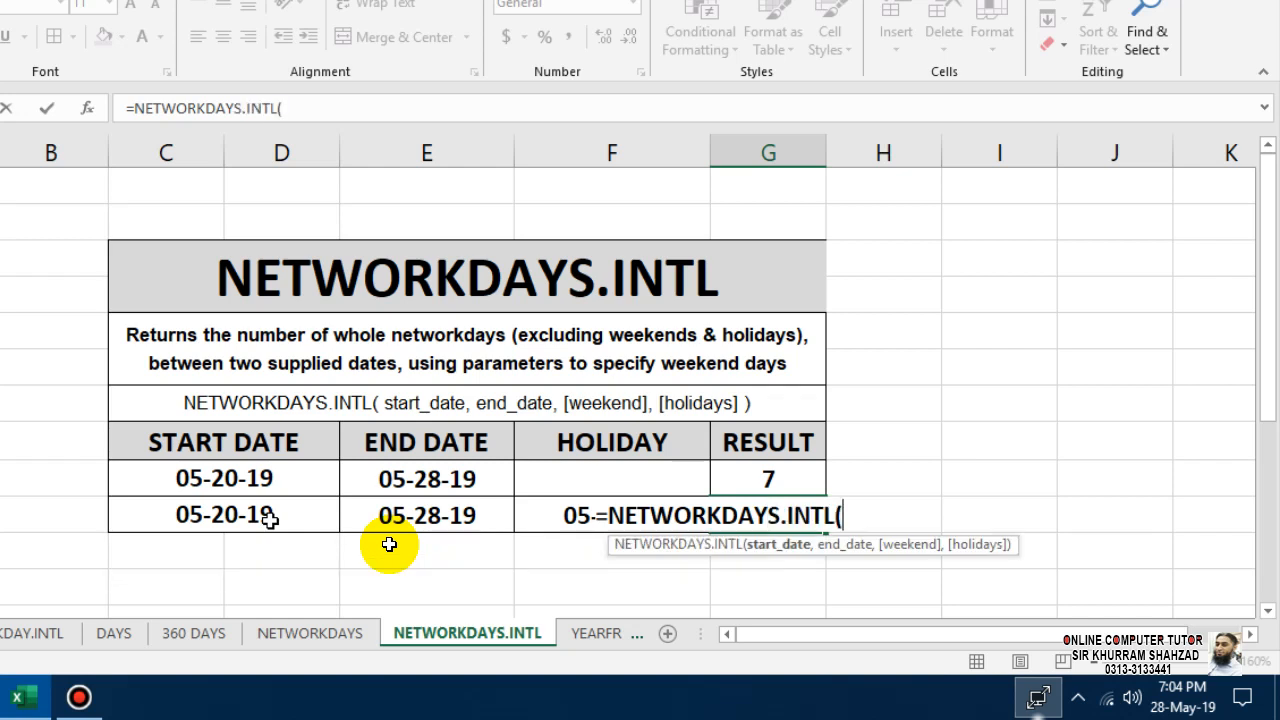
# Step: Supply C10 as the start date and E10 as the end date in G10's formula
pyautogui.click(182, 528)
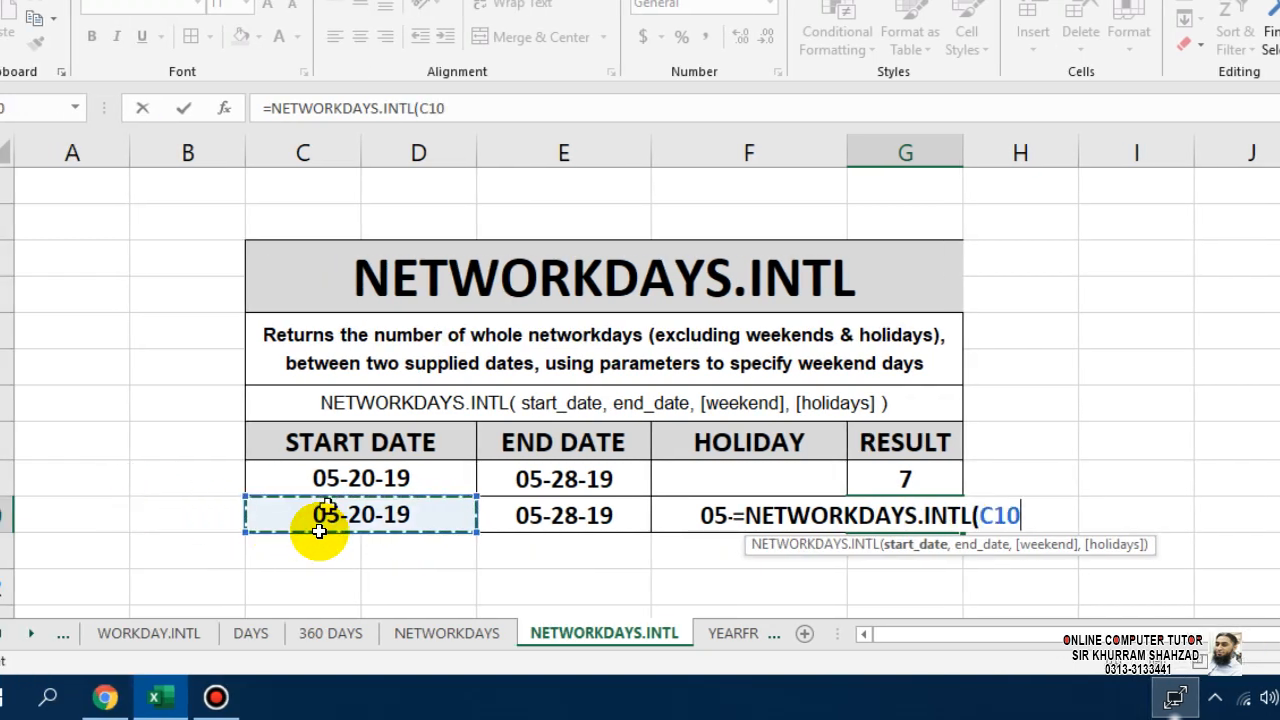
pyautogui.write(',')
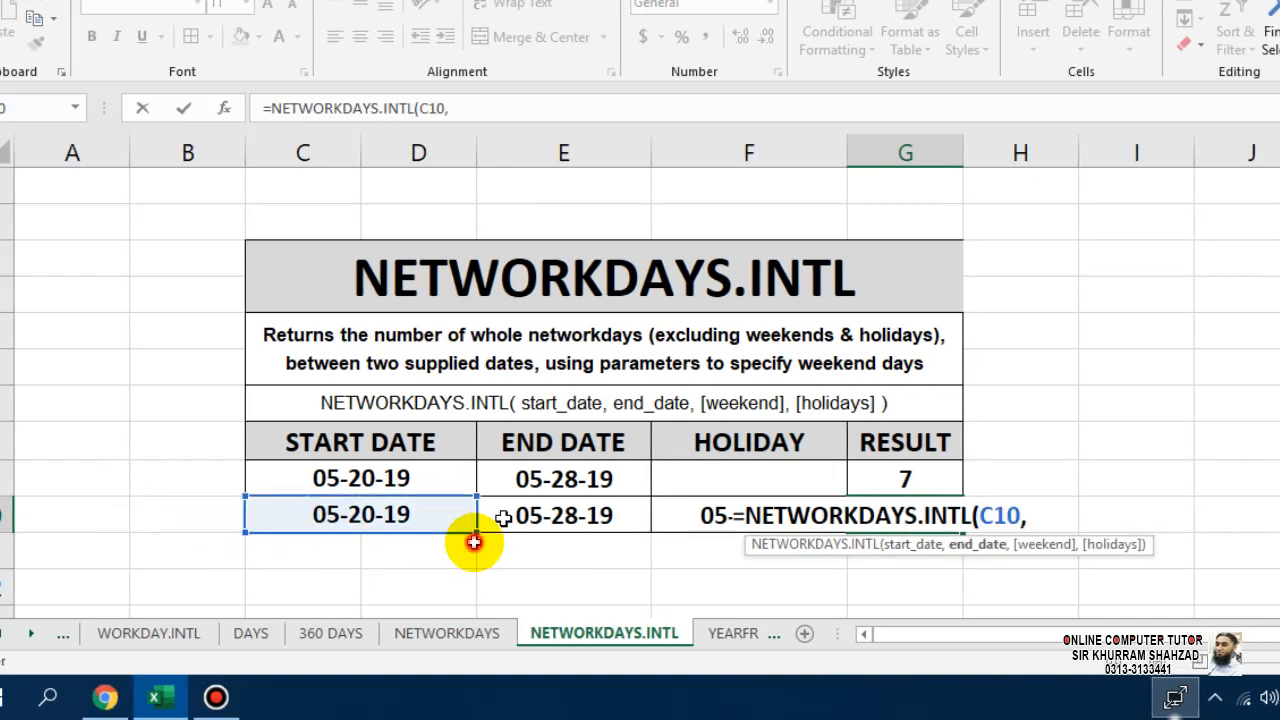
pyautogui.click(540, 515)
pyautogui.write(',')
pyautogui.click(691, 478)
pyautogui.press('Down')
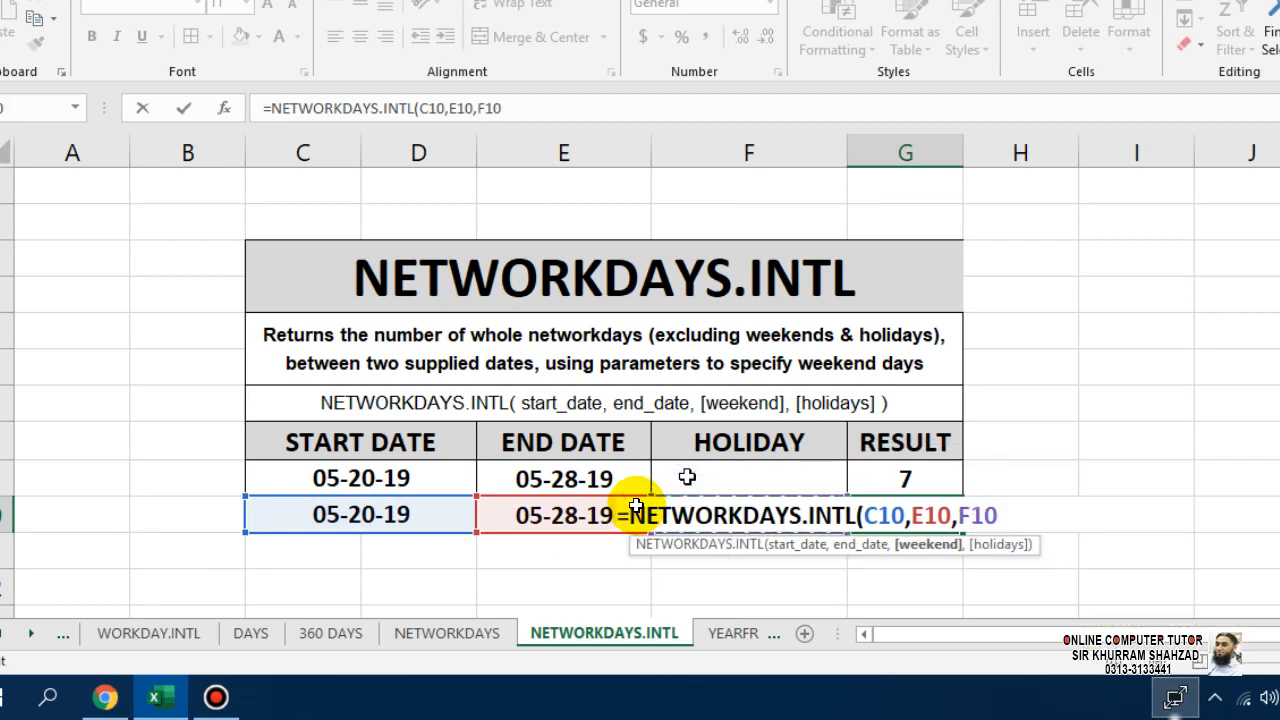
pyautogui.press('BackSpace')
pyautogui.press('BackSpace')
pyautogui.press('BackSpace')
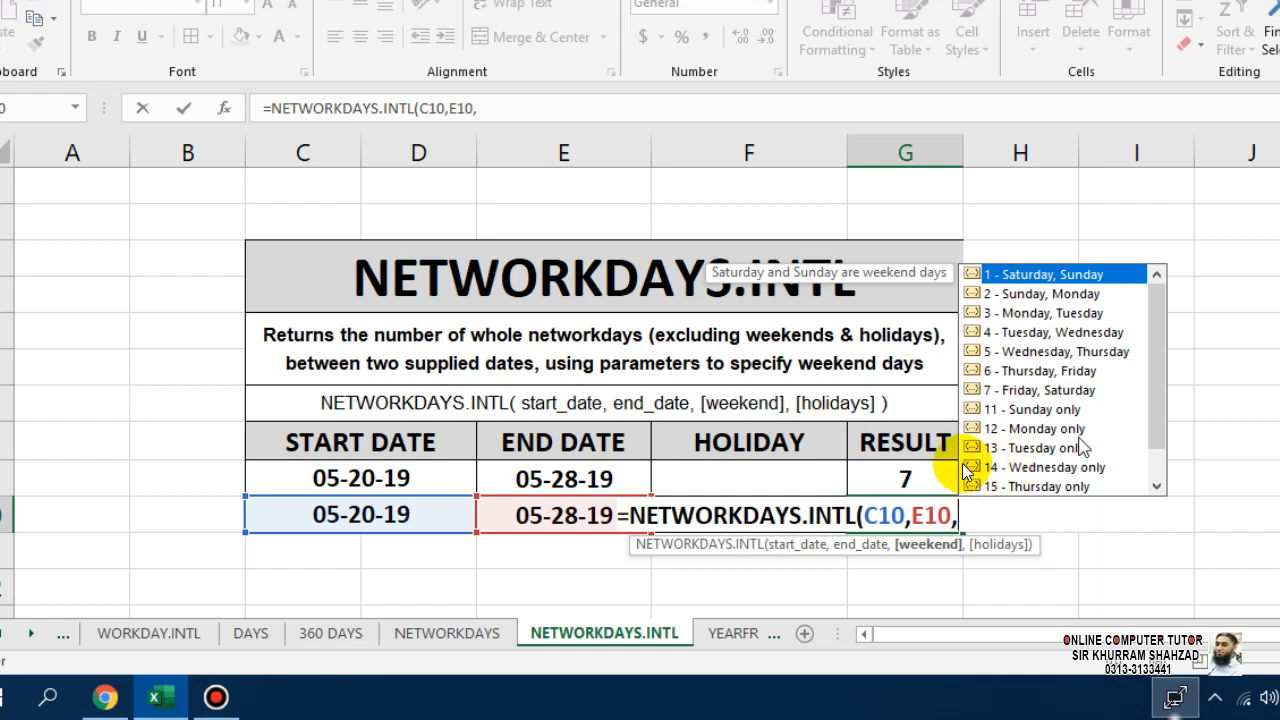
# Step: Complete G10's NETWORKDAYS.INTL formula with weekend option 11 (Sunday only) and F10 as the holiday
pyautogui.write('11,')
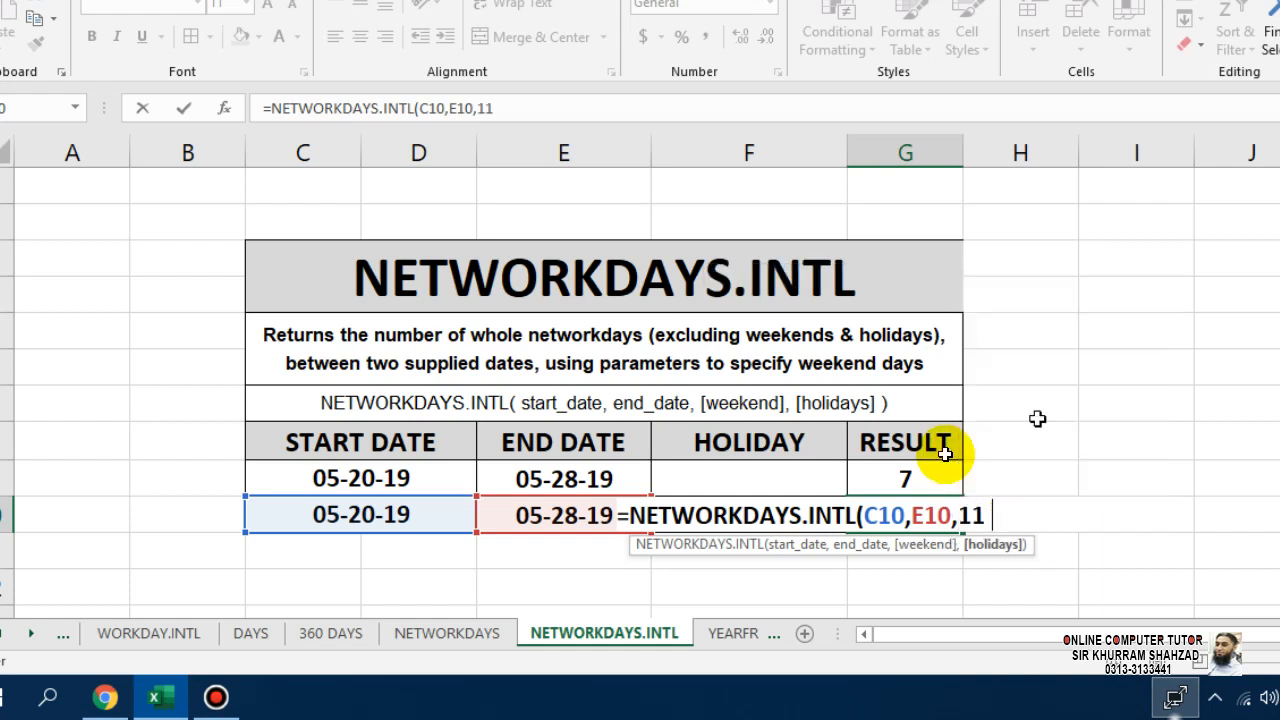
pyautogui.click(790, 545)
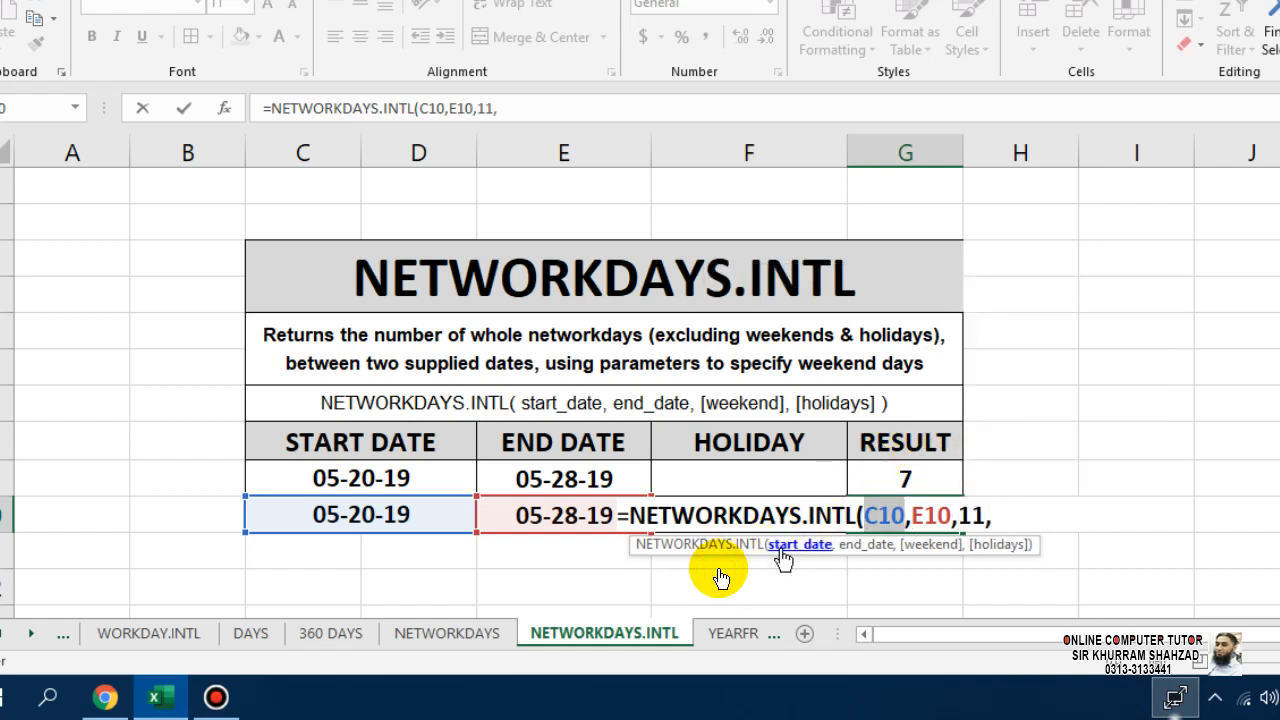
pyautogui.click(726, 514)
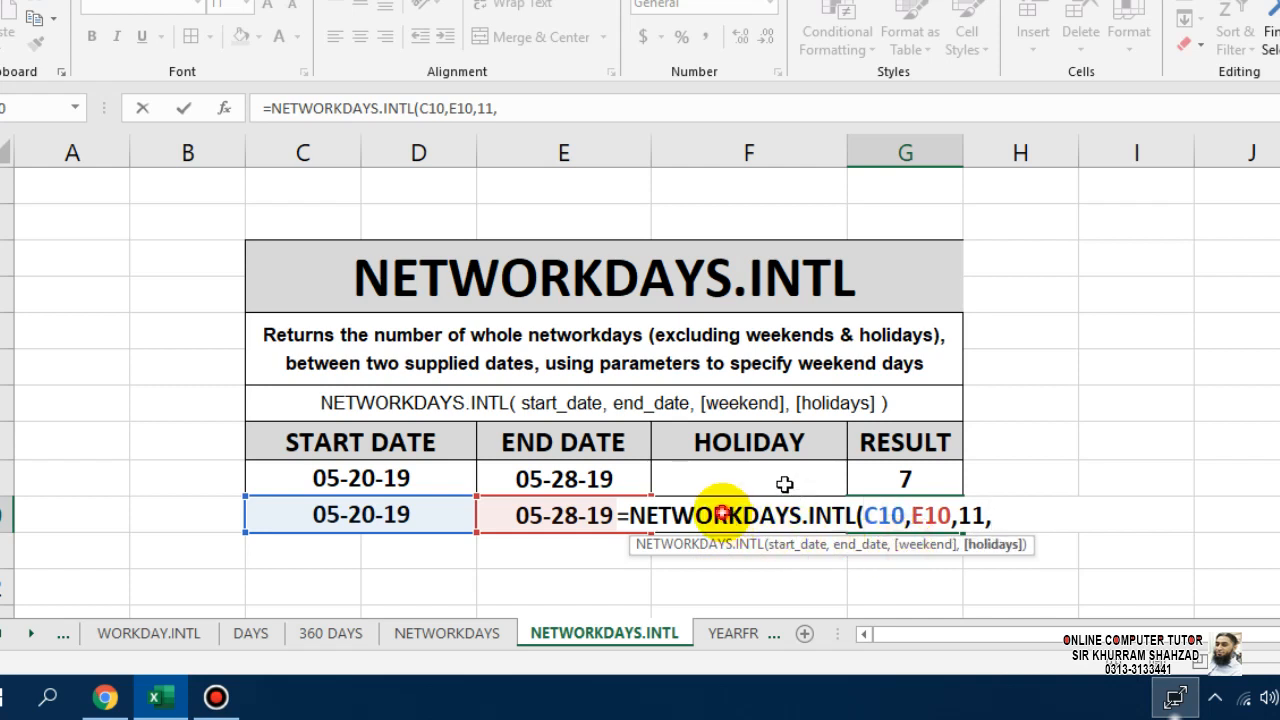
pyautogui.click(784, 484)
pyautogui.press('Down')
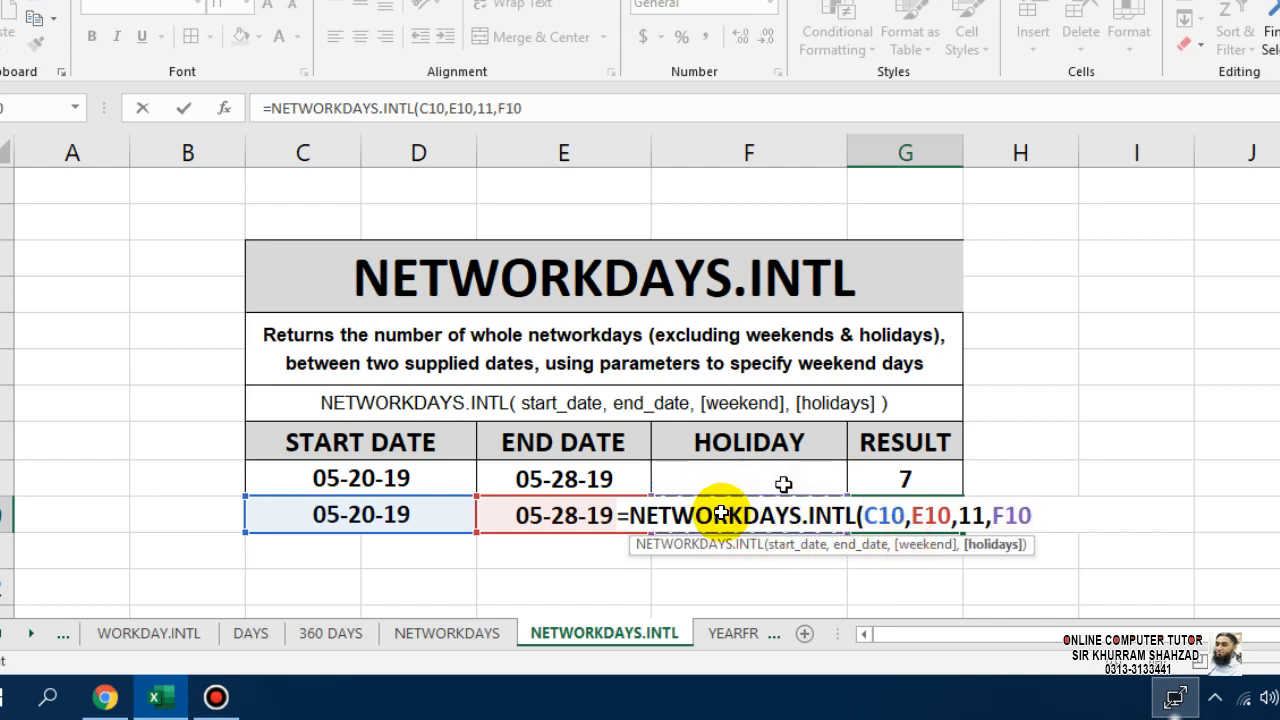
pyautogui.write(')')
pyautogui.press('Return')
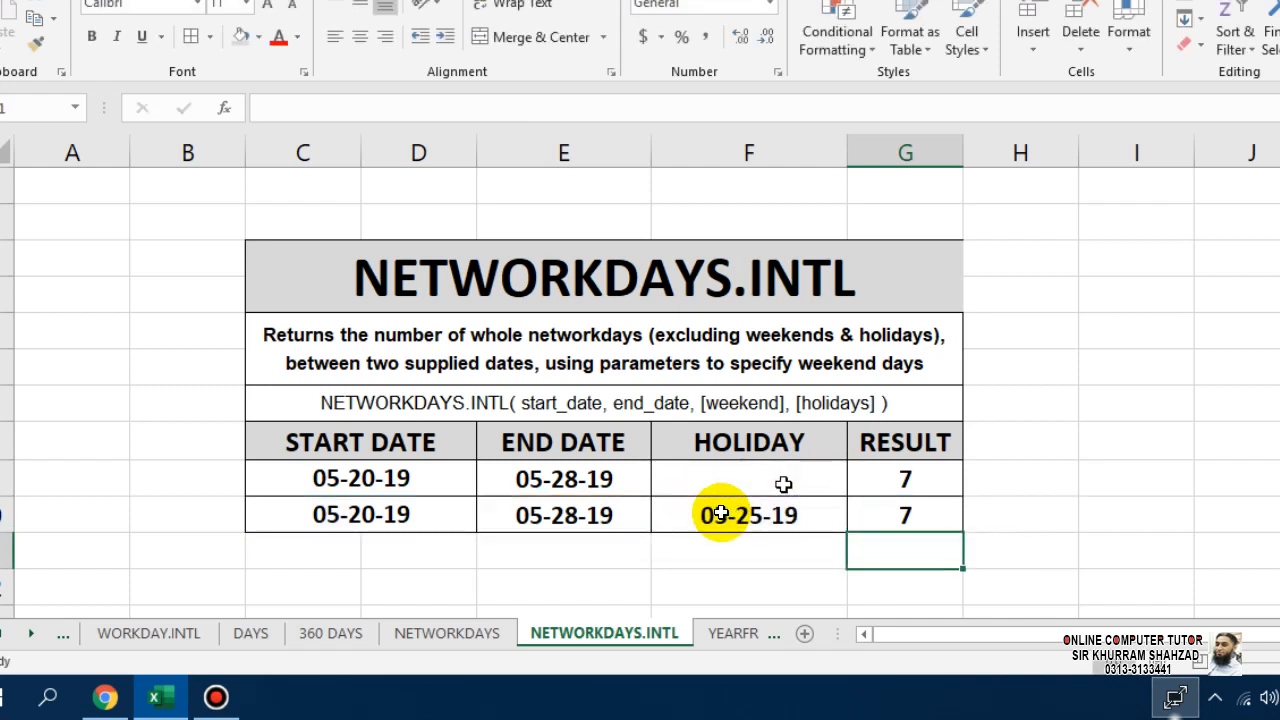
# Step: Switch to the YEARFRAC sheet and select the first row's start date cell D9
pyautogui.click(735, 633)
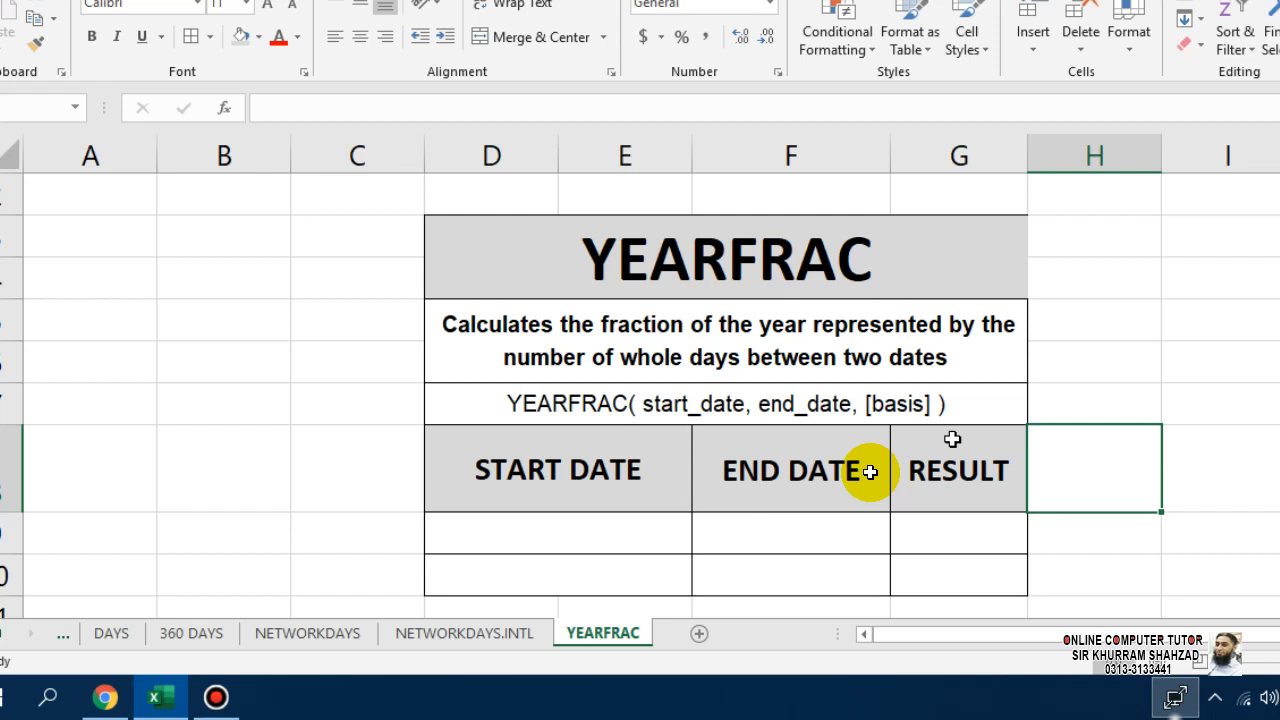
pyautogui.click(525, 545)
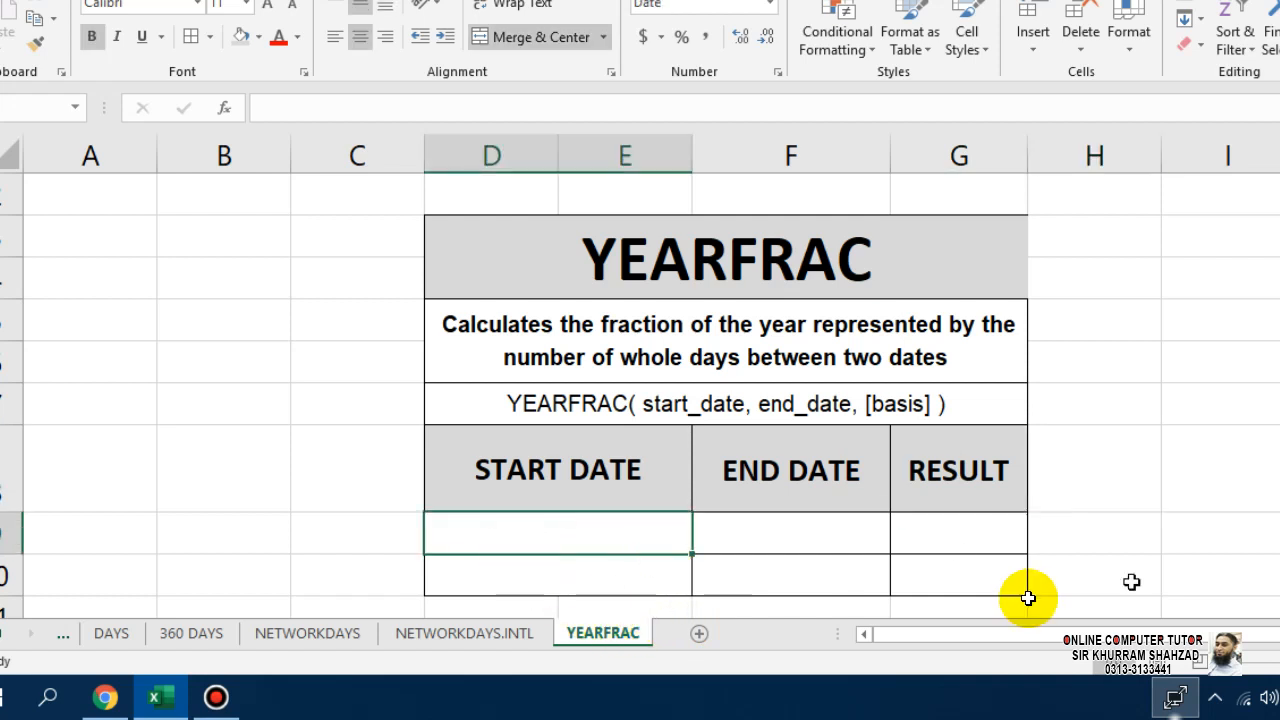
pyautogui.write('05-07-201')
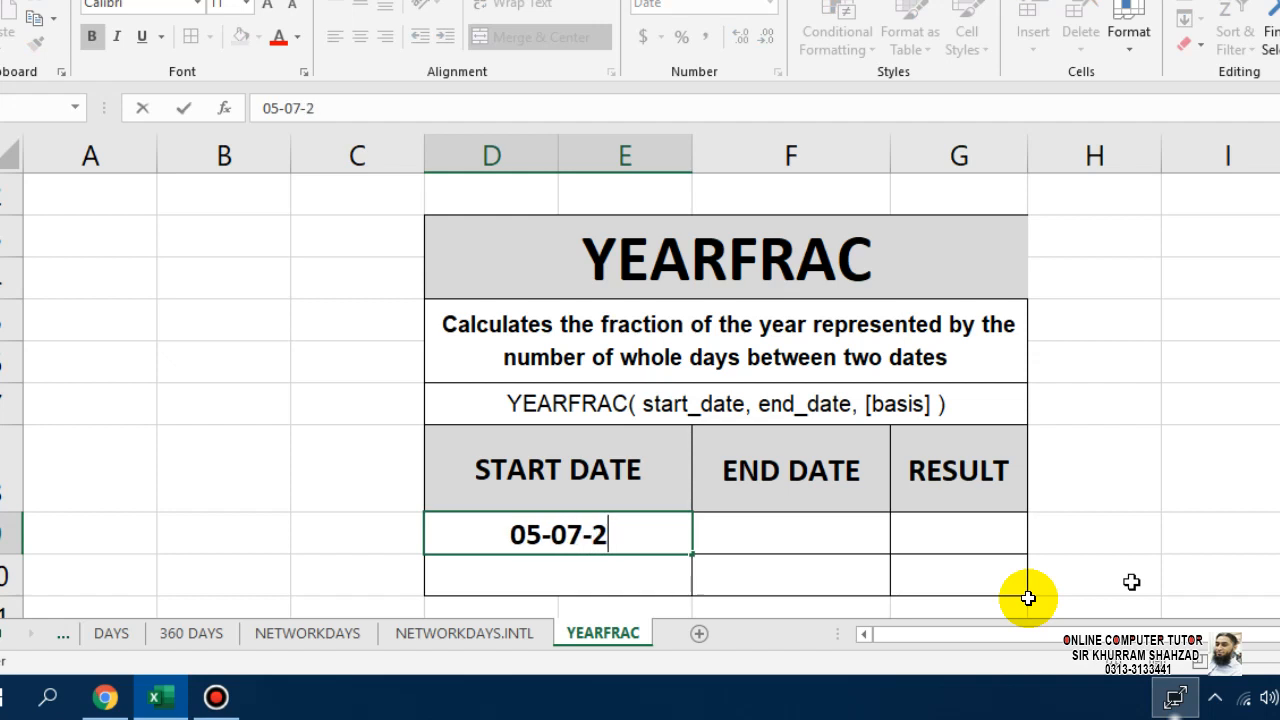
pyautogui.press('BackSpace')
pyautogui.press('BackSpace')
pyautogui.press('BackSpace')
pyautogui.press('BackSpace')
pyautogui.press('BackSpace')
pyautogui.press('BackSpace')
pyautogui.press('BackSpace')
pyautogui.press('BackSpace')
pyautogui.press('BackSpace')
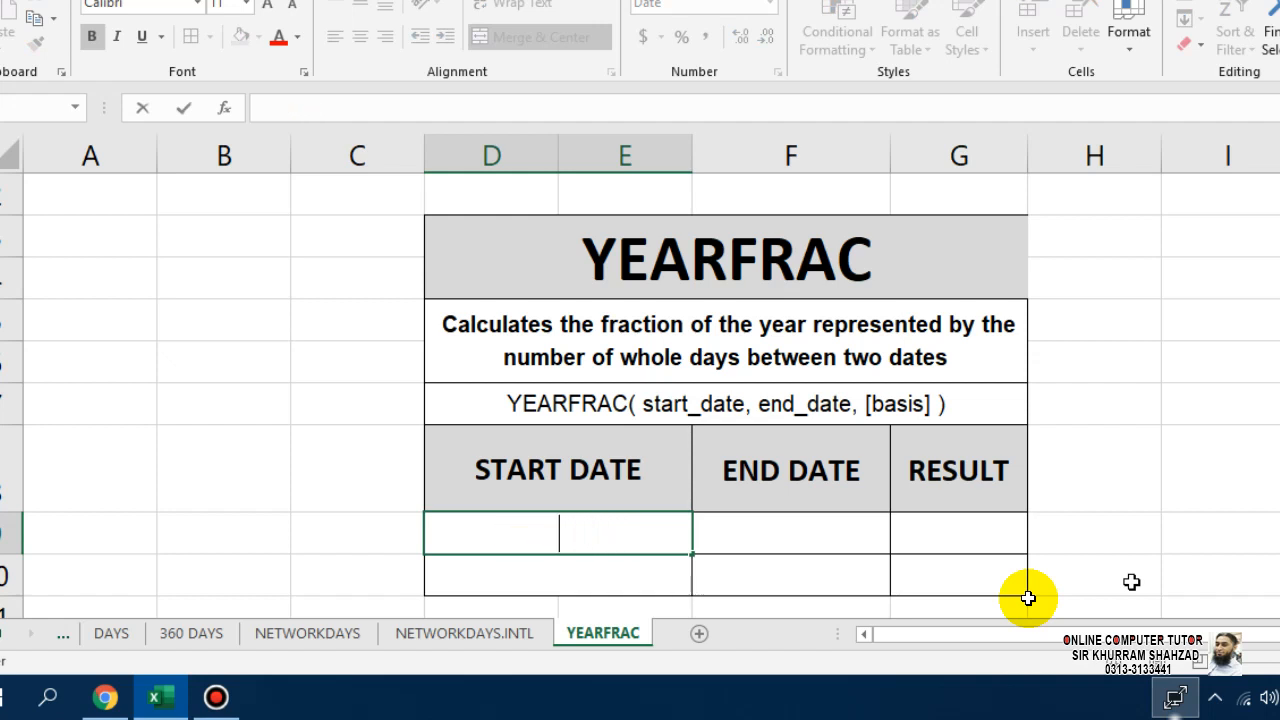
# Step: Enter 01-05-2019 as the start date in D9 and 07-05-2019 as the end date in F9
pyautogui.write('01-05-2019')
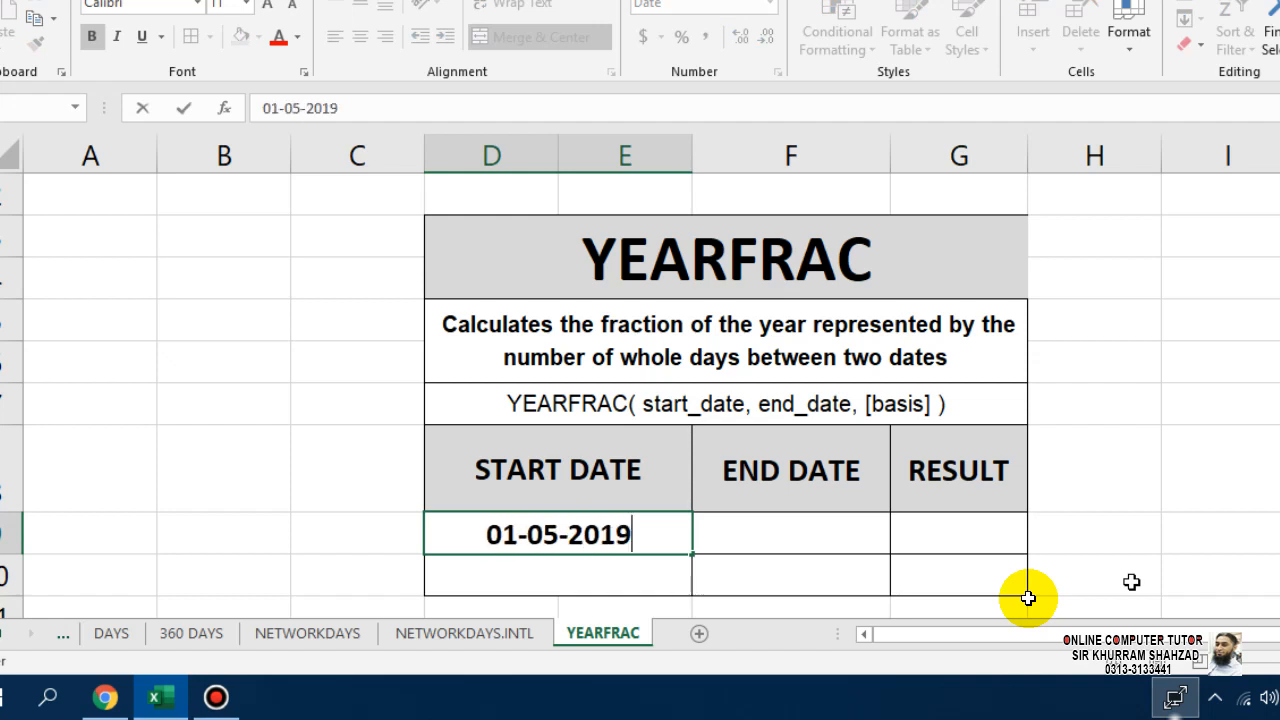
pyautogui.press('Return')
pyautogui.press('Up')
pyautogui.press('Right')
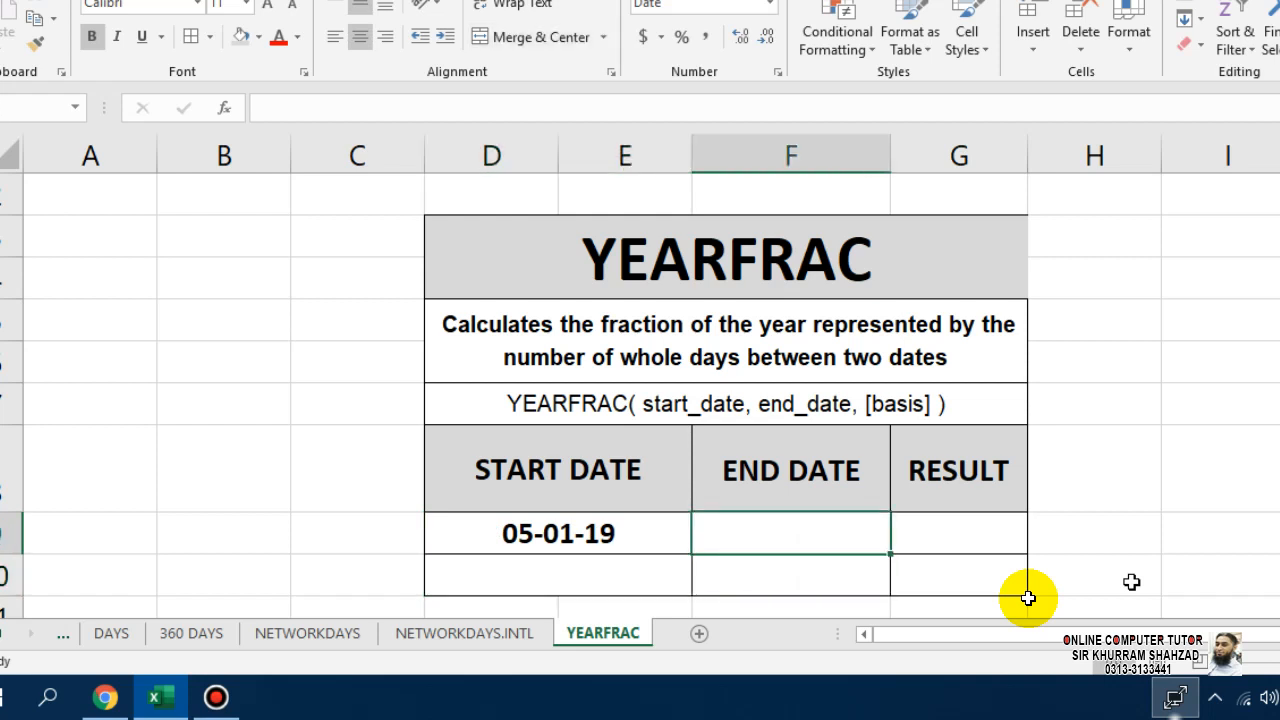
pyautogui.write('07-05-201')
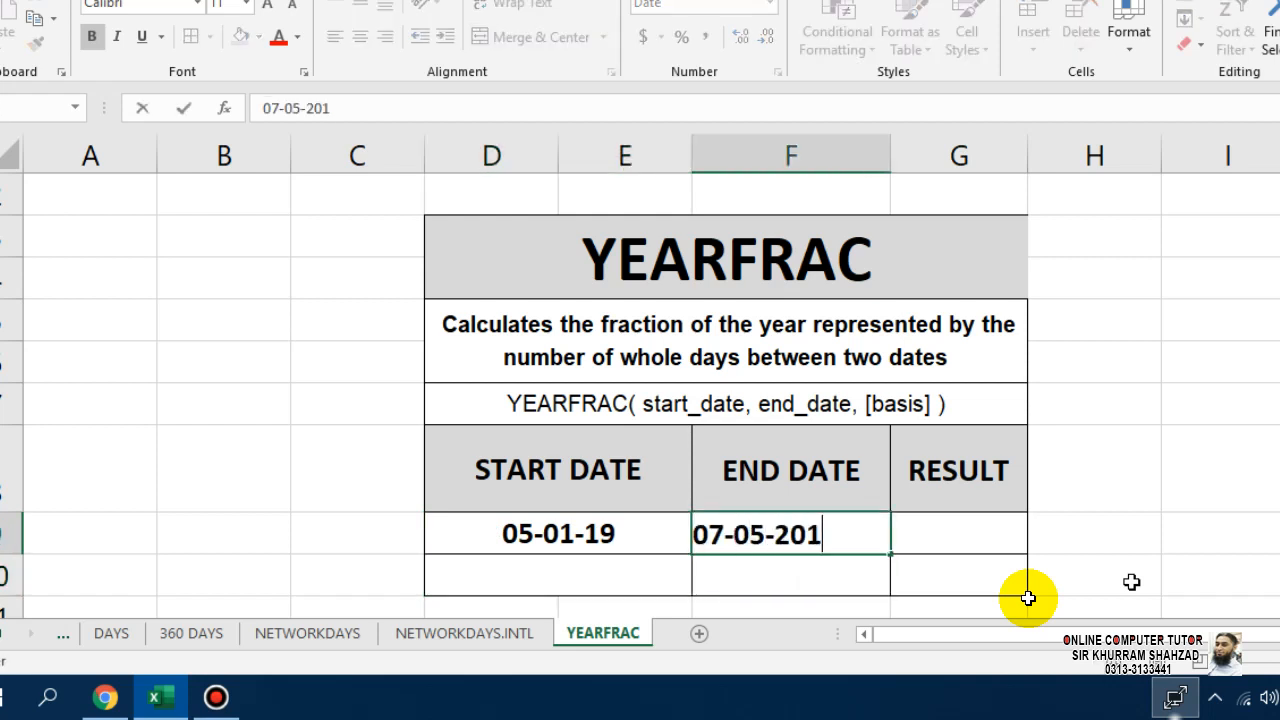
pyautogui.write('9')
pyautogui.press('Tab')
# Step: Calculate the year fraction between the two dates in cell G9 with the formula =YEARFRAC(D9,F9)
pyautogui.write('=')
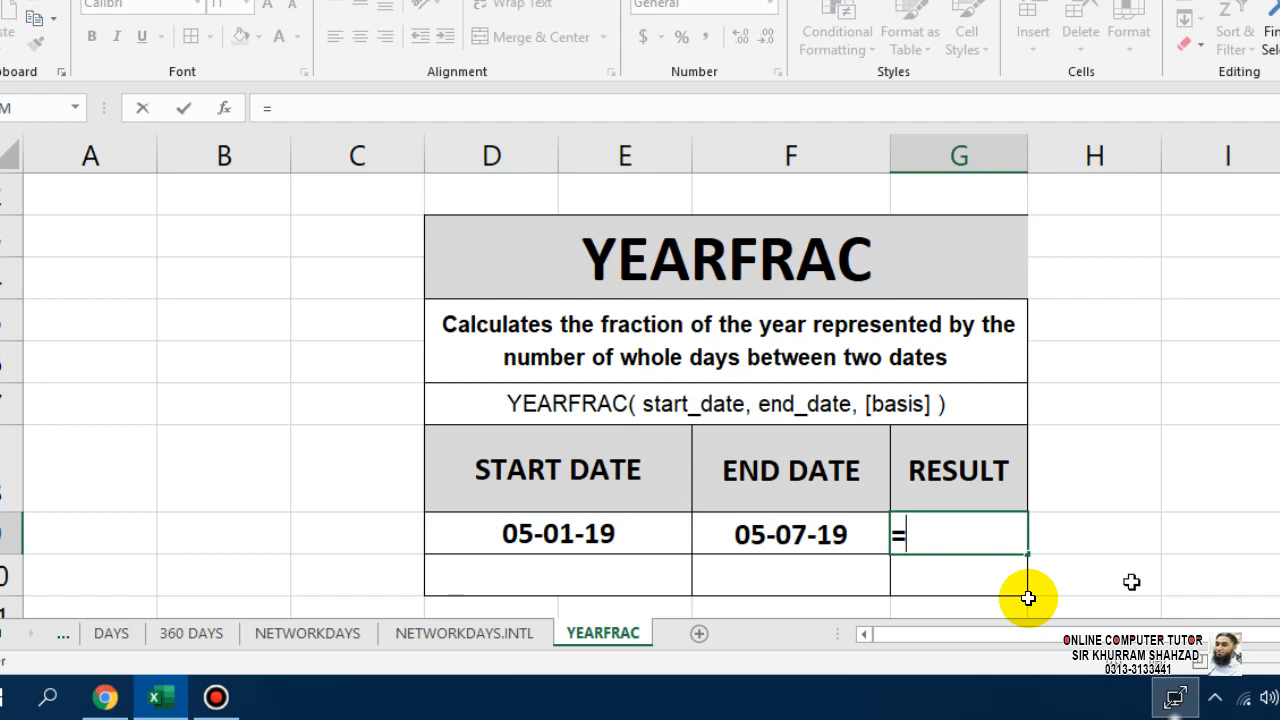
pyautogui.write('y')
pyautogui.press('Down')
pyautogui.press('Tab')
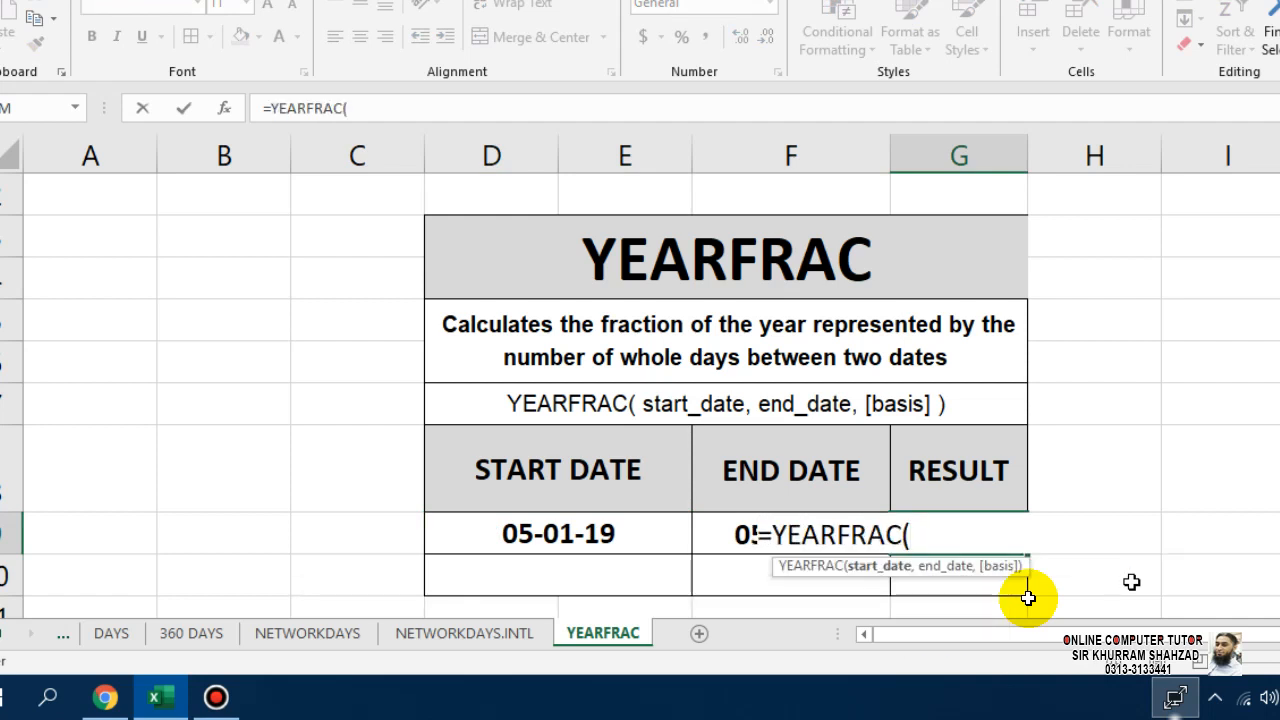
pyautogui.click(611, 545)
pyautogui.write(',')
pyautogui.click(734, 565)
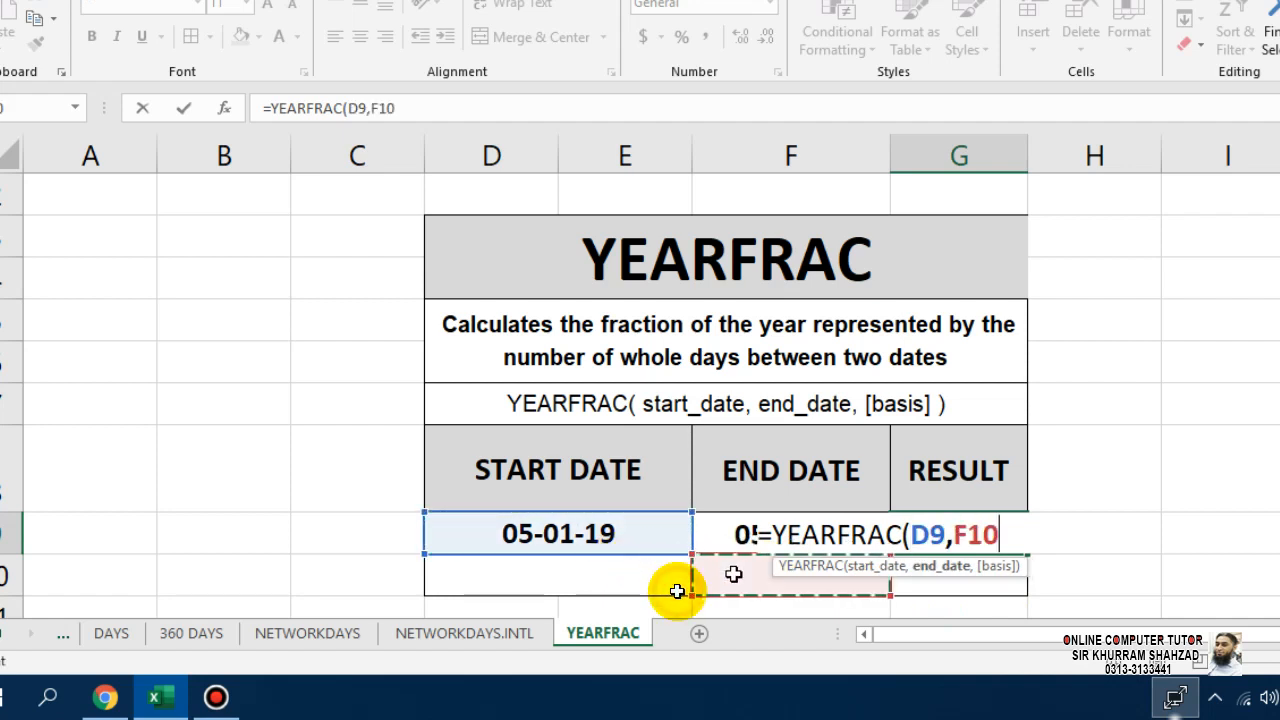
pyautogui.press('Up')
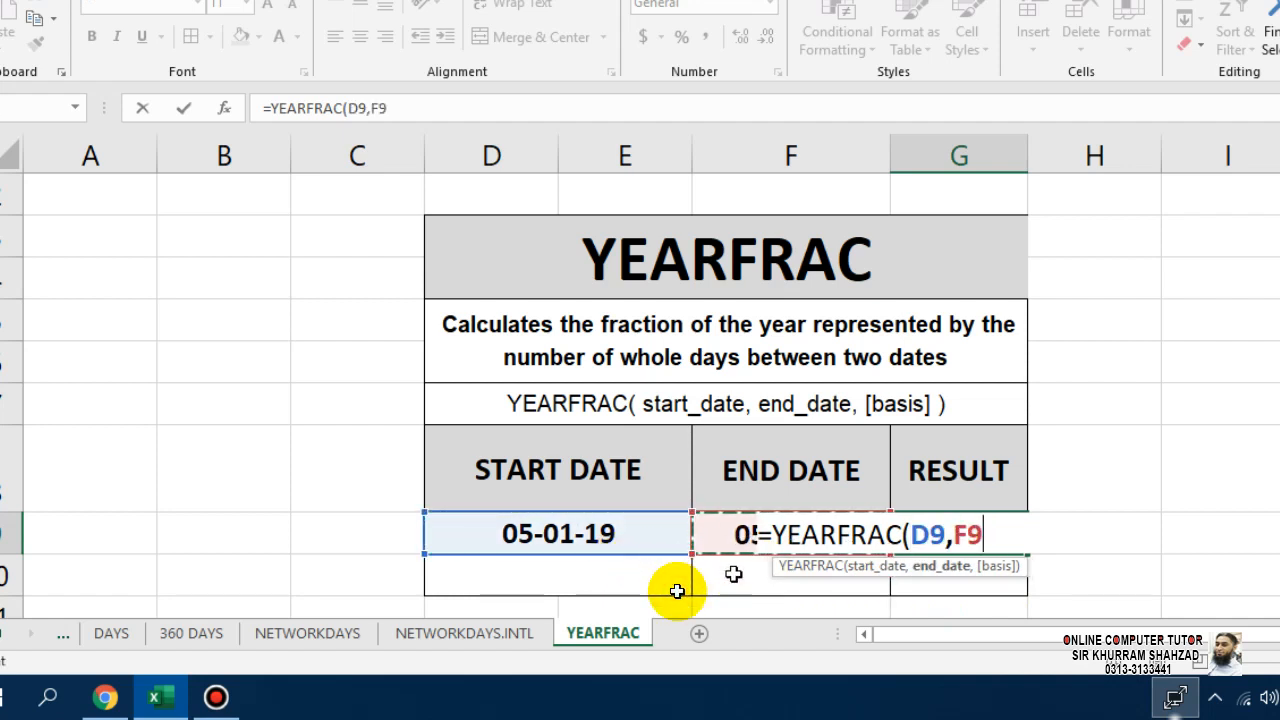
pyautogui.write(')')
pyautogui.press('Return')
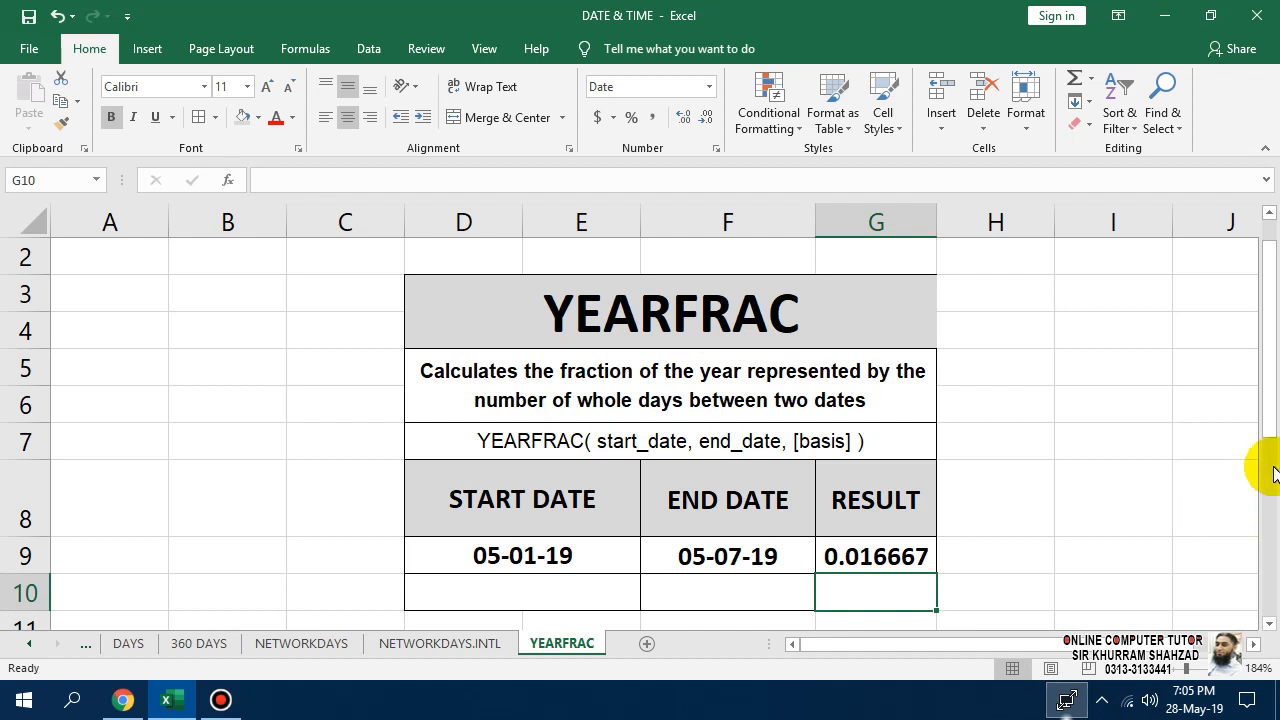
# Step: Look through the Date & Time category of the function library, then close the list
pyautogui.click(316, 52)
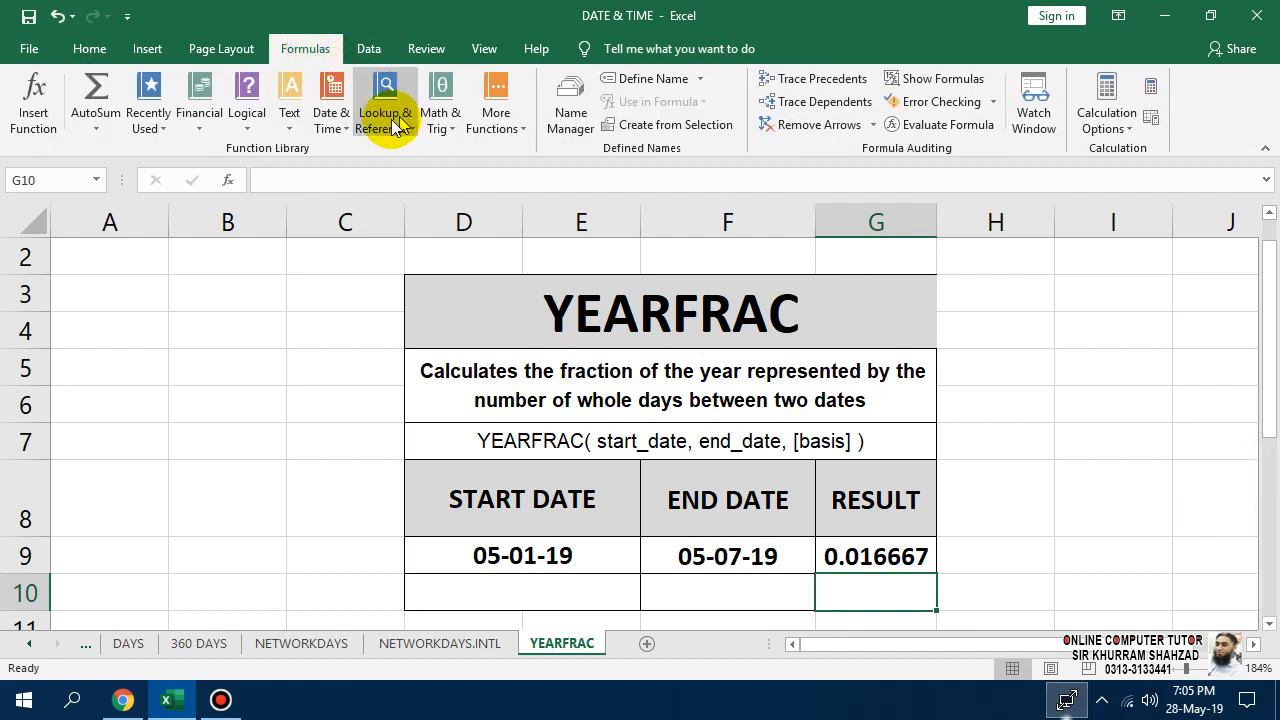
pyautogui.click(340, 118)
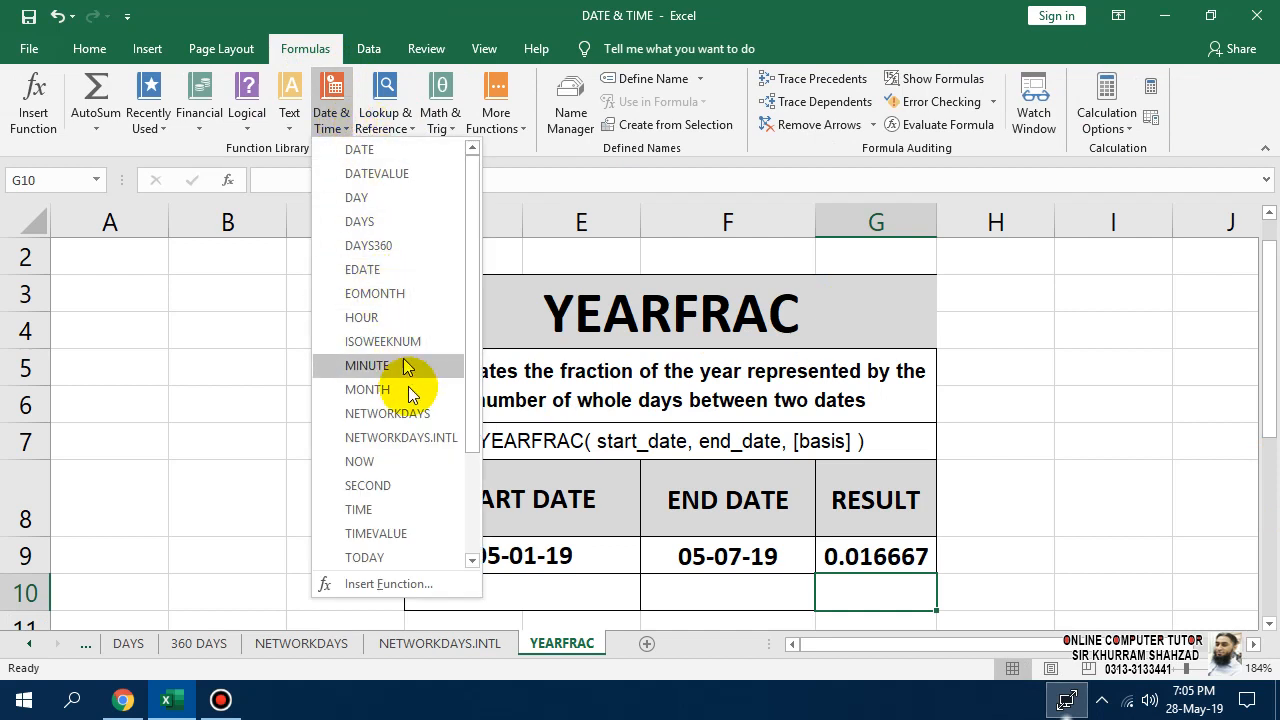
pyautogui.moveTo(474, 445); pyautogui.dragTo(471, 386)
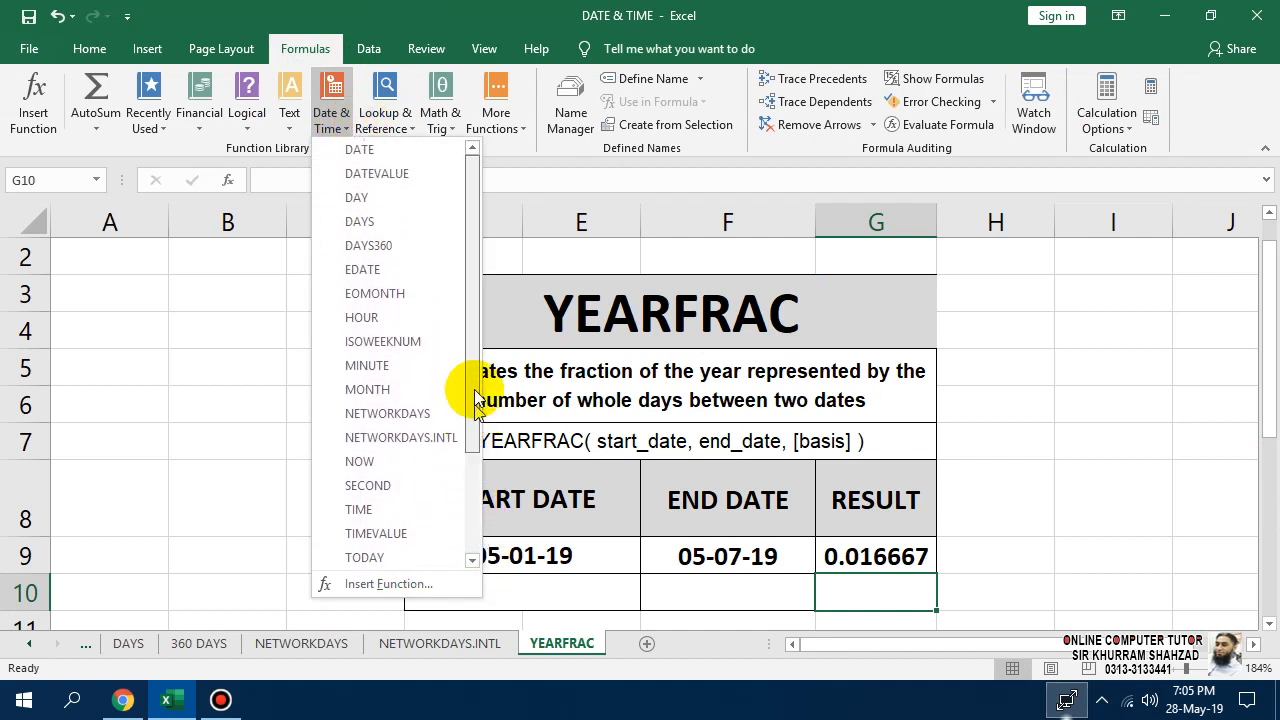
pyautogui.click(851, 400)
# Step: Revisit the NETWORKDAYS.INTL sheet and the NETWORKDAYS sheet to review their finished tables
pyautogui.click(450, 658)
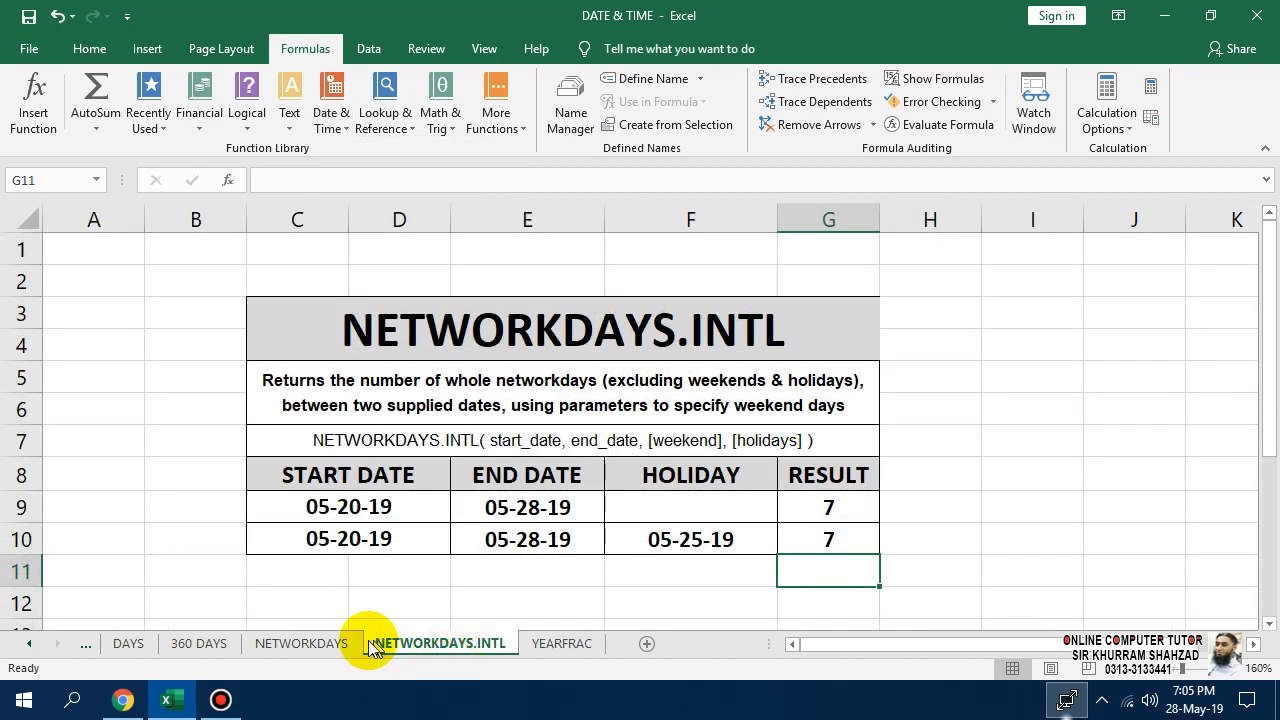
pyautogui.click(310, 647)
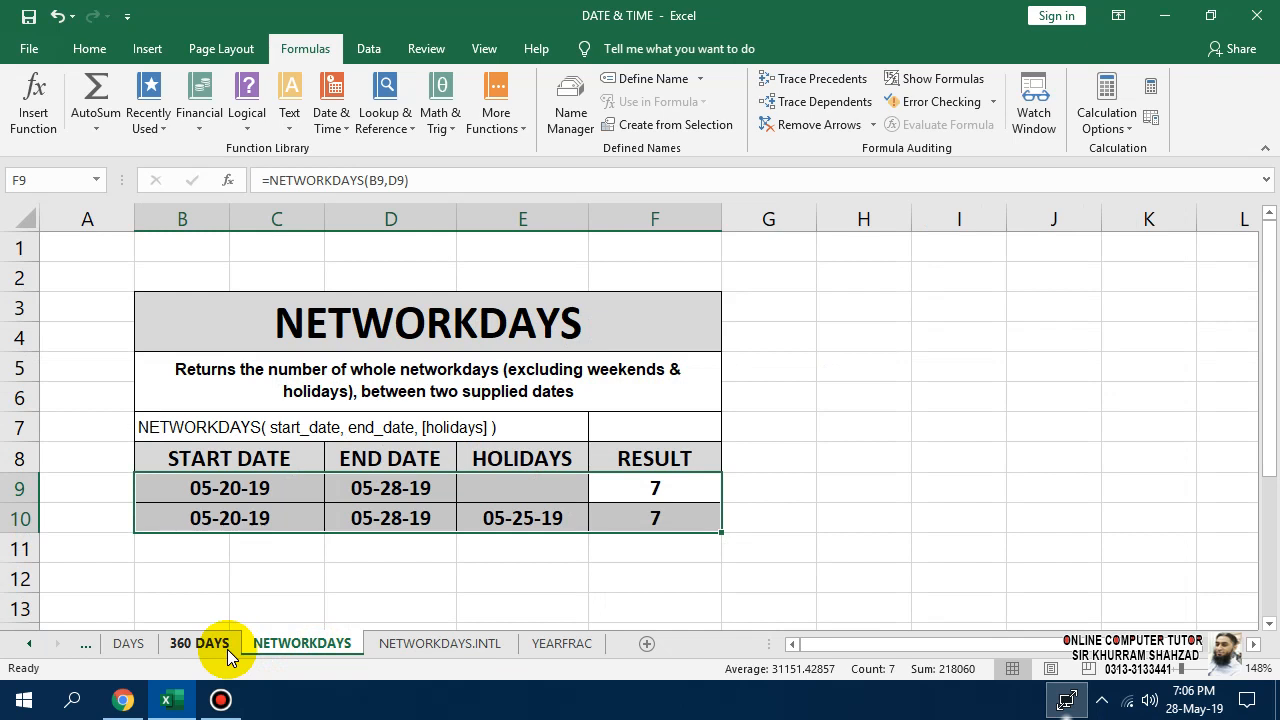
pyautogui.click(855, 497)
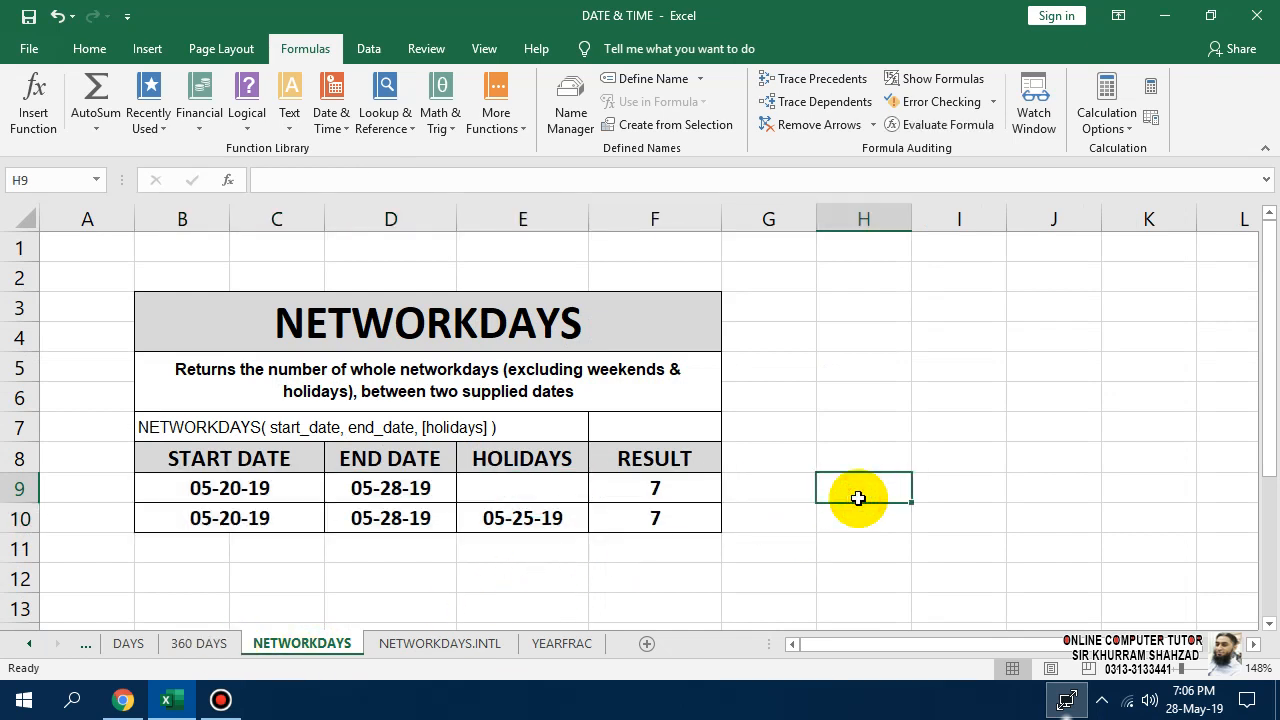